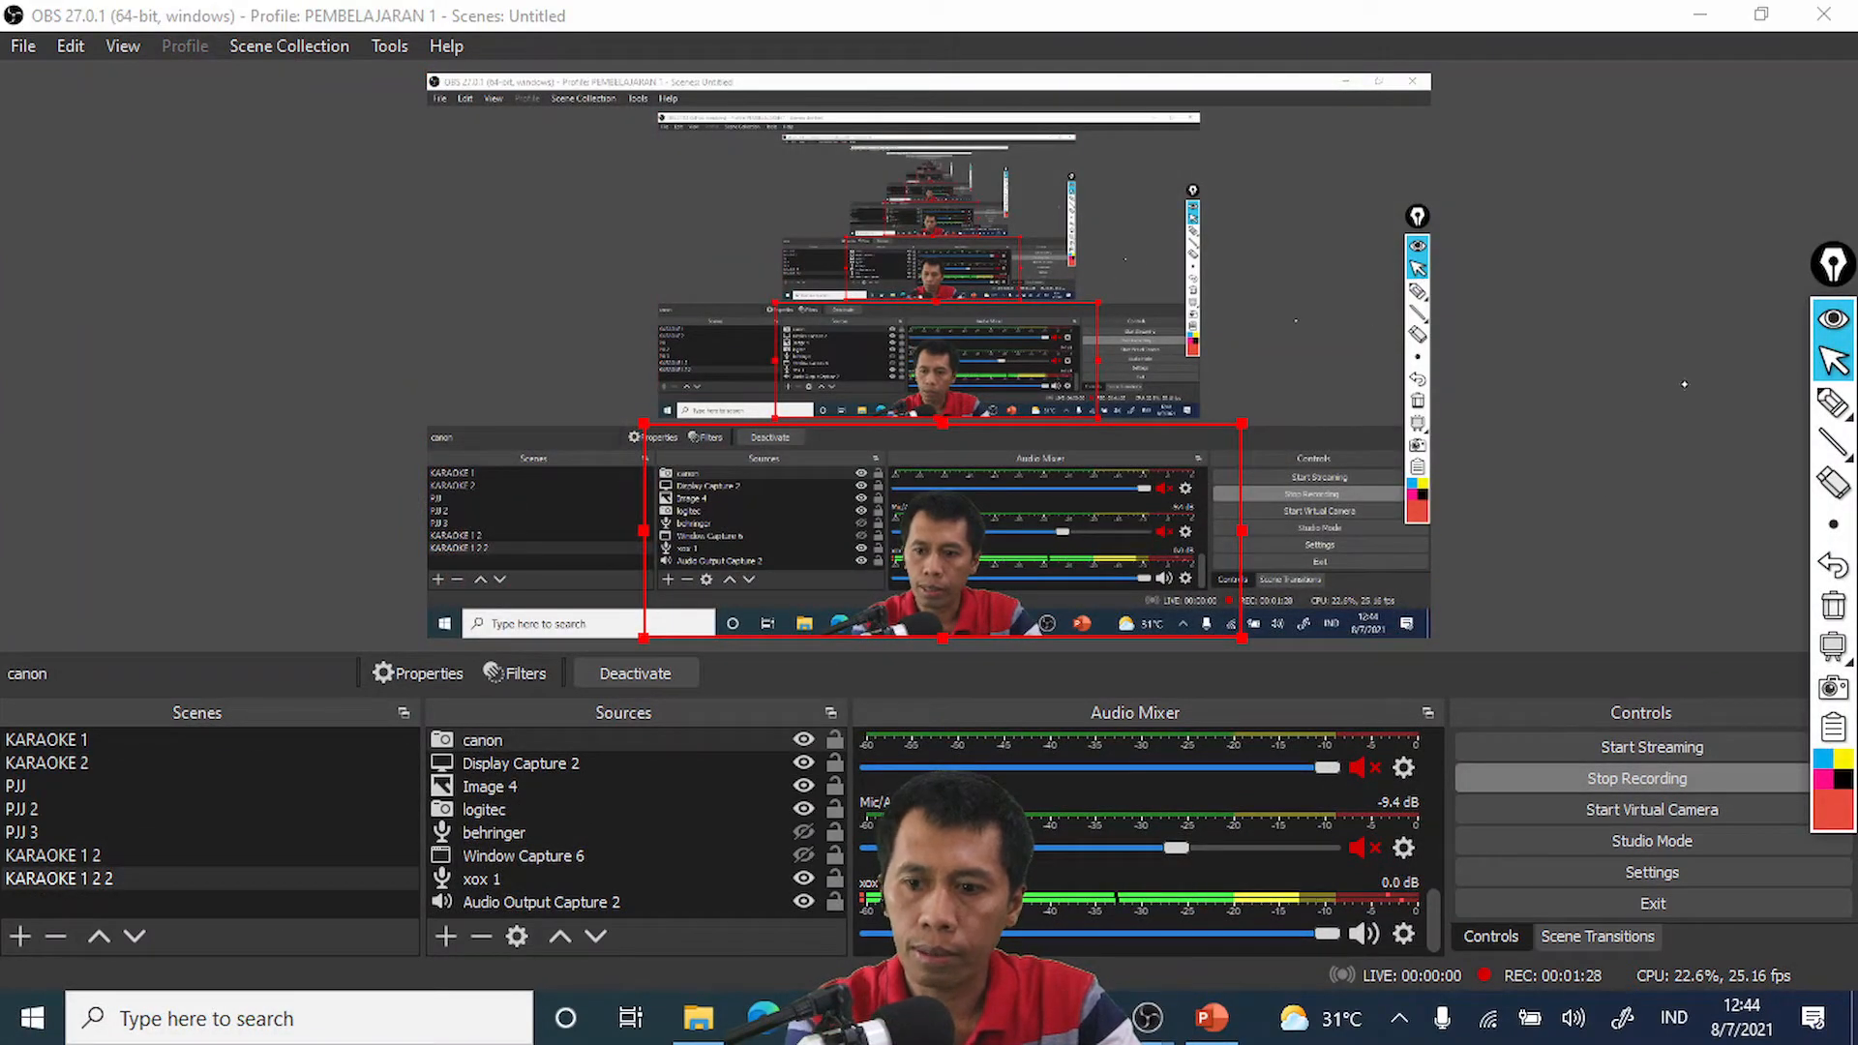
Step: Draw a red pen arrow from the upper preview area down to the taskbar, just beside the OBS icon
mouse_move(1714, 346)
left_mouse_down()
mouse_move(1461, 598)
mouse_move(1099, 652)
left_mouse_up()
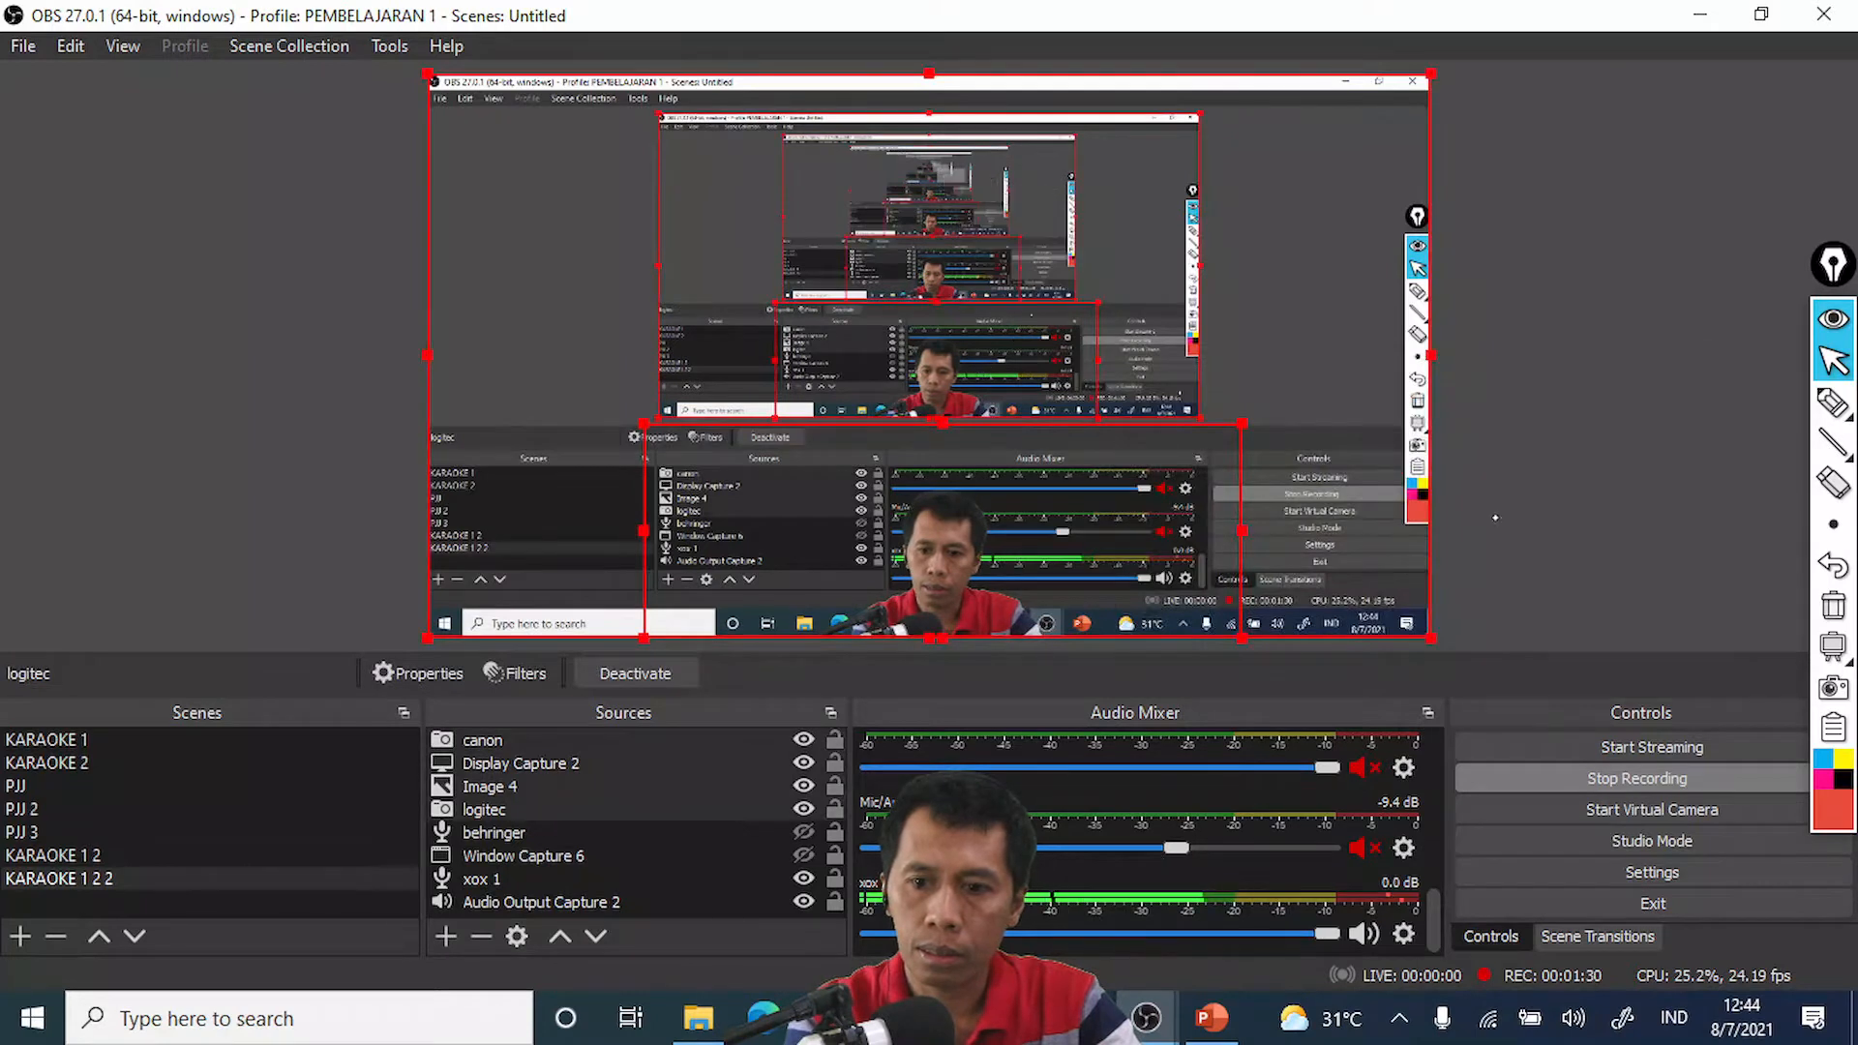
left_click(1834, 404)
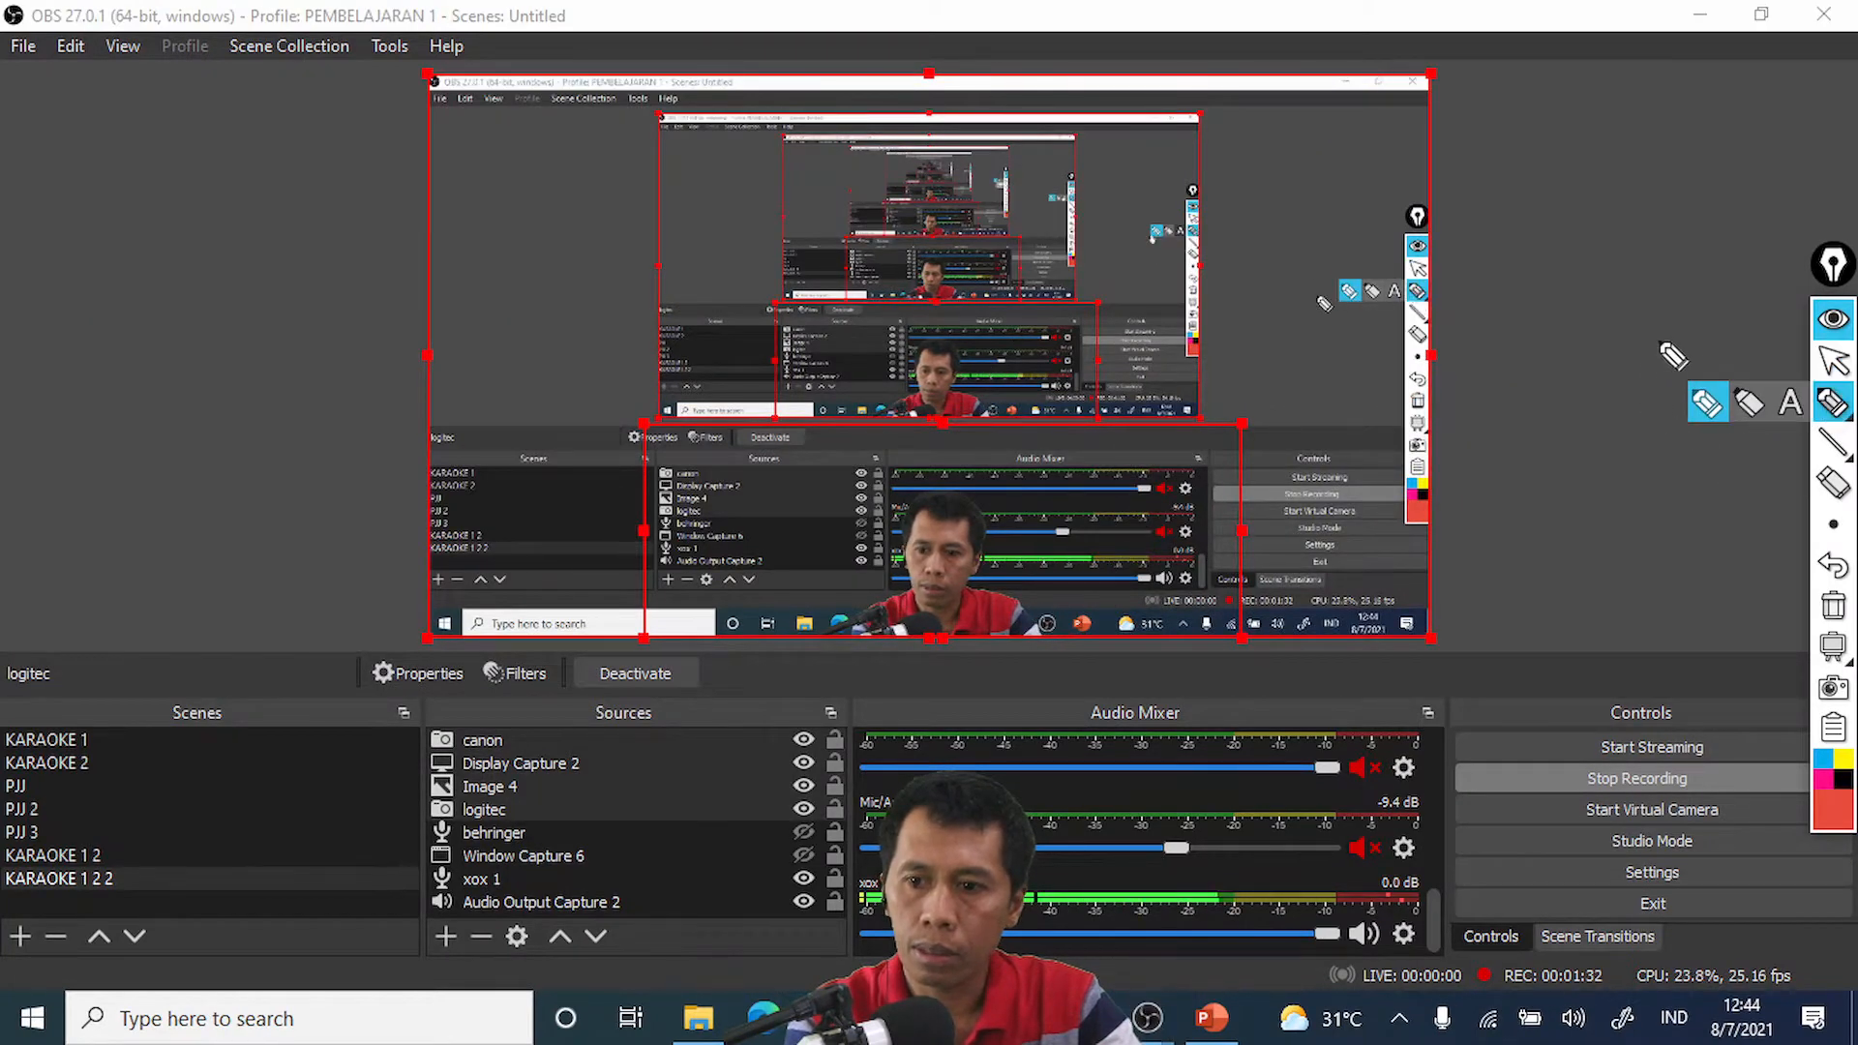
left_click_drag(1668, 307, 1111, 987)
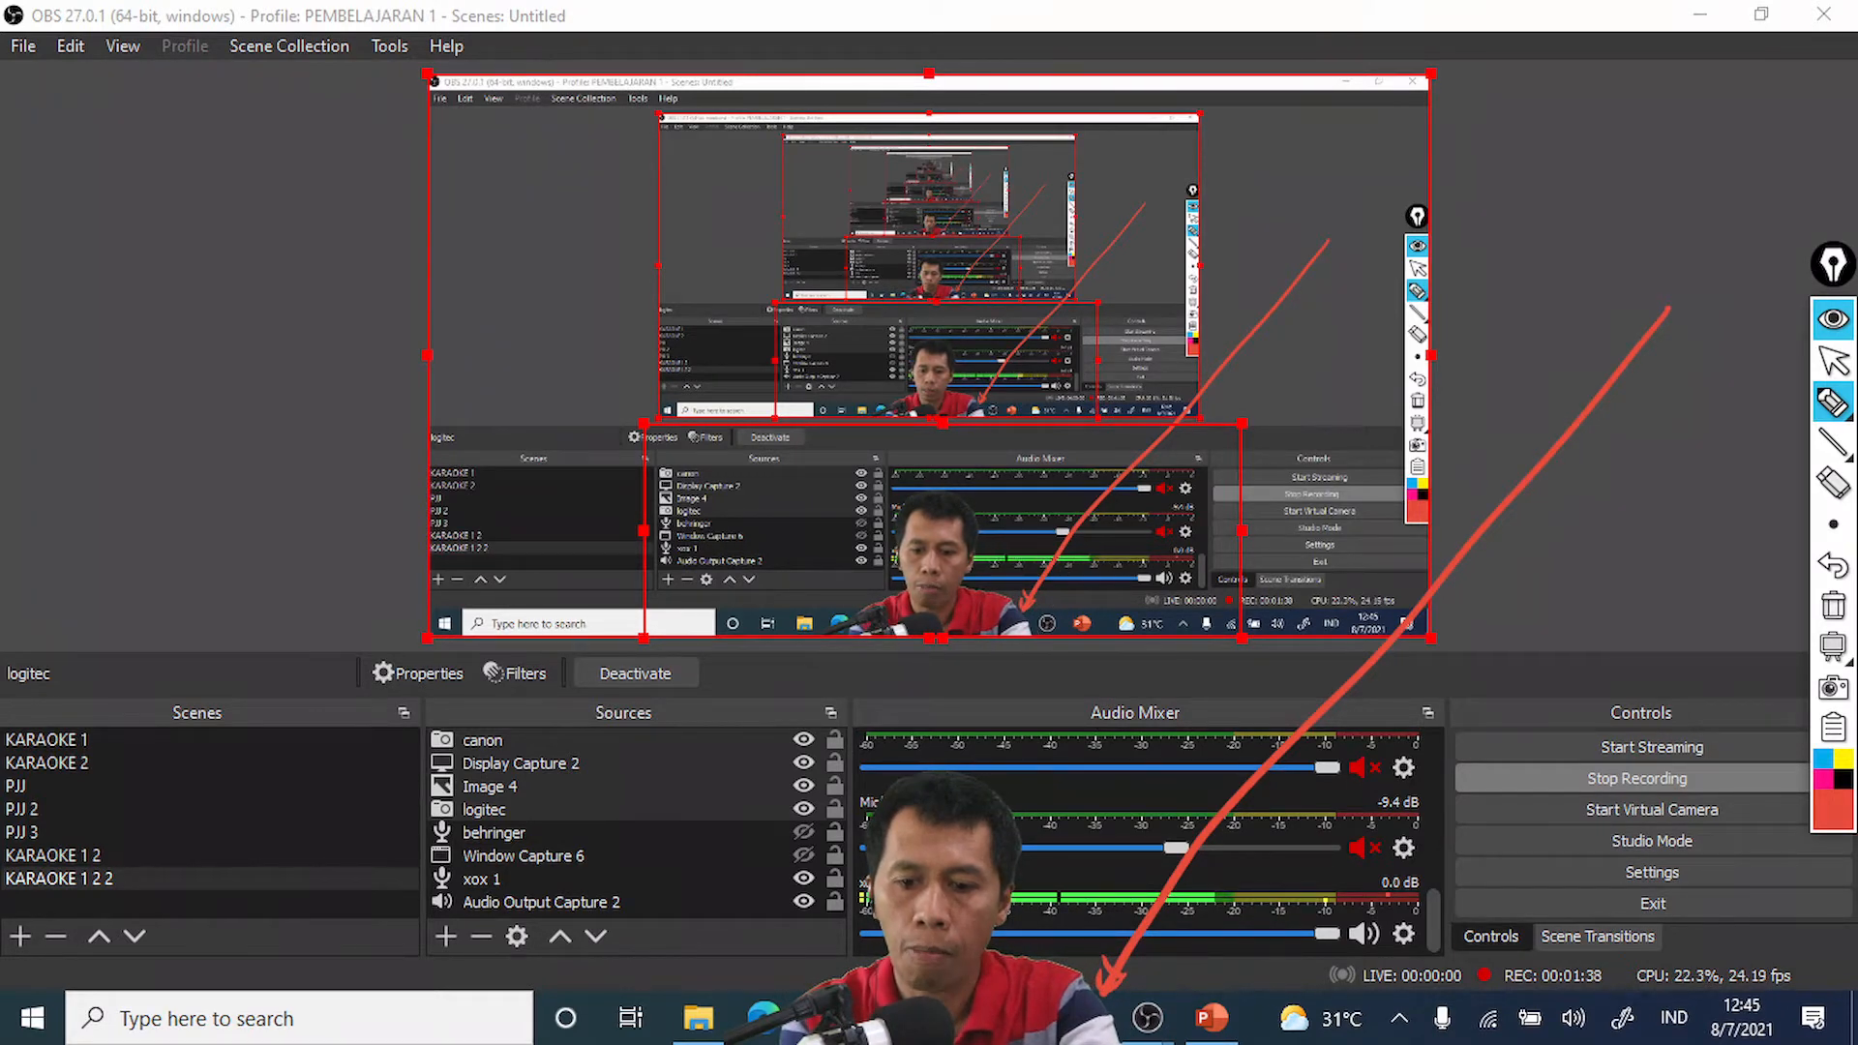
left_click(1833, 361)
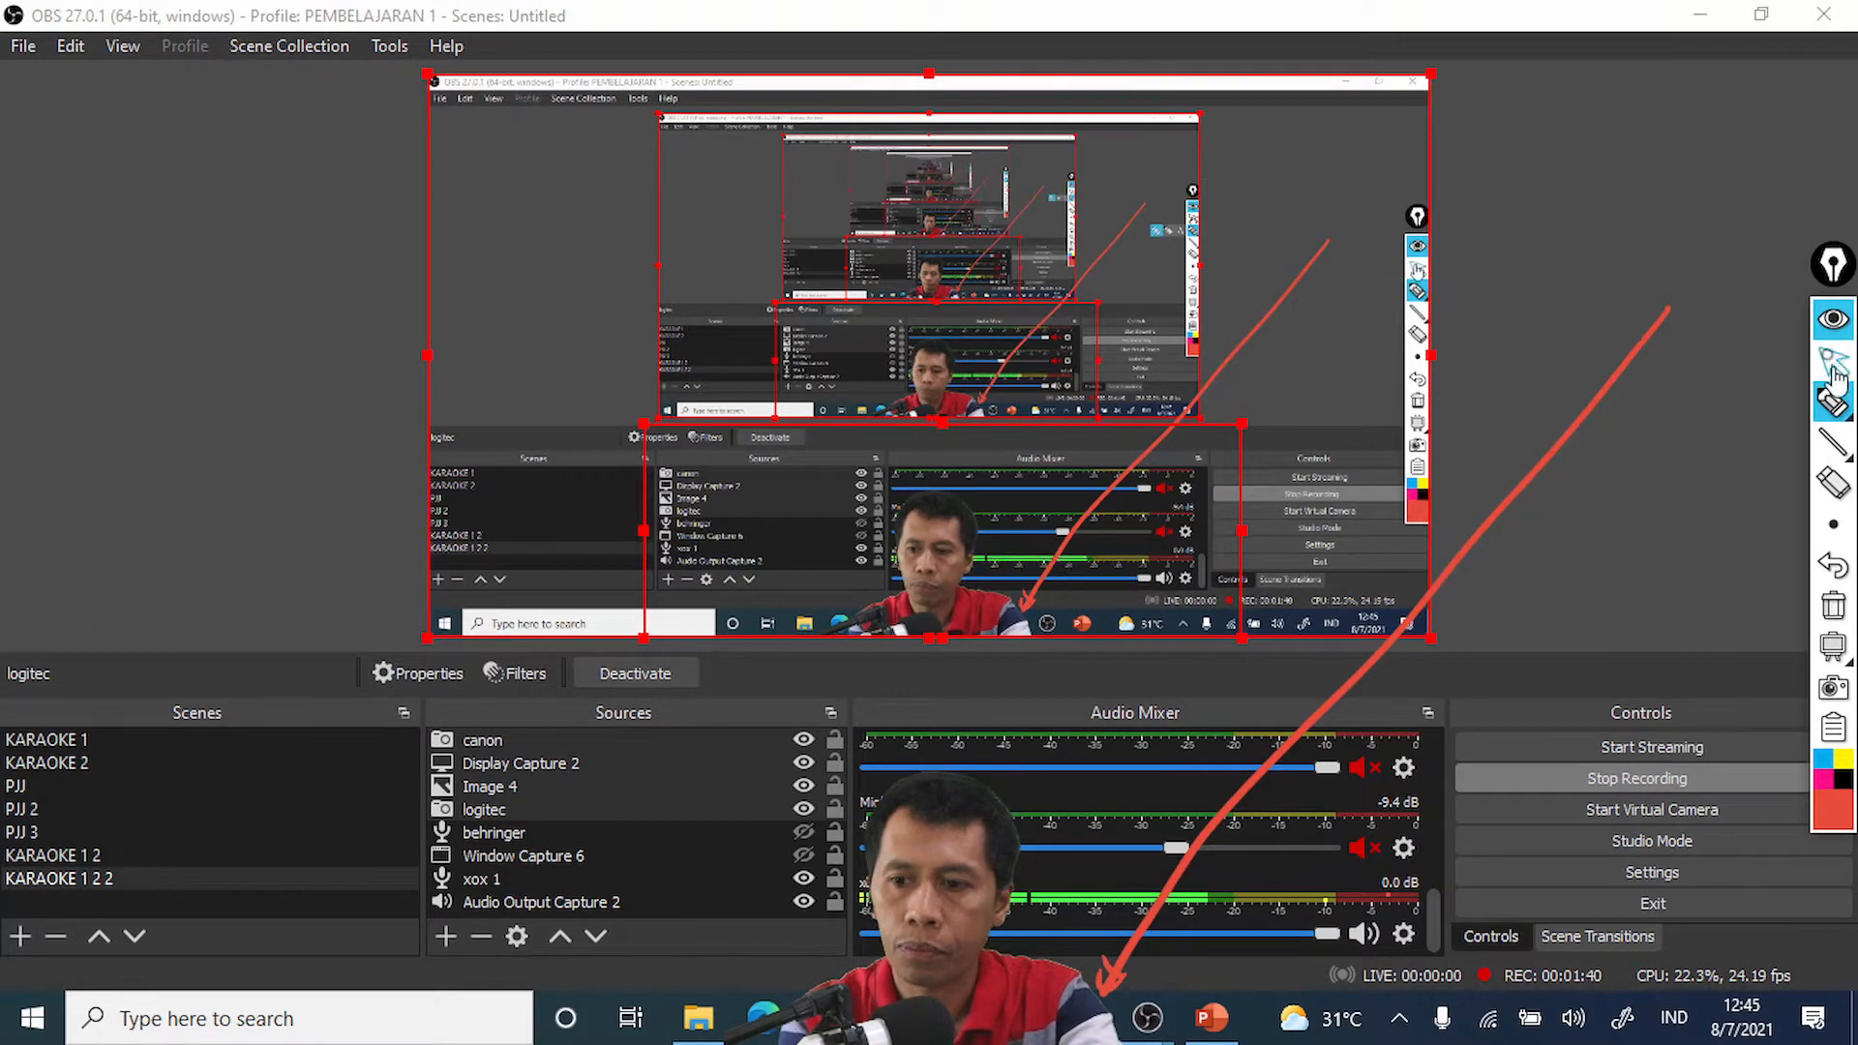
left_click(1833, 402)
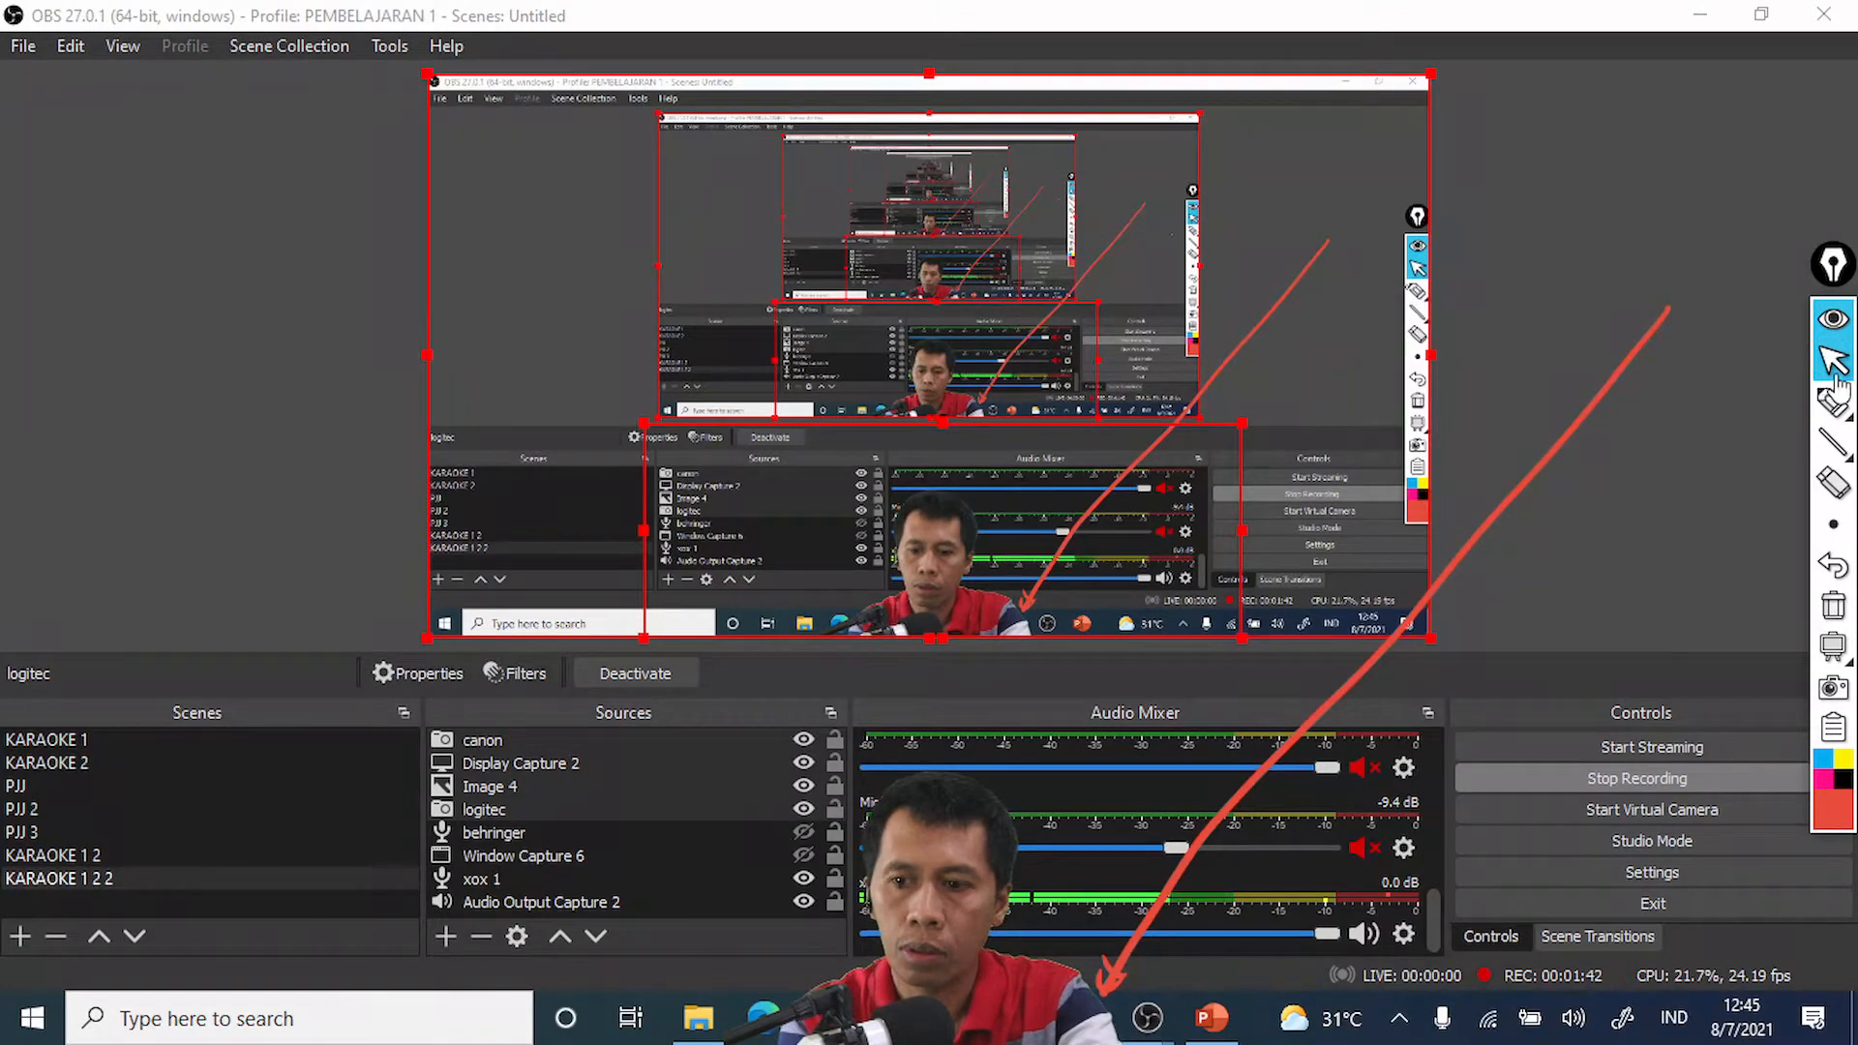
Step: Switch to Chrome and close the OBS welcome page and the OBS home page
key("alt+Tab")
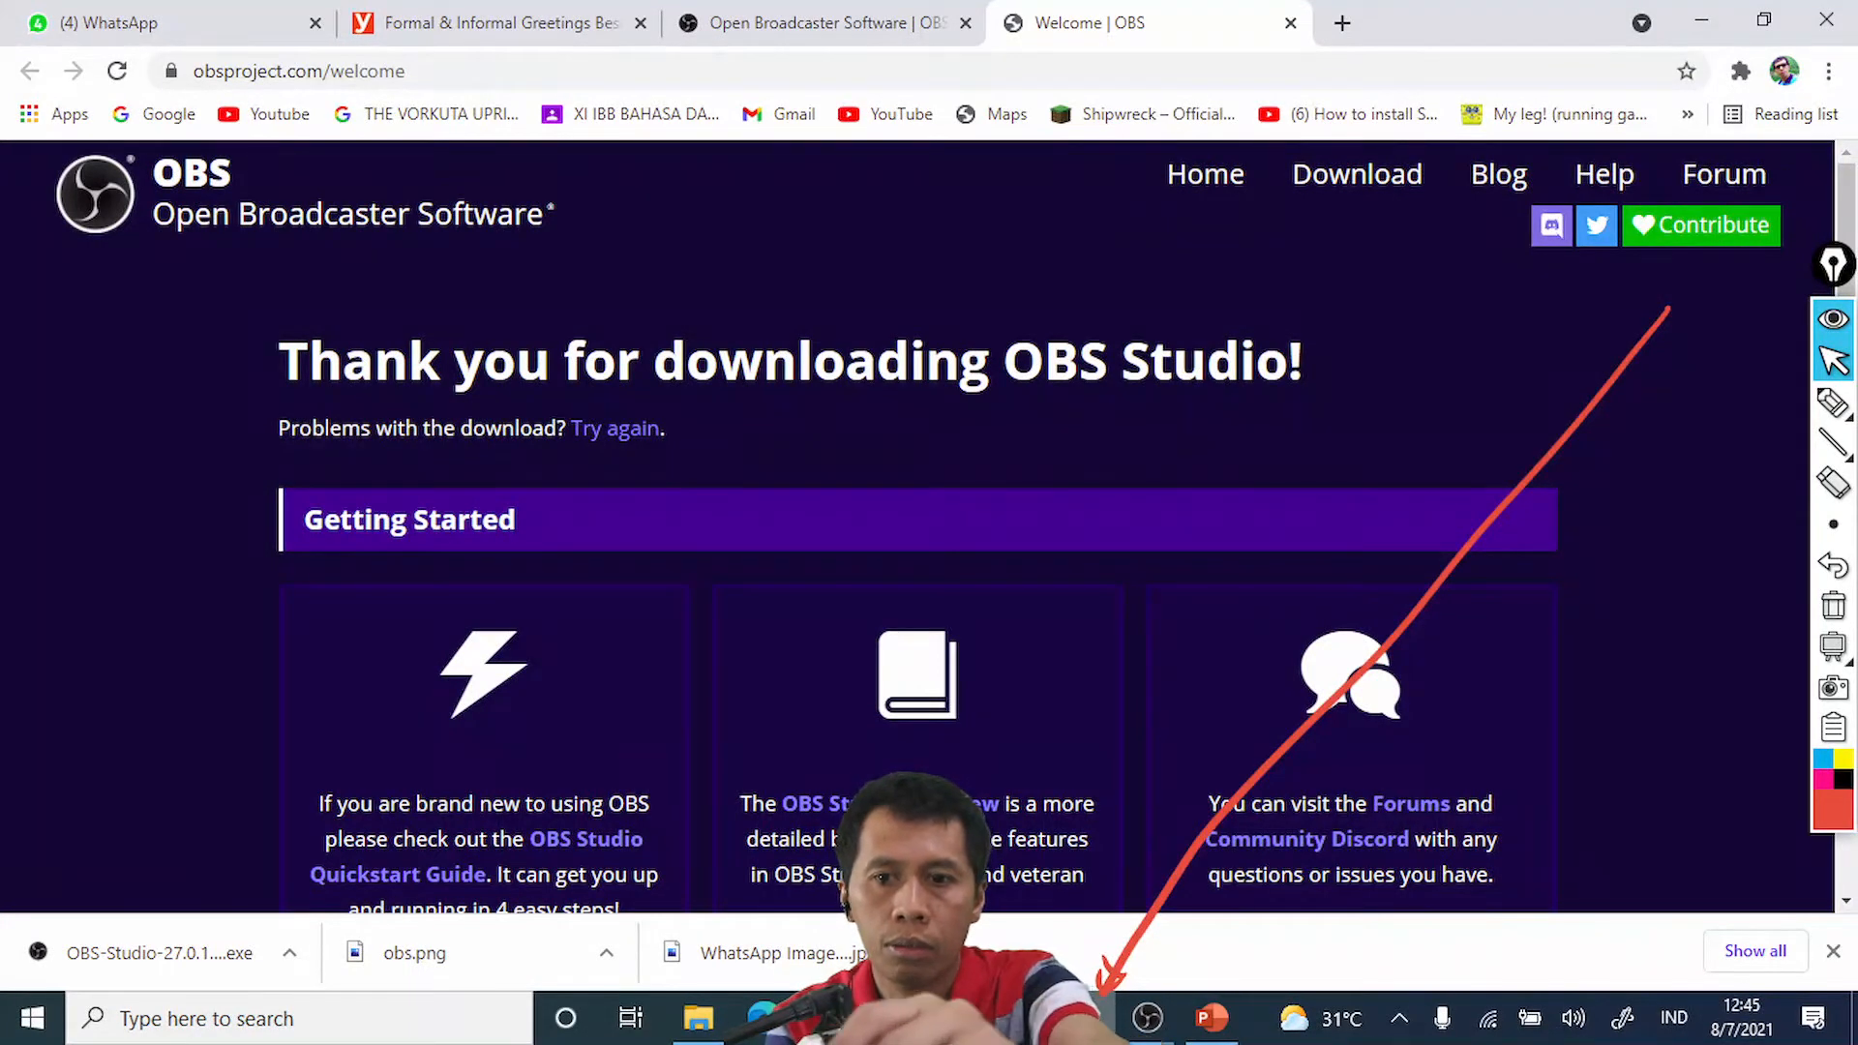
key("ctrl+w")
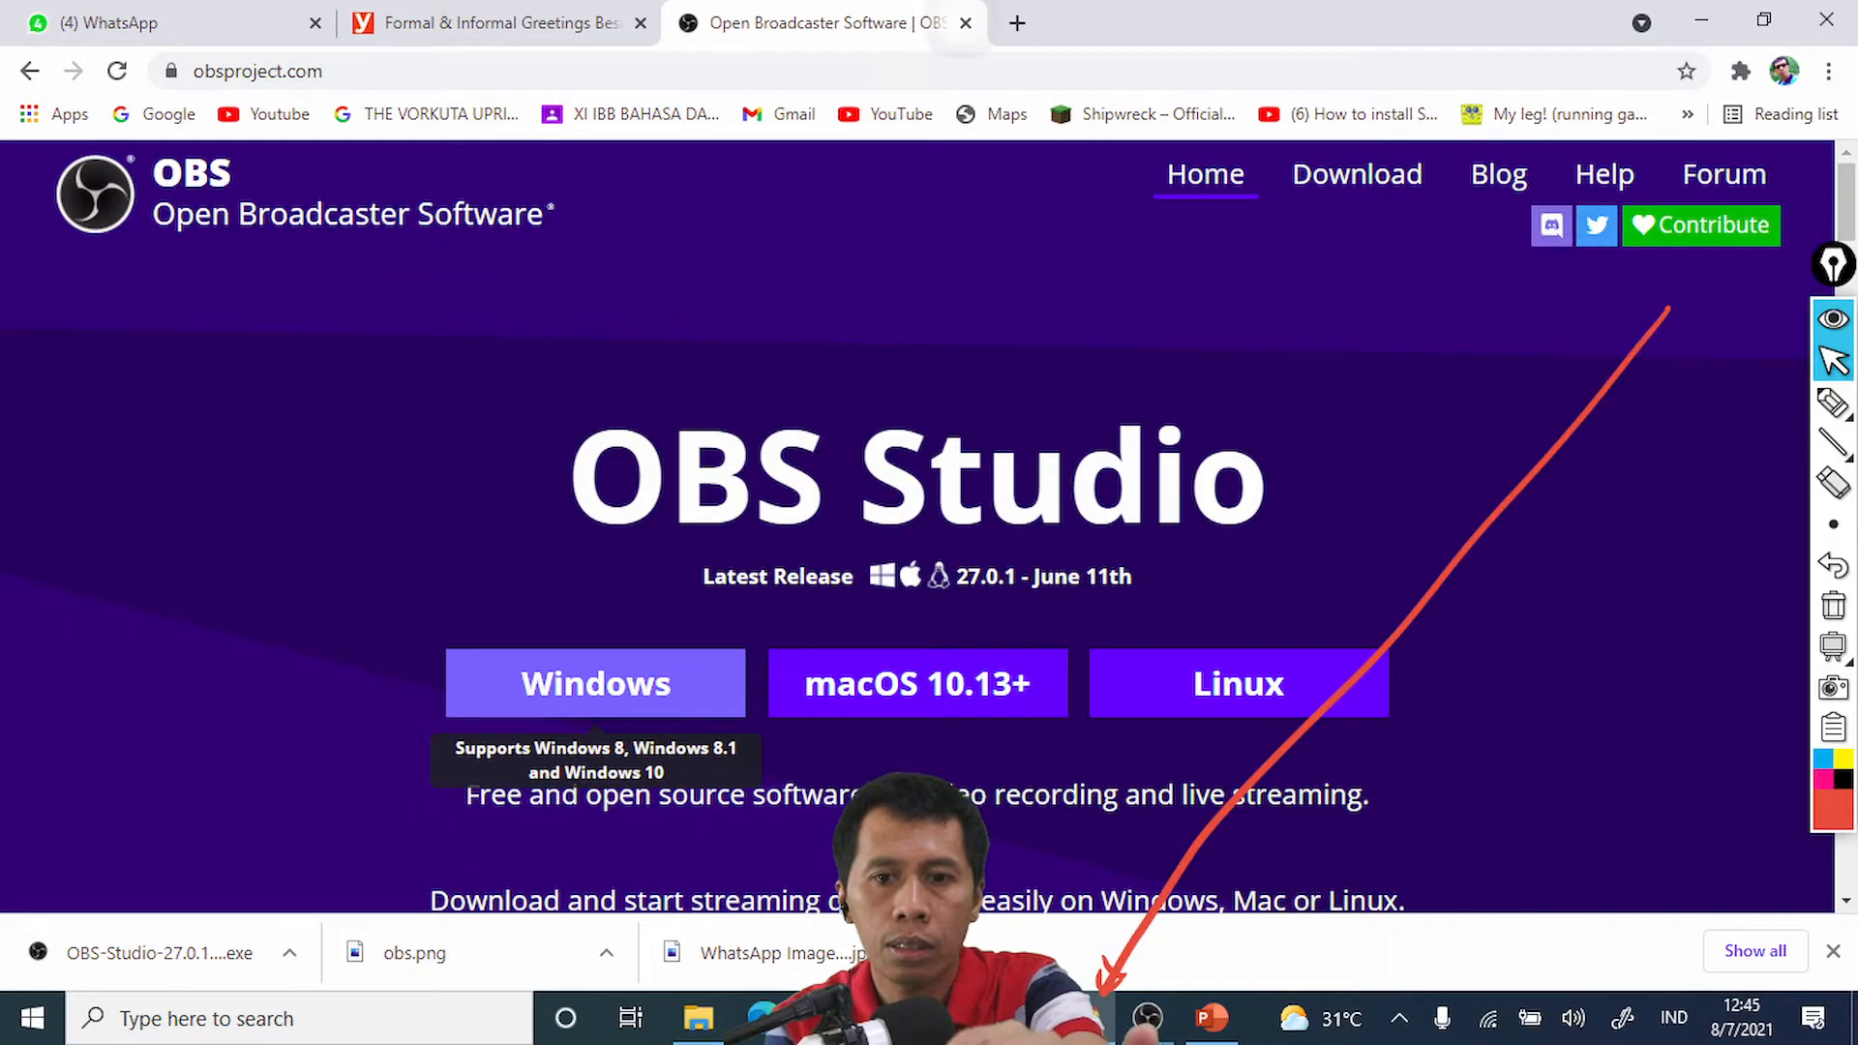
key("ctrl+w")
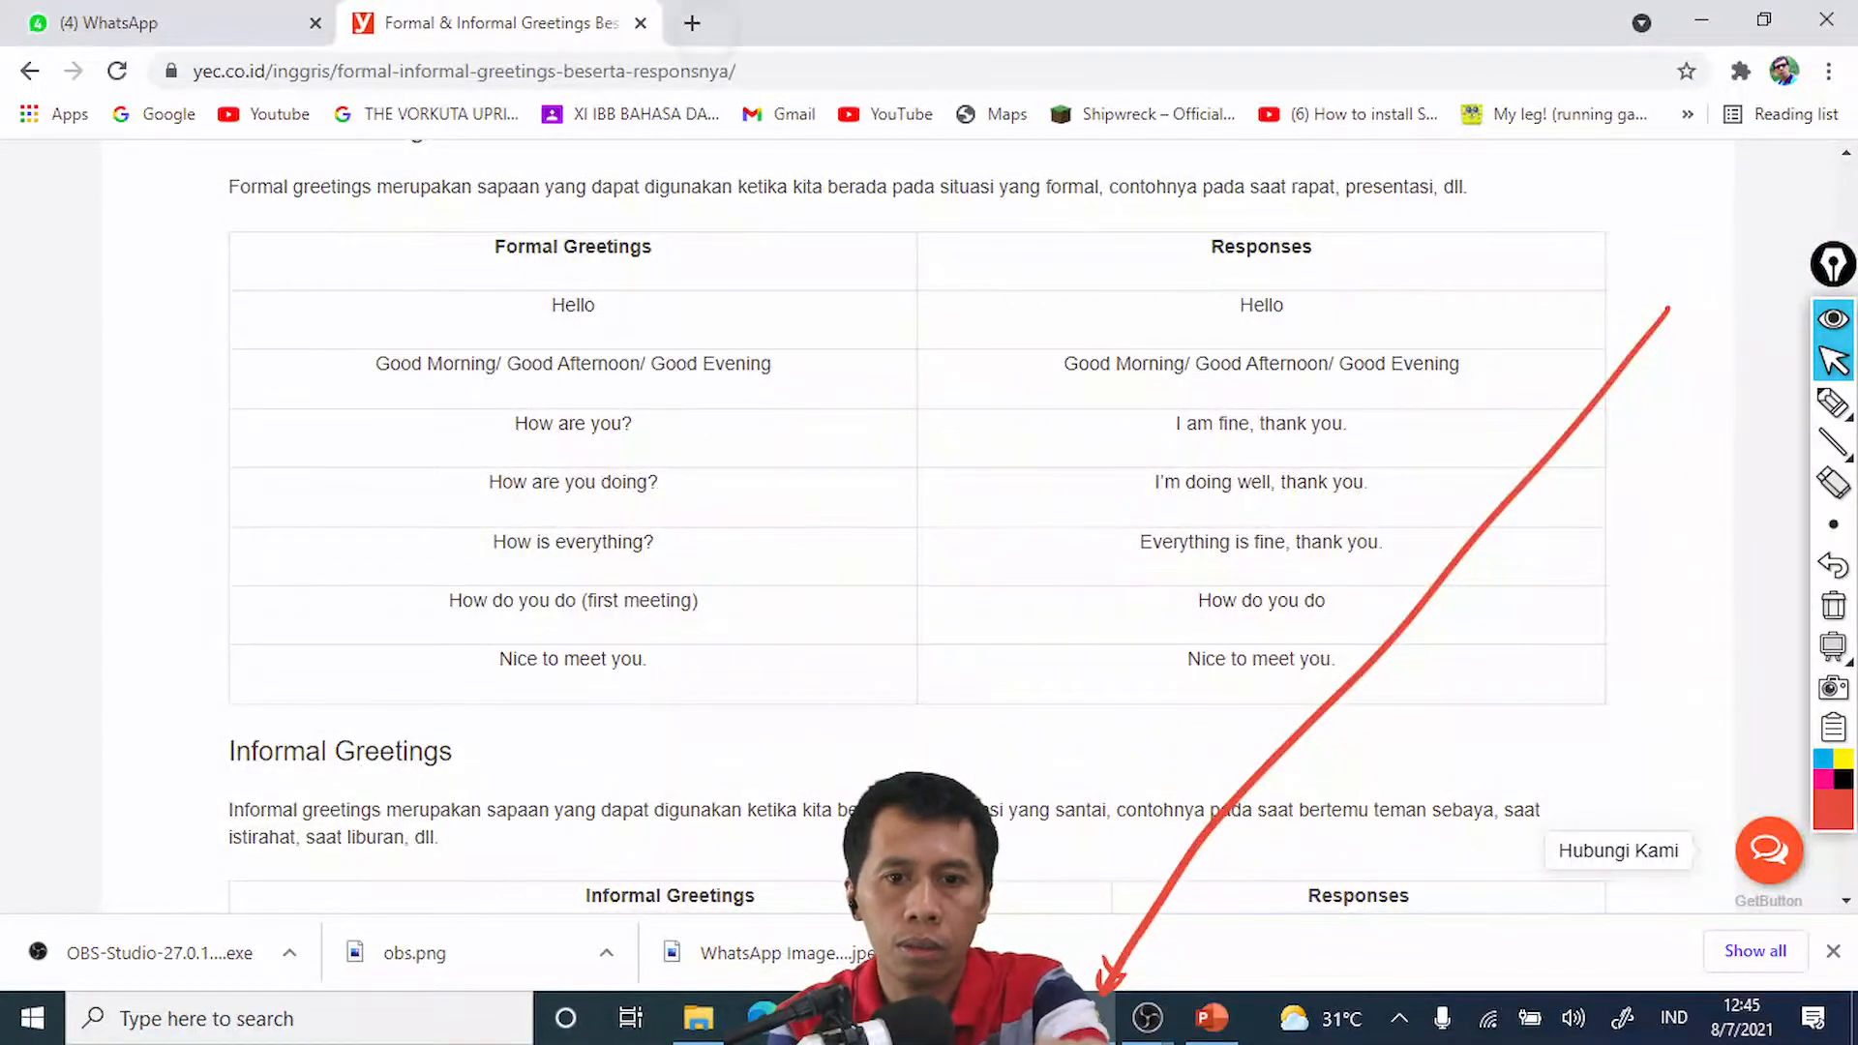
Step: Search Google for "obs" in a new tab
key("ctrl+t")
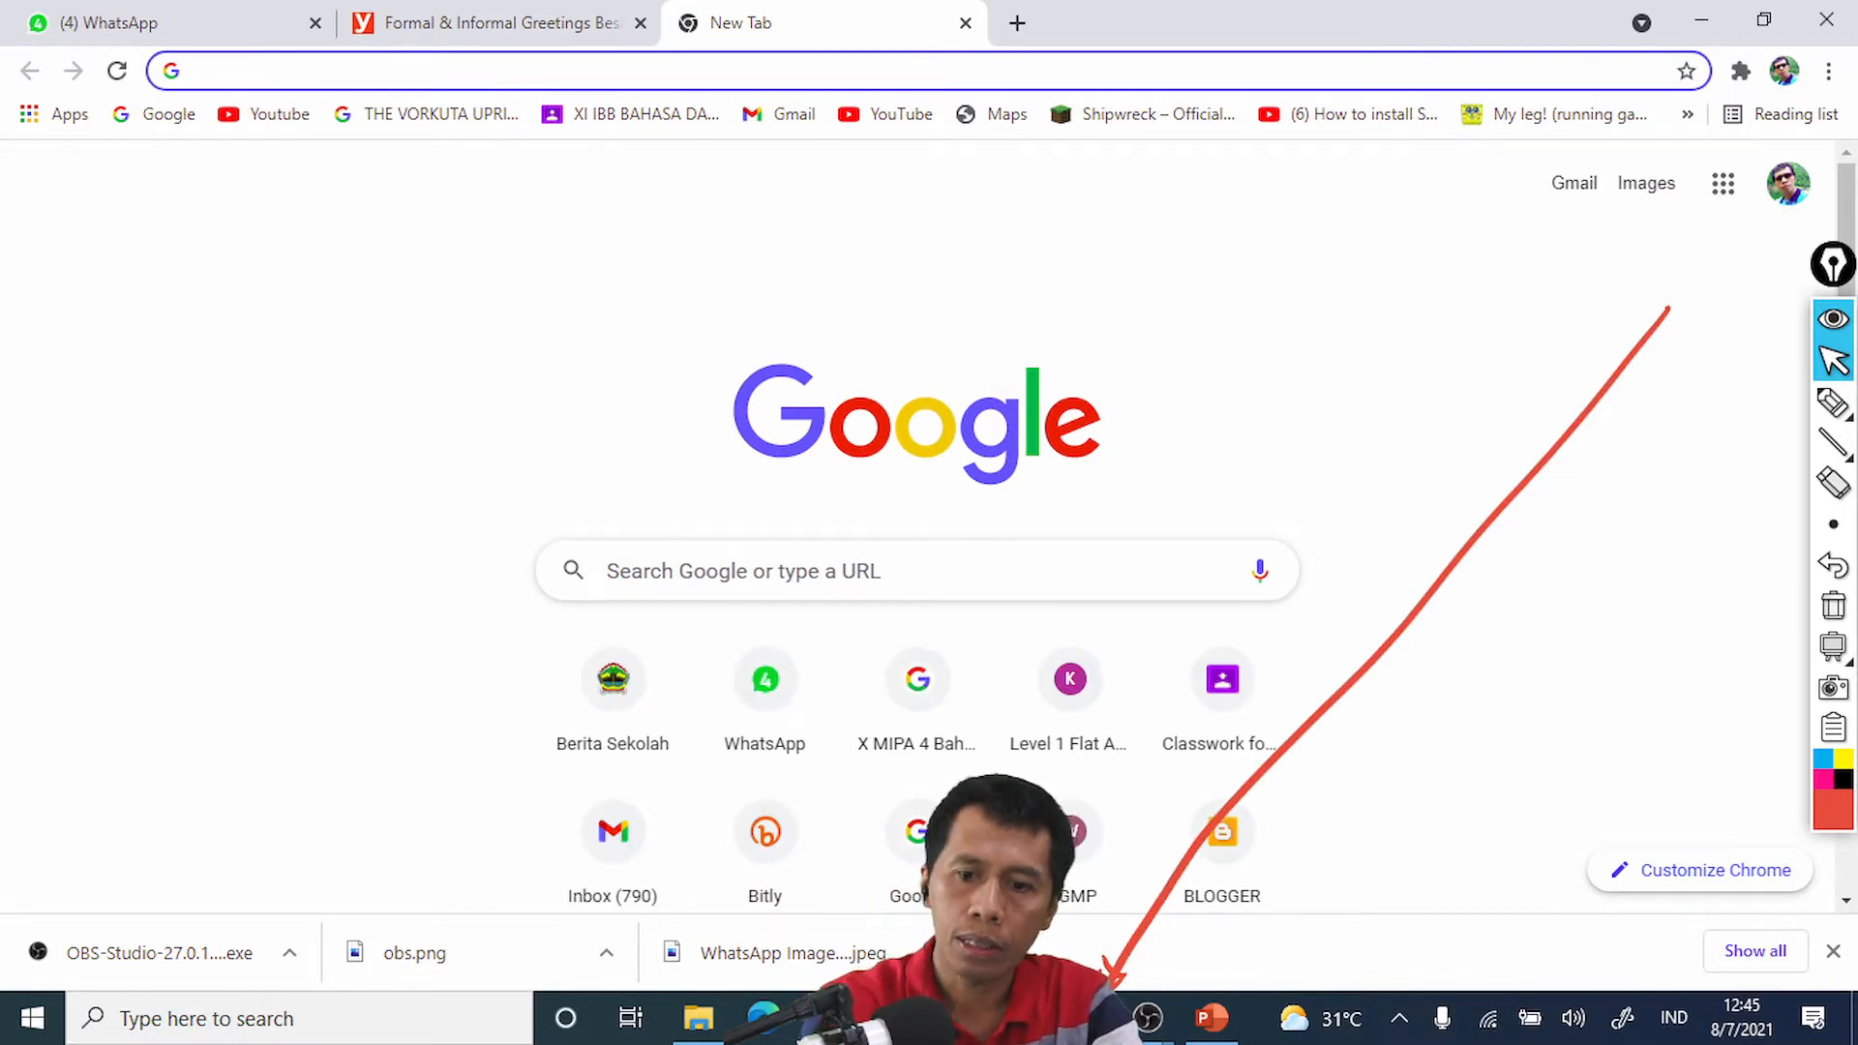
left_click(608, 571)
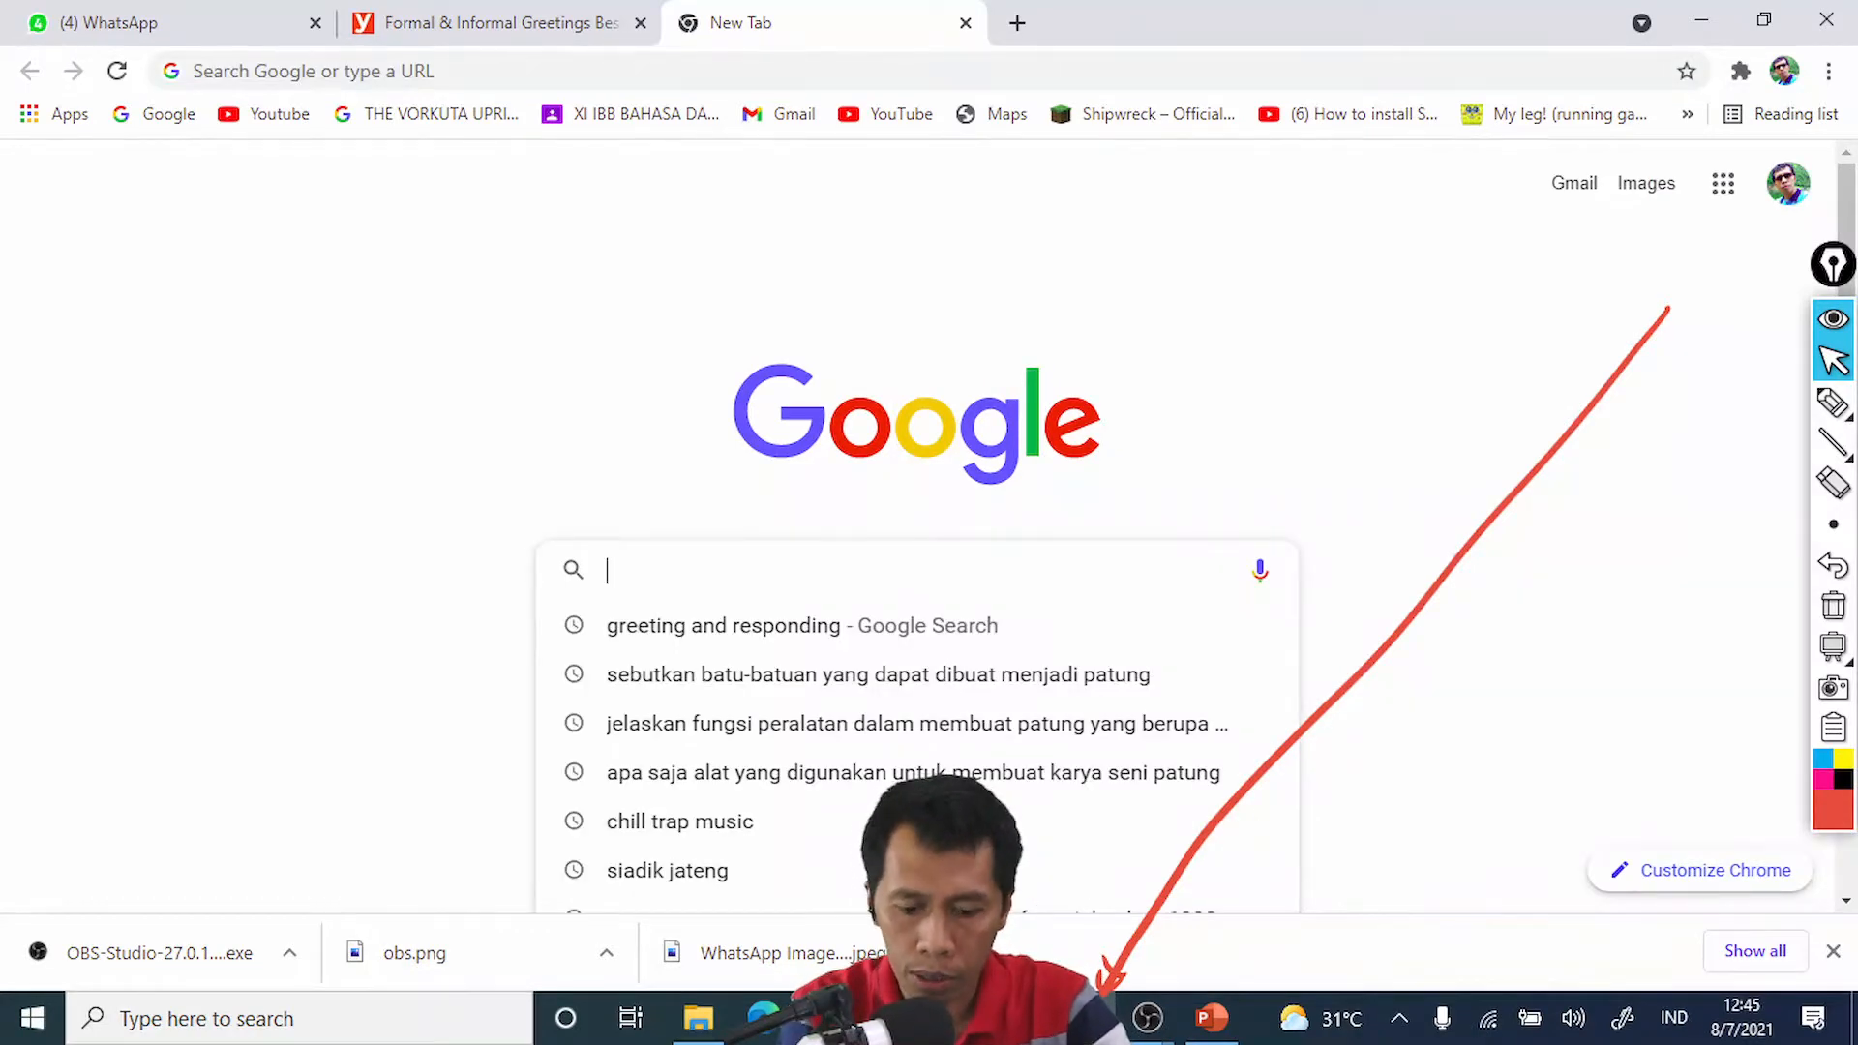
type("obs")
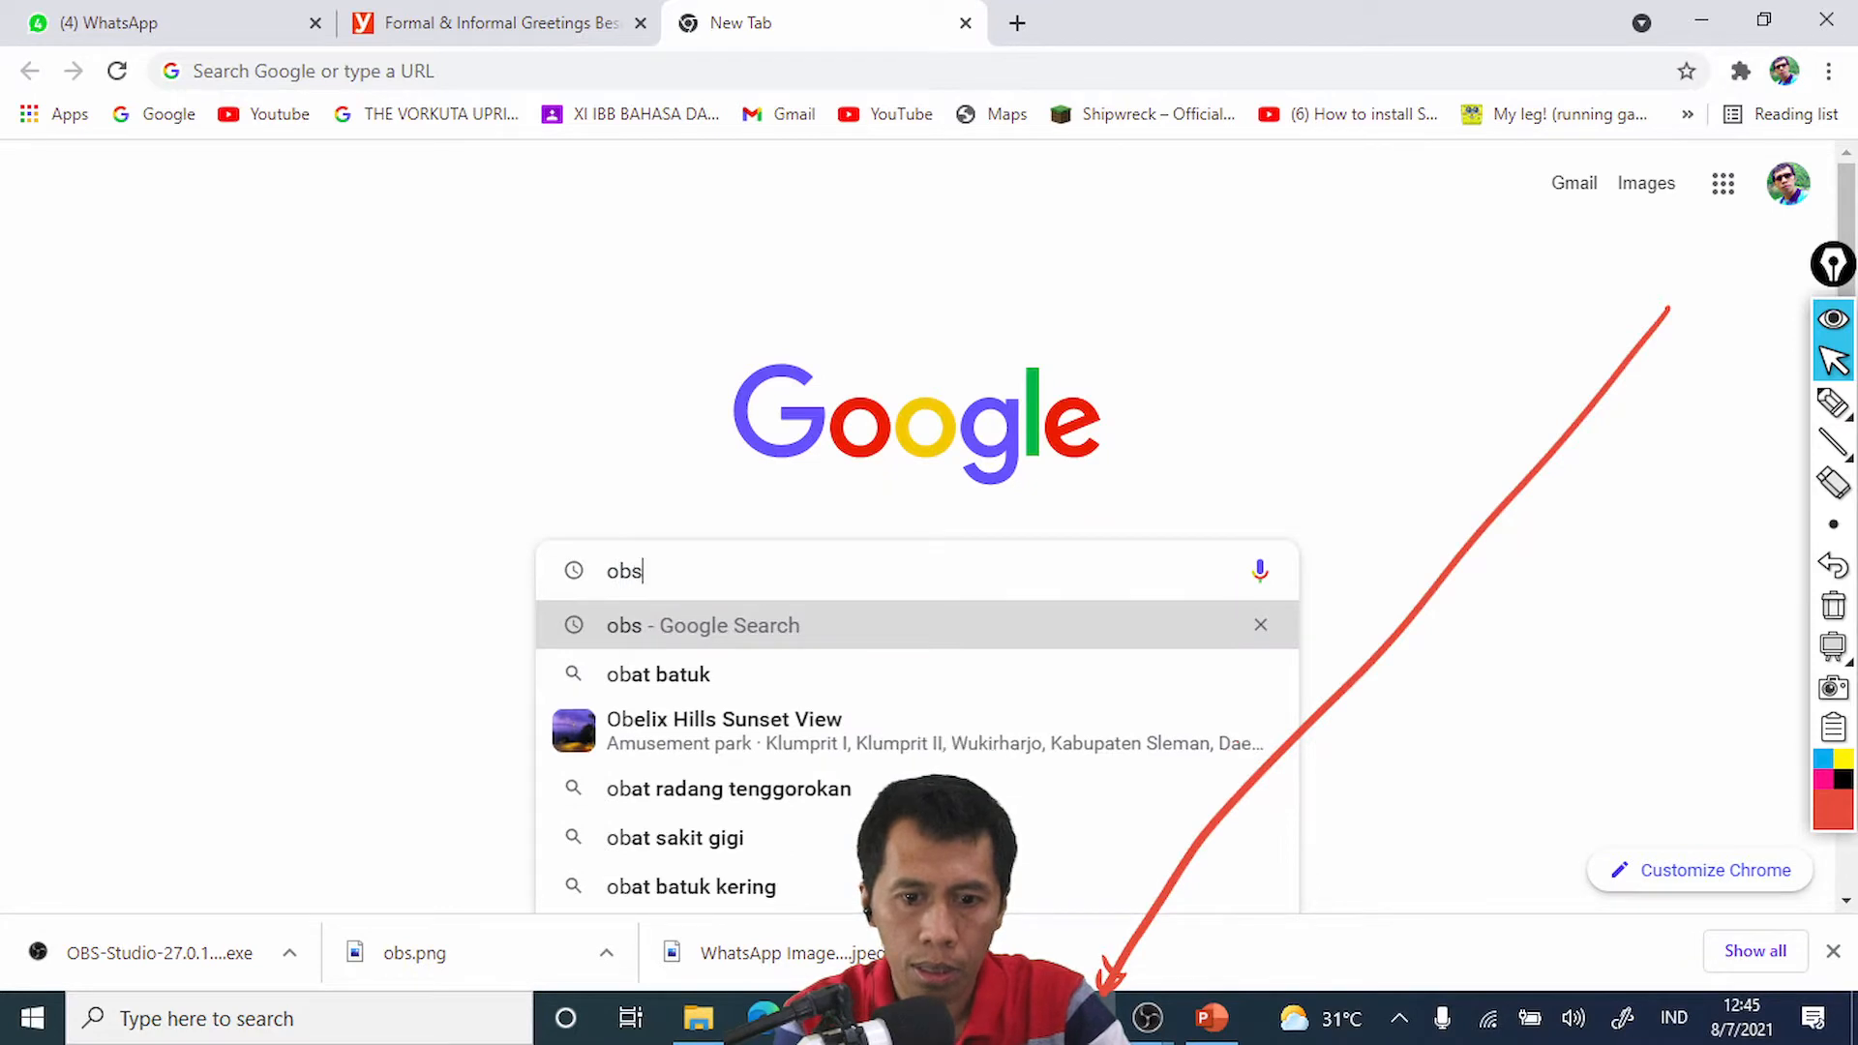
key("Return")
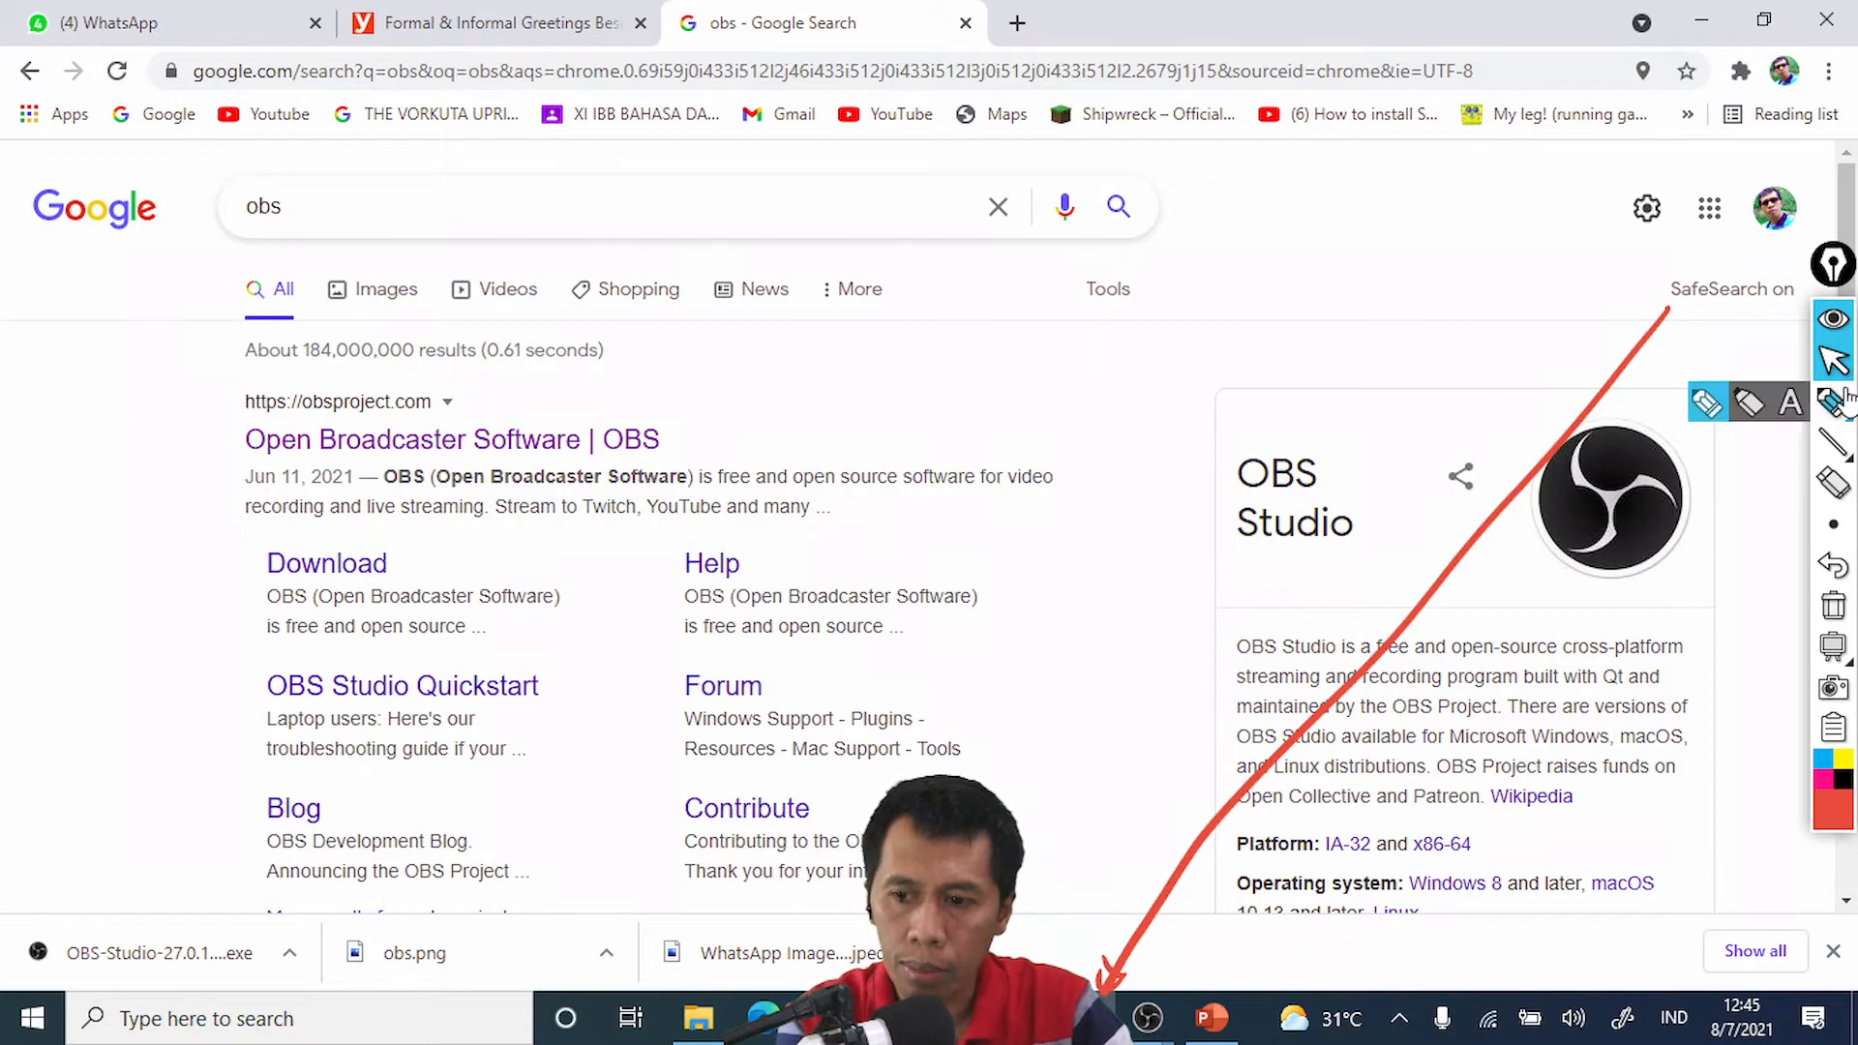
Step: Erase the red arrow, and circle the OBS Studio logo and the Open Broadcaster Software search result in red
left_click(1834, 484)
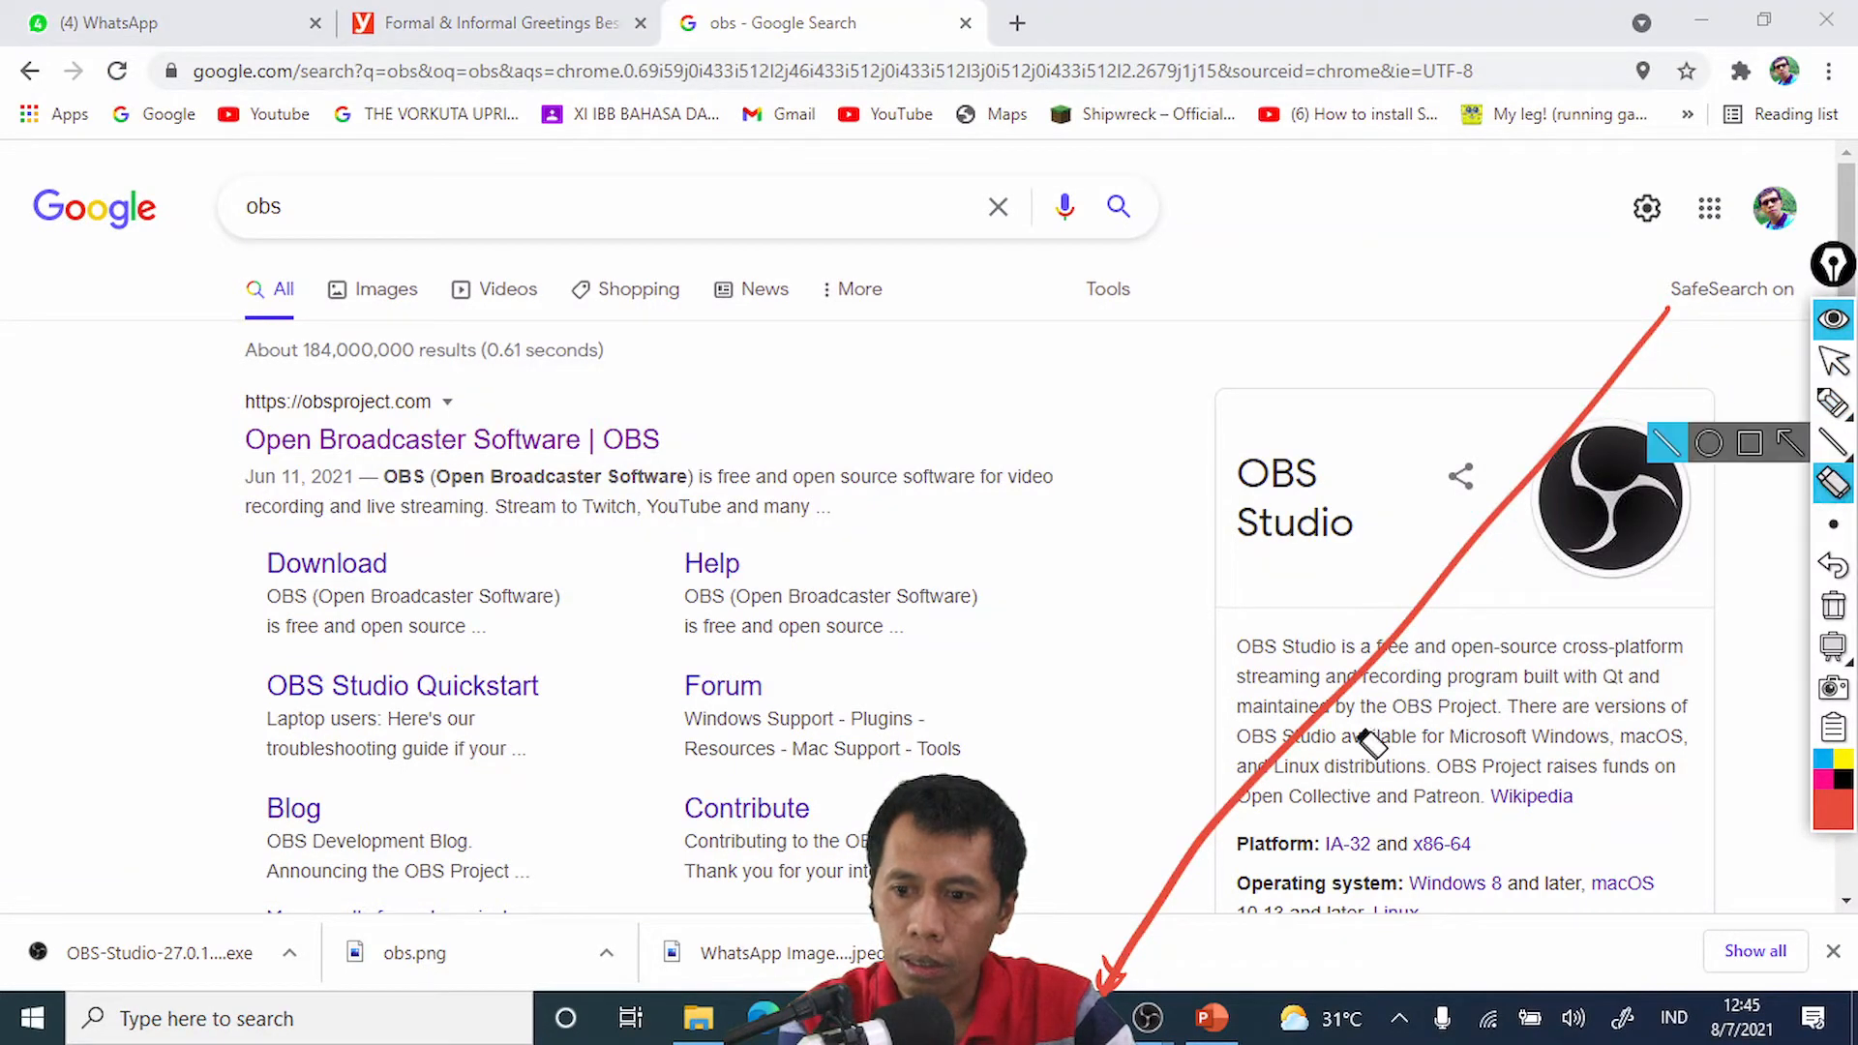
left_click(1258, 818)
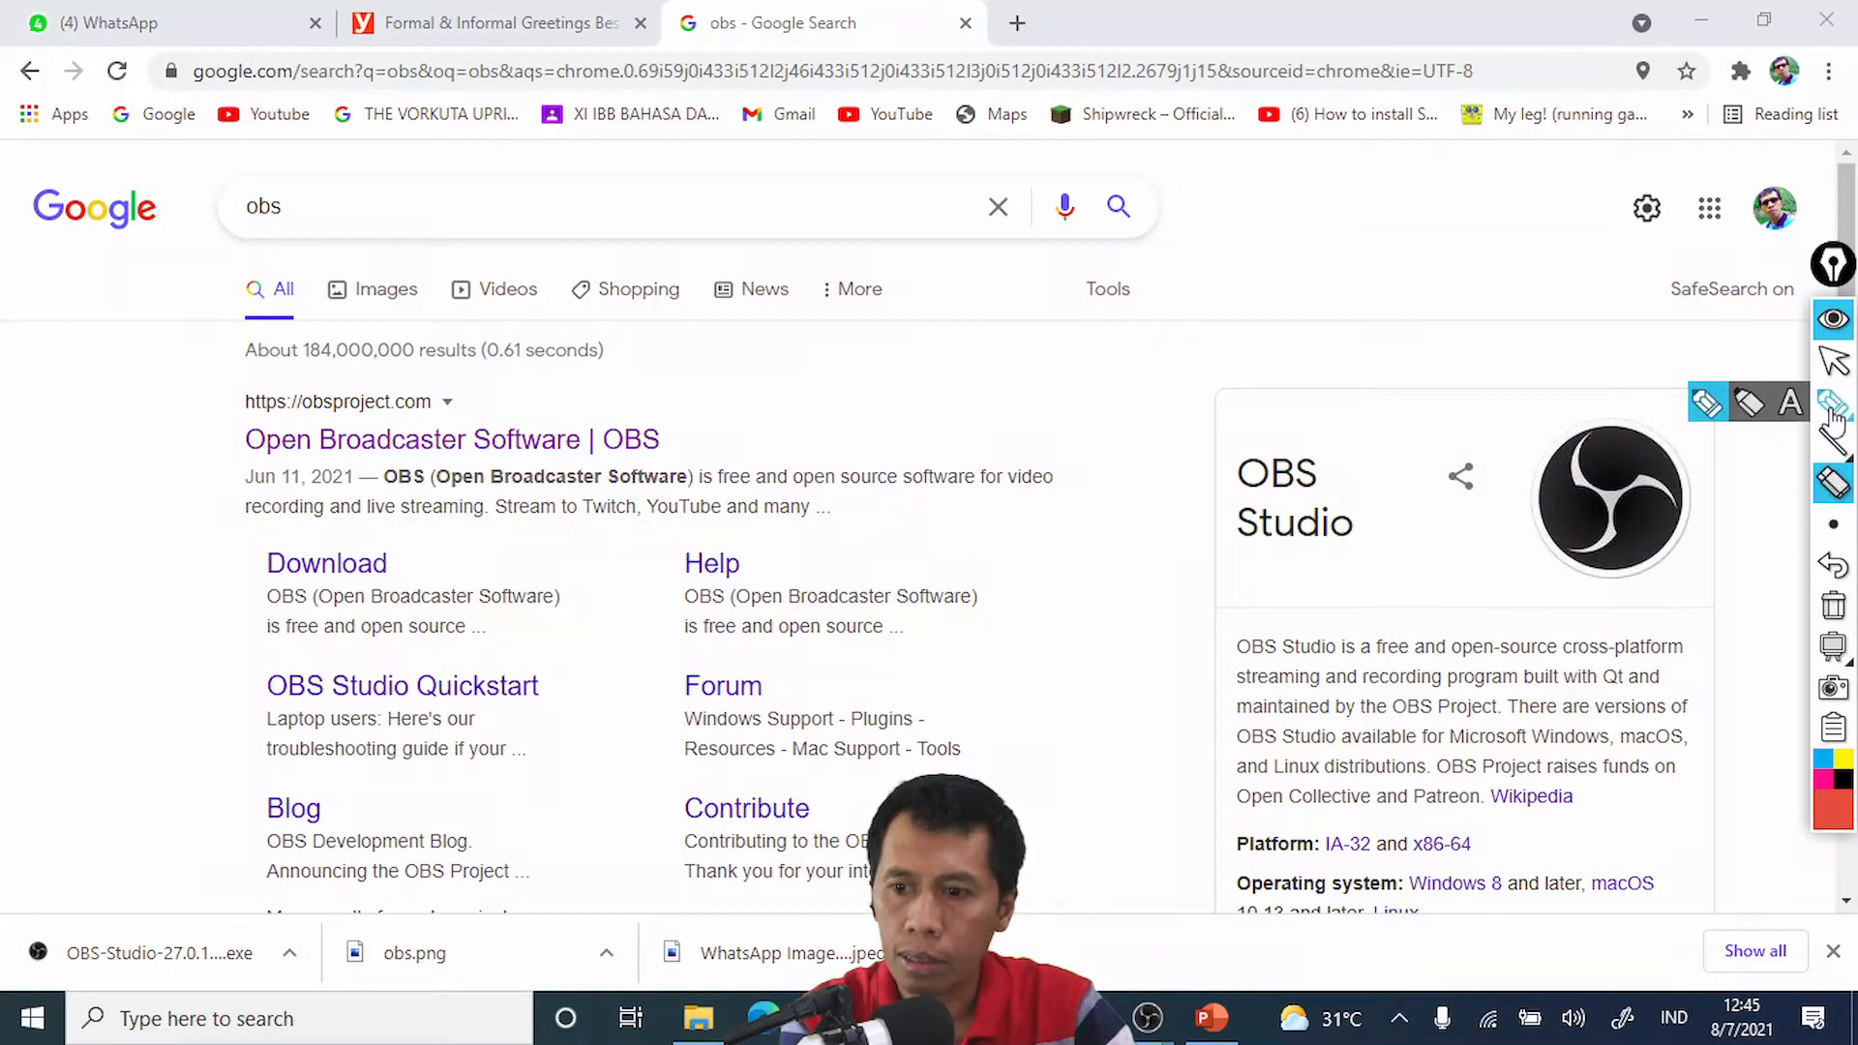
left_click(1832, 402)
mouse_move(1690, 404)
left_mouse_down()
mouse_move(1659, 407)
mouse_move(1718, 426)
left_mouse_up()
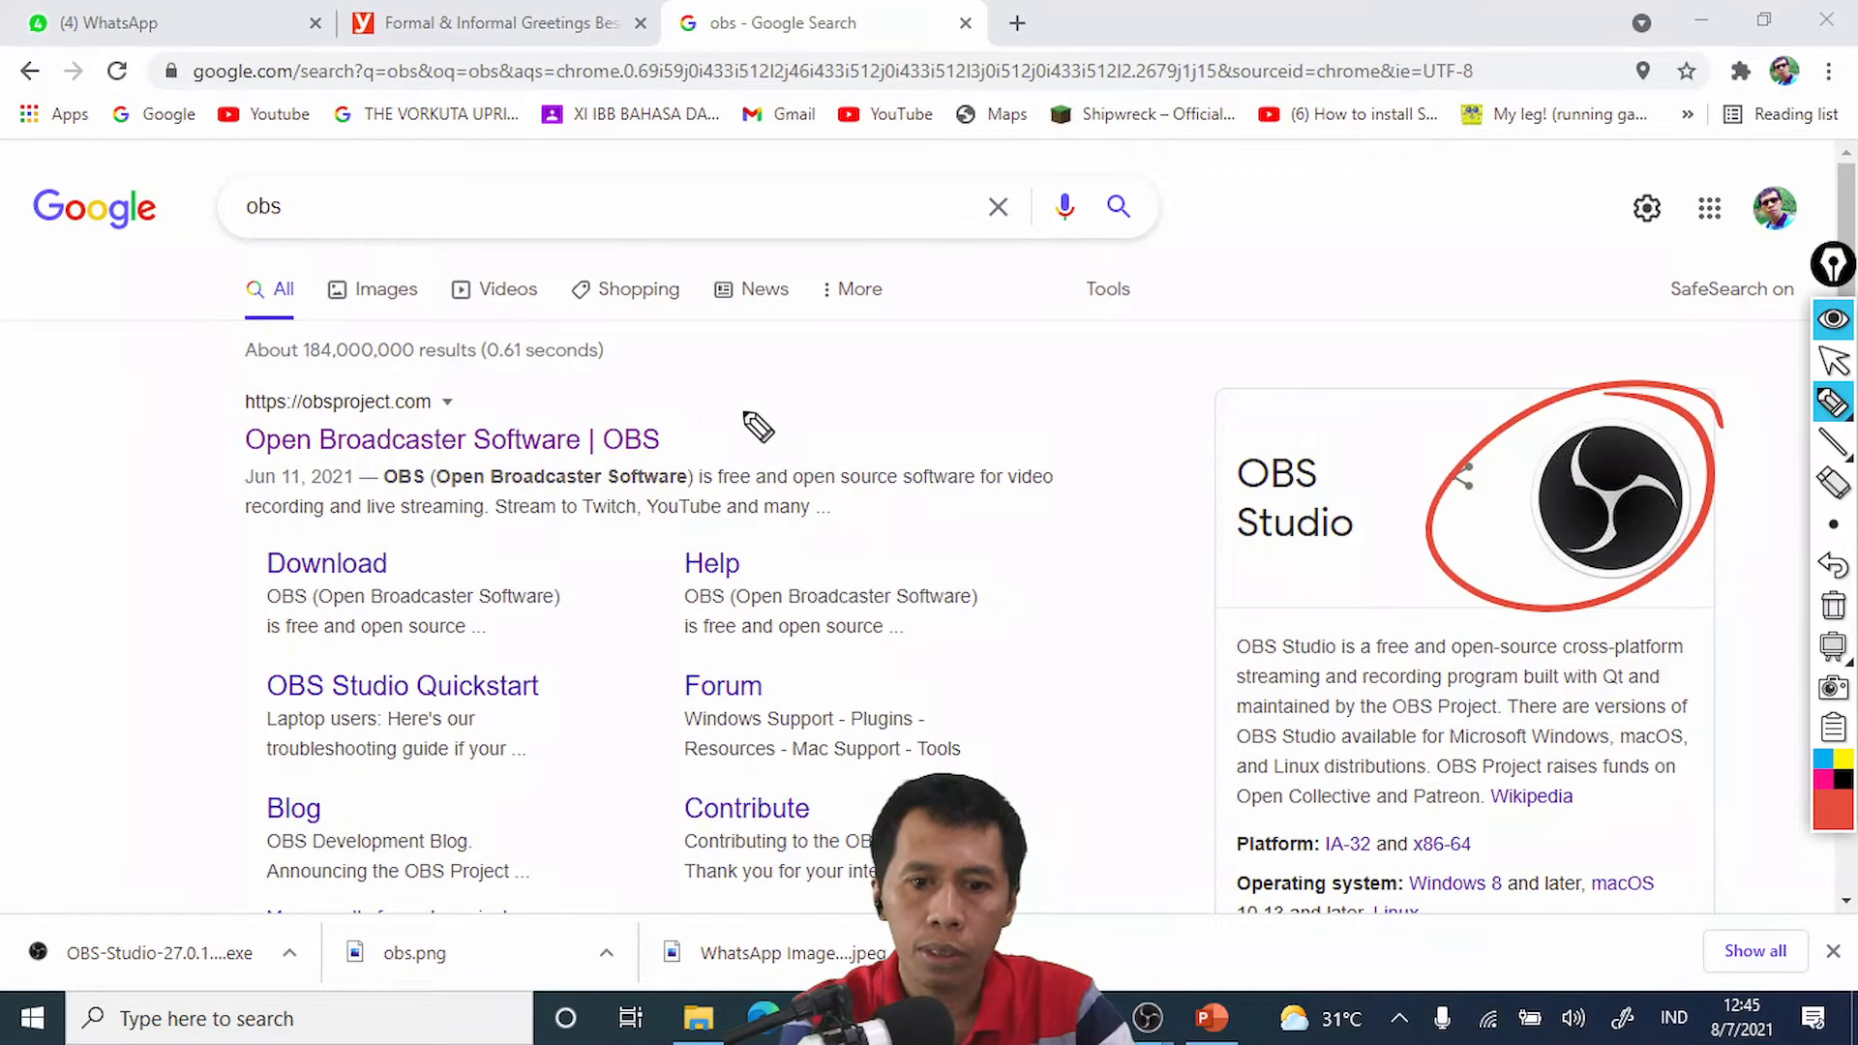
mouse_move(692, 419)
left_mouse_down()
mouse_move(534, 378)
mouse_move(191, 498)
mouse_move(747, 412)
mouse_move(641, 369)
left_mouse_up()
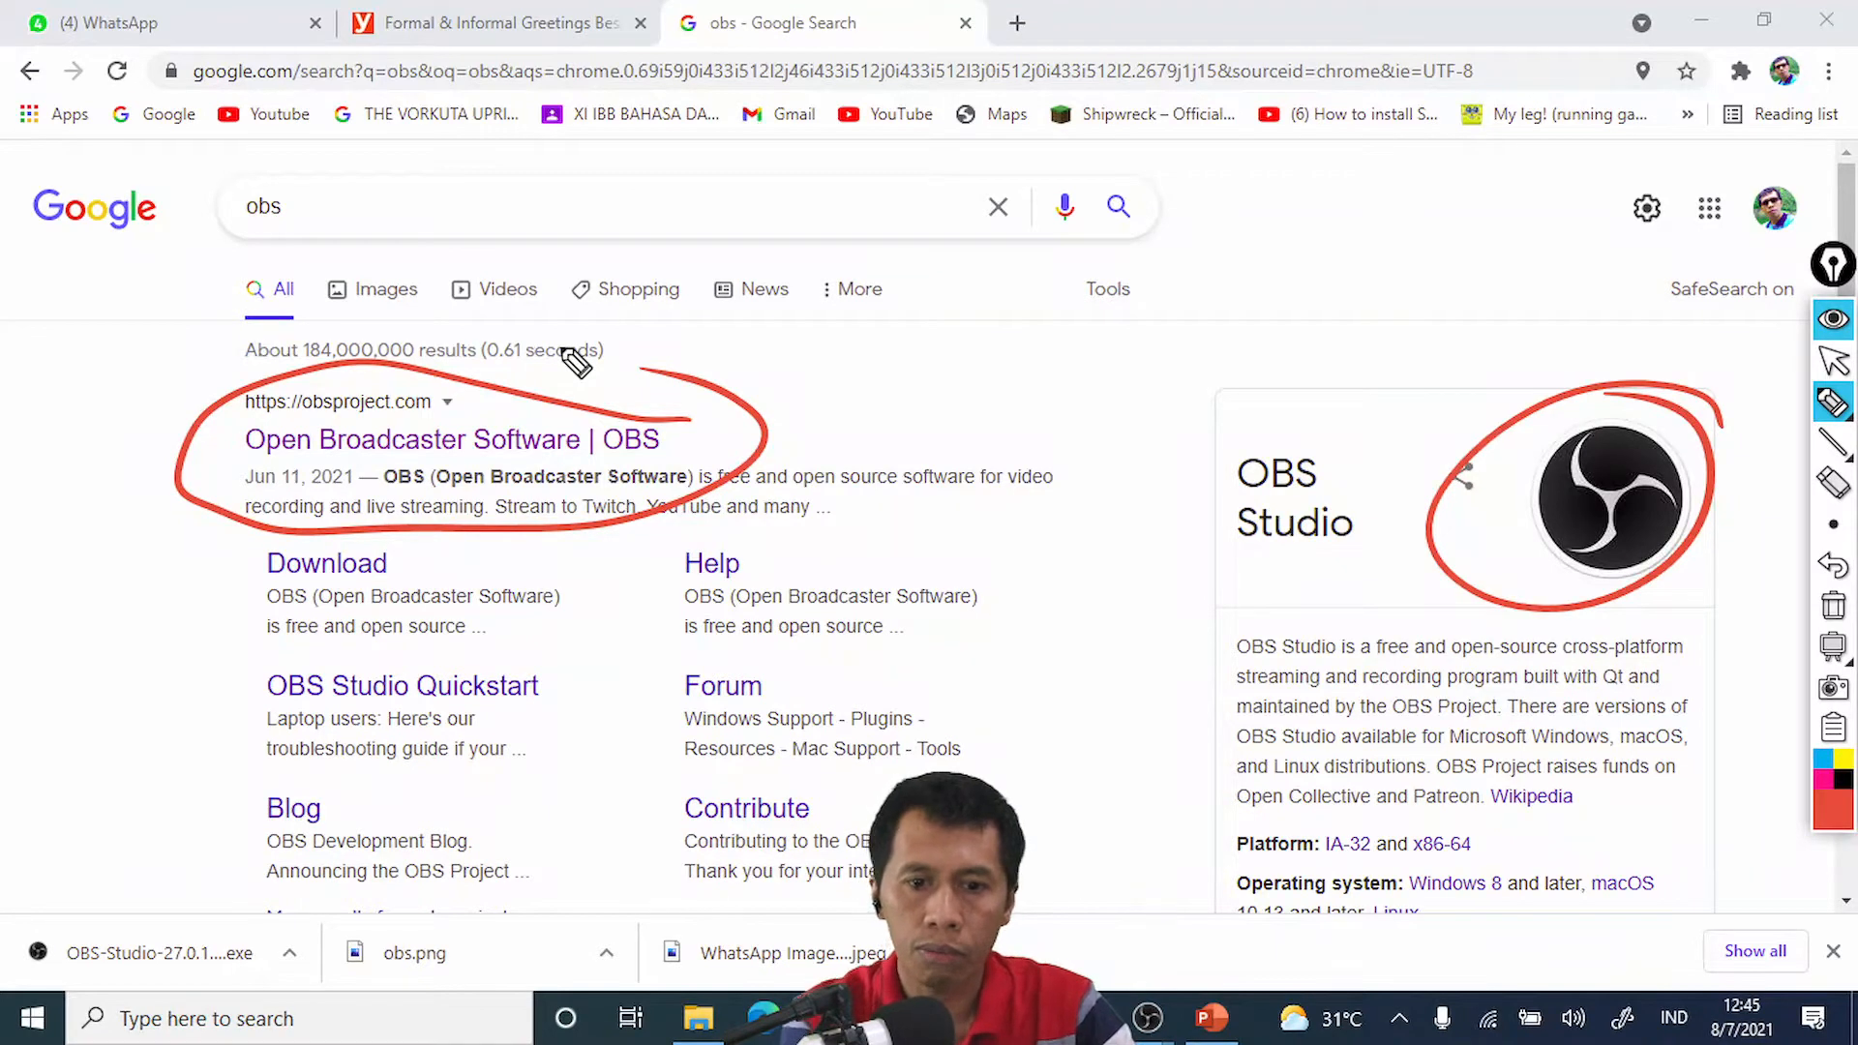
left_click(1833, 364)
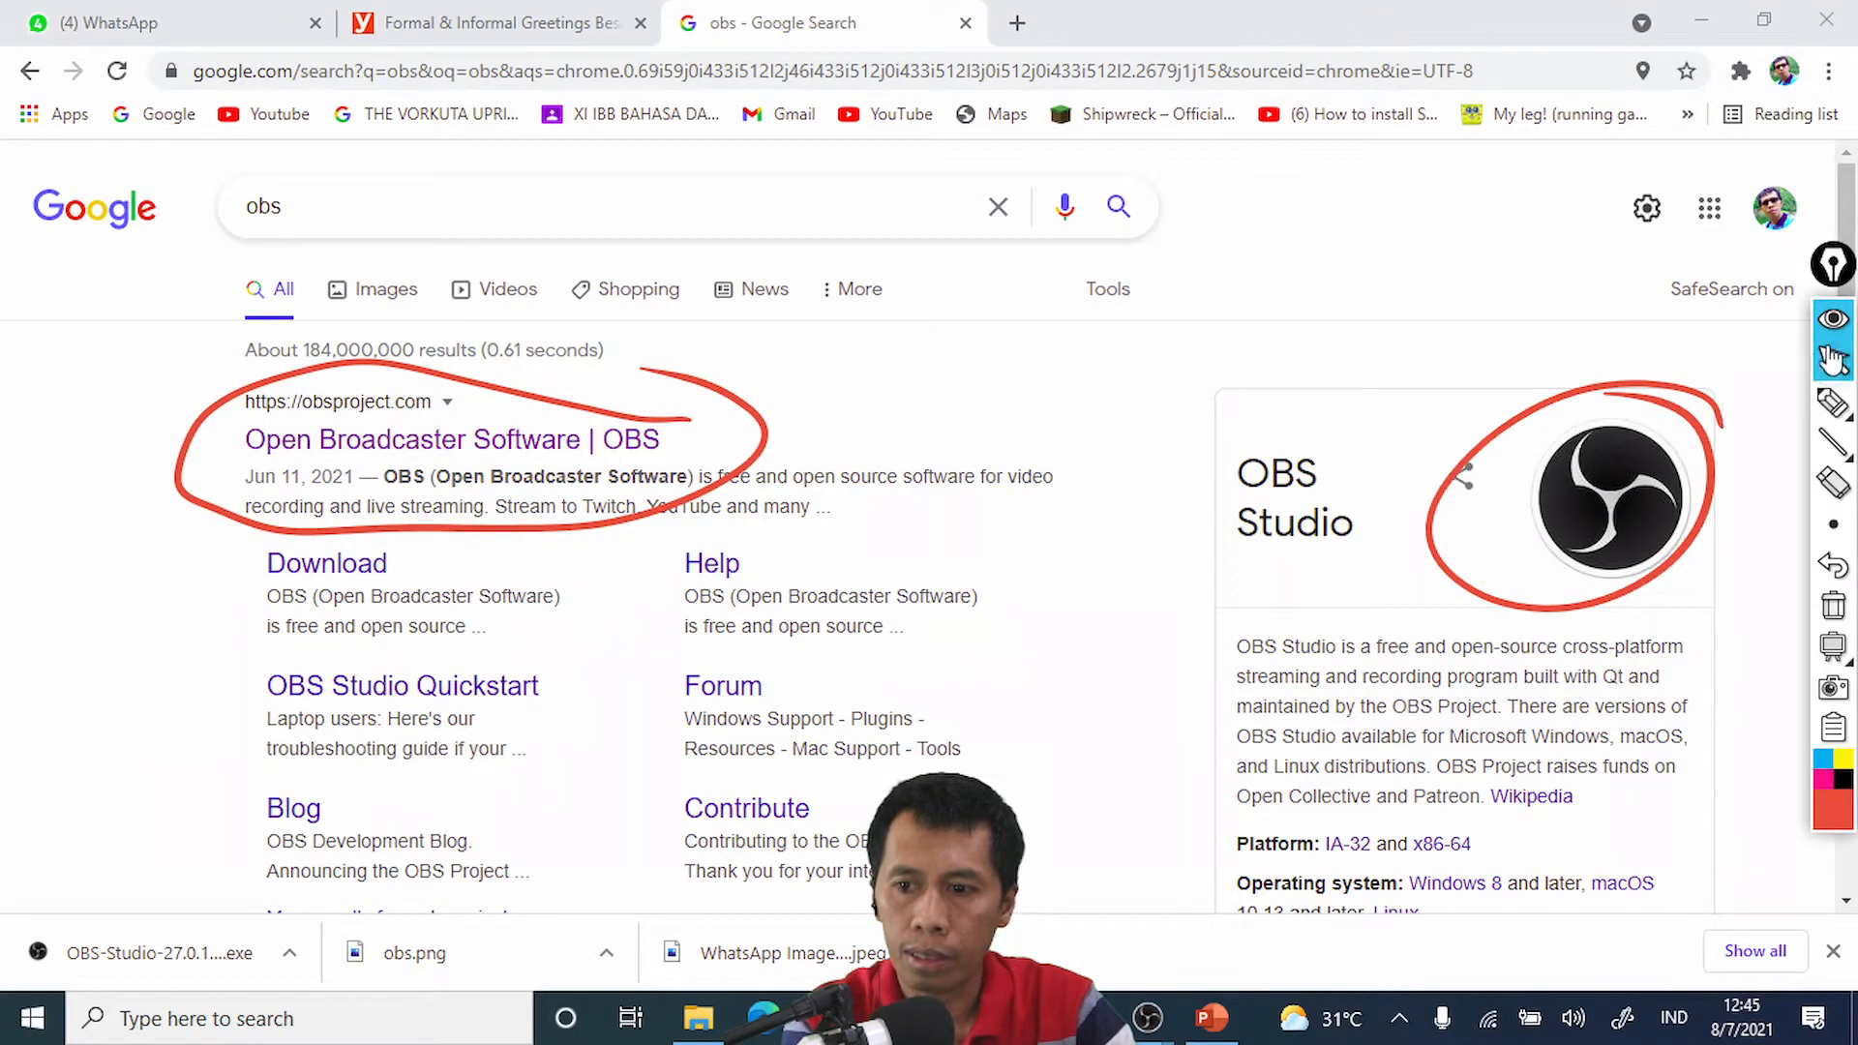
Step: Erase both red circles and open the "Open Broadcaster Software | OBS" search result
left_click(1833, 482)
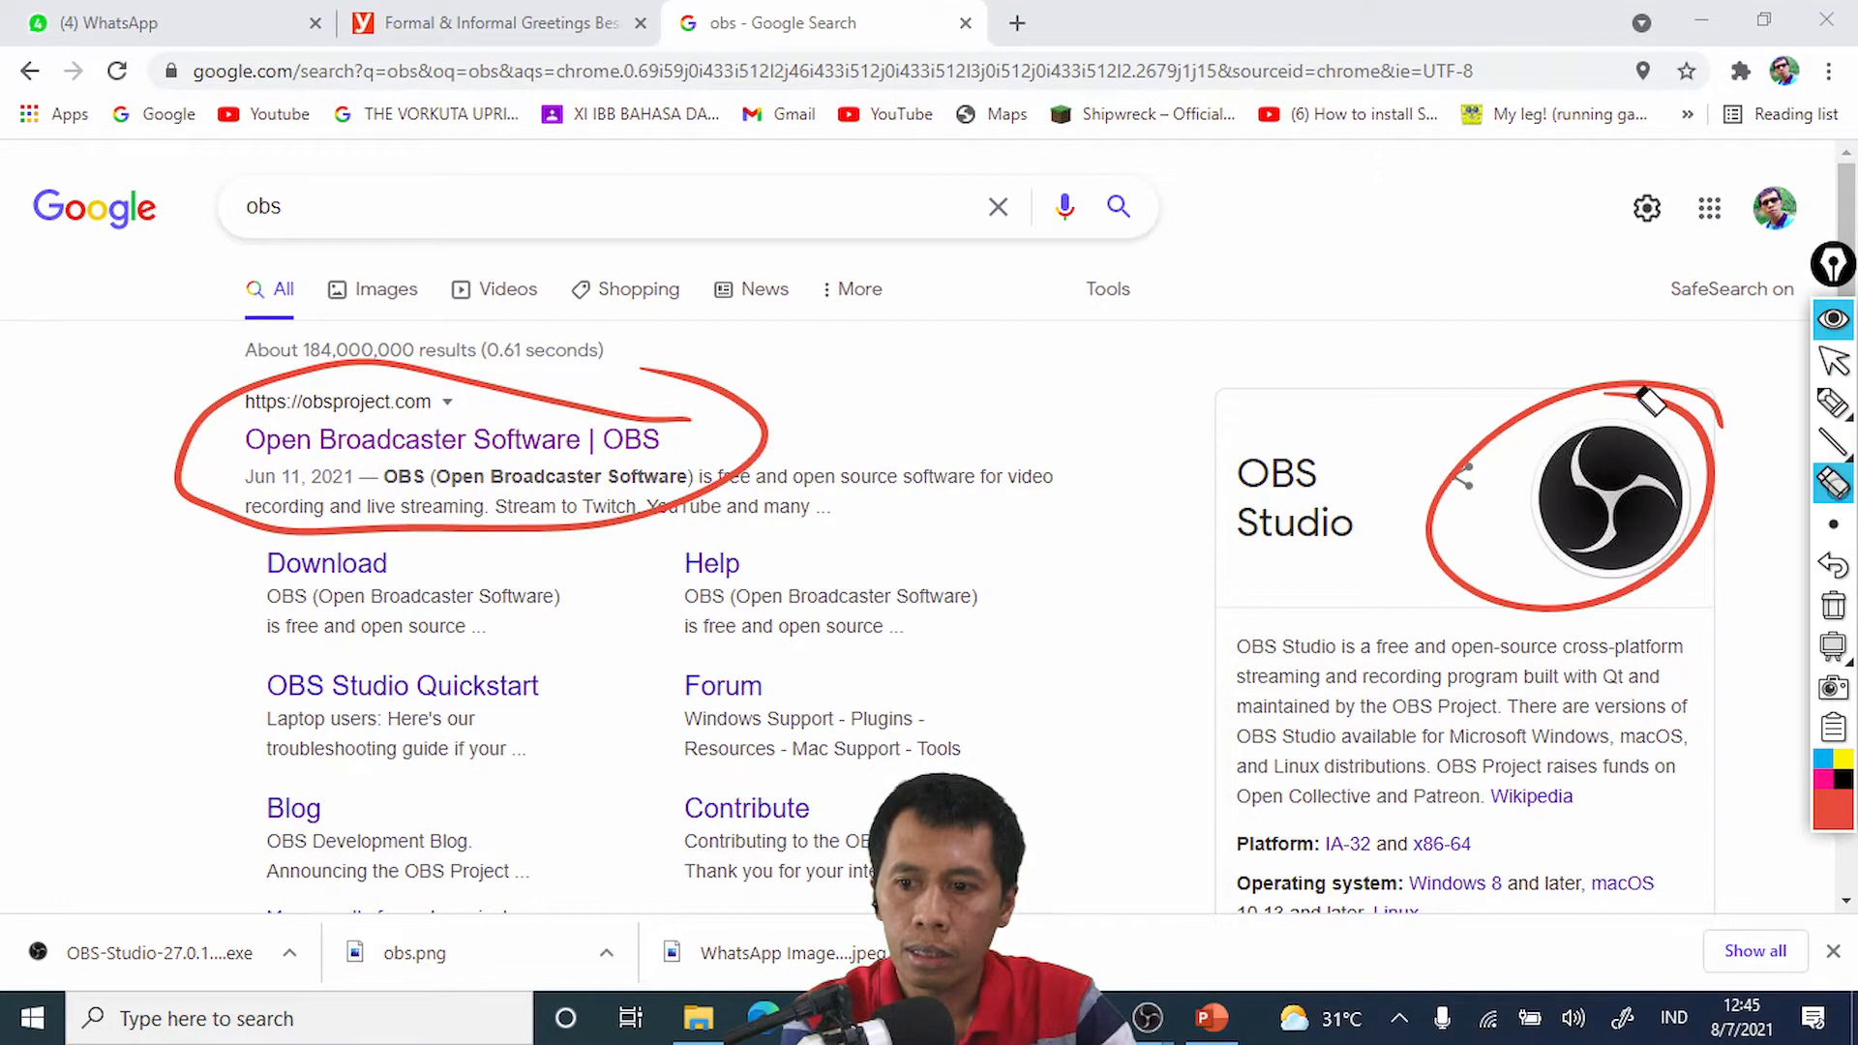
left_click(709, 438)
left_click(1497, 556)
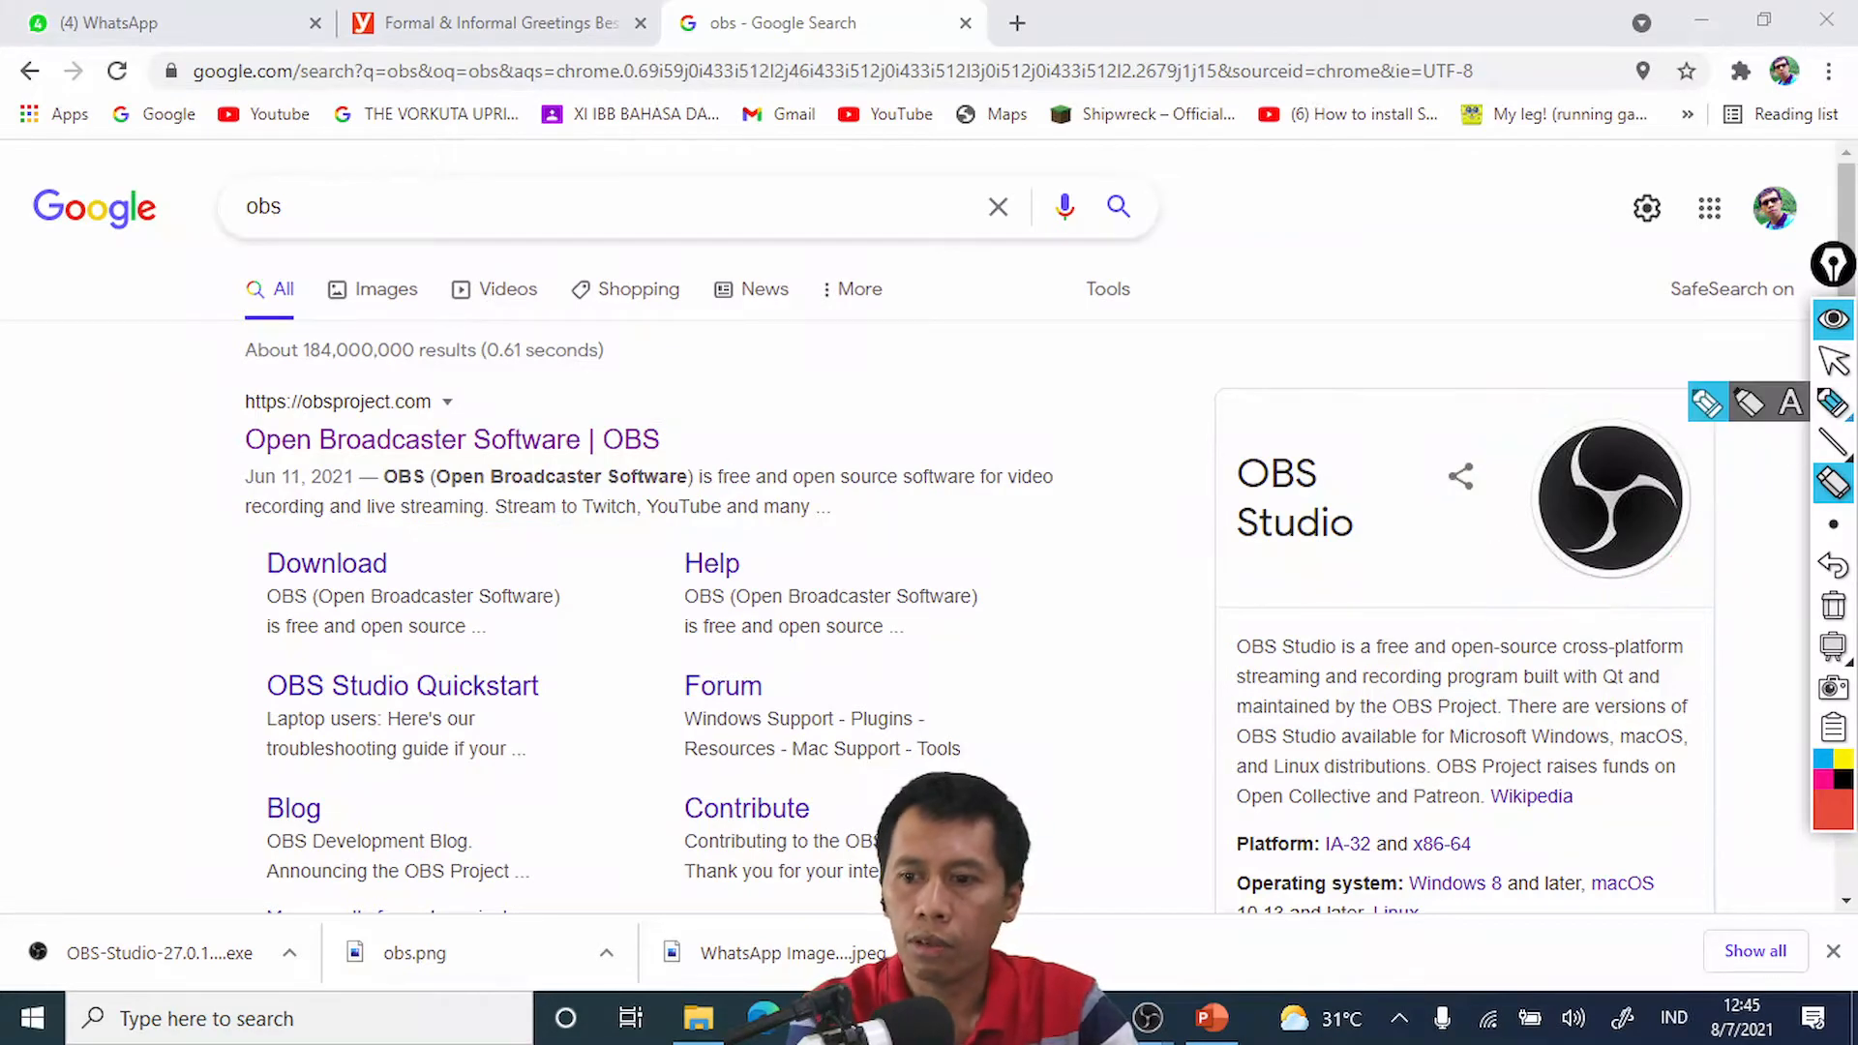
left_click(1836, 360)
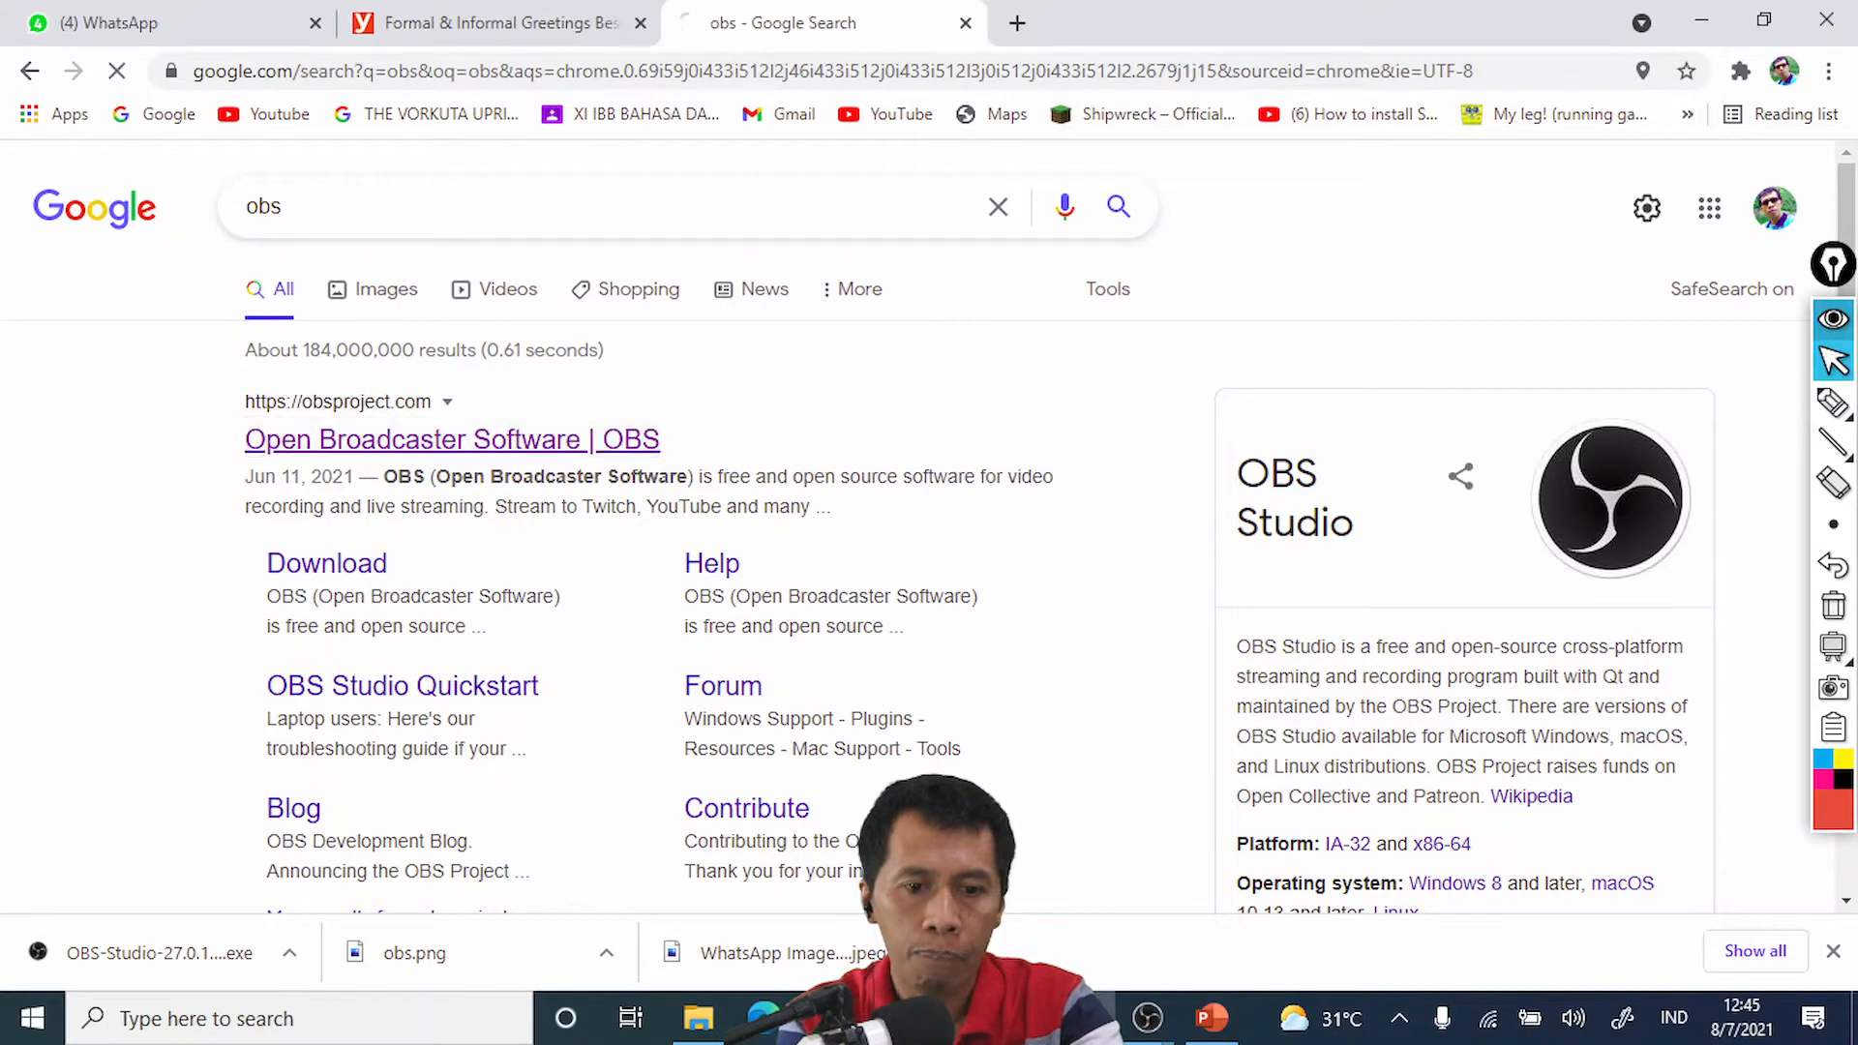
left_click(452, 440)
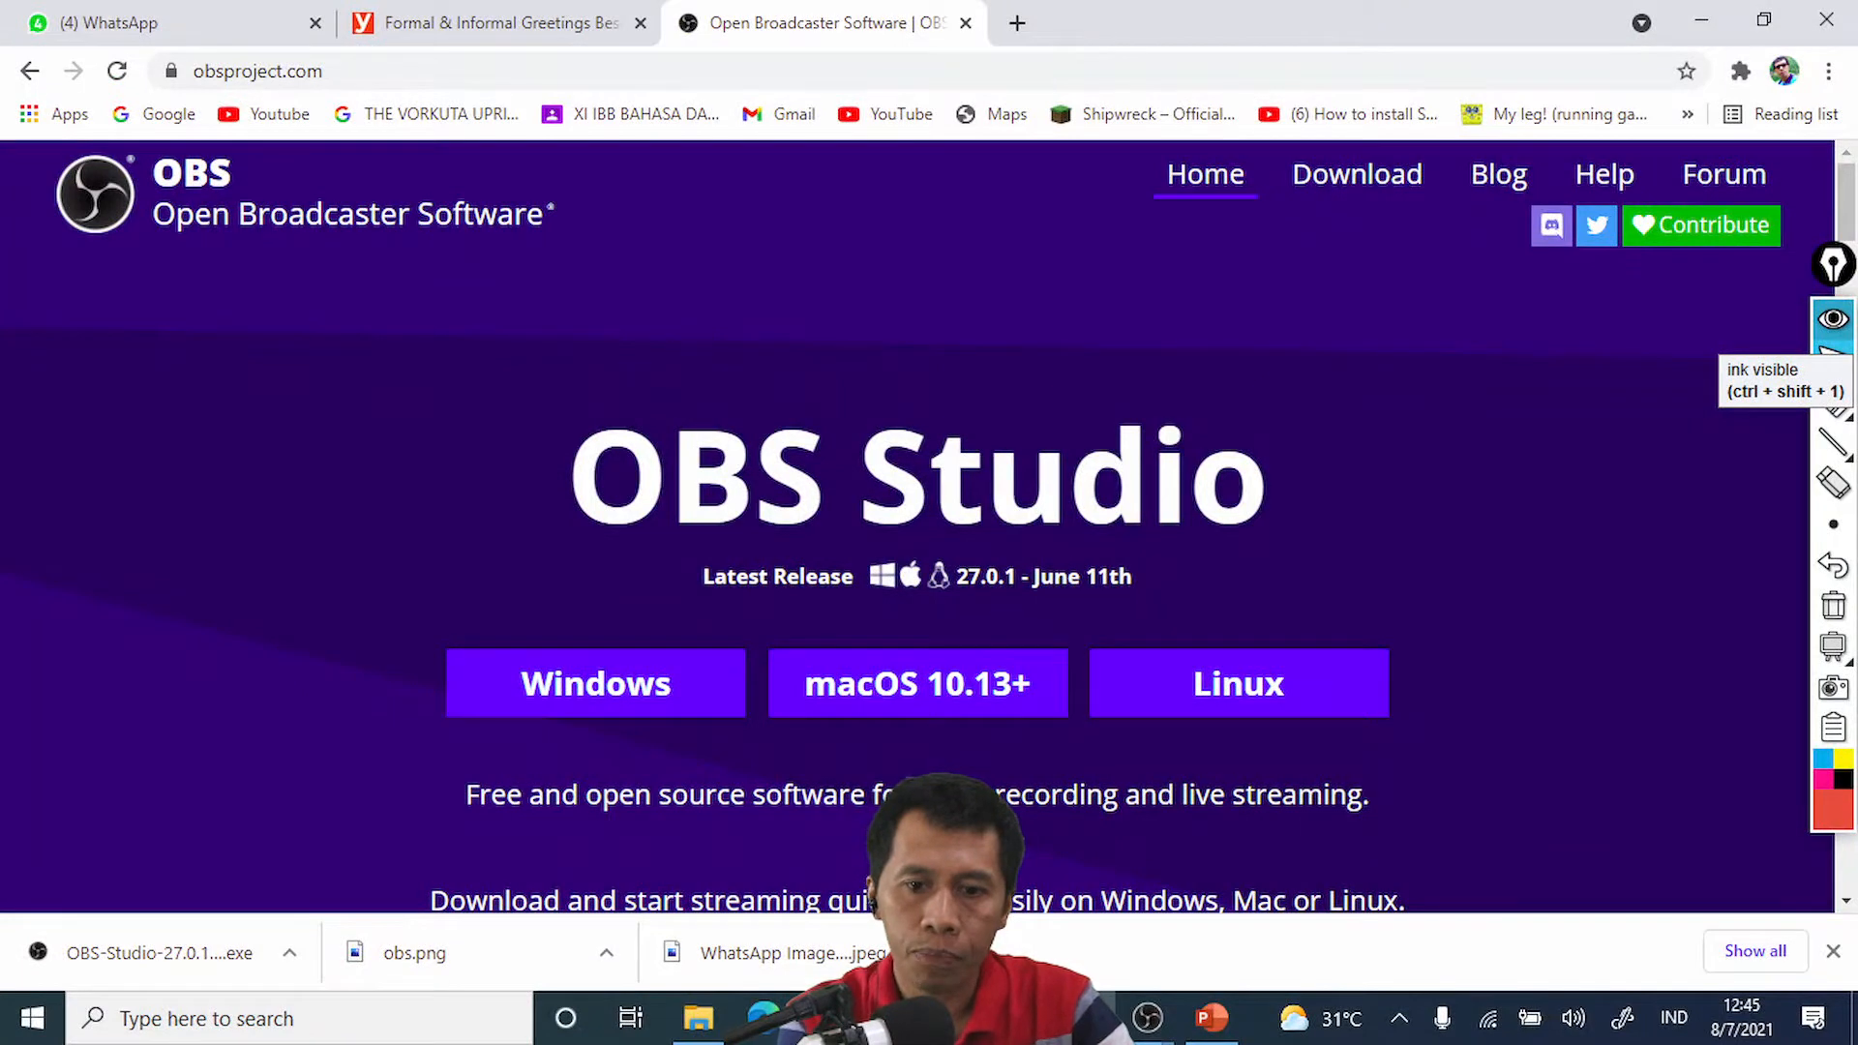
Step: Circle the Windows, macOS 10.13+ and Linux download options in red with the pen
left_click(1834, 402)
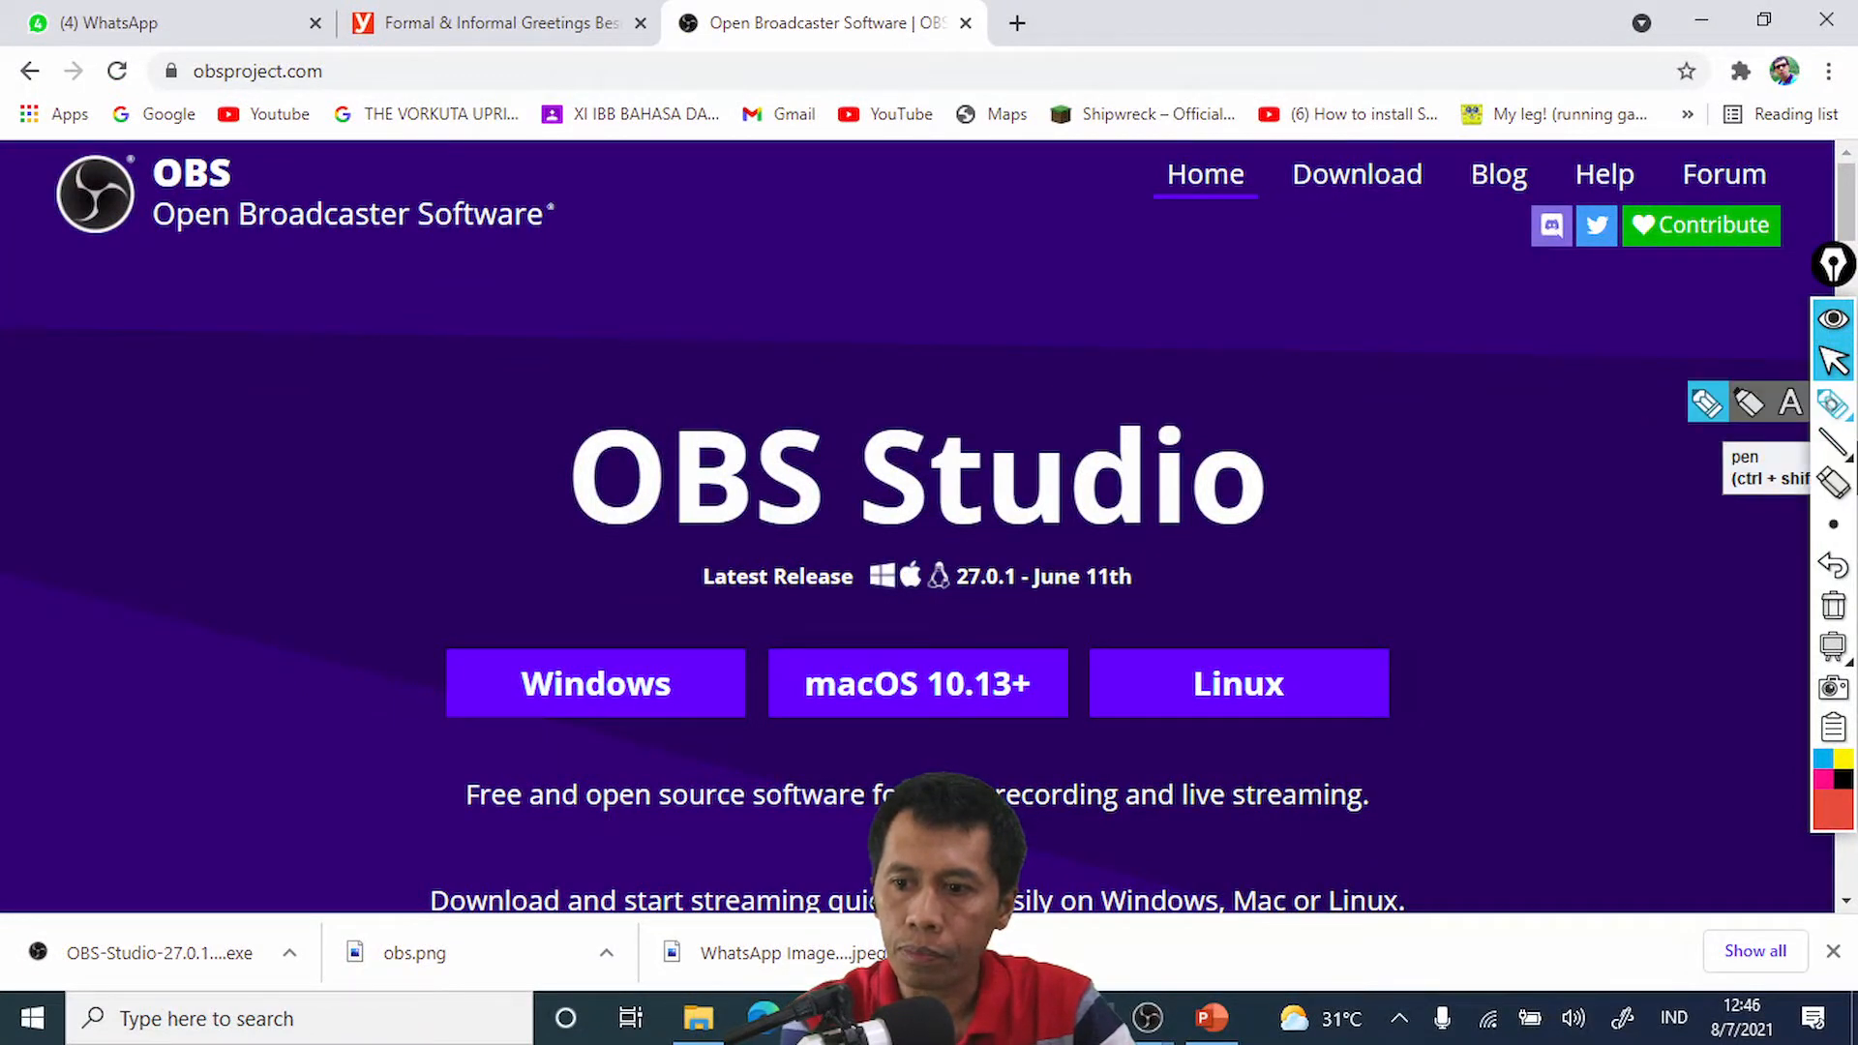
mouse_move(636, 535)
left_mouse_down()
mouse_move(469, 822)
mouse_move(600, 591)
left_mouse_up()
mouse_move(818, 634)
left_mouse_down()
mouse_move(861, 803)
mouse_move(929, 581)
left_mouse_up()
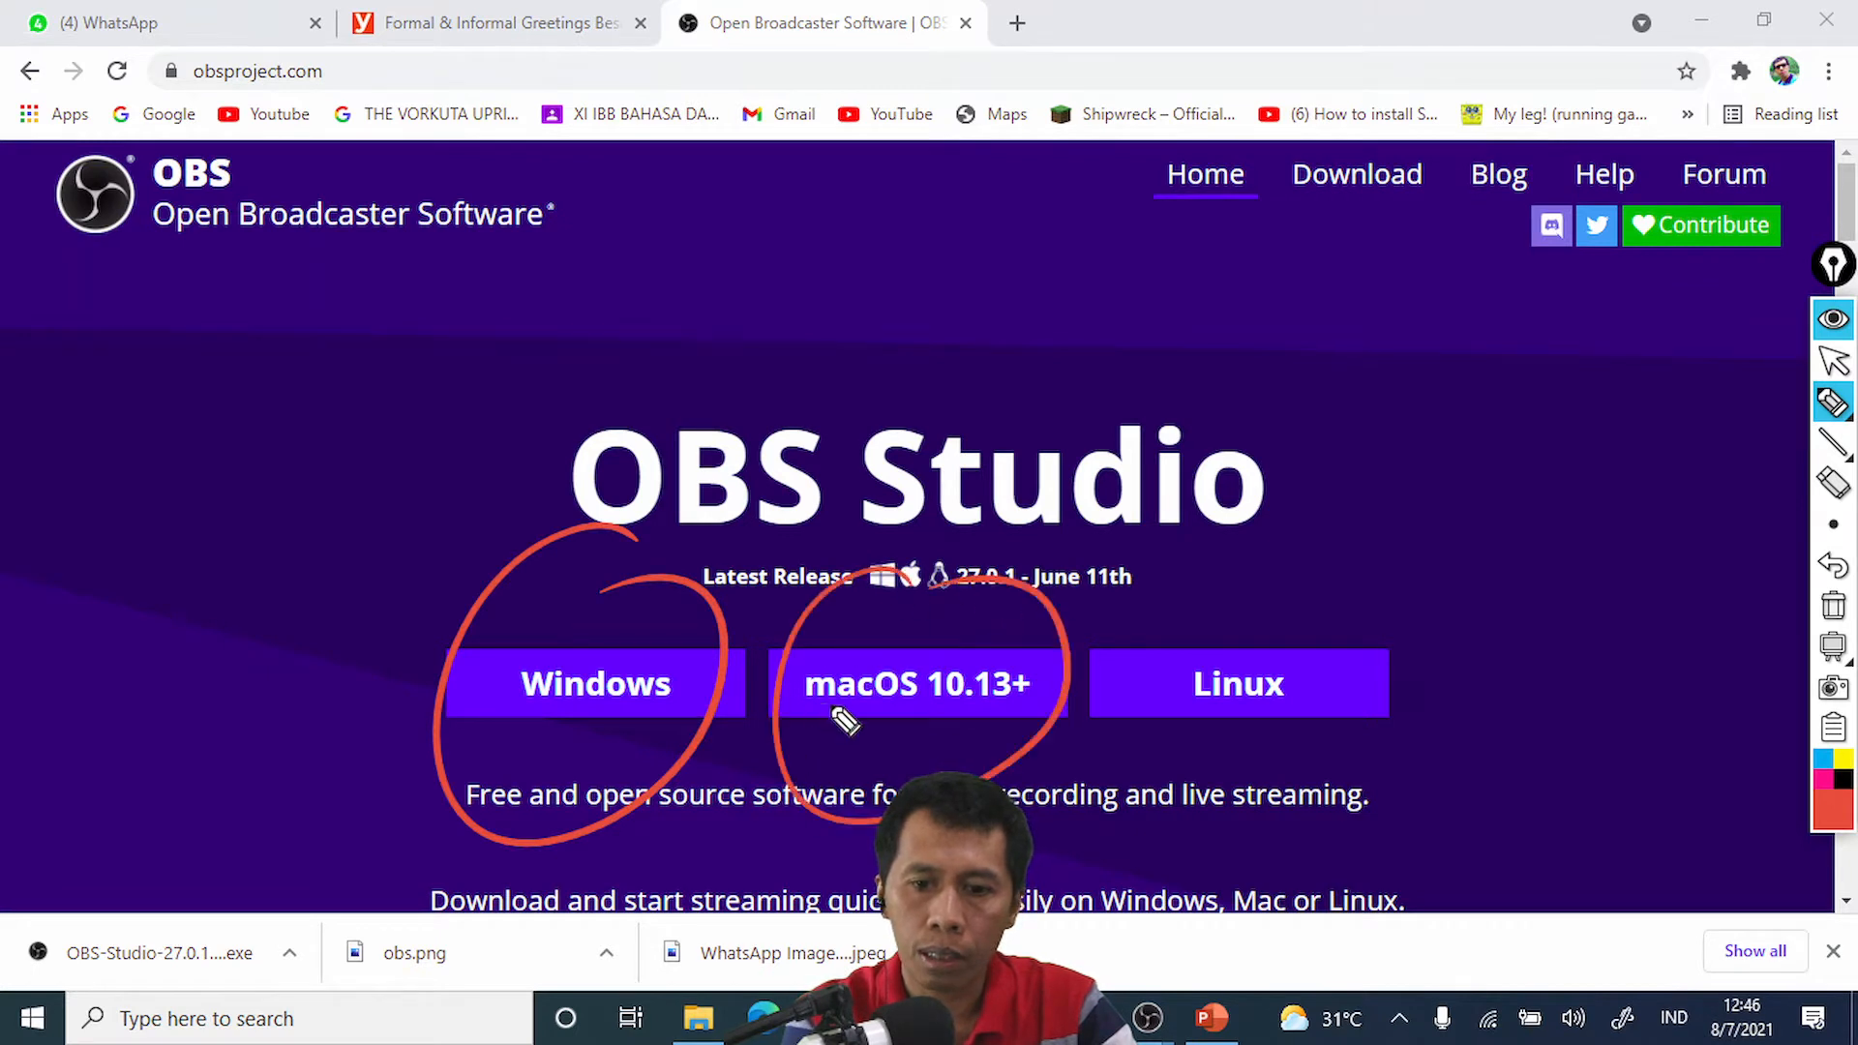
mouse_move(1287, 592)
left_mouse_down()
mouse_move(1374, 592)
mouse_move(1313, 584)
left_mouse_up()
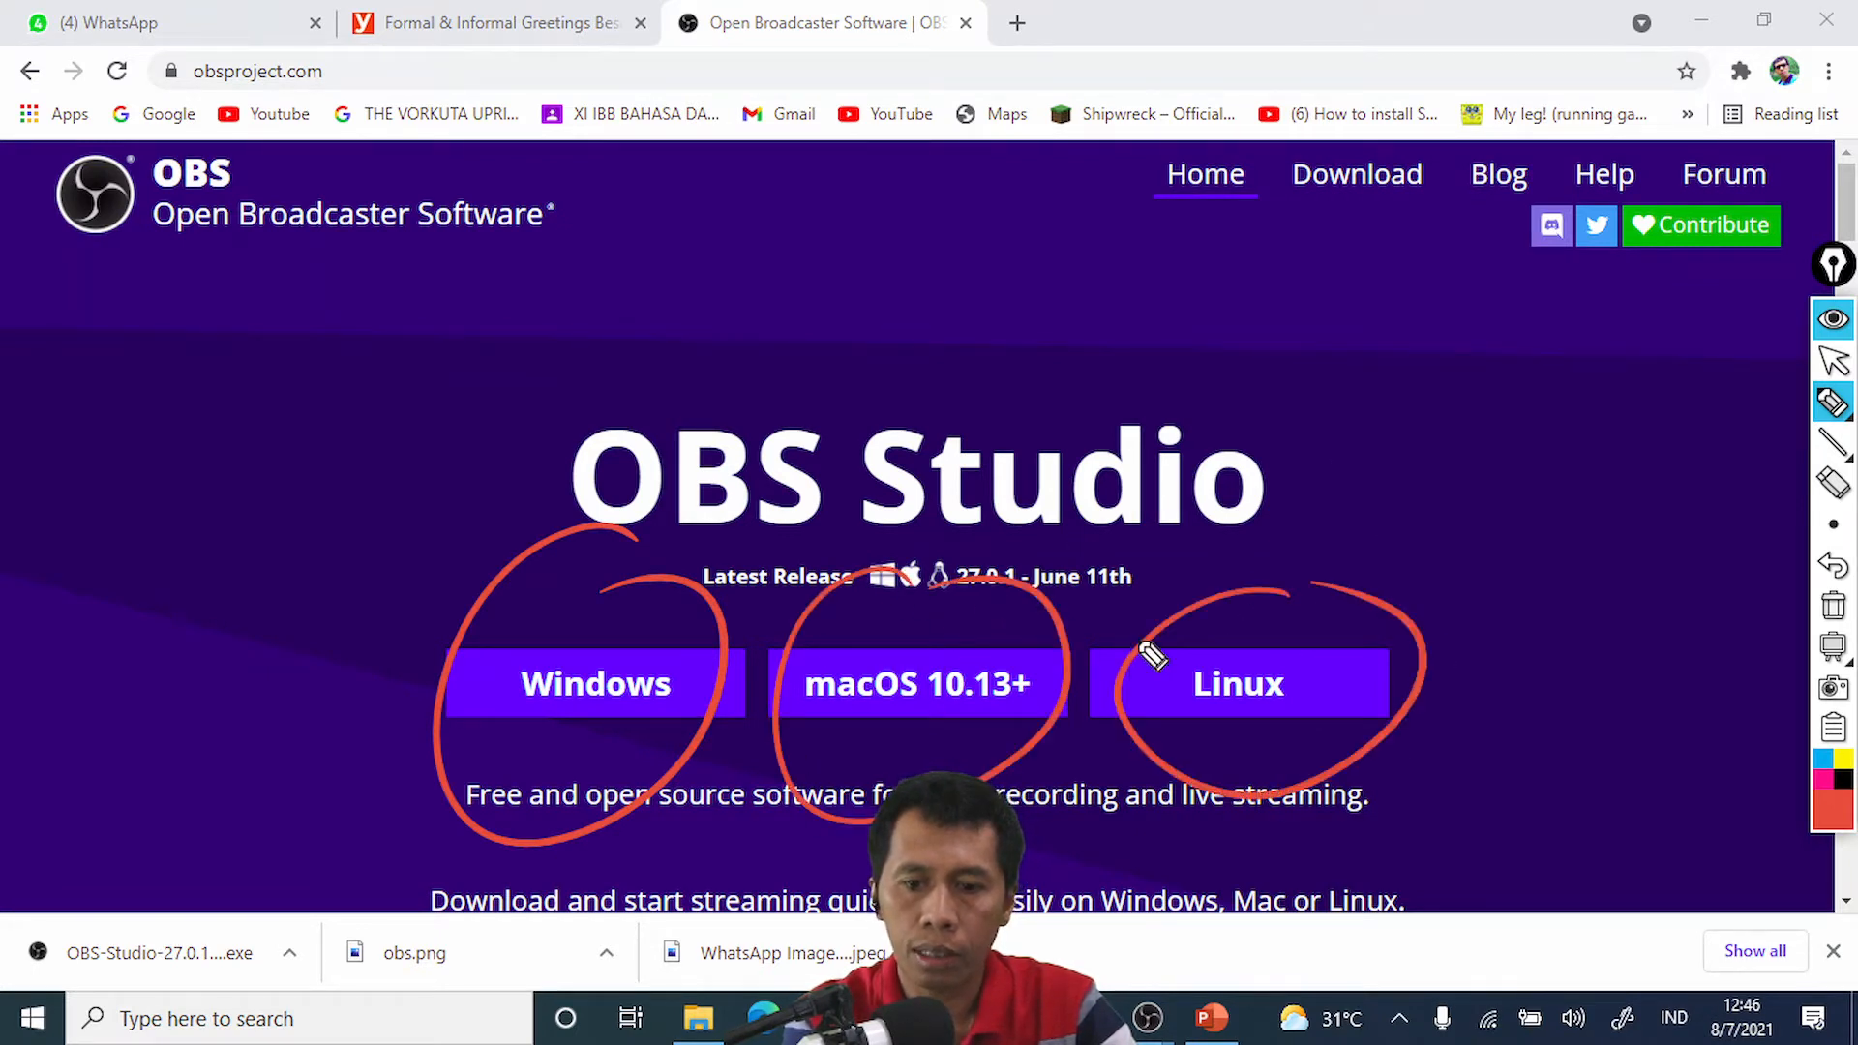
left_click(1834, 361)
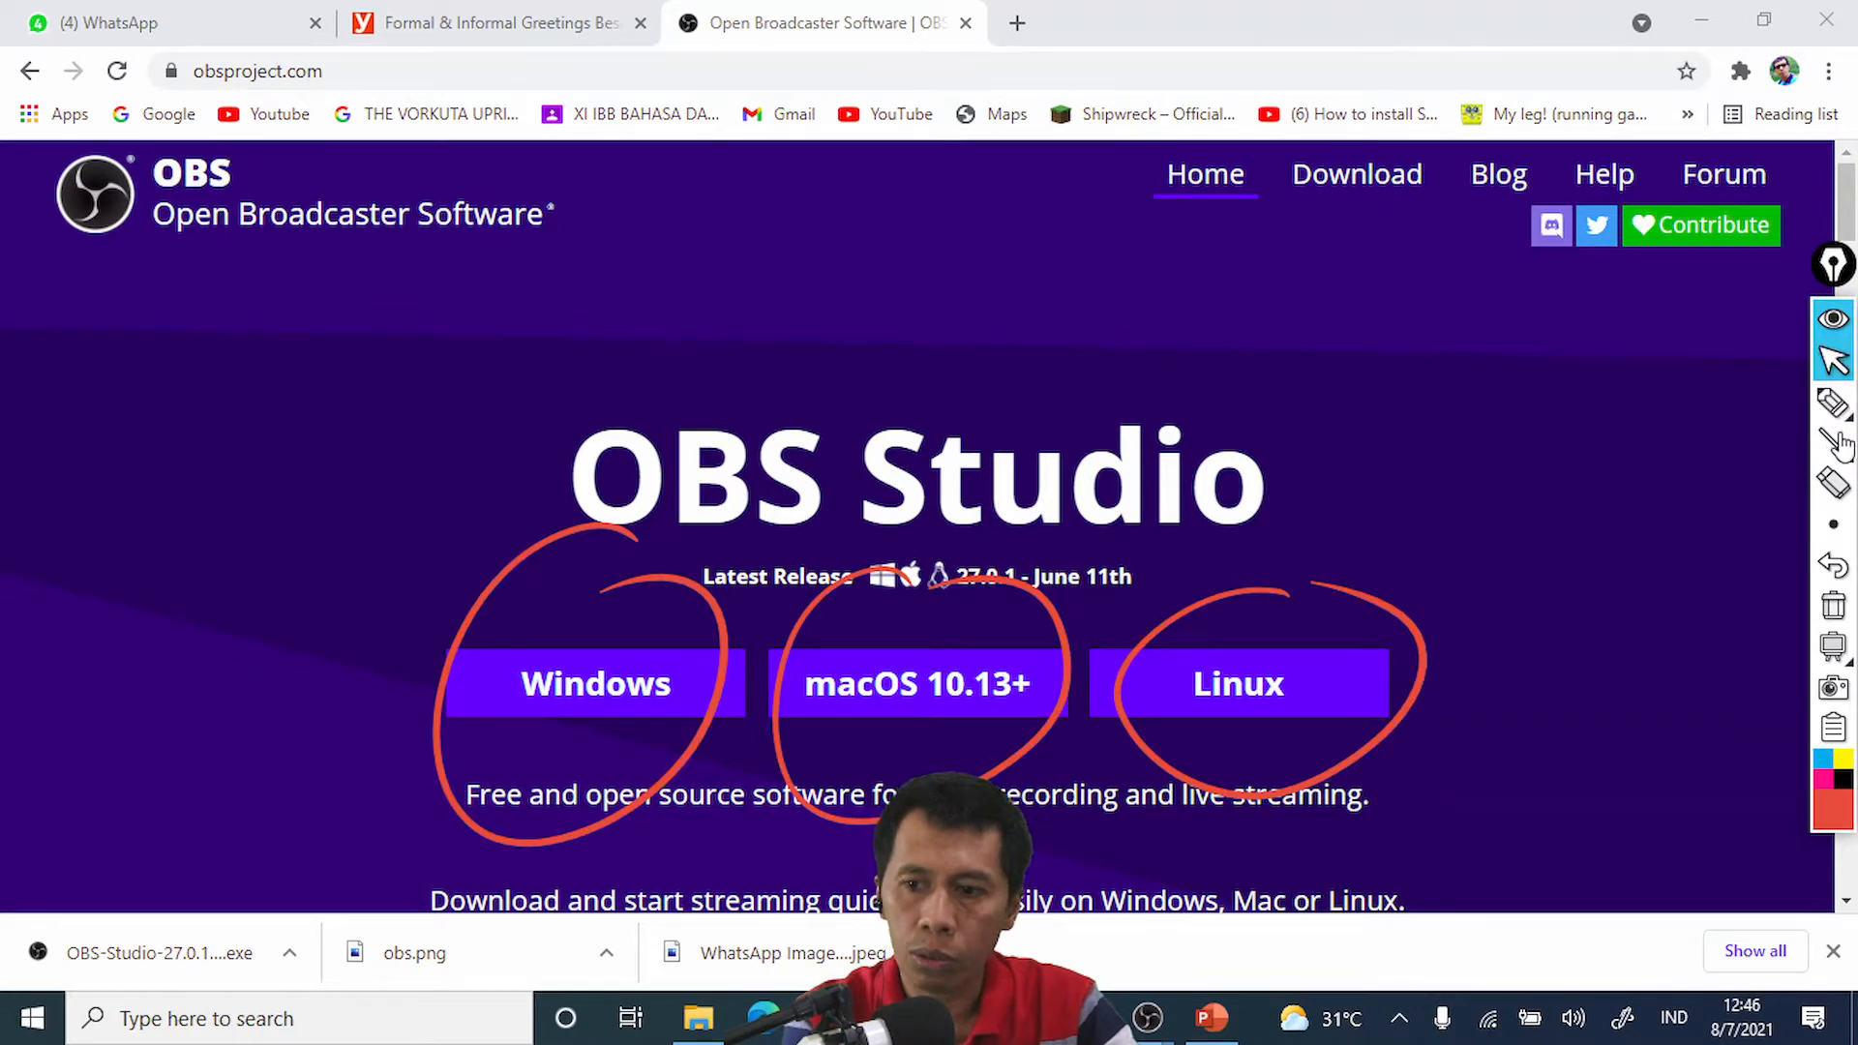
Step: Erase the three red circles and download the Windows version of OBS Studio
left_click(1835, 482)
left_click(610, 852)
mouse_move(610, 852)
left_mouse_down()
mouse_move(1205, 638)
mouse_move(909, 732)
mouse_move(1459, 556)
left_mouse_up()
left_click(1834, 363)
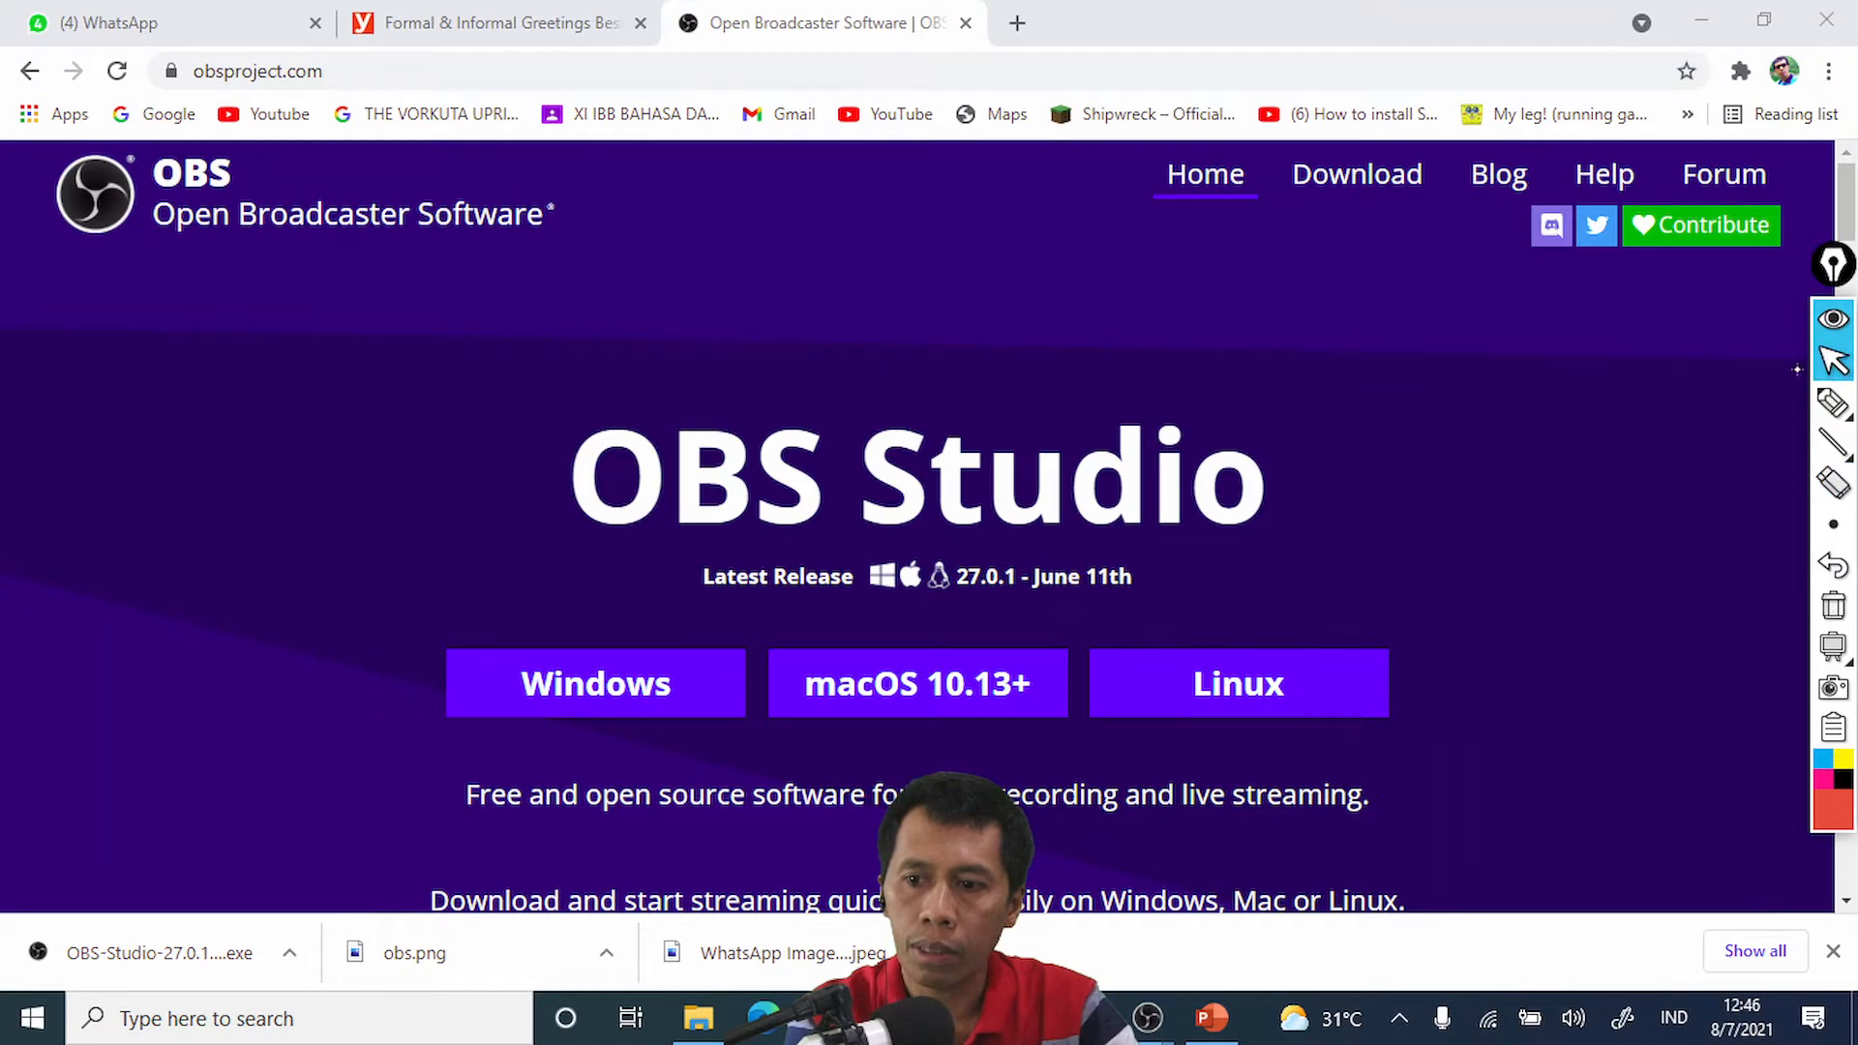
left_click(595, 684)
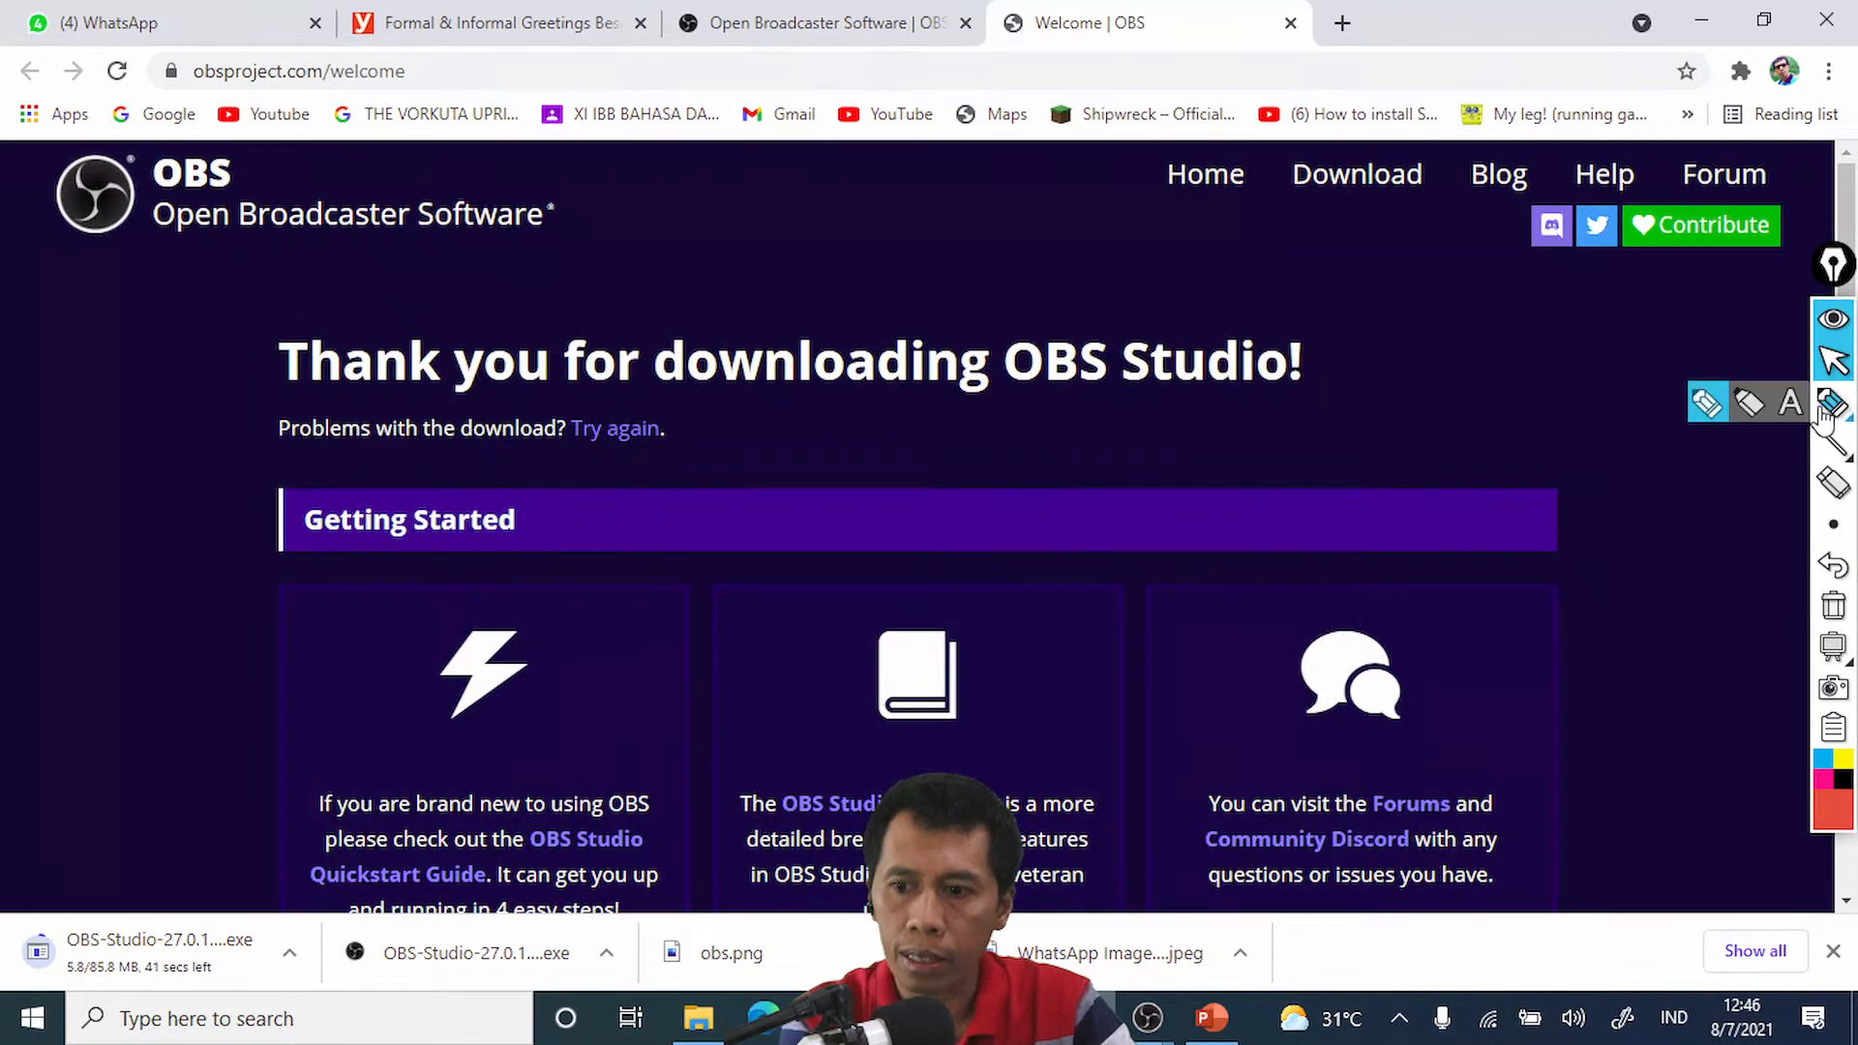
Step: Draw a long red arrow across the welcome page pointing to the OBS-Studio installer being downloaded
left_click(1832, 403)
mouse_move(1215, 91)
left_mouse_down()
mouse_move(682, 412)
mouse_move(237, 765)
mouse_move(128, 900)
mouse_move(135, 834)
mouse_move(177, 869)
left_mouse_up()
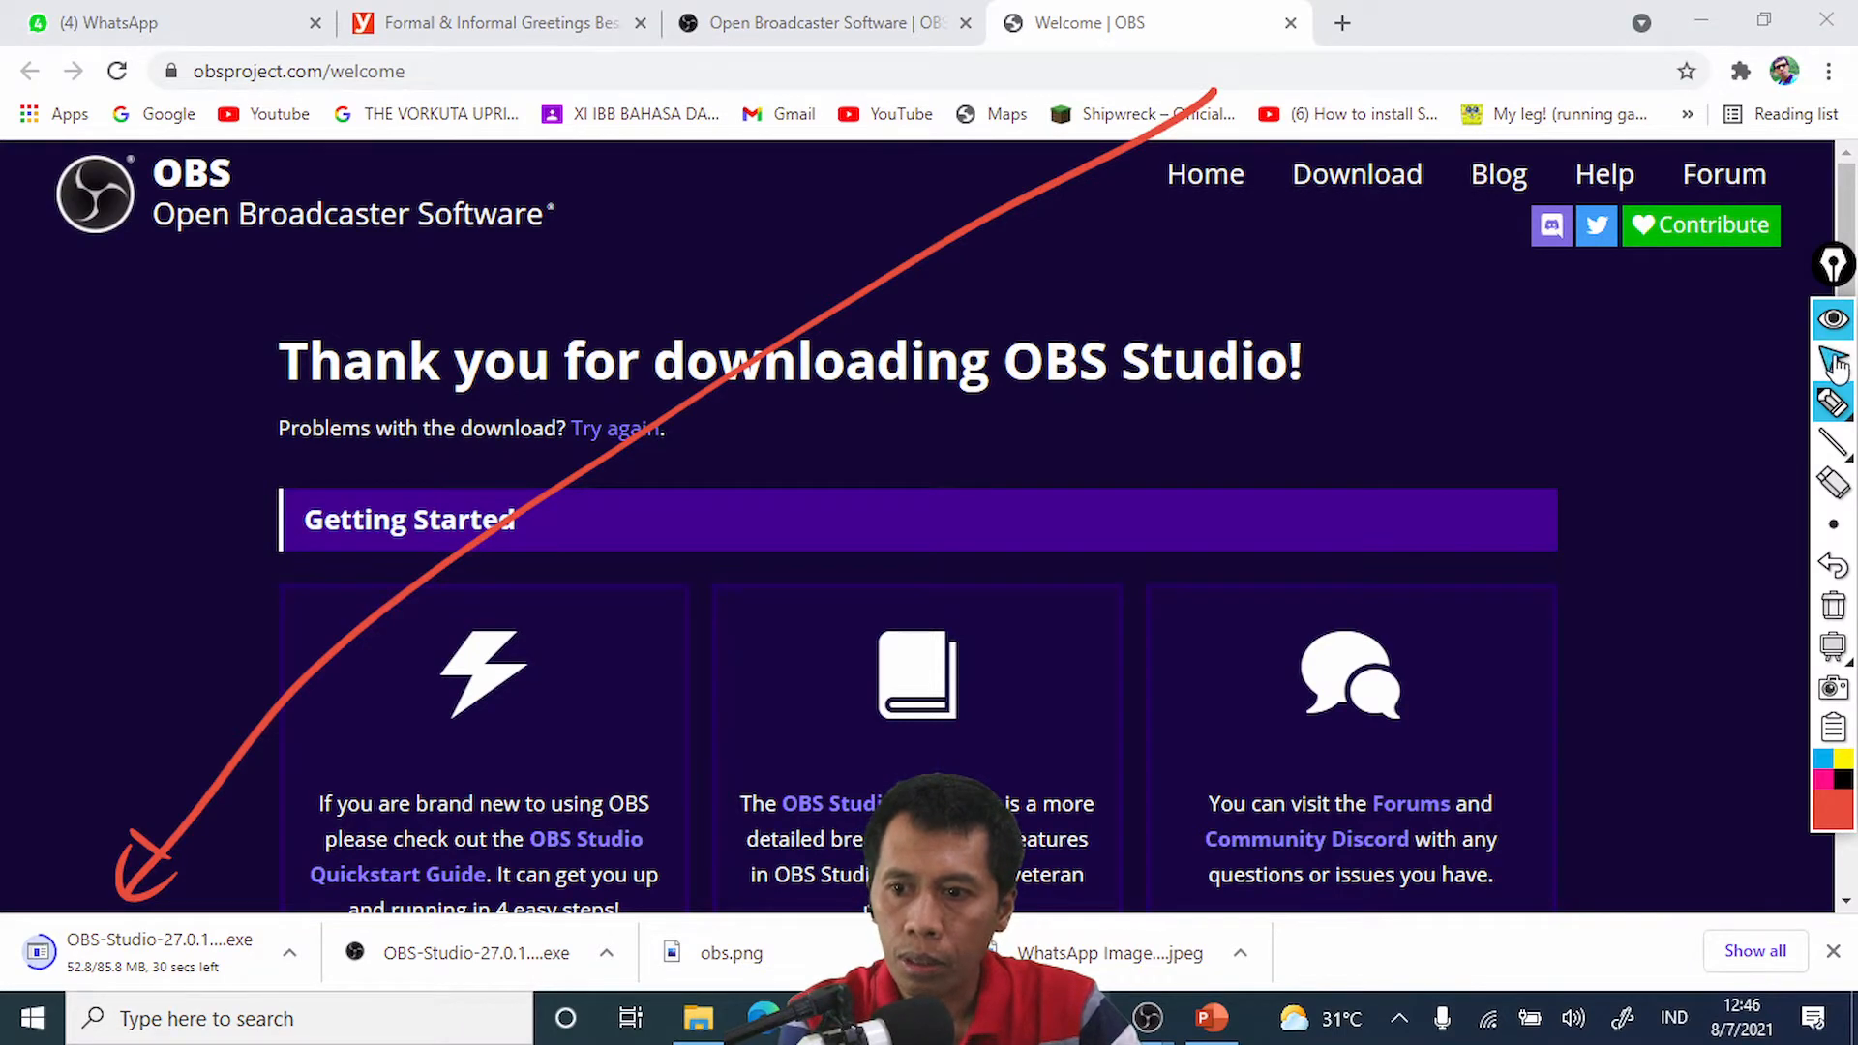
left_click(1833, 360)
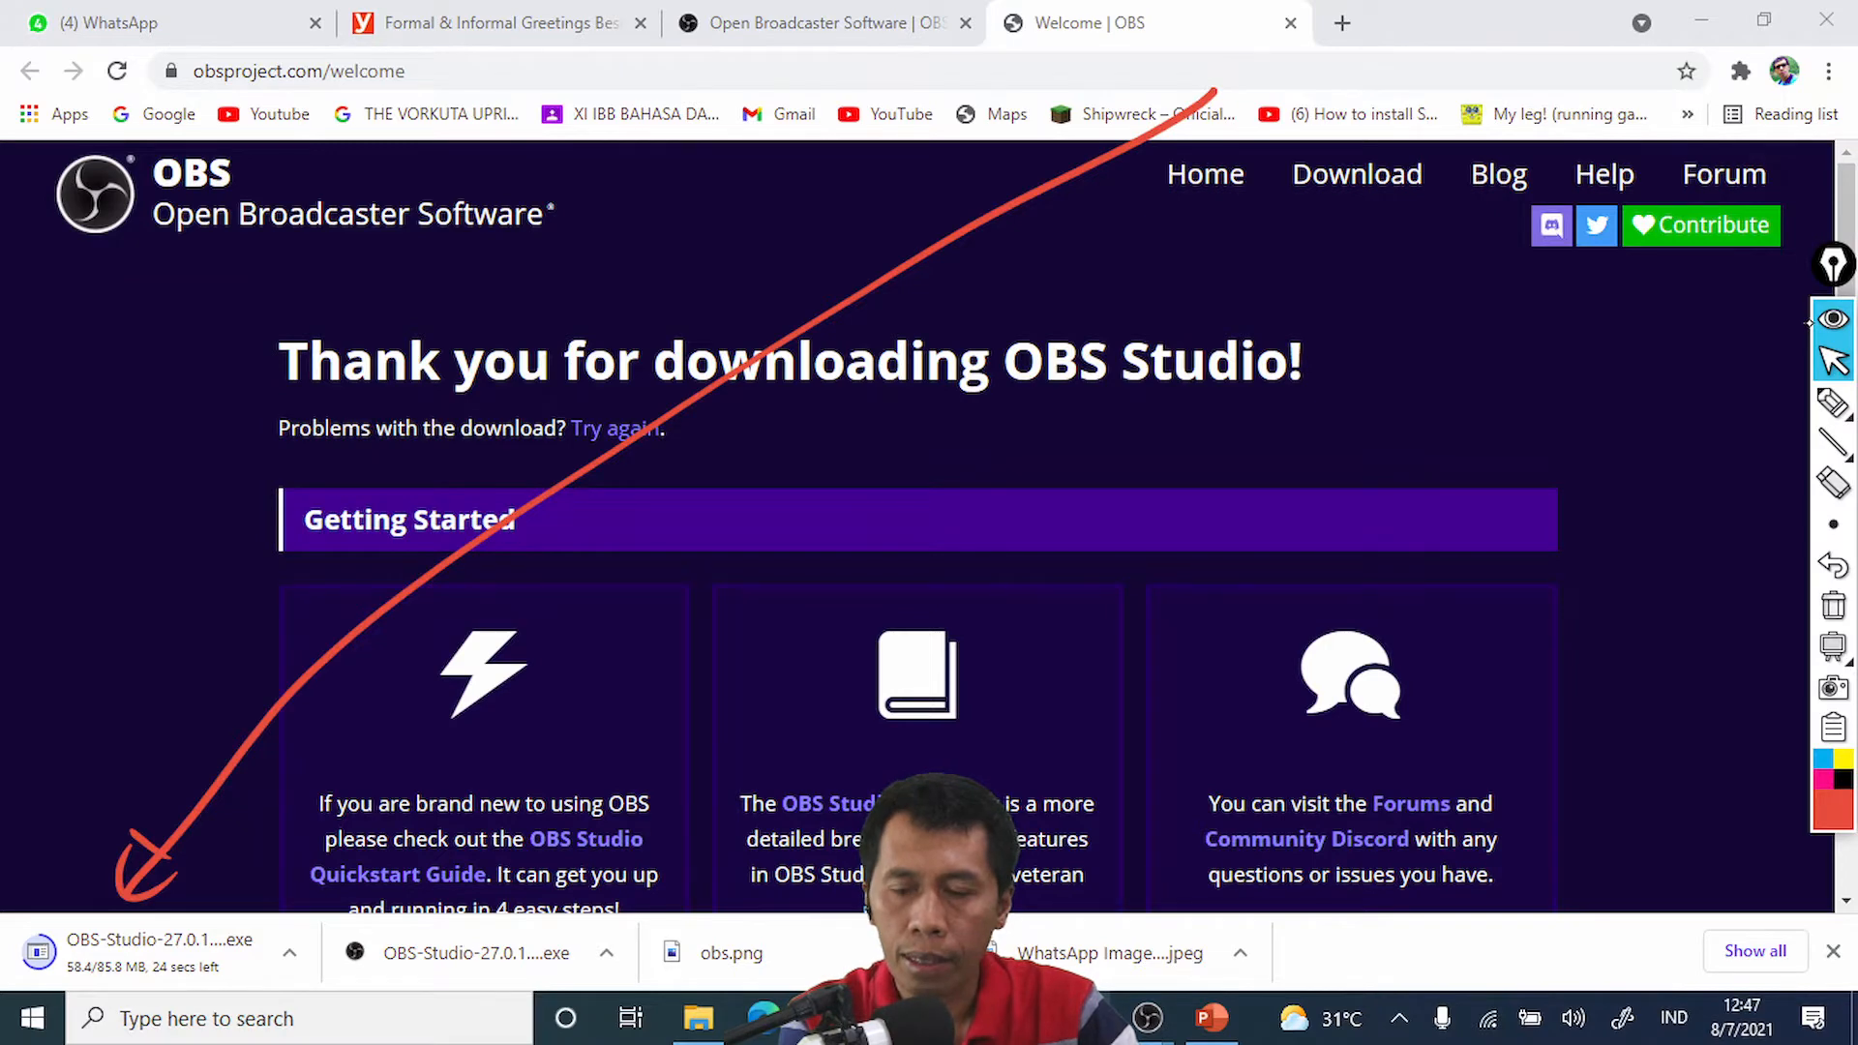
Step: Circle OBS-Studio-27.0.1-Full-Installer-x64 in red in File Explorer's Downloads folder, and return to the browser
left_click(698, 1018)
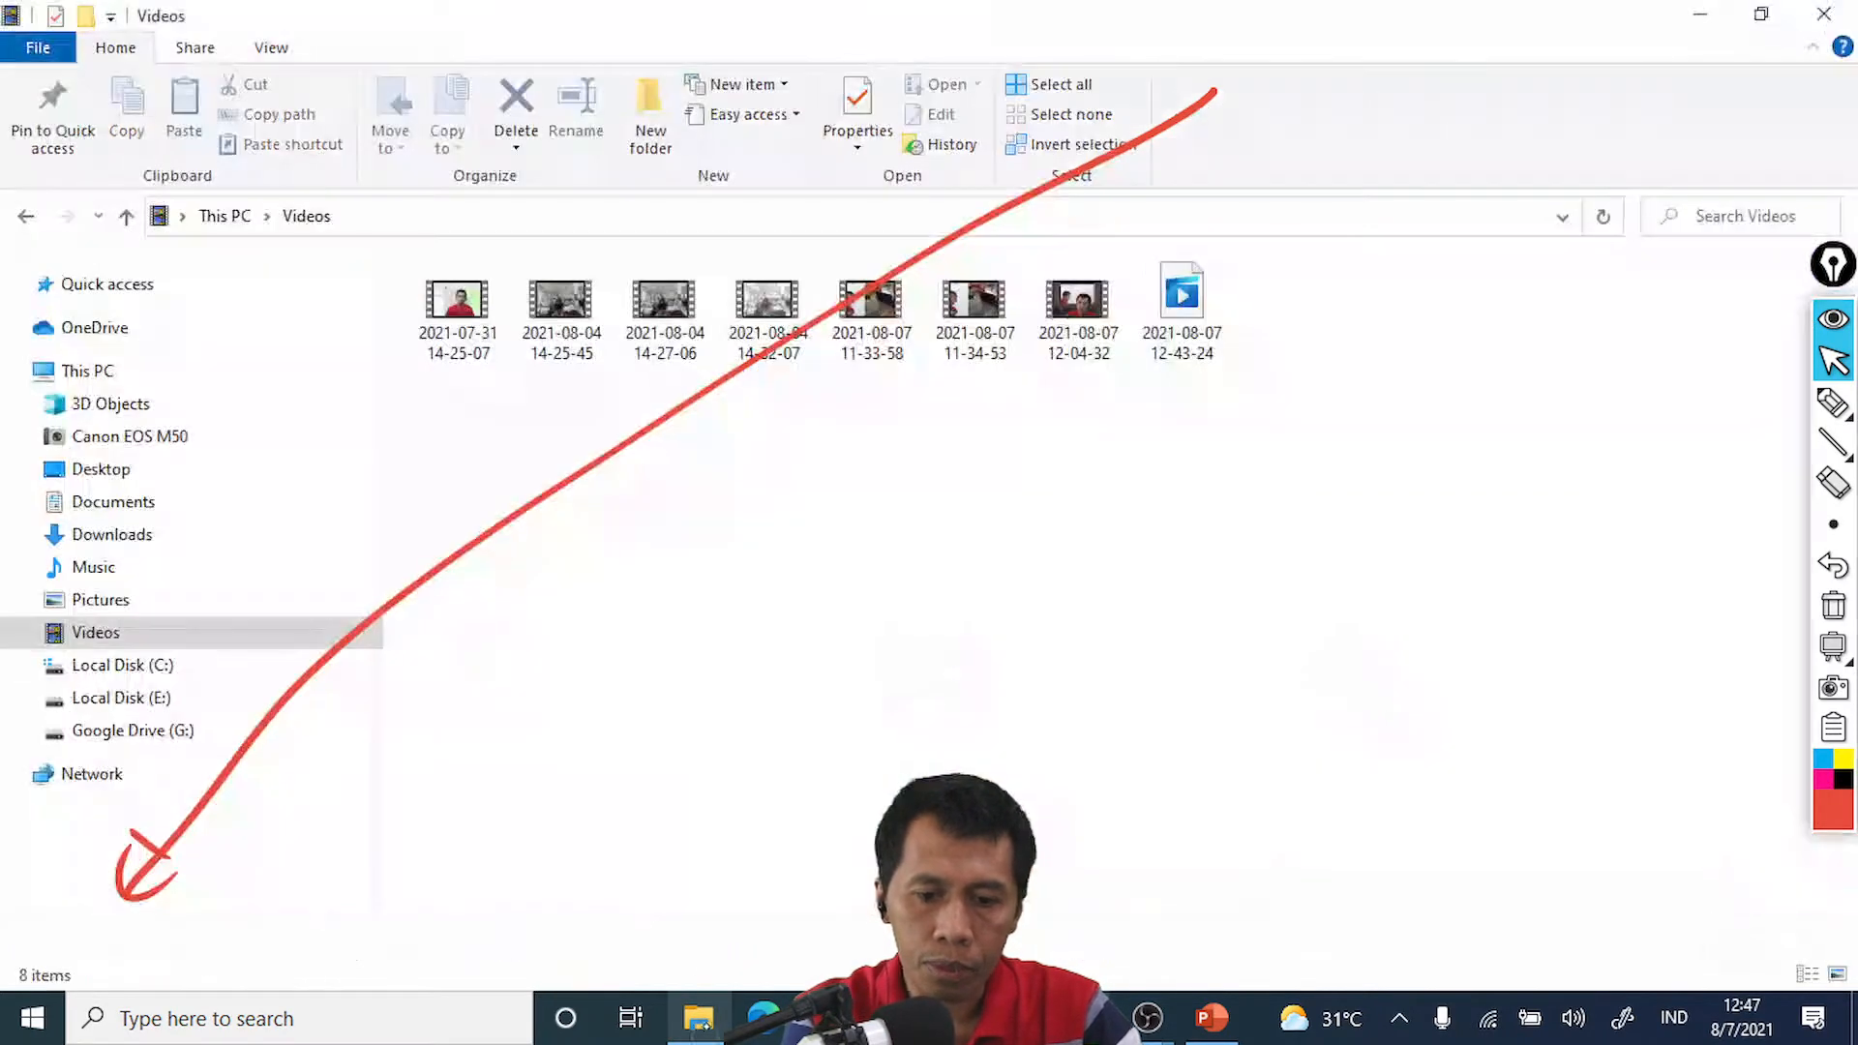
left_click(112, 535)
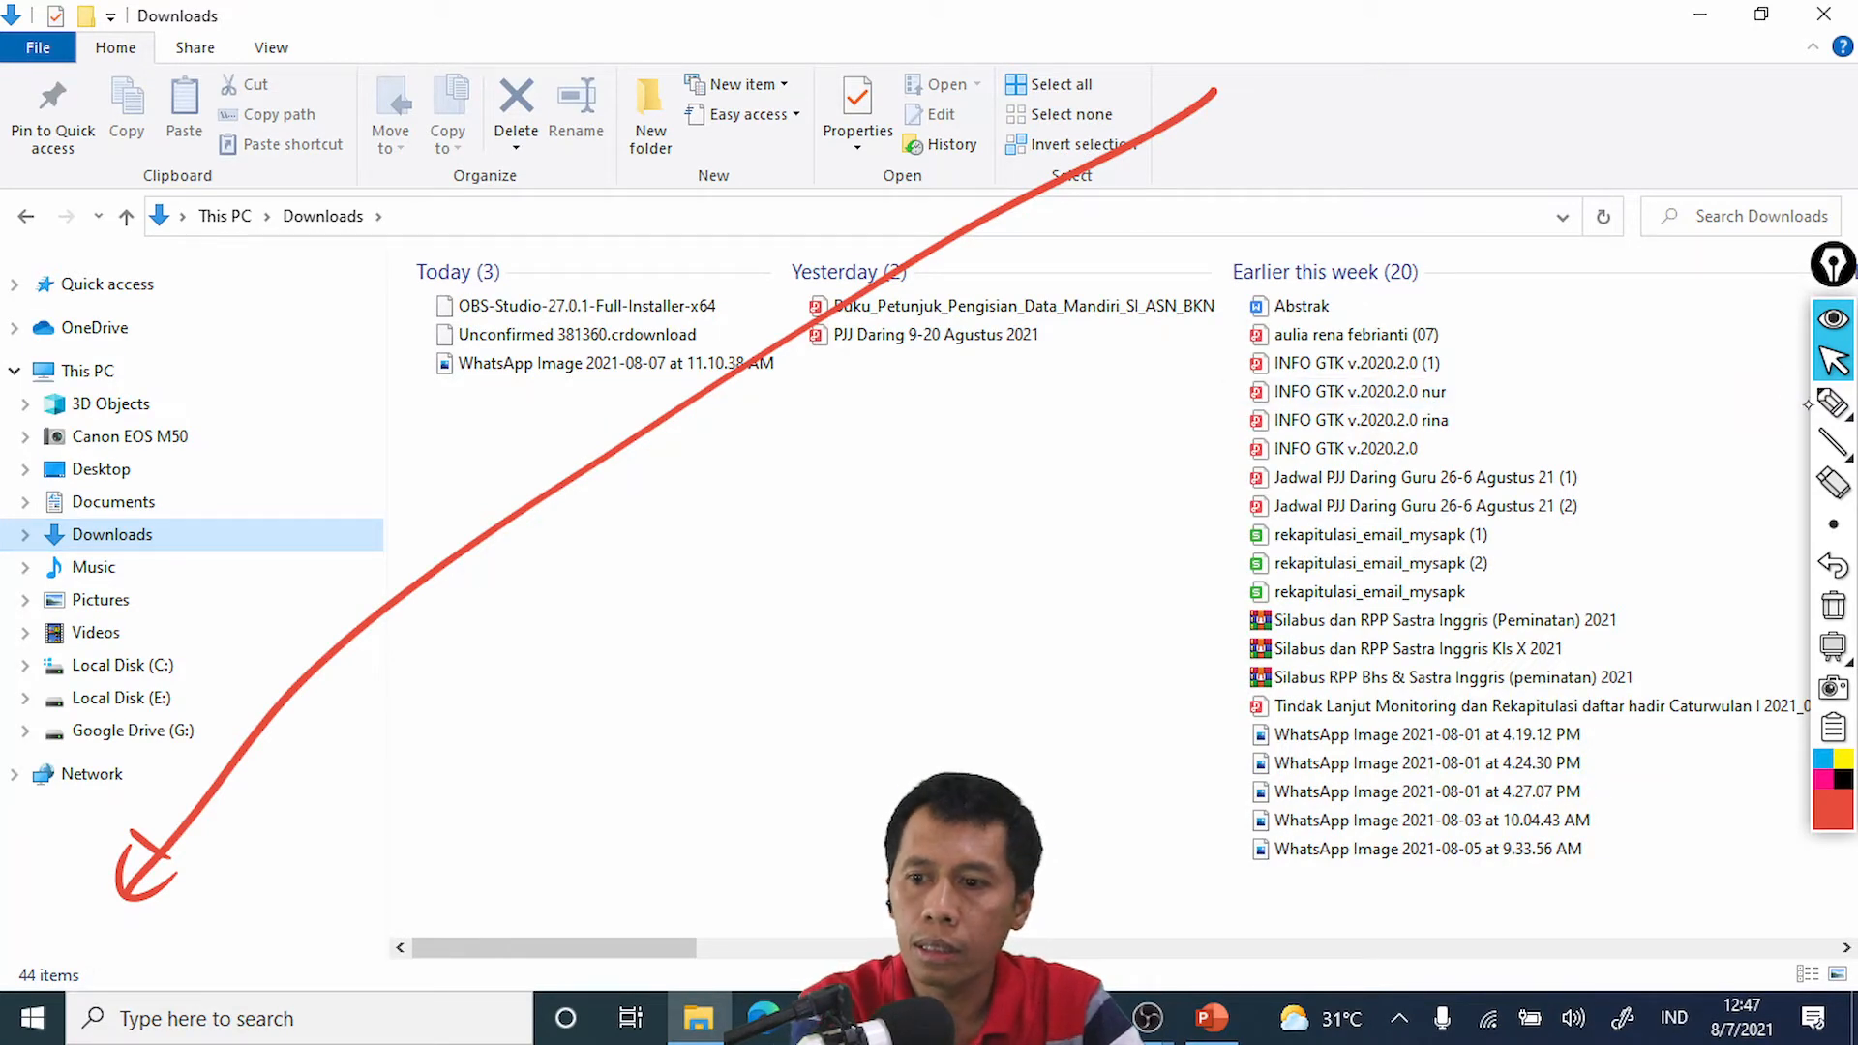
left_click(1833, 402)
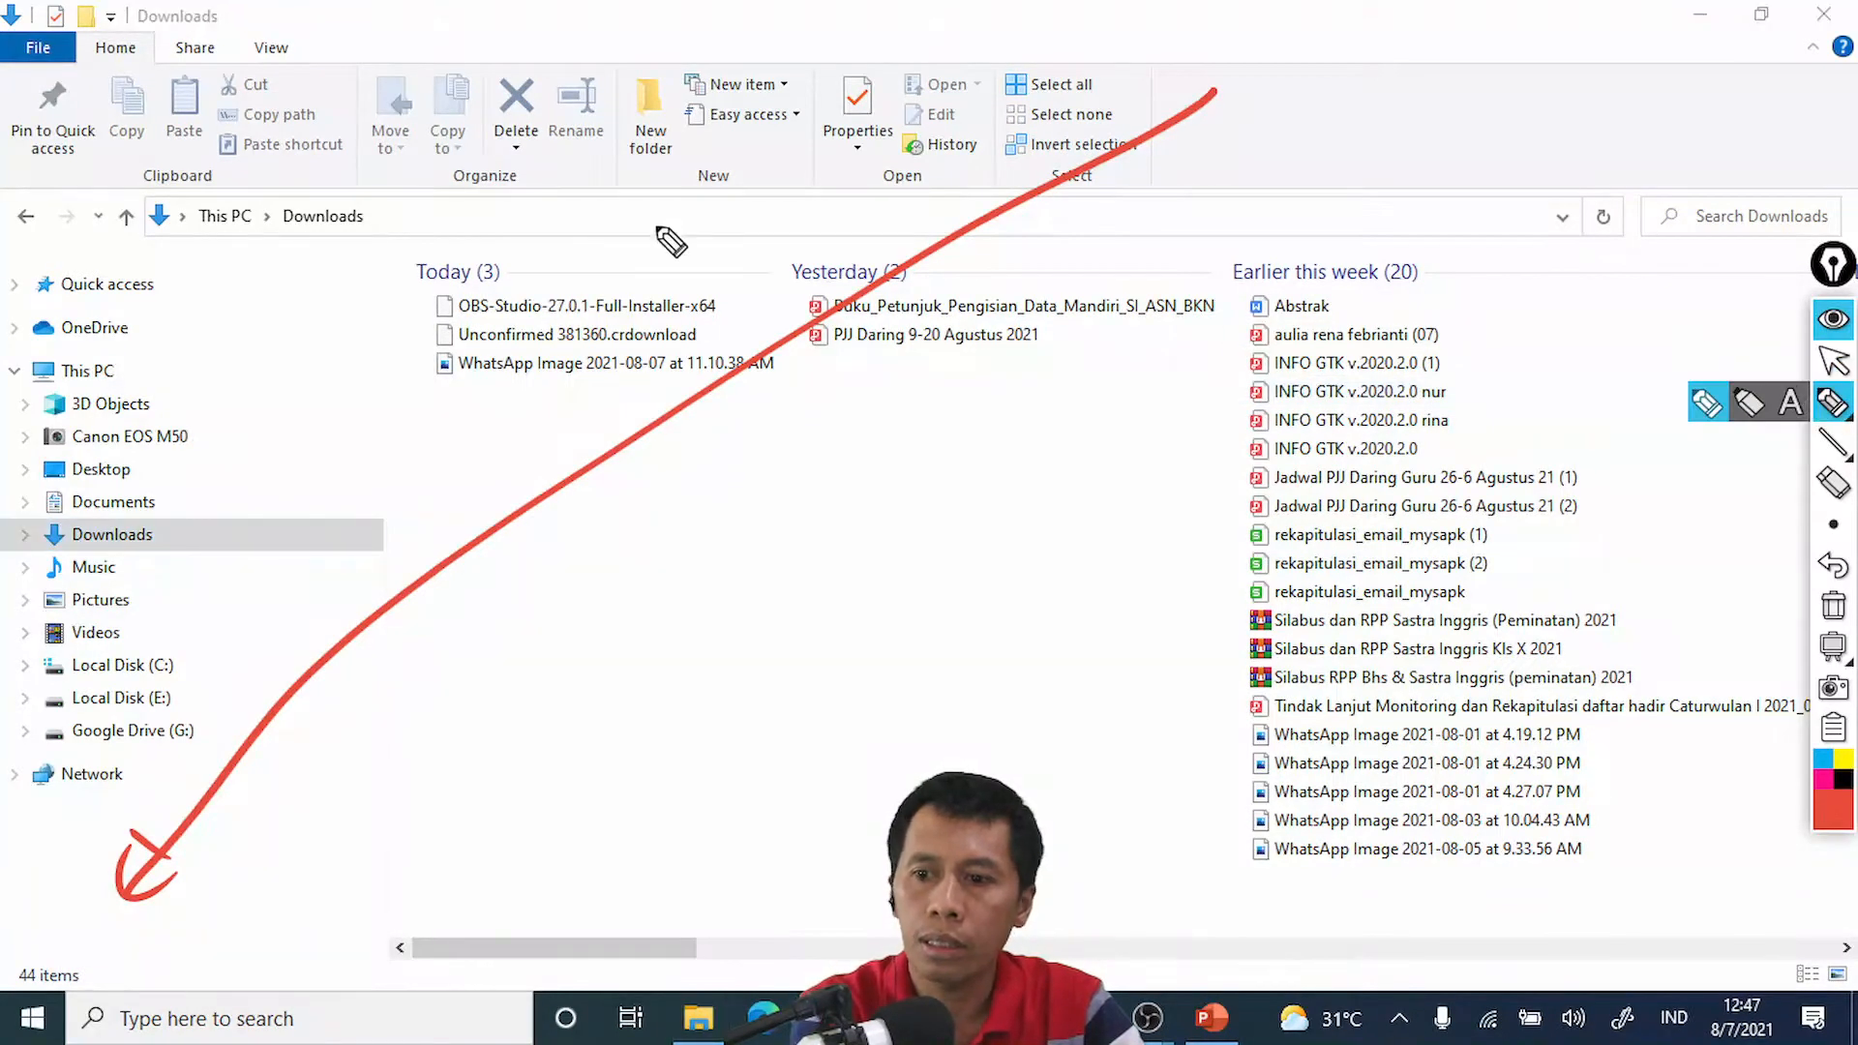
mouse_move(585, 246)
left_mouse_down()
mouse_move(436, 282)
mouse_move(630, 327)
mouse_move(602, 221)
left_mouse_up()
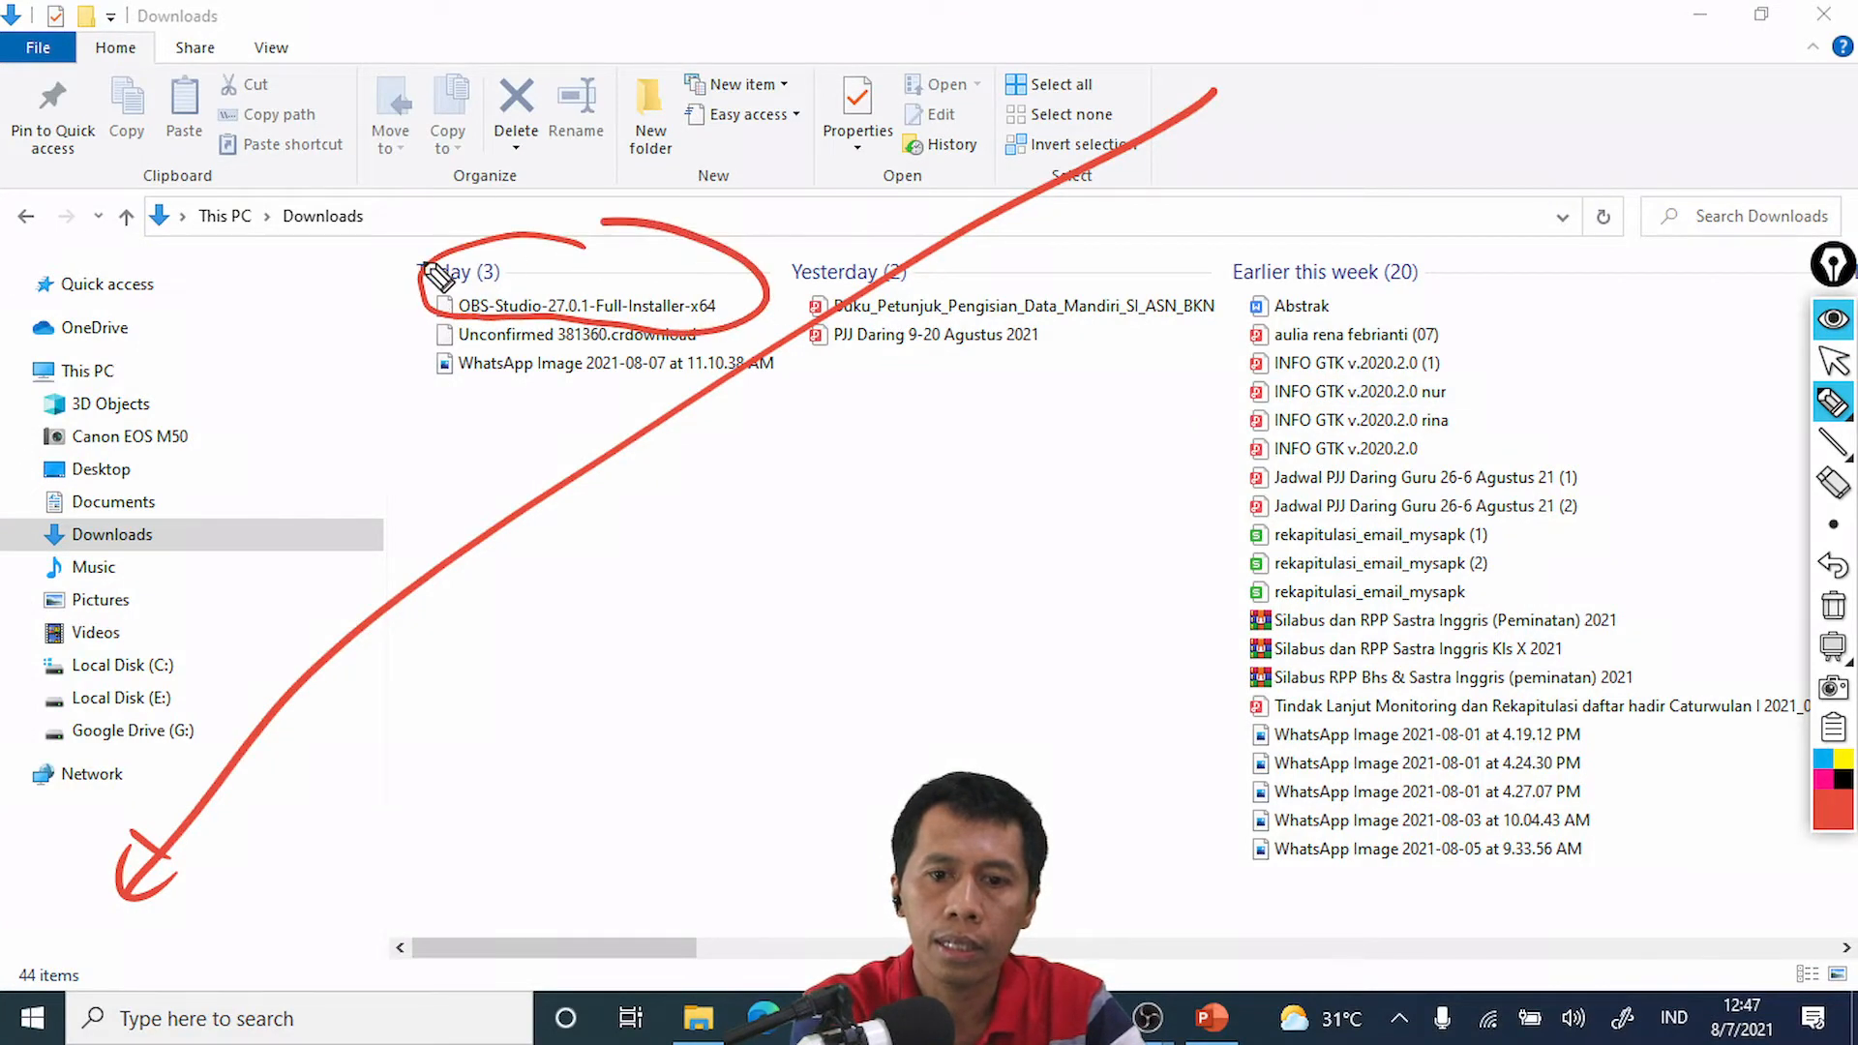
left_click(1833, 360)
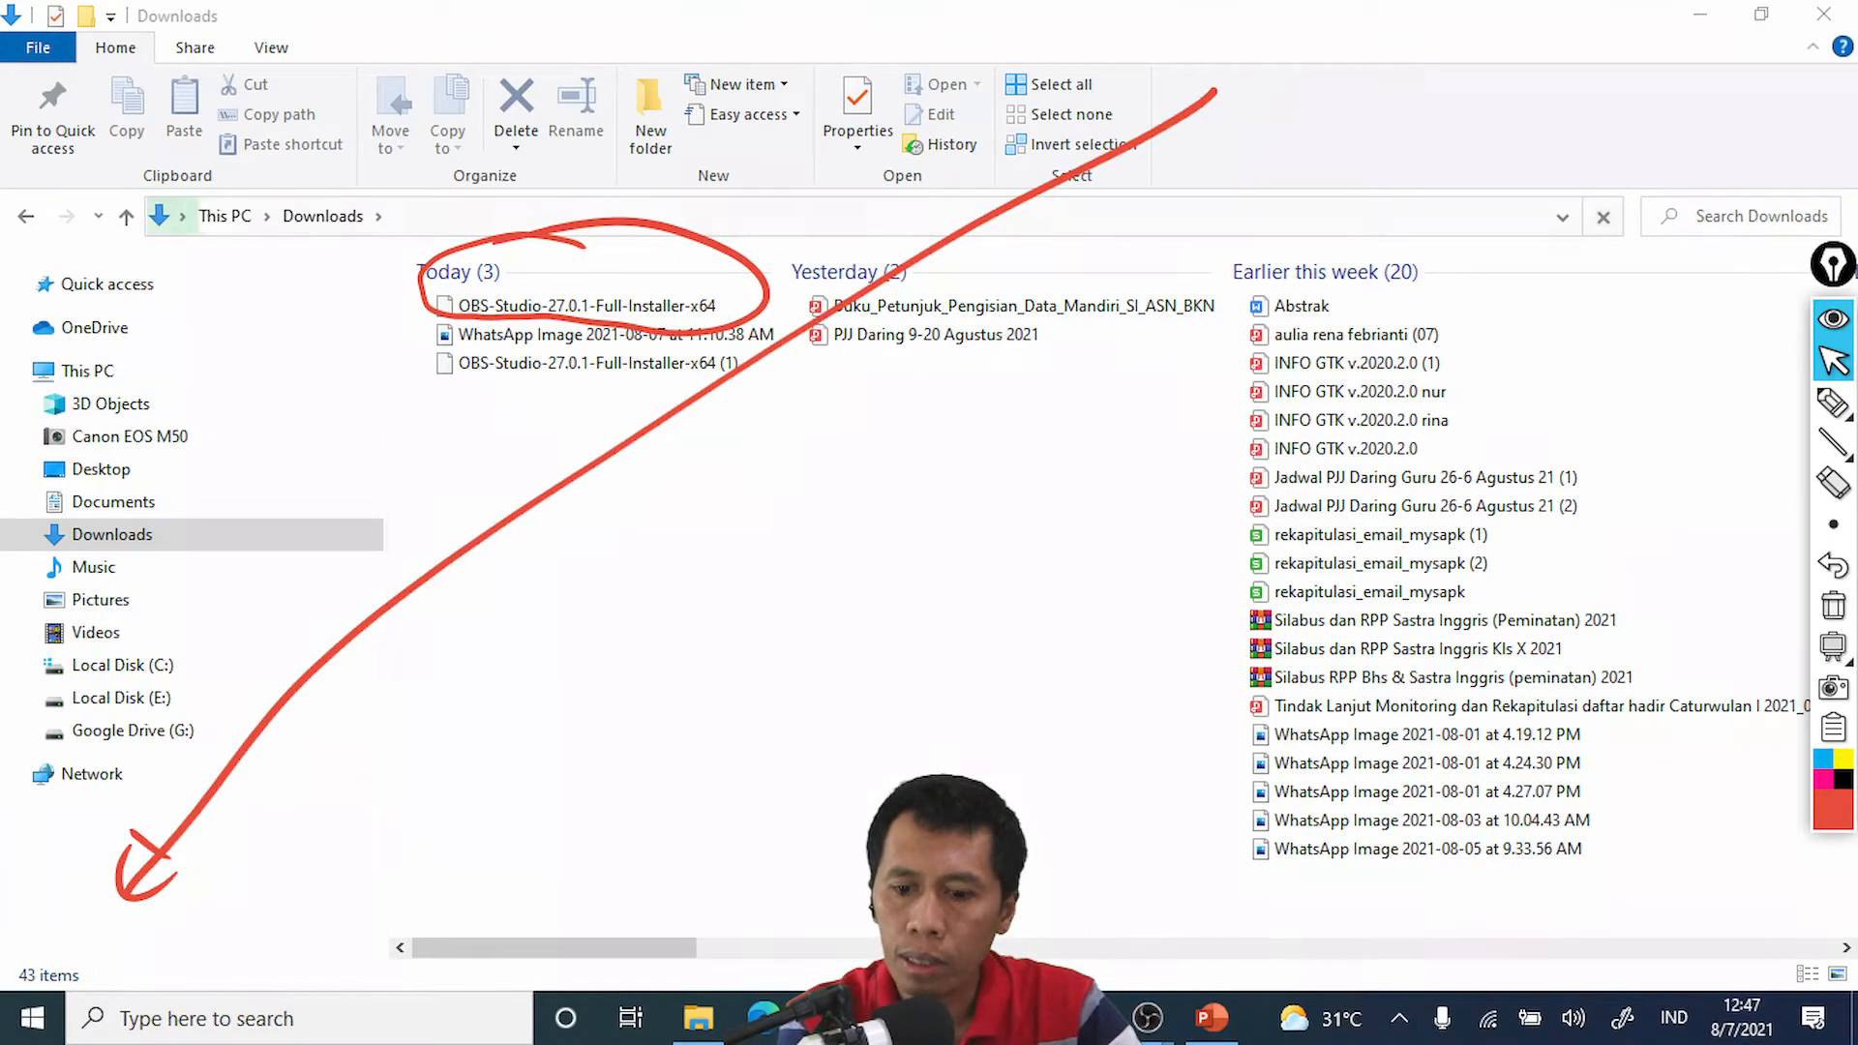
key("alt+Tab")
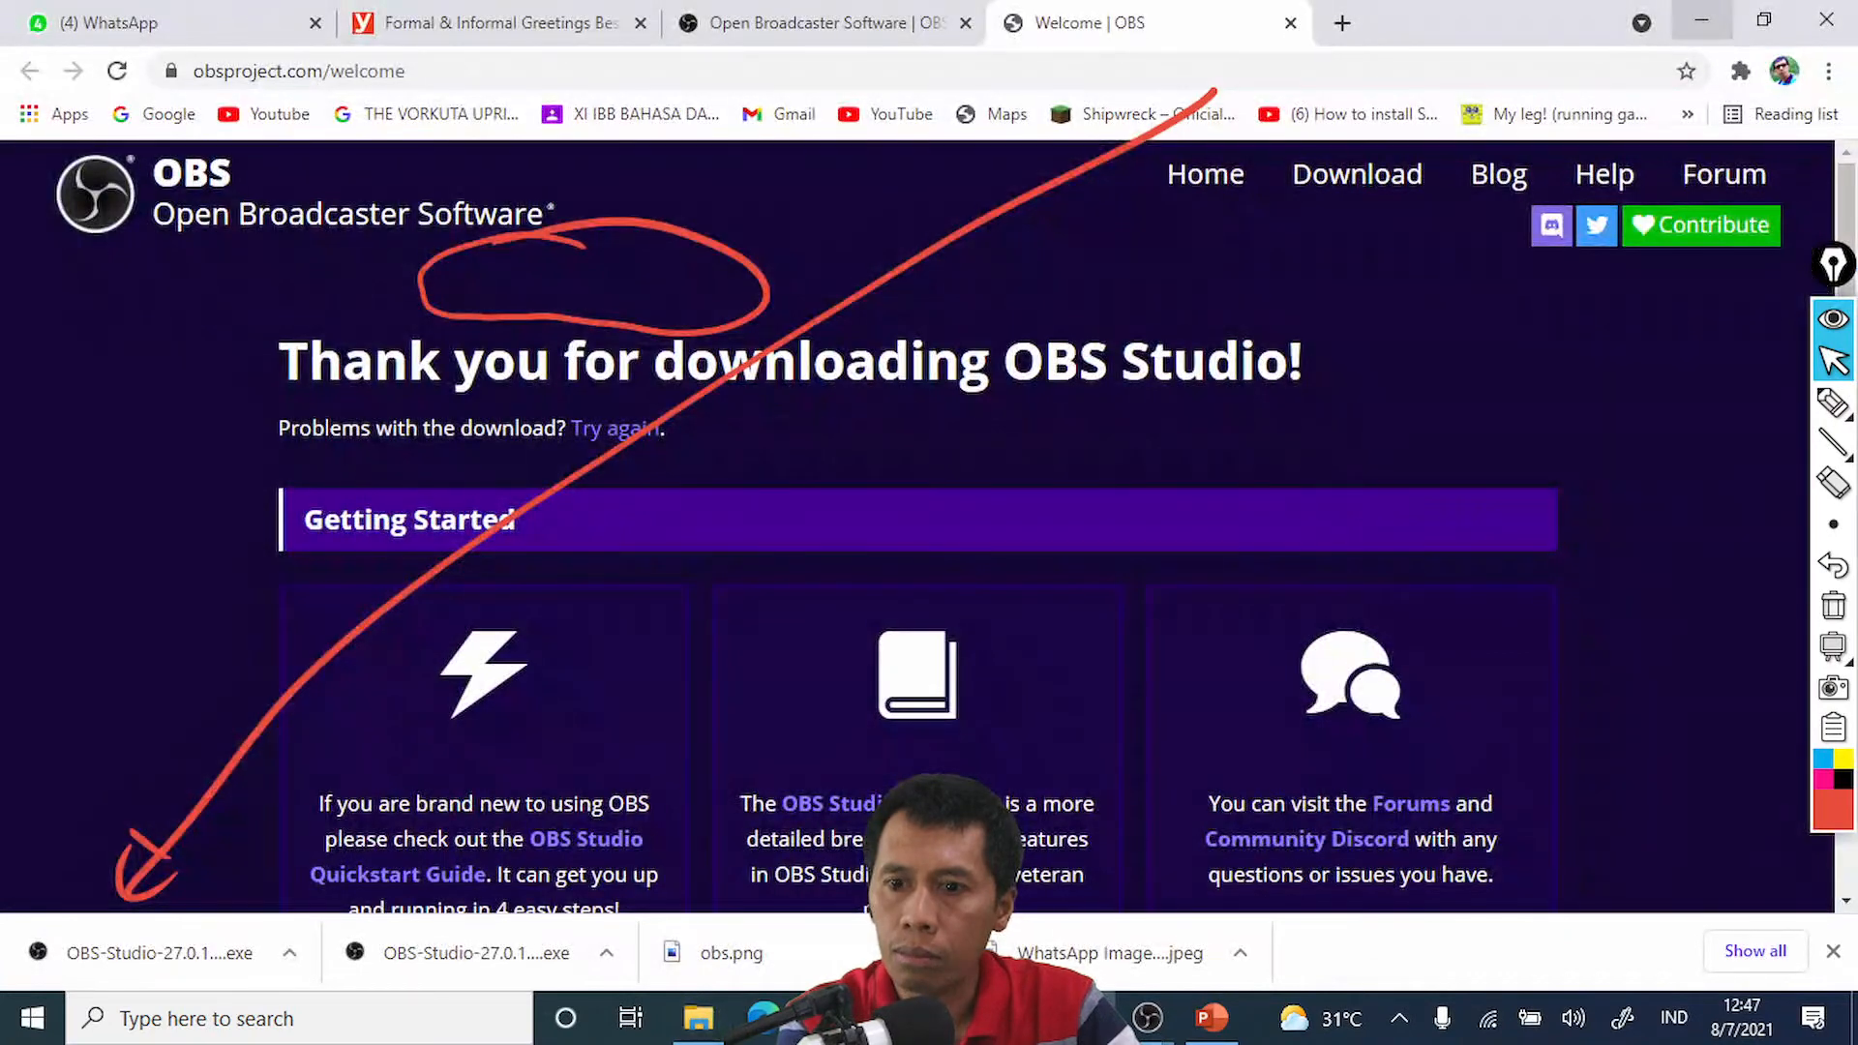
Step: Minimize the browser to show the desktop and erase the long red arrow line and the red oval
key("alt+Tab")
key("alt+Tab")
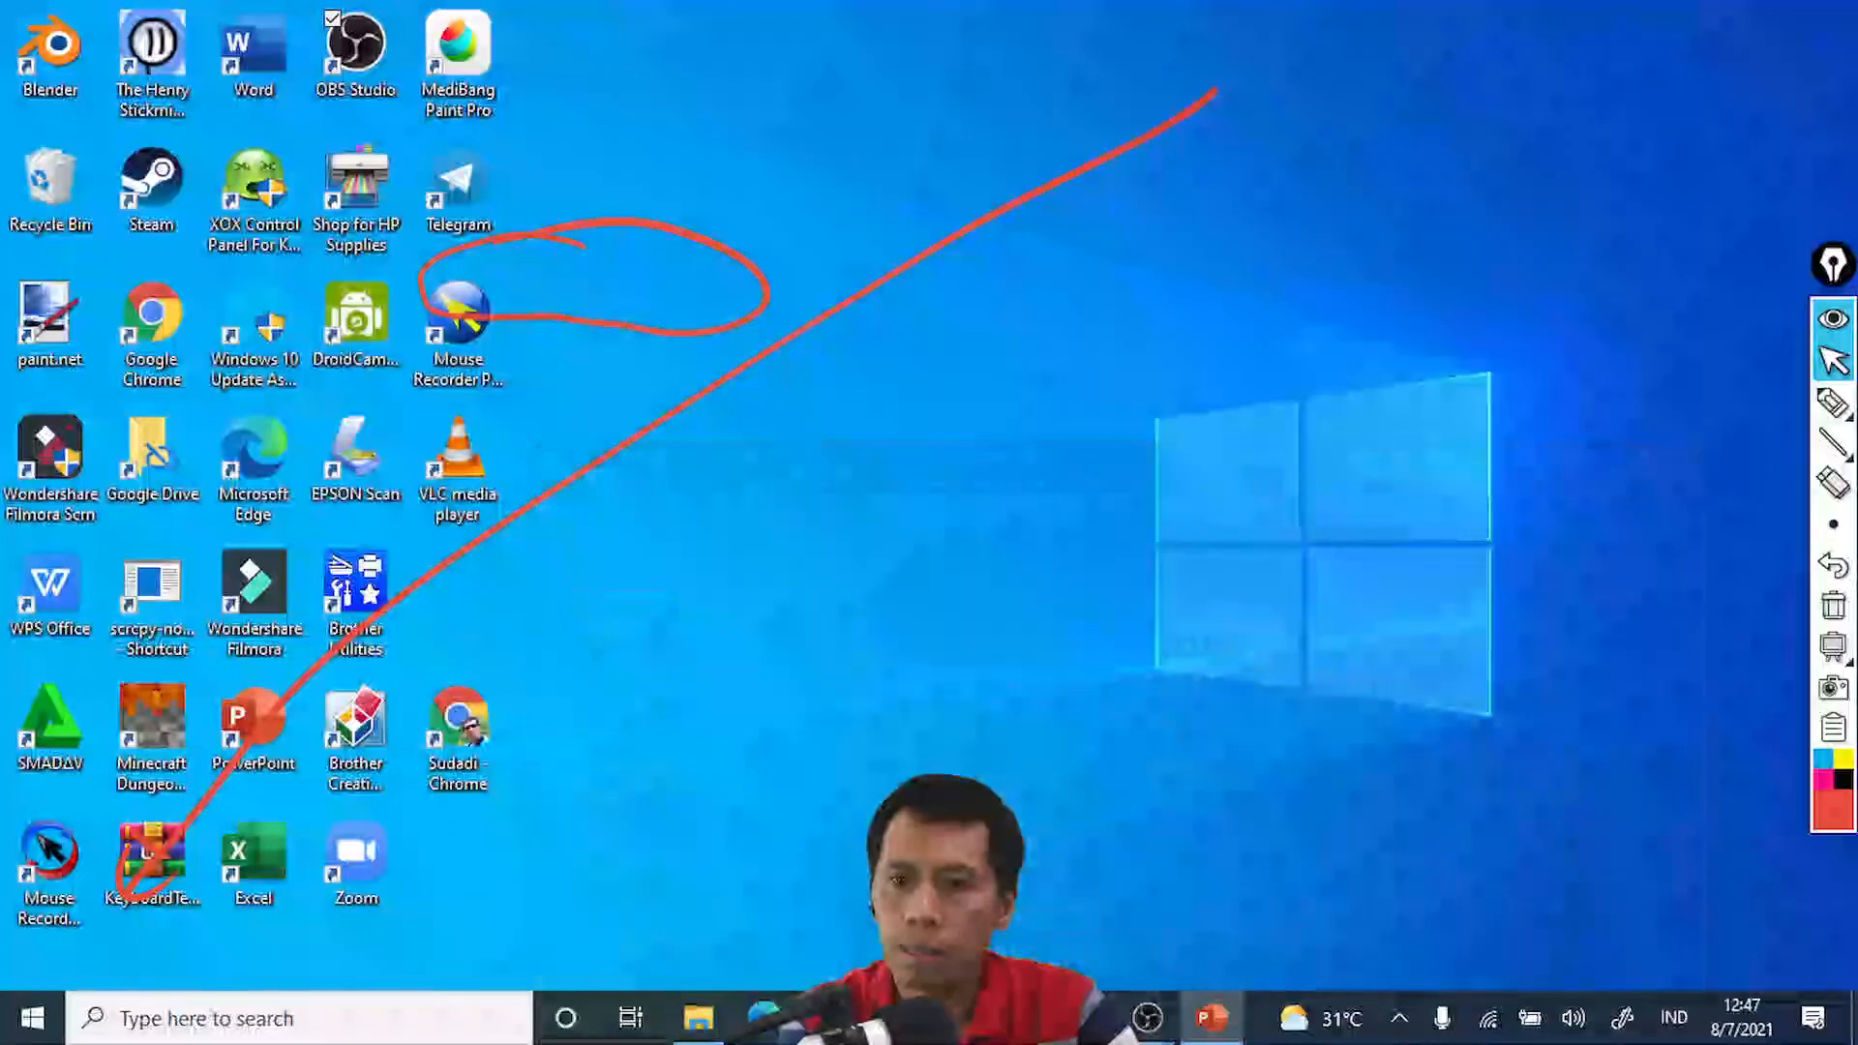
left_click(1701, 21)
left_click(1833, 482)
left_click(738, 456)
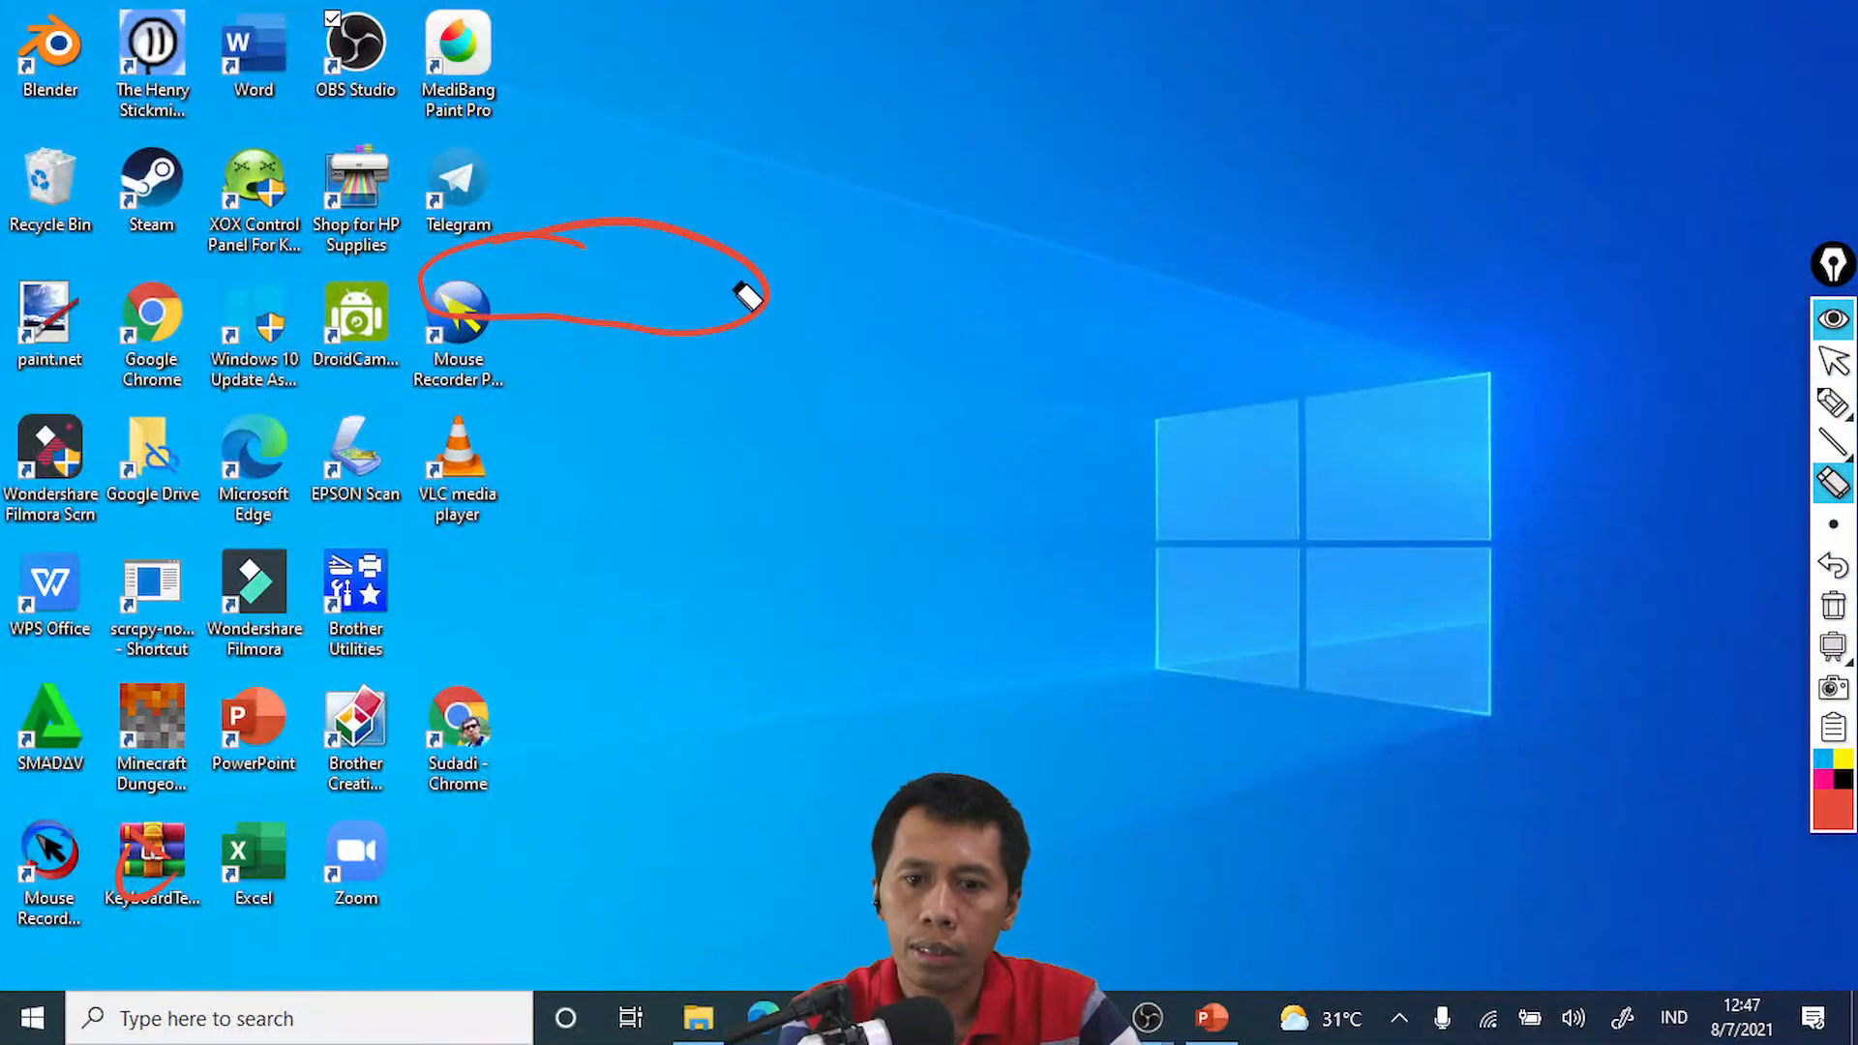
left_click(747, 290)
Step: Circle the OBS Studio desktop shortcut in red and draw a long red arrow pointing to it
left_click(1833, 402)
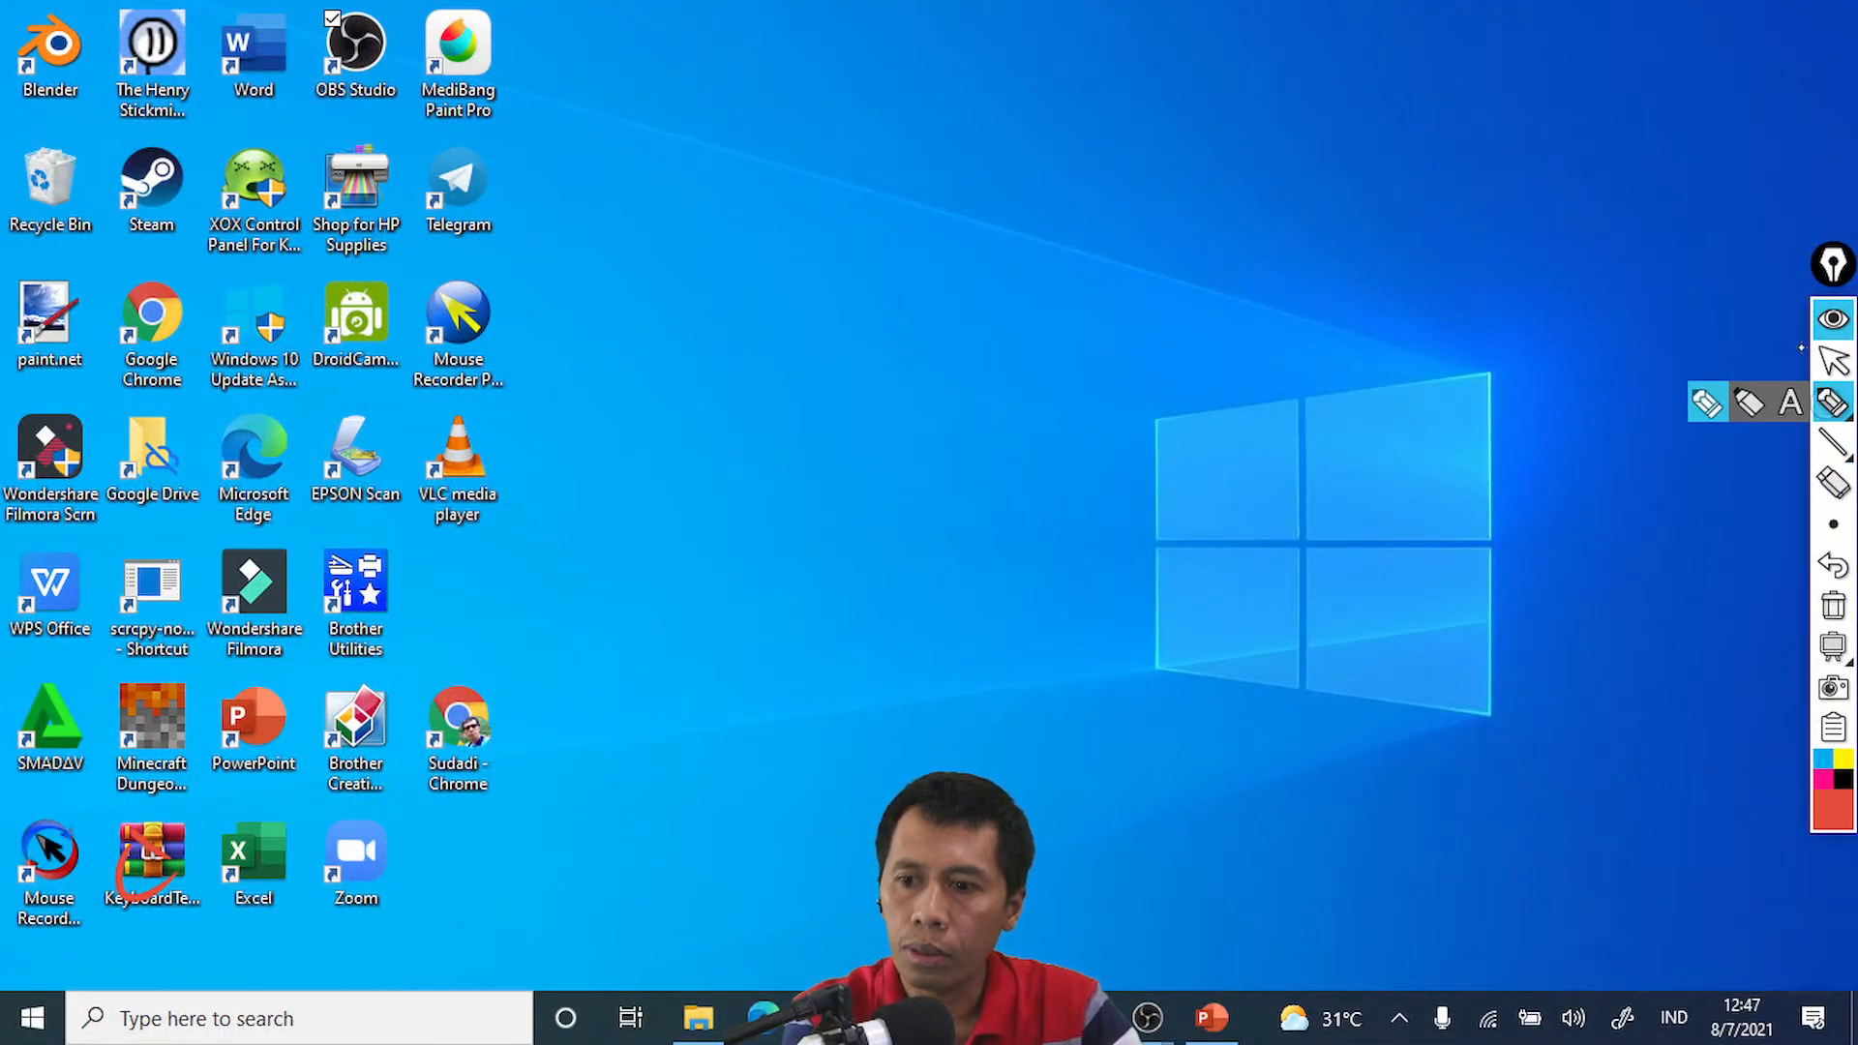
mouse_move(389, 44)
left_mouse_down()
mouse_move(372, 8)
mouse_move(316, 27)
mouse_move(426, 20)
left_mouse_up()
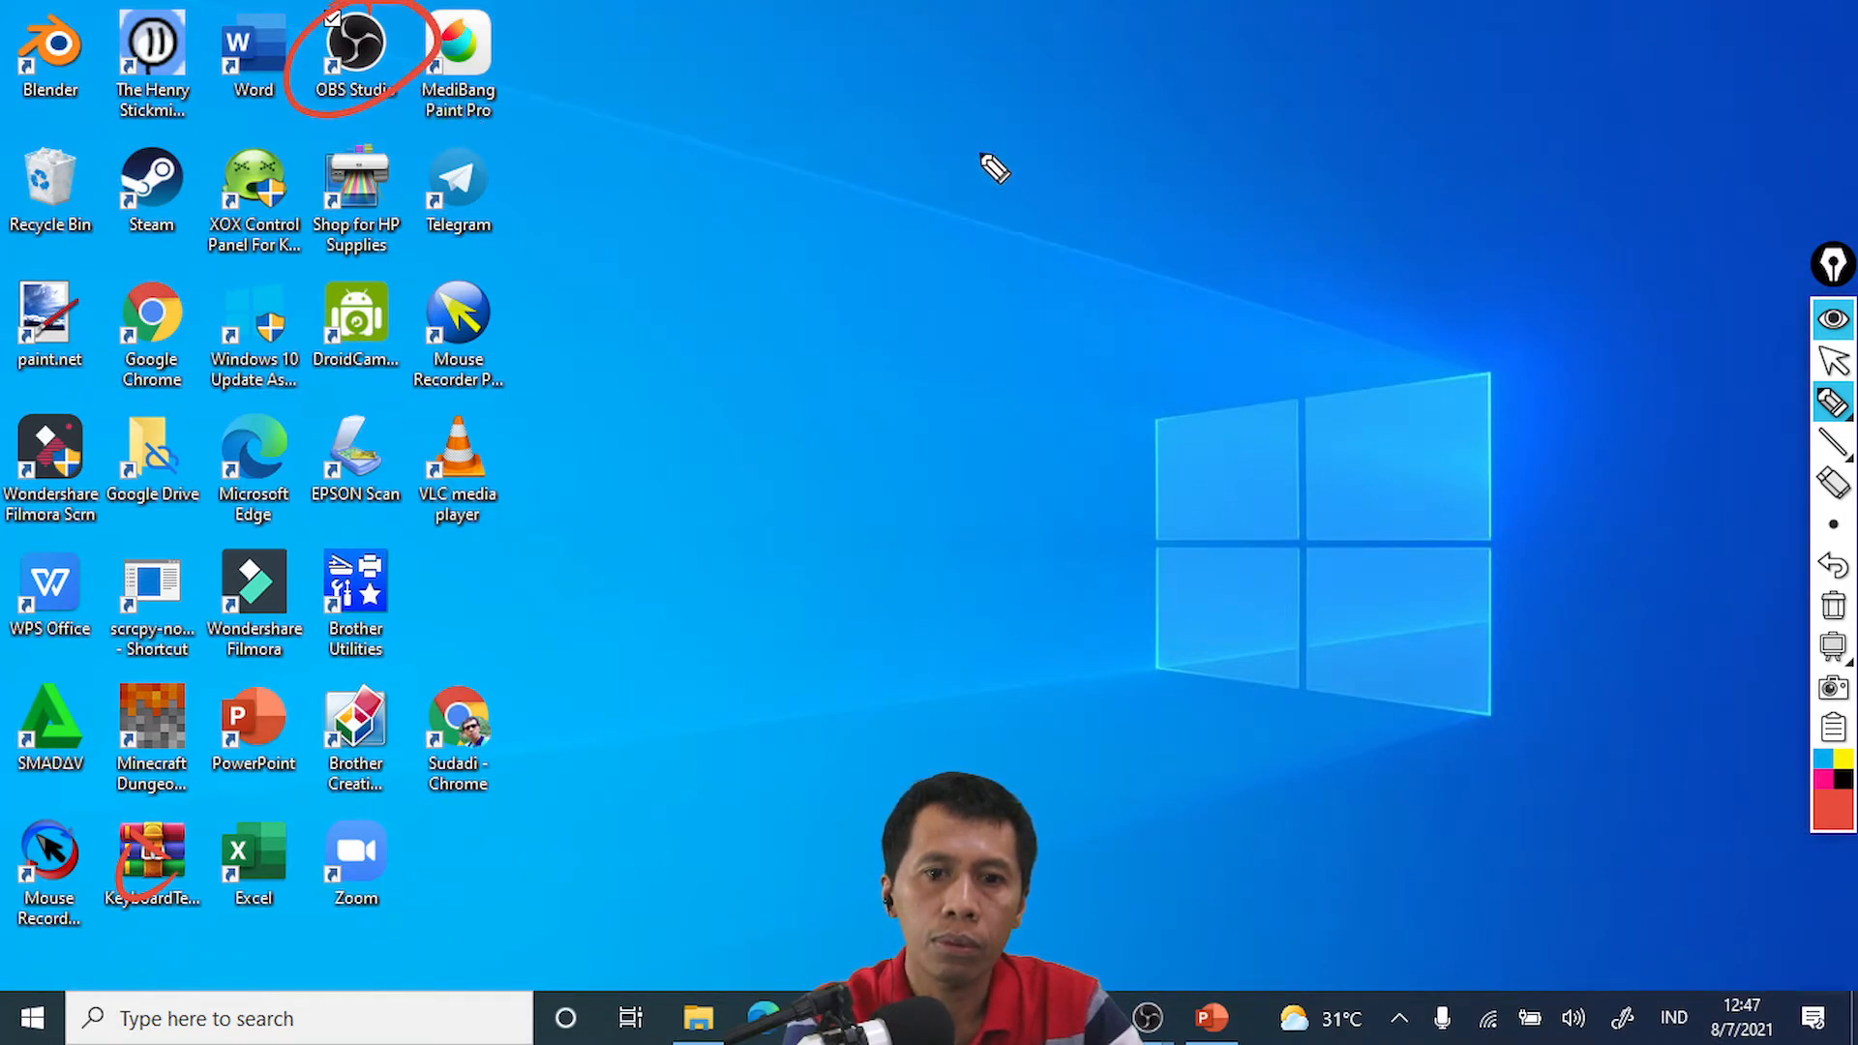
mouse_move(1052, 147)
left_mouse_down()
mouse_move(525, 43)
mouse_move(467, 85)
mouse_move(513, 67)
left_mouse_up()
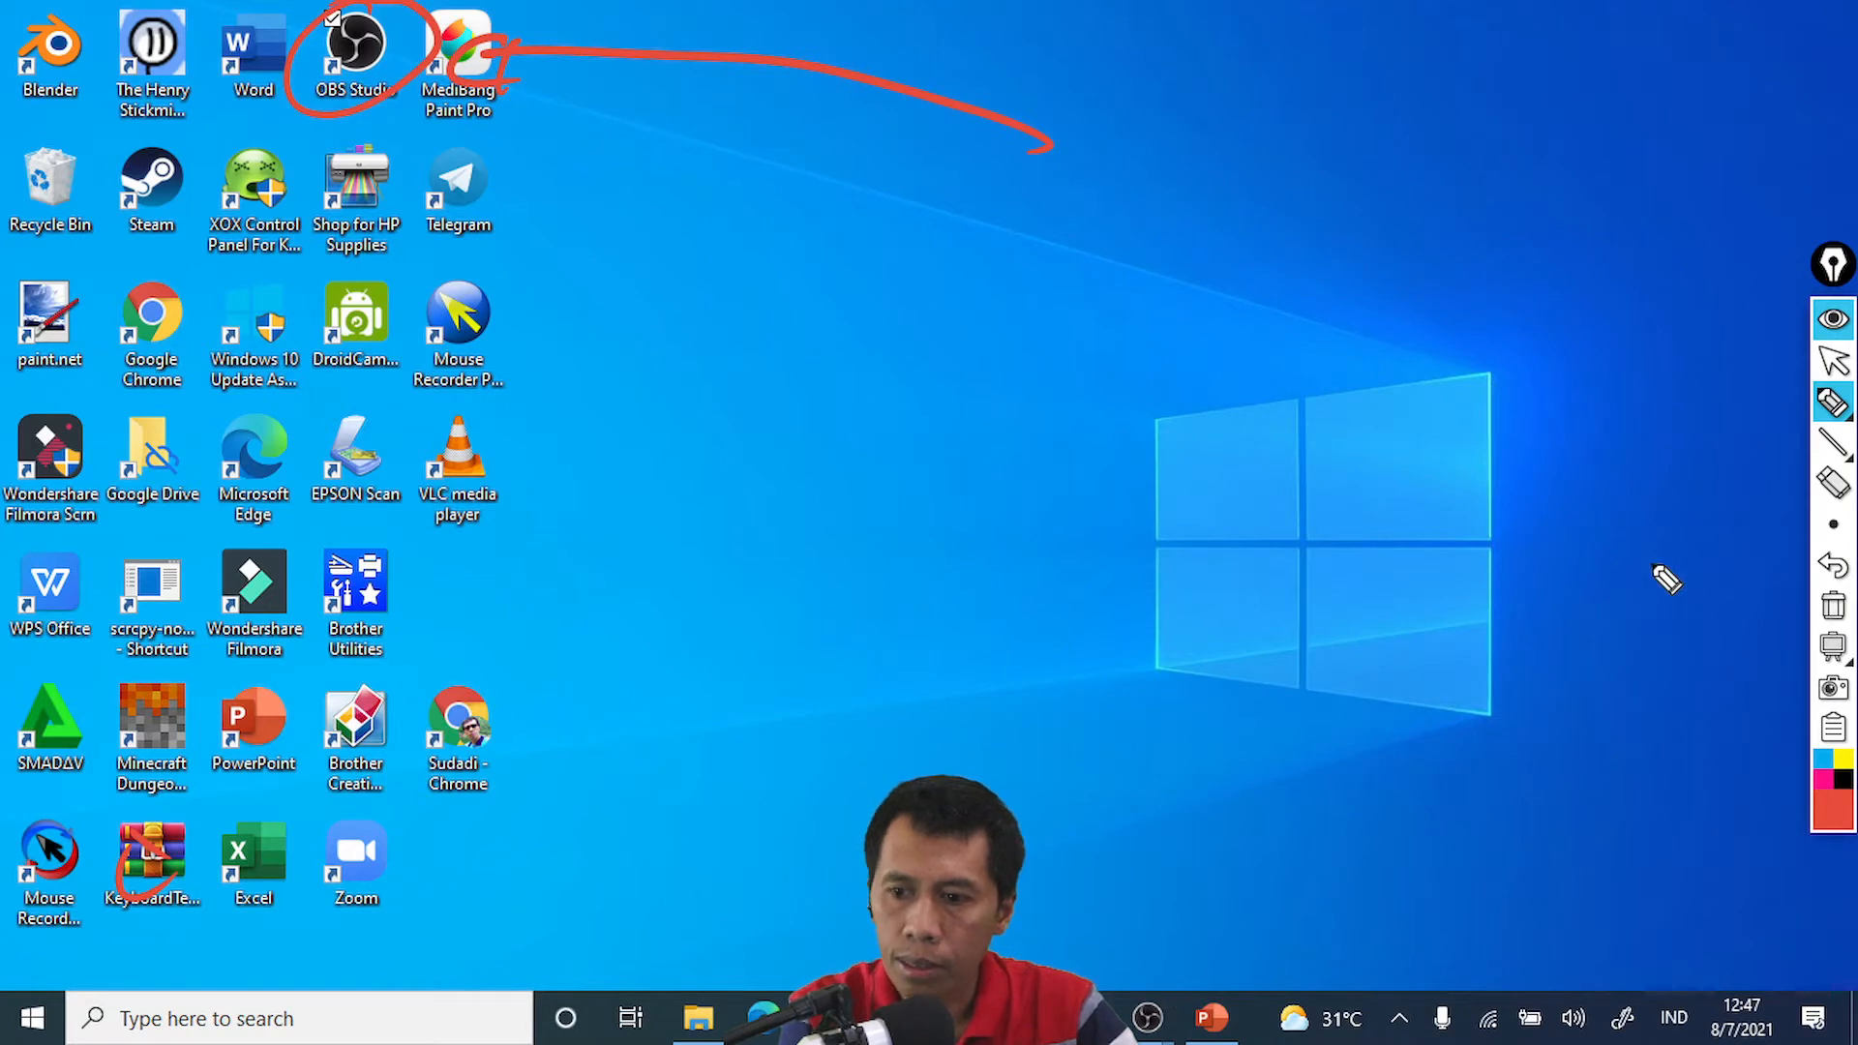
Step: Switch to the OBS Studio window and erase all the red marks left over from the desktop
left_click(1829, 358)
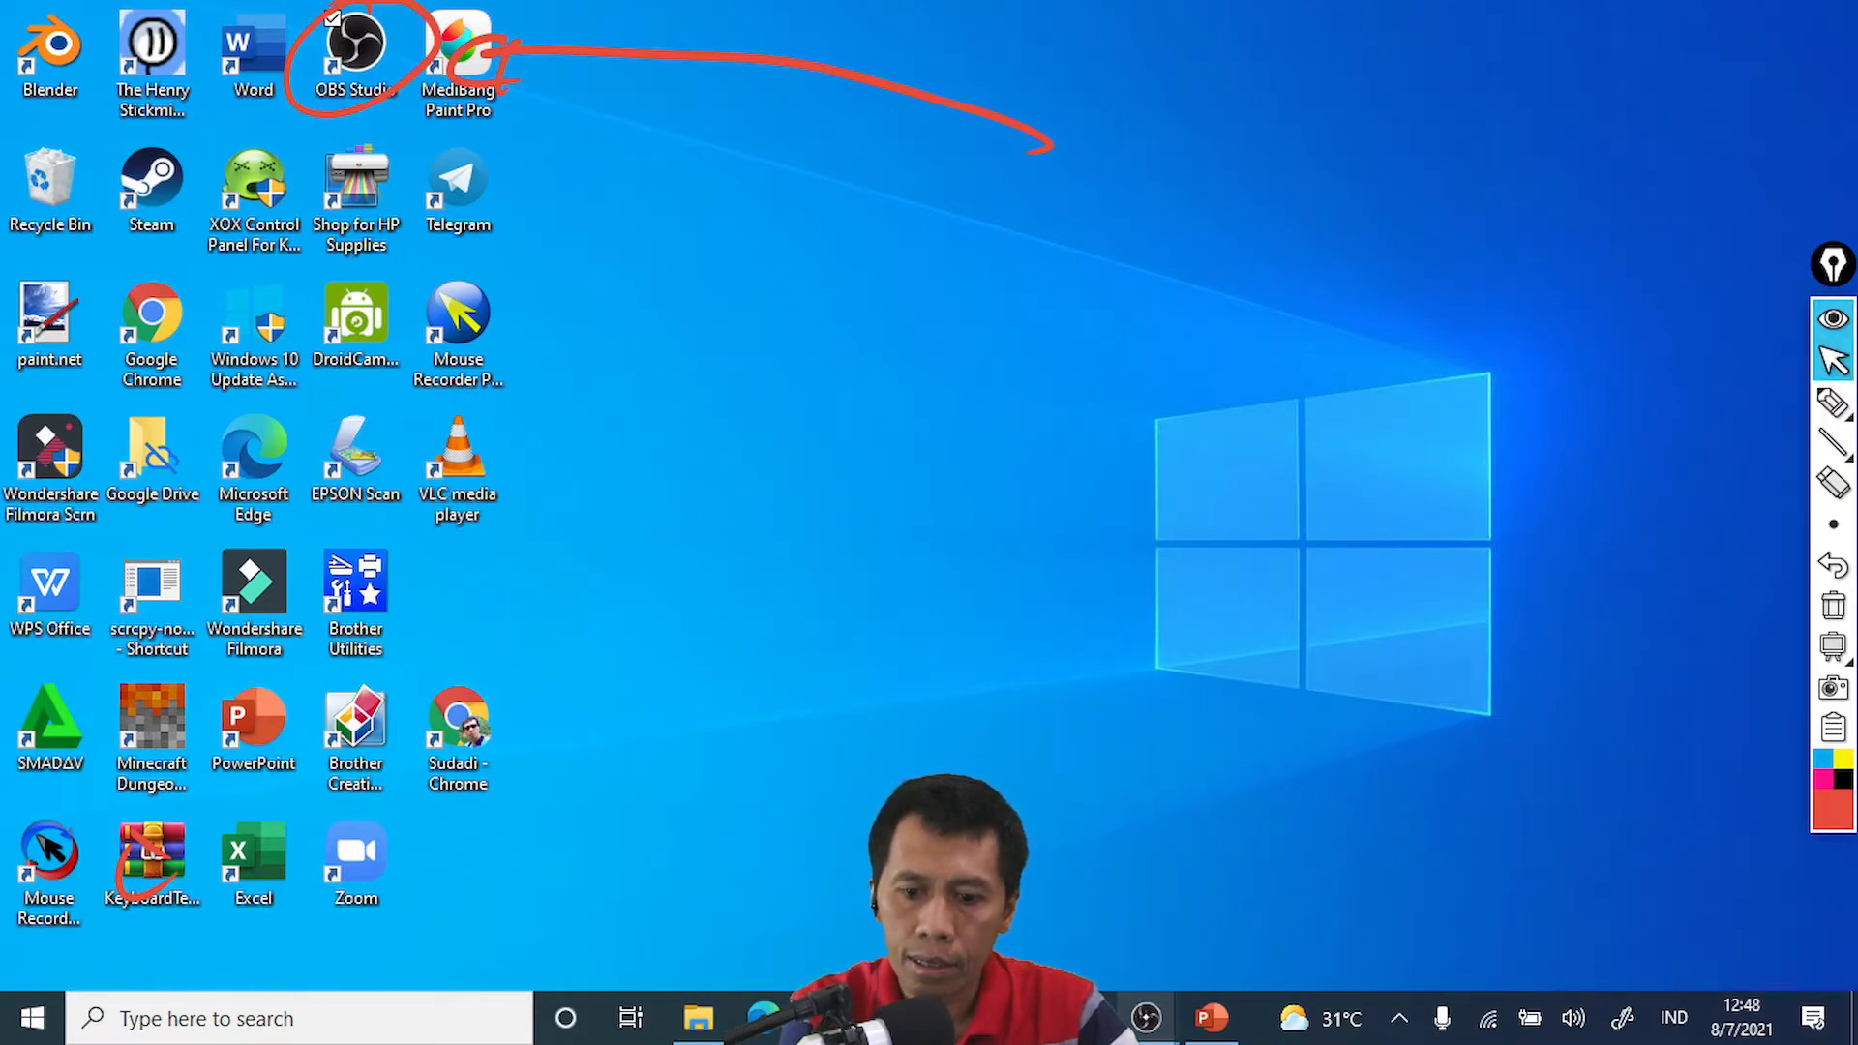
left_click(1244, 884)
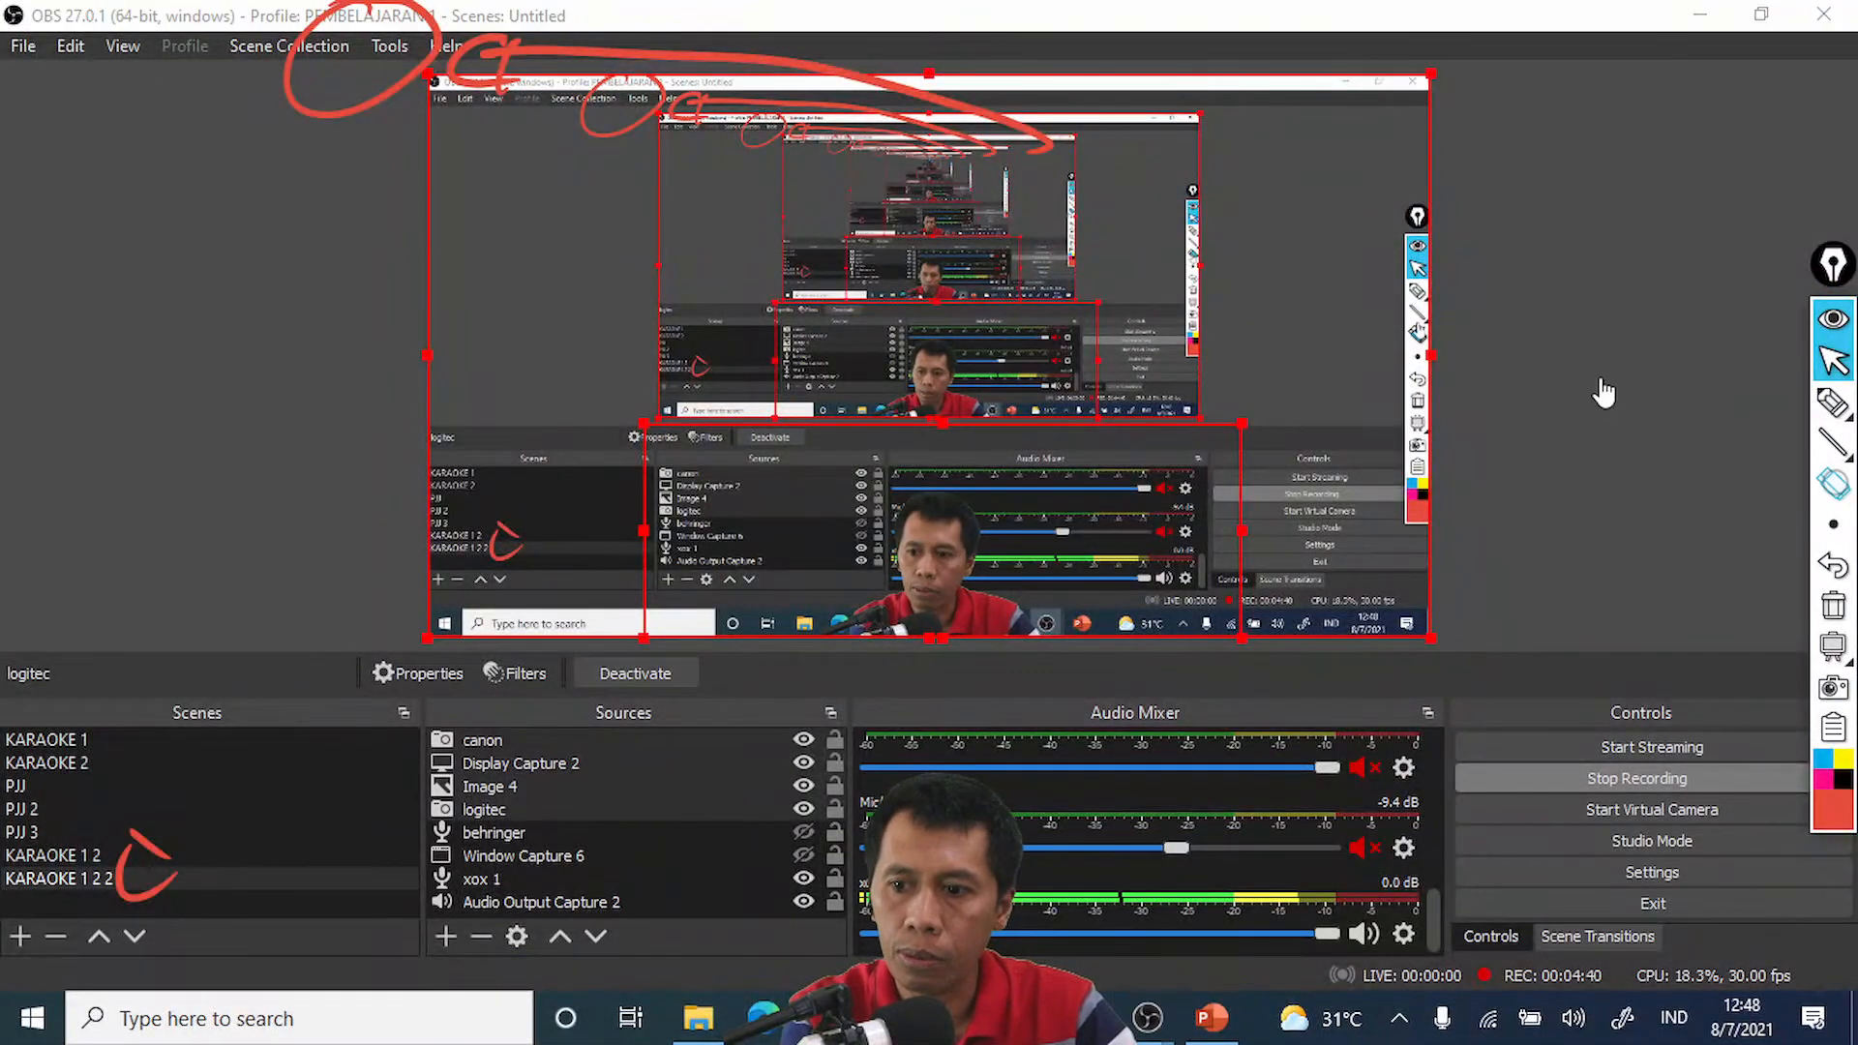
left_click(1834, 482)
mouse_move(1046, 145)
left_mouse_down()
mouse_move(675, 15)
mouse_move(485, 174)
left_mouse_up()
mouse_move(155, 866)
left_mouse_down()
mouse_move(142, 887)
mouse_move(230, 906)
left_mouse_up()
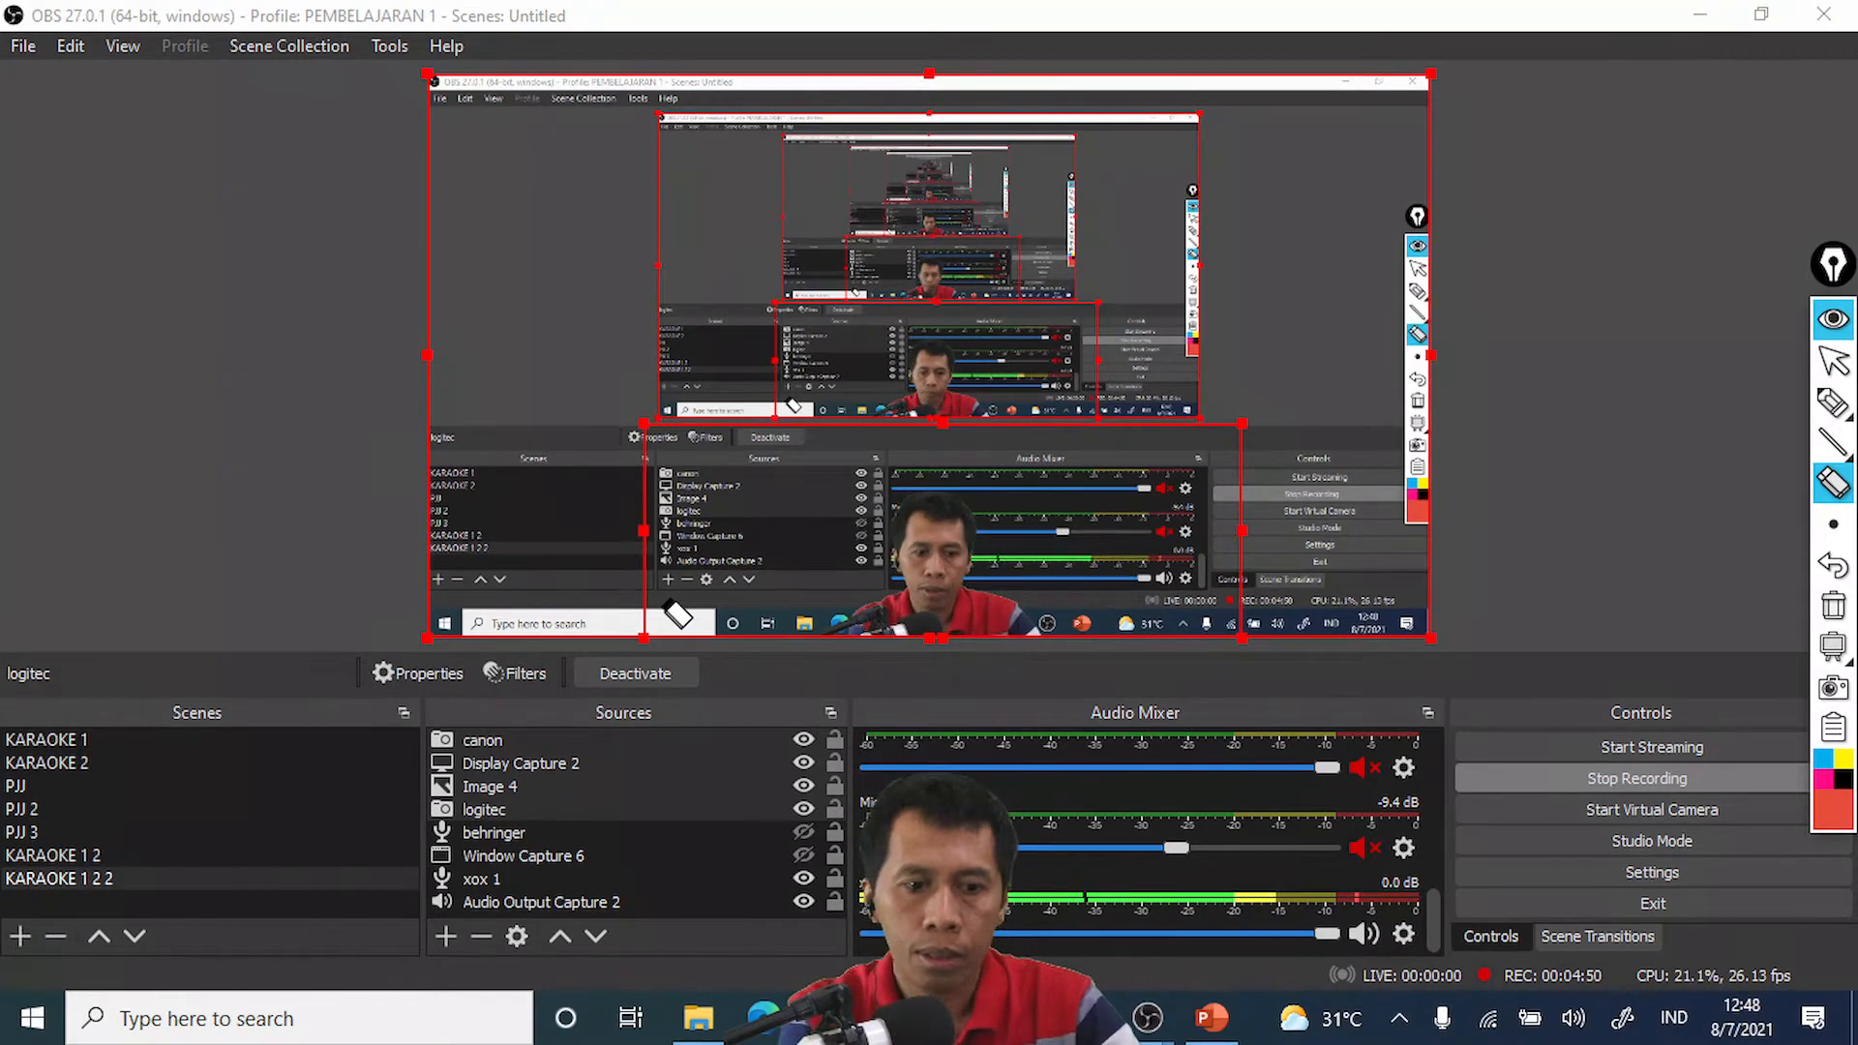
Step: Circle the Scenes list in red and add small red ticks beside its upper scene names
left_click(1832, 402)
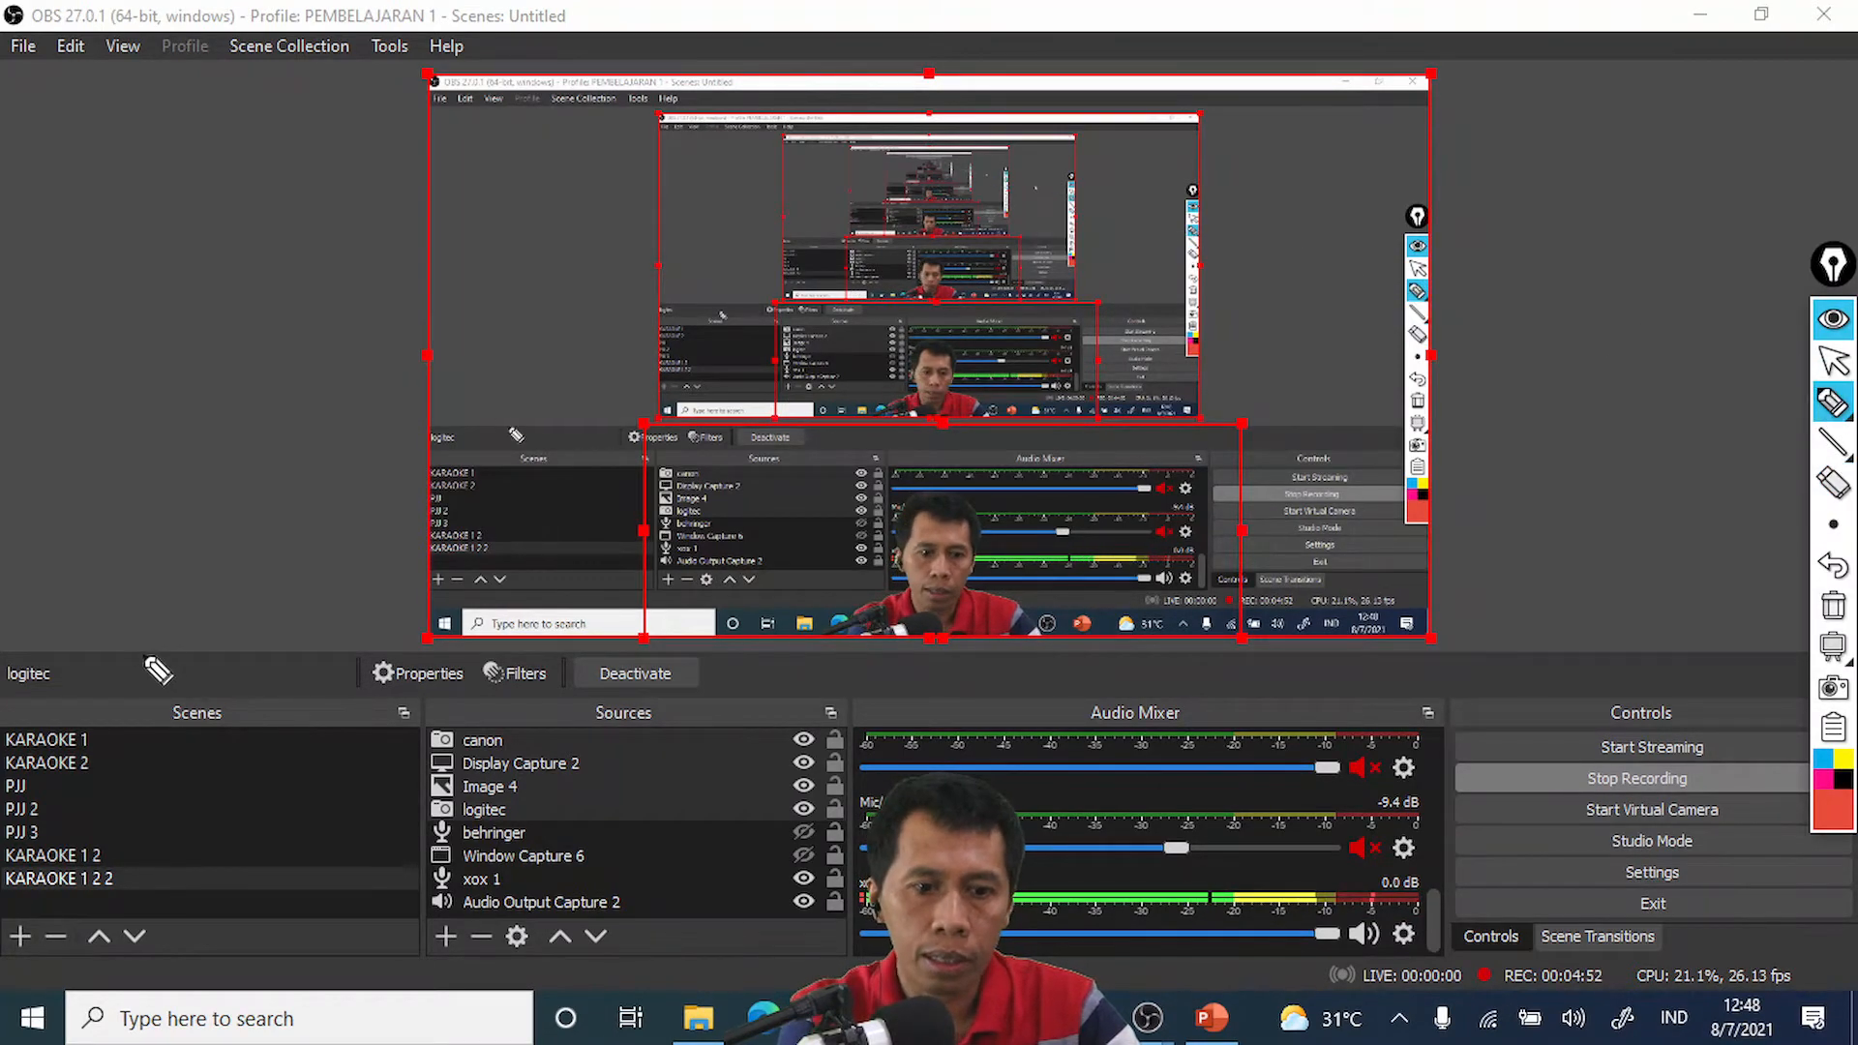
mouse_move(151, 664)
left_mouse_down()
mouse_move(19, 764)
mouse_move(187, 643)
mouse_move(15, 716)
mouse_move(150, 919)
mouse_move(218, 692)
left_mouse_up()
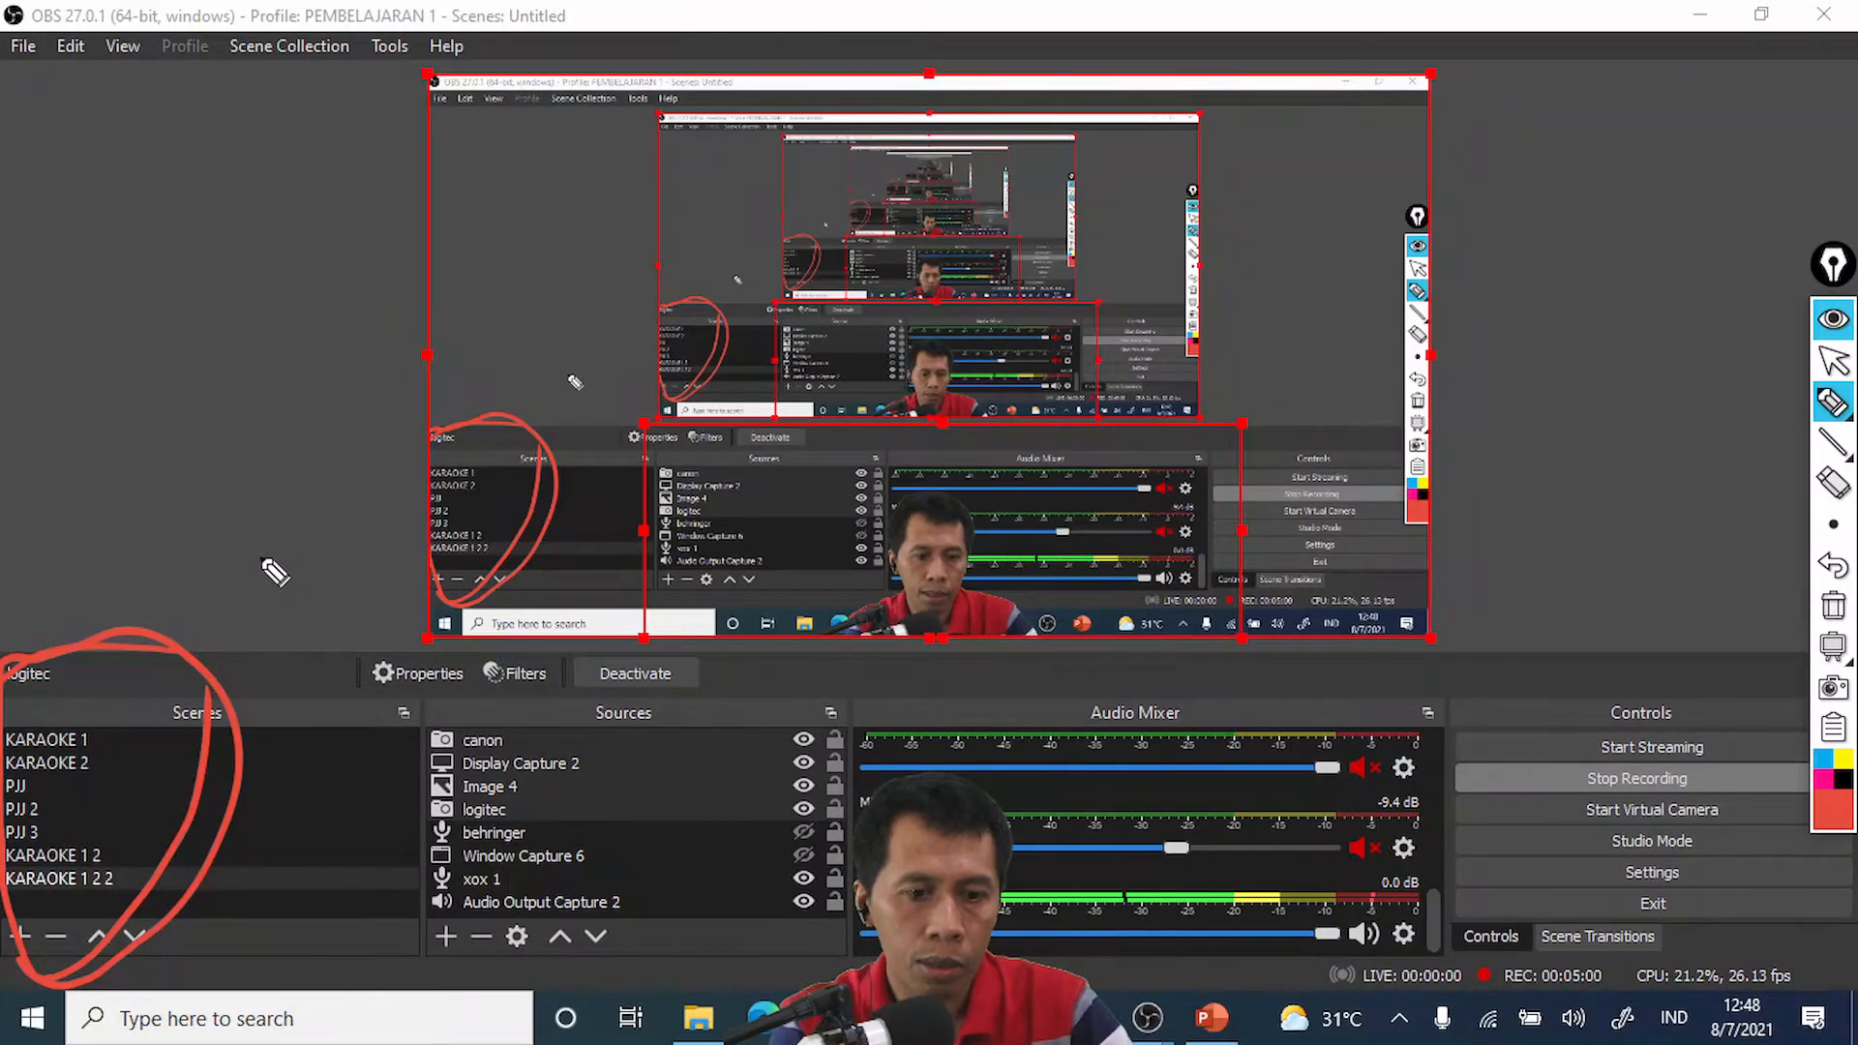
mouse_move(113, 728)
left_mouse_down()
mouse_move(123, 743)
mouse_move(142, 724)
mouse_move(123, 793)
left_mouse_up()
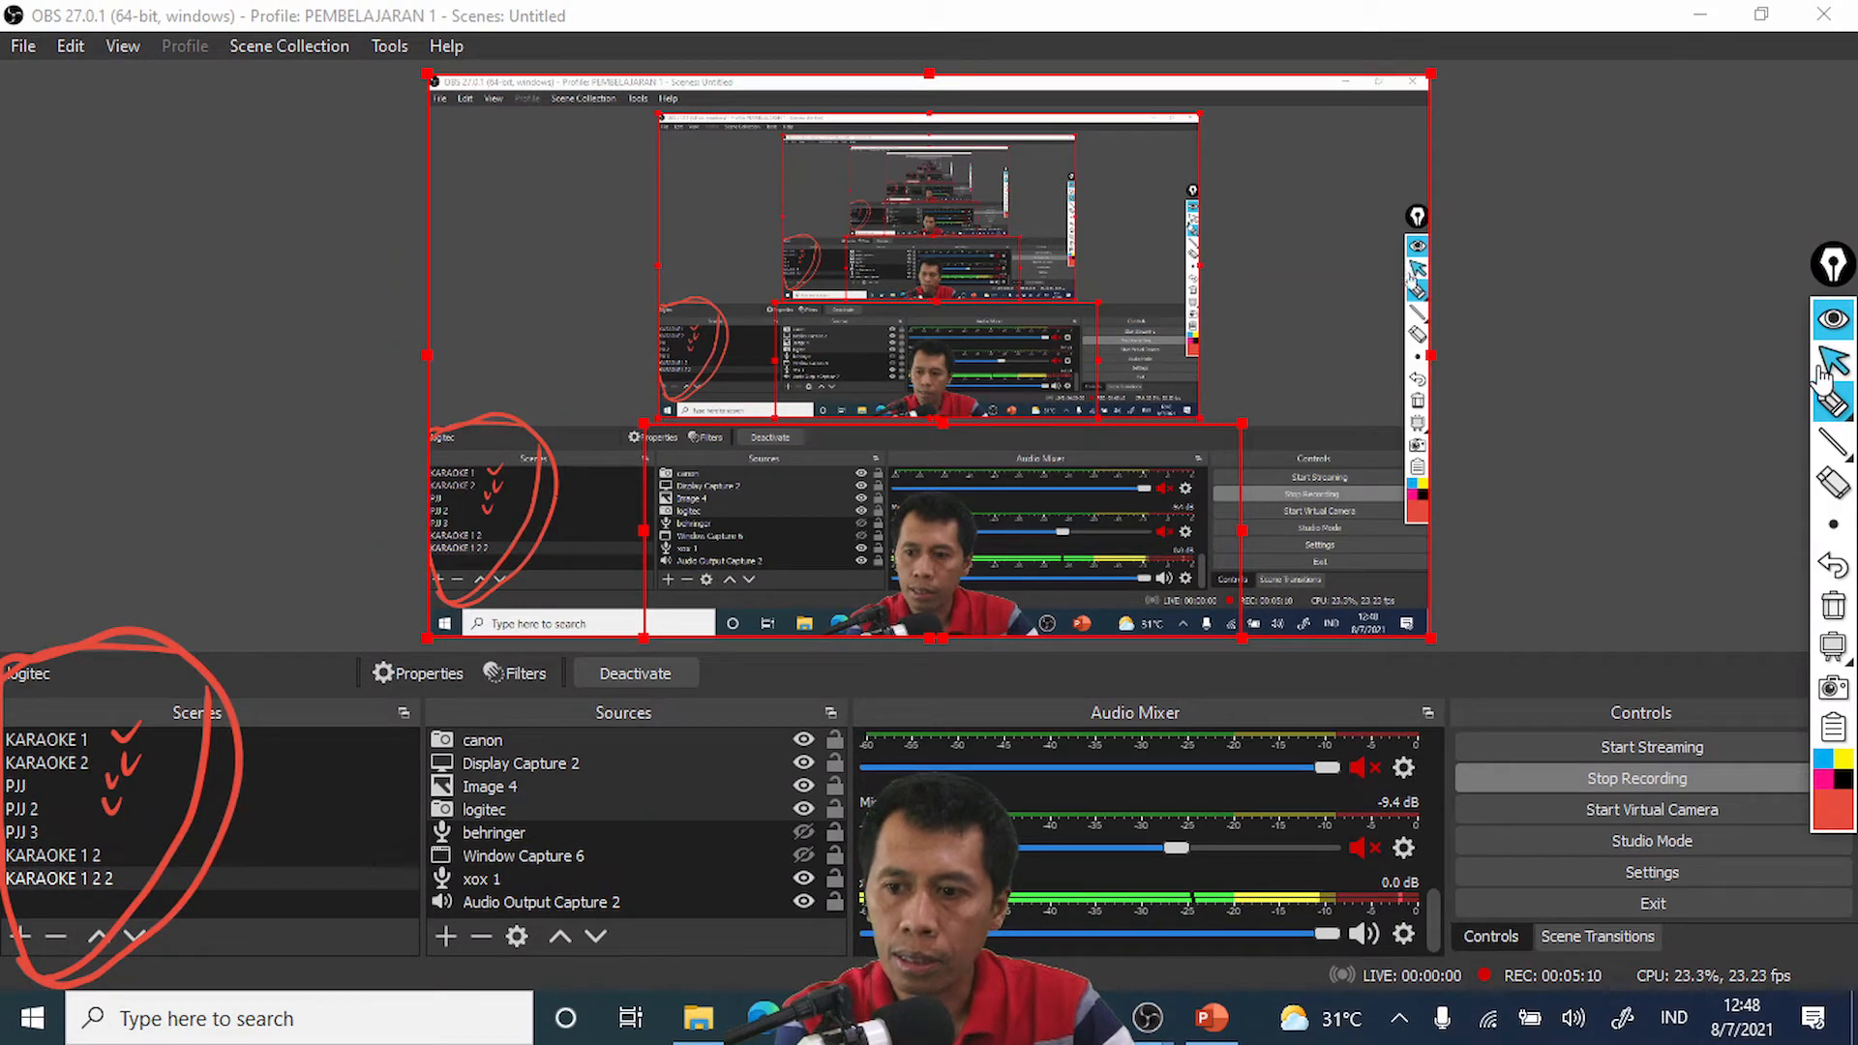
Step: Erase the red circle and ticks from the Scenes list and return to the normal pointer in OBS Studio
left_click(1833, 484)
left_click(166, 653)
left_click_drag(124, 737, 125, 817)
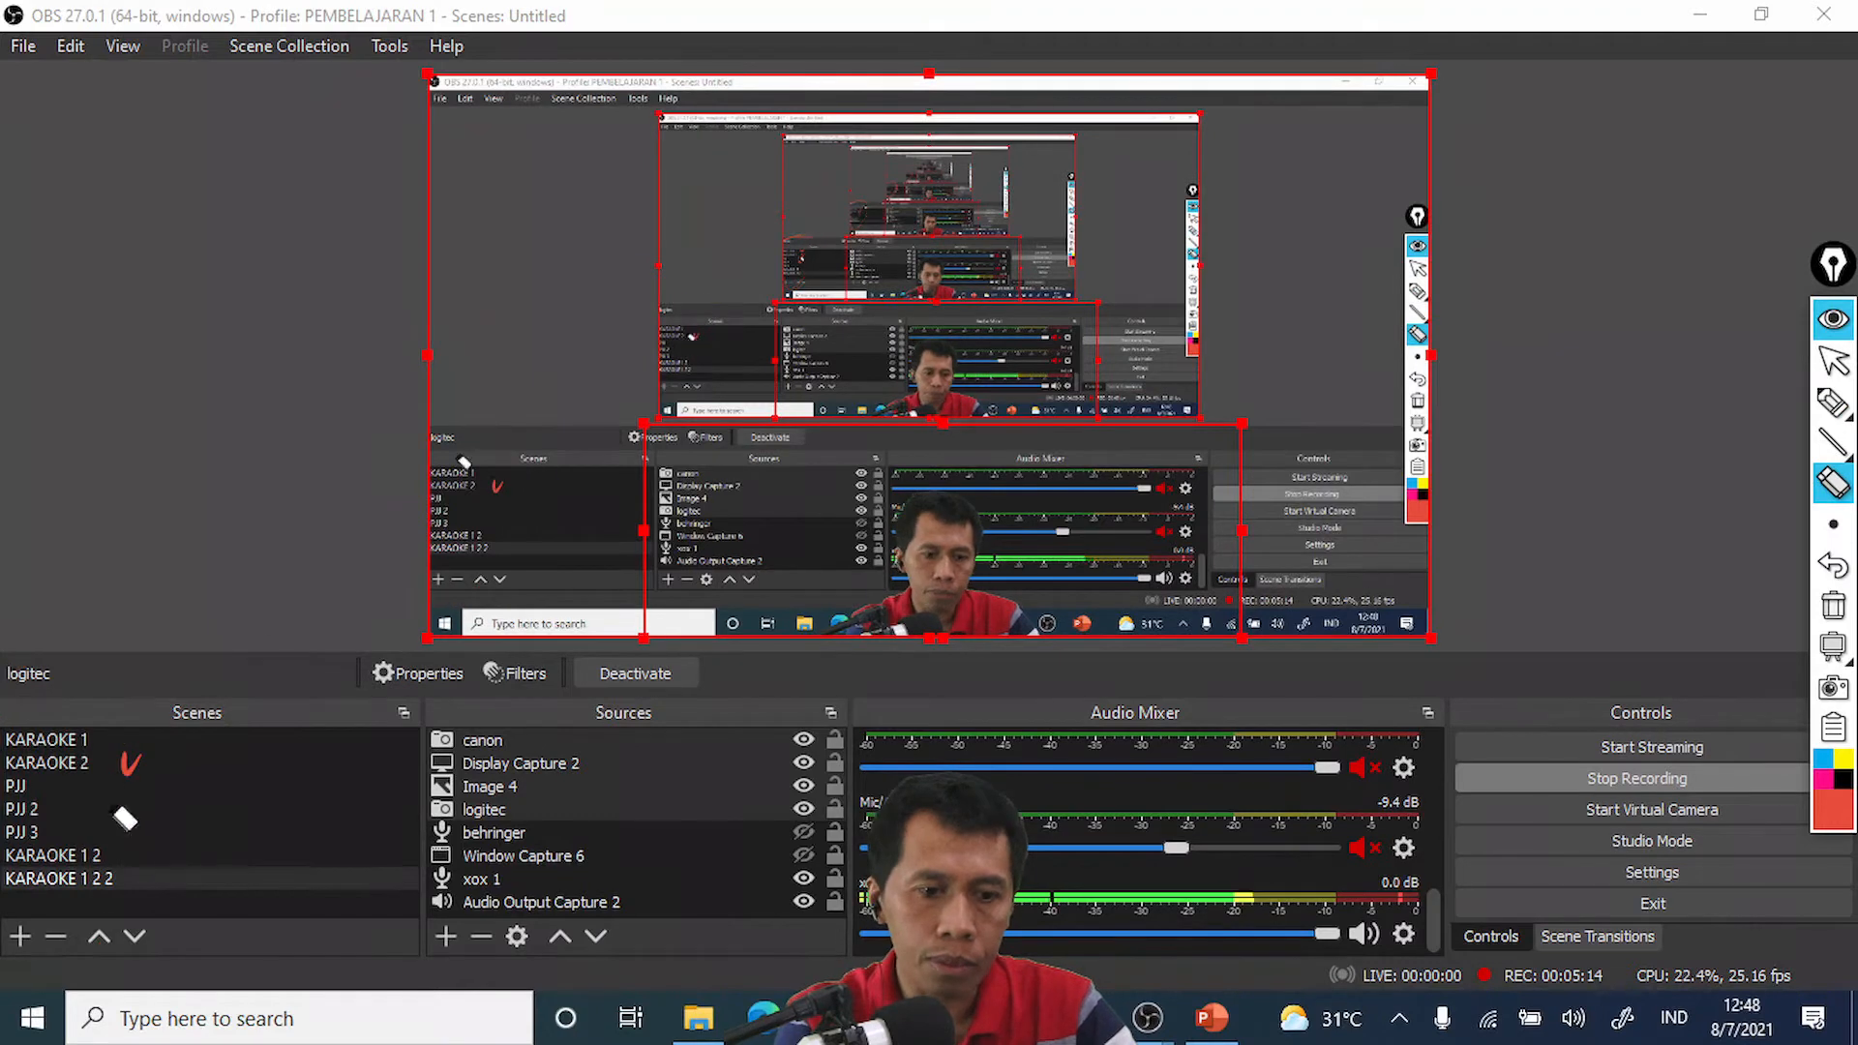
left_click(1833, 361)
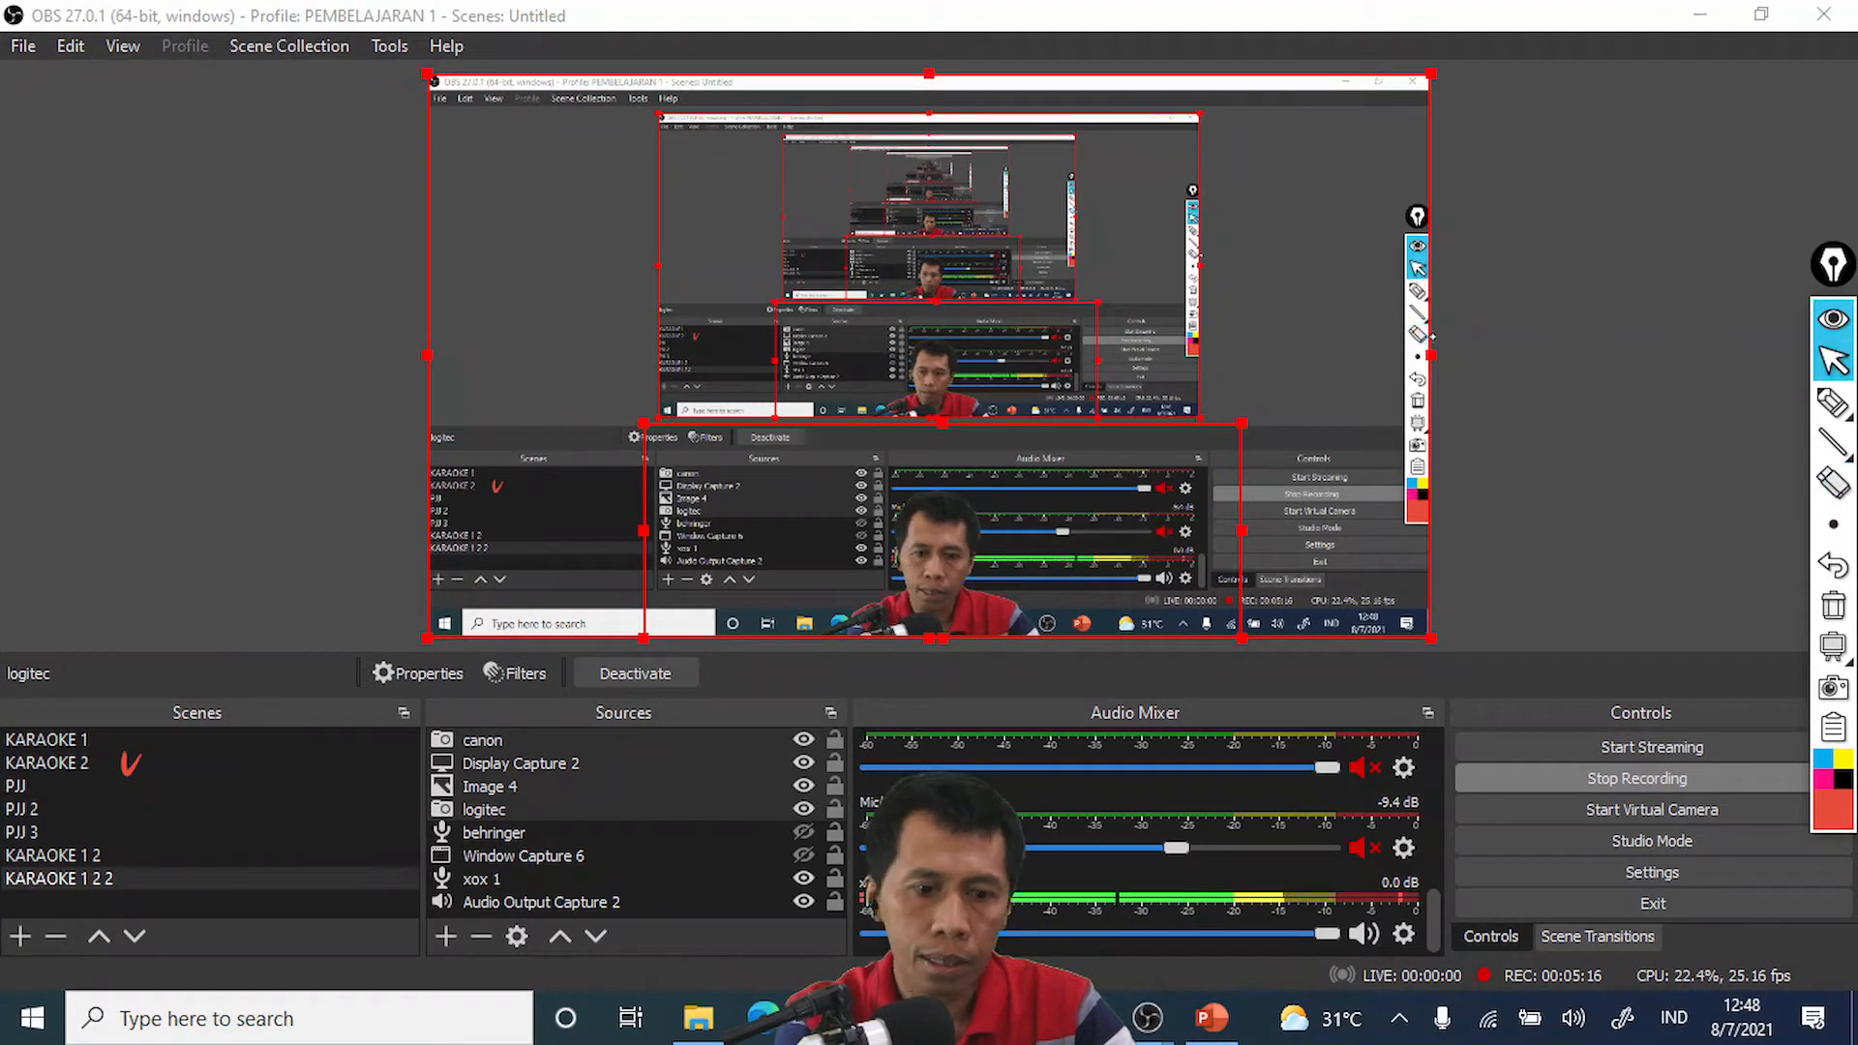
left_click(30, 970)
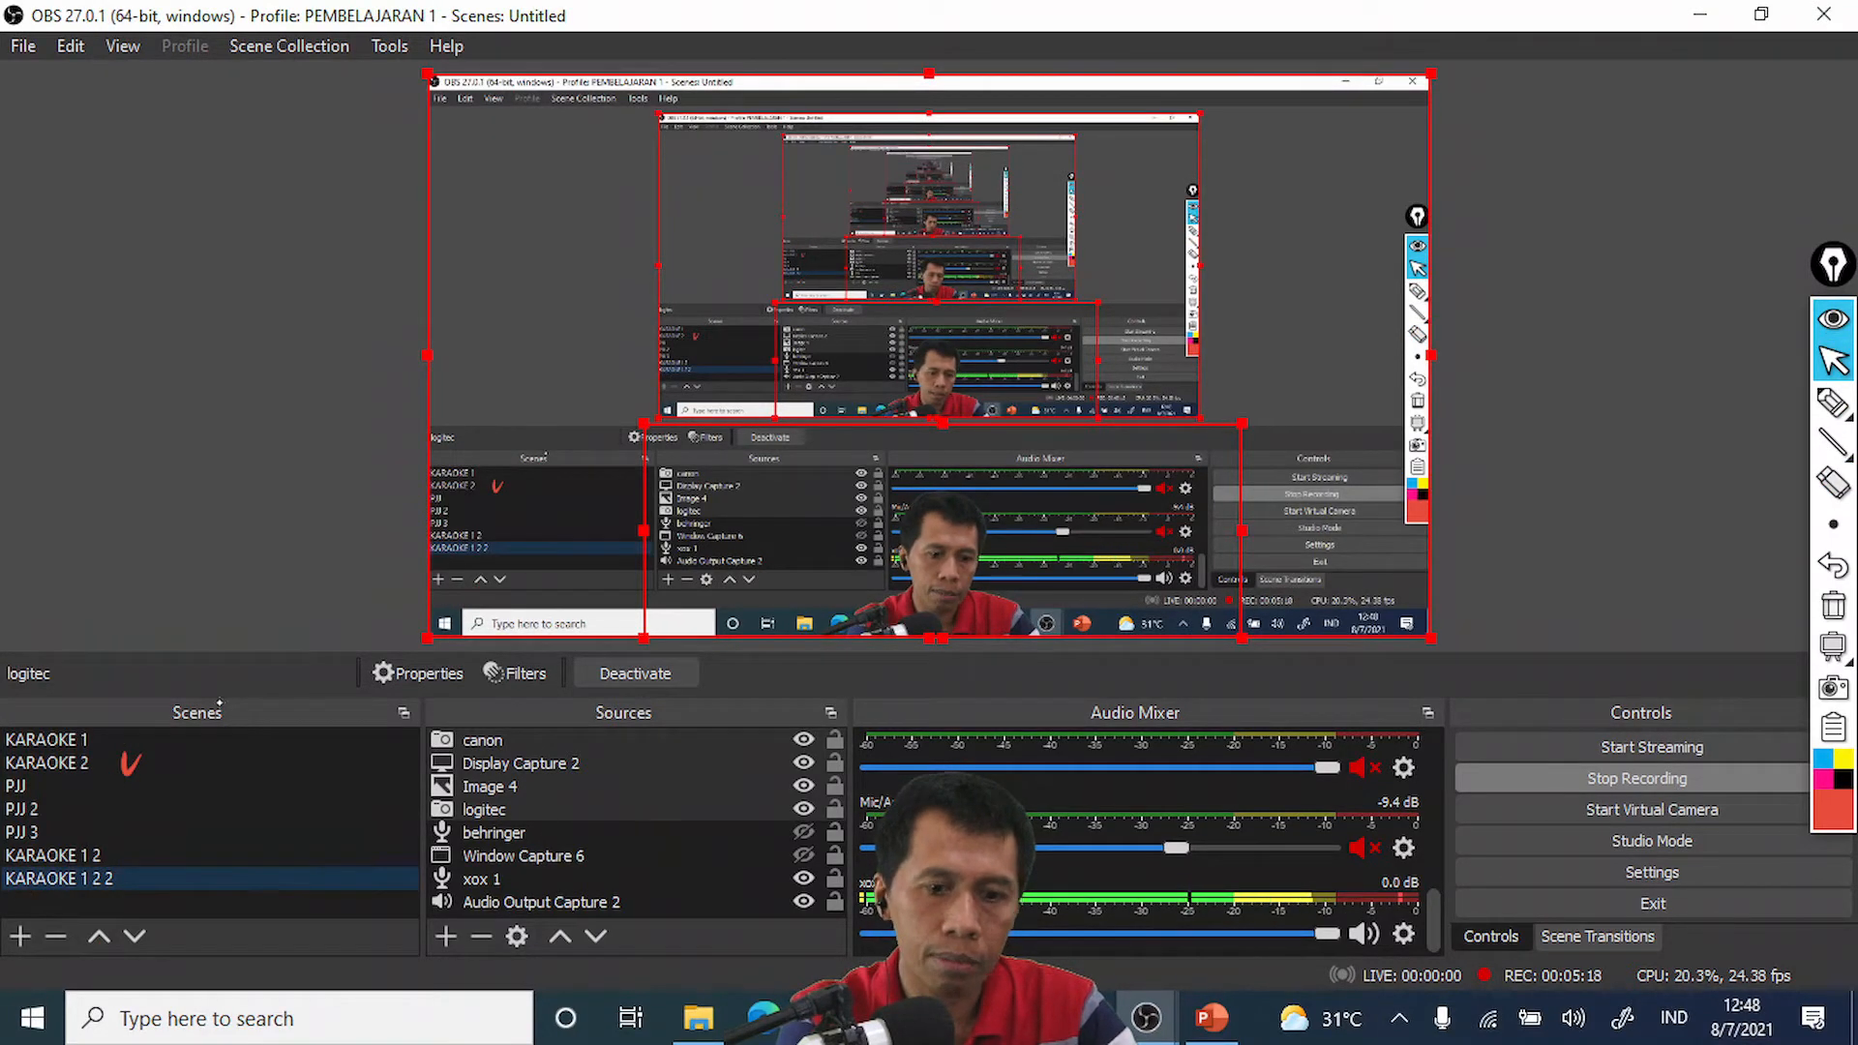
Step: Circle the add-scene plus sign and the Scenes heading in red with the pen
left_click(1833, 403)
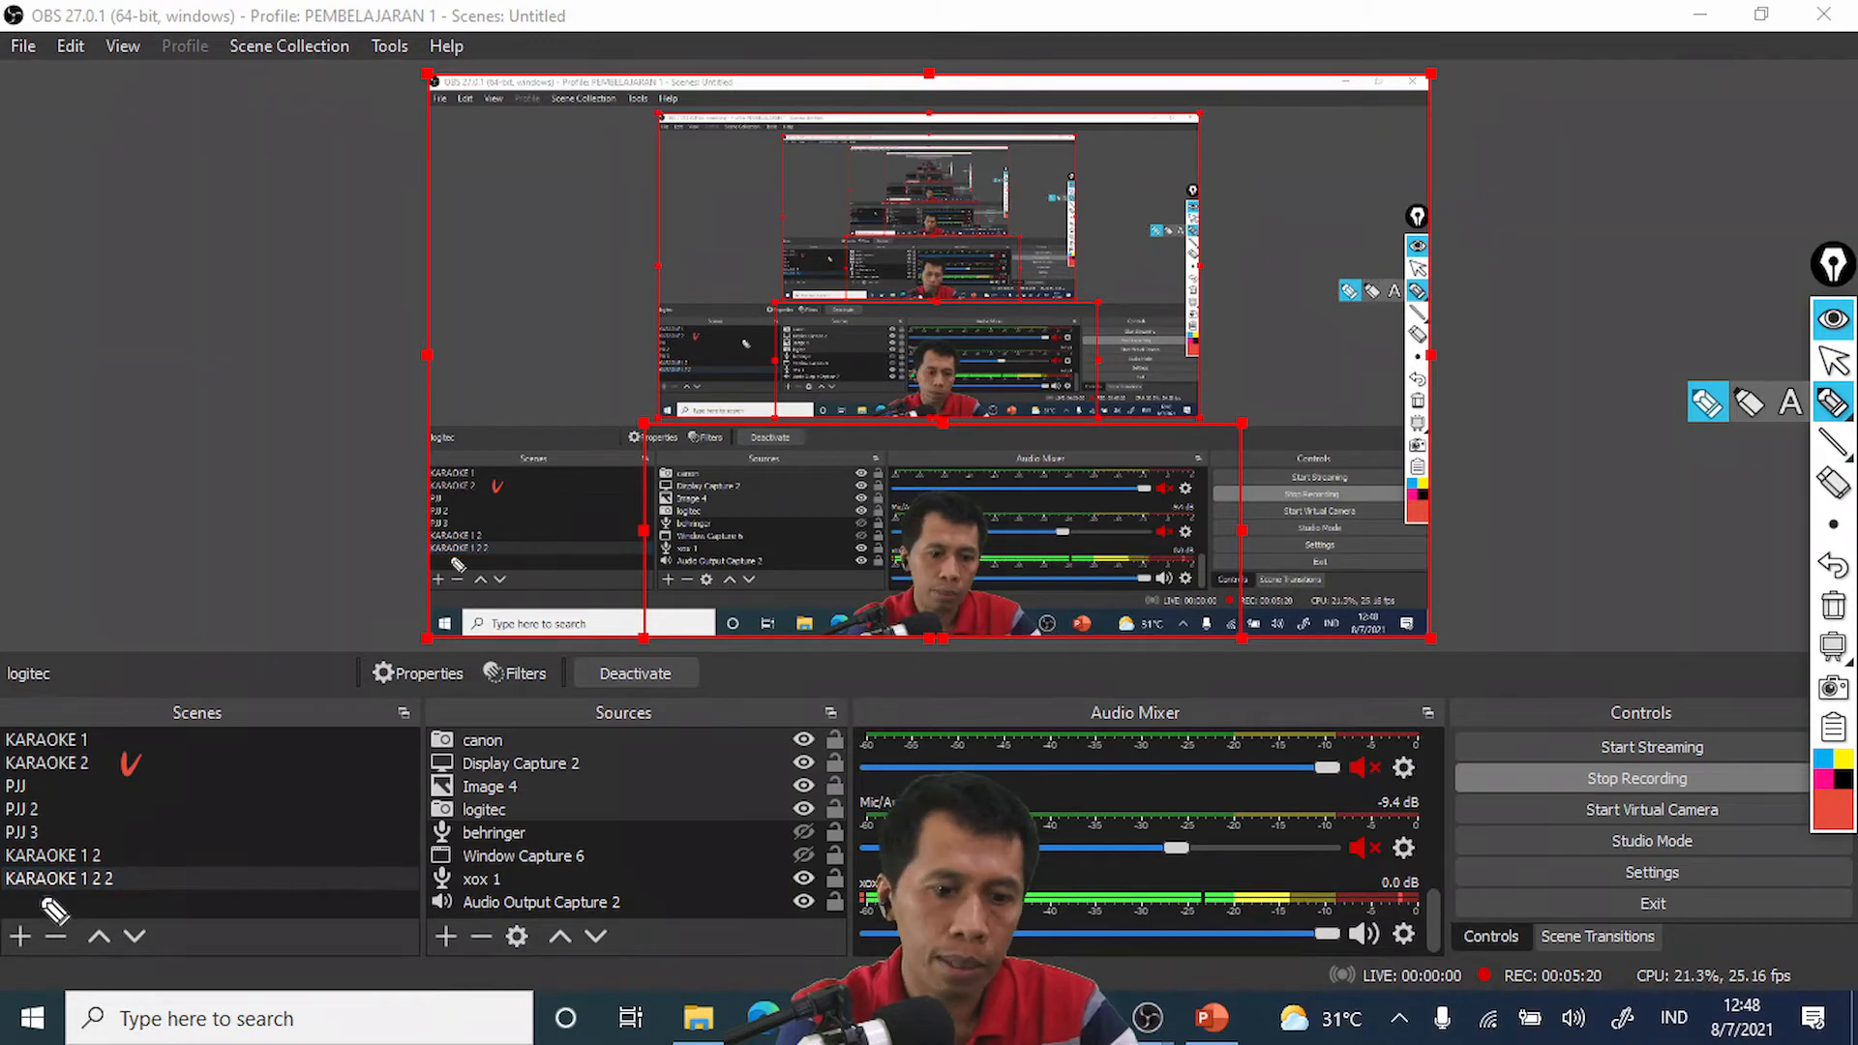
mouse_move(66, 895)
left_mouse_down()
mouse_move(10, 967)
mouse_move(44, 925)
left_mouse_up()
left_click_drag(236, 637, 177, 643)
mouse_move(138, 742)
left_mouse_down()
mouse_move(247, 769)
mouse_move(139, 704)
mouse_move(260, 786)
mouse_move(183, 651)
mouse_move(242, 784)
left_mouse_up()
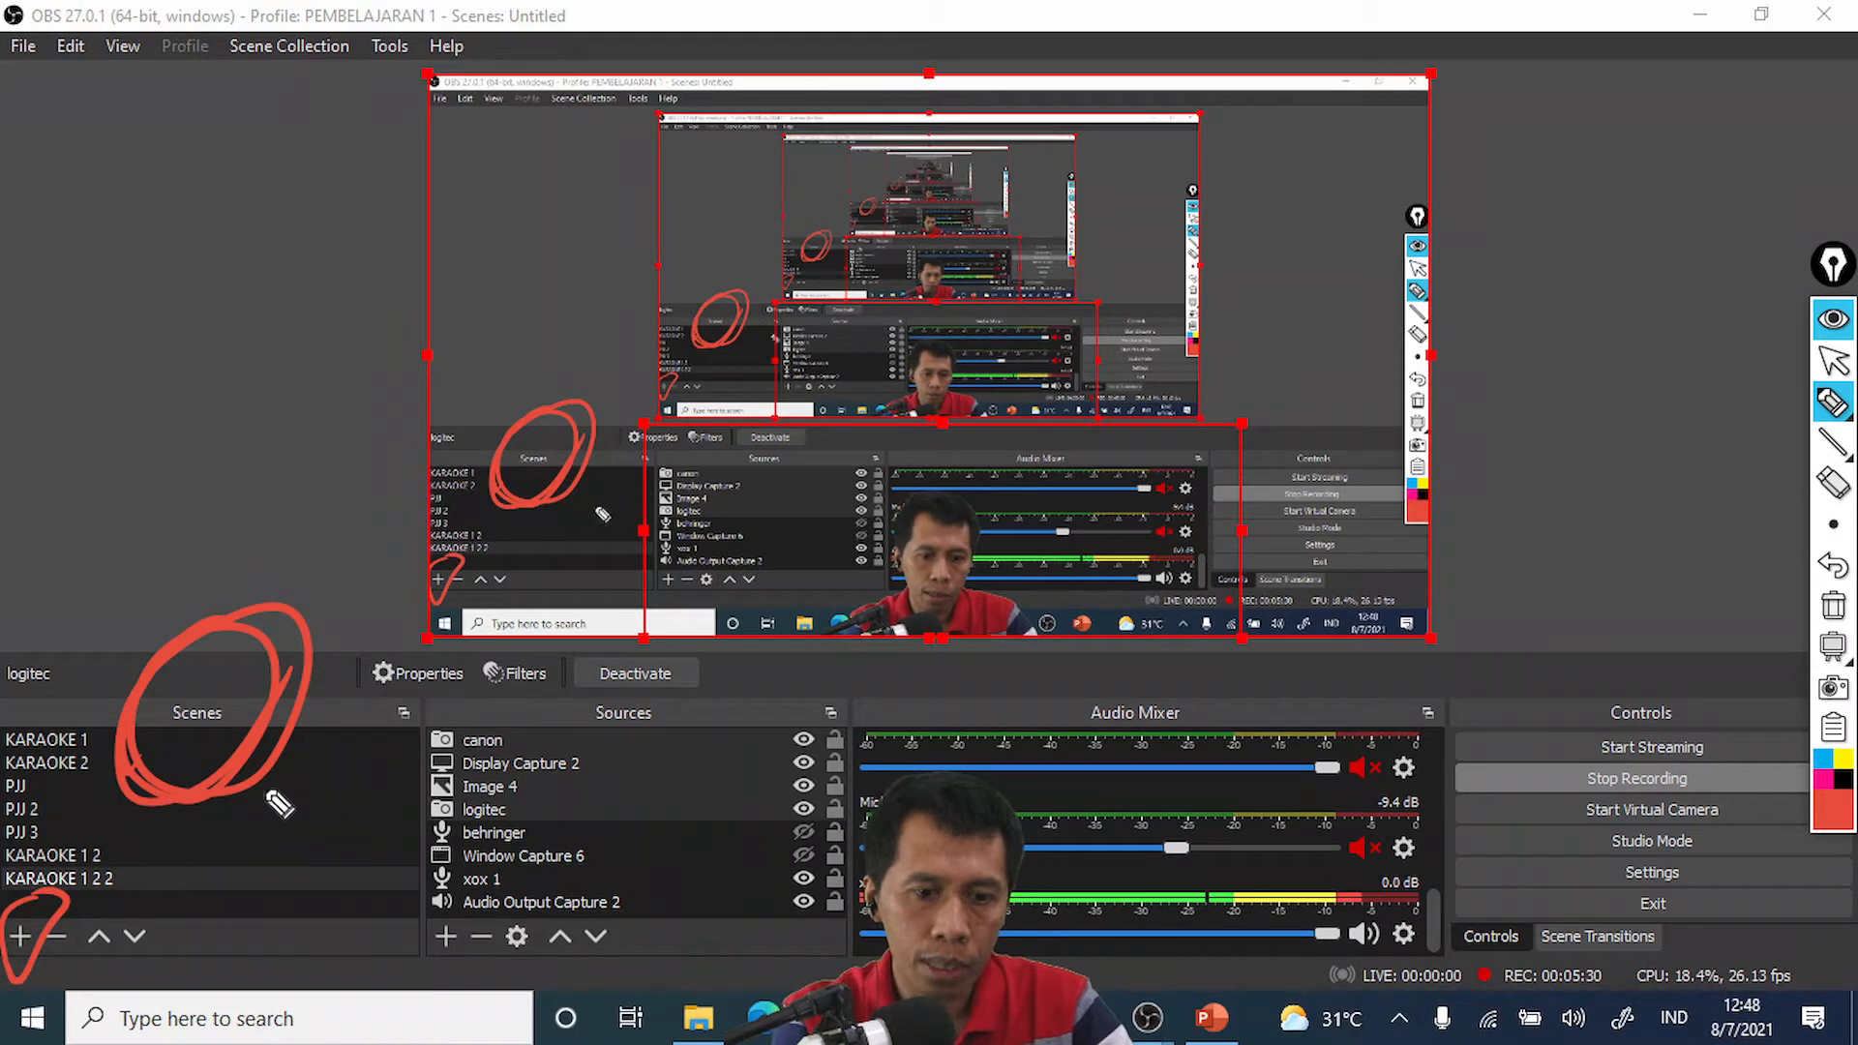
Step: Circle the Sources heading in red and link it to the circled Scenes heading with a curved line
left_click_drag(484, 675, 586, 668)
mouse_move(290, 771)
left_mouse_down()
mouse_move(531, 672)
mouse_move(638, 650)
mouse_move(670, 673)
mouse_move(623, 768)
mouse_move(569, 699)
left_mouse_up()
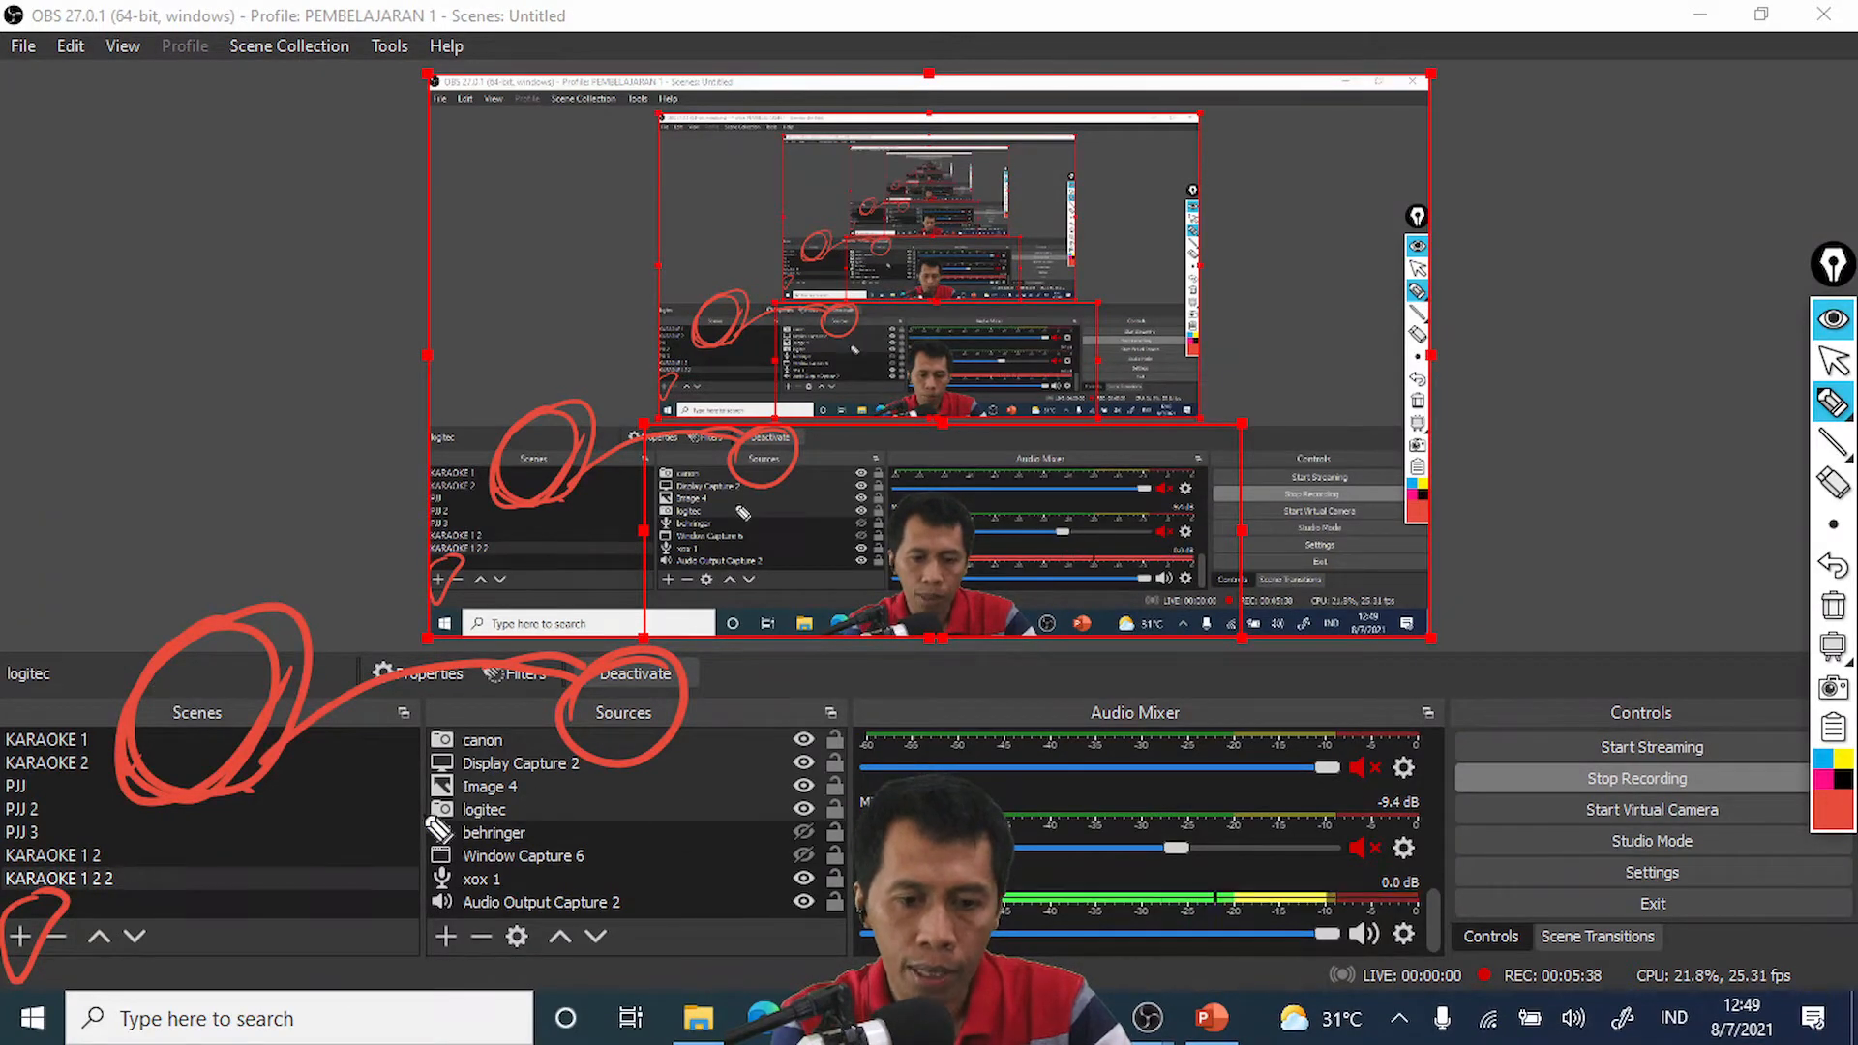
mouse_move(299, 722)
left_mouse_down()
mouse_move(510, 649)
mouse_move(628, 687)
mouse_move(659, 721)
mouse_move(664, 675)
mouse_move(567, 719)
mouse_move(684, 725)
mouse_move(562, 693)
mouse_move(657, 764)
mouse_move(703, 668)
left_mouse_up()
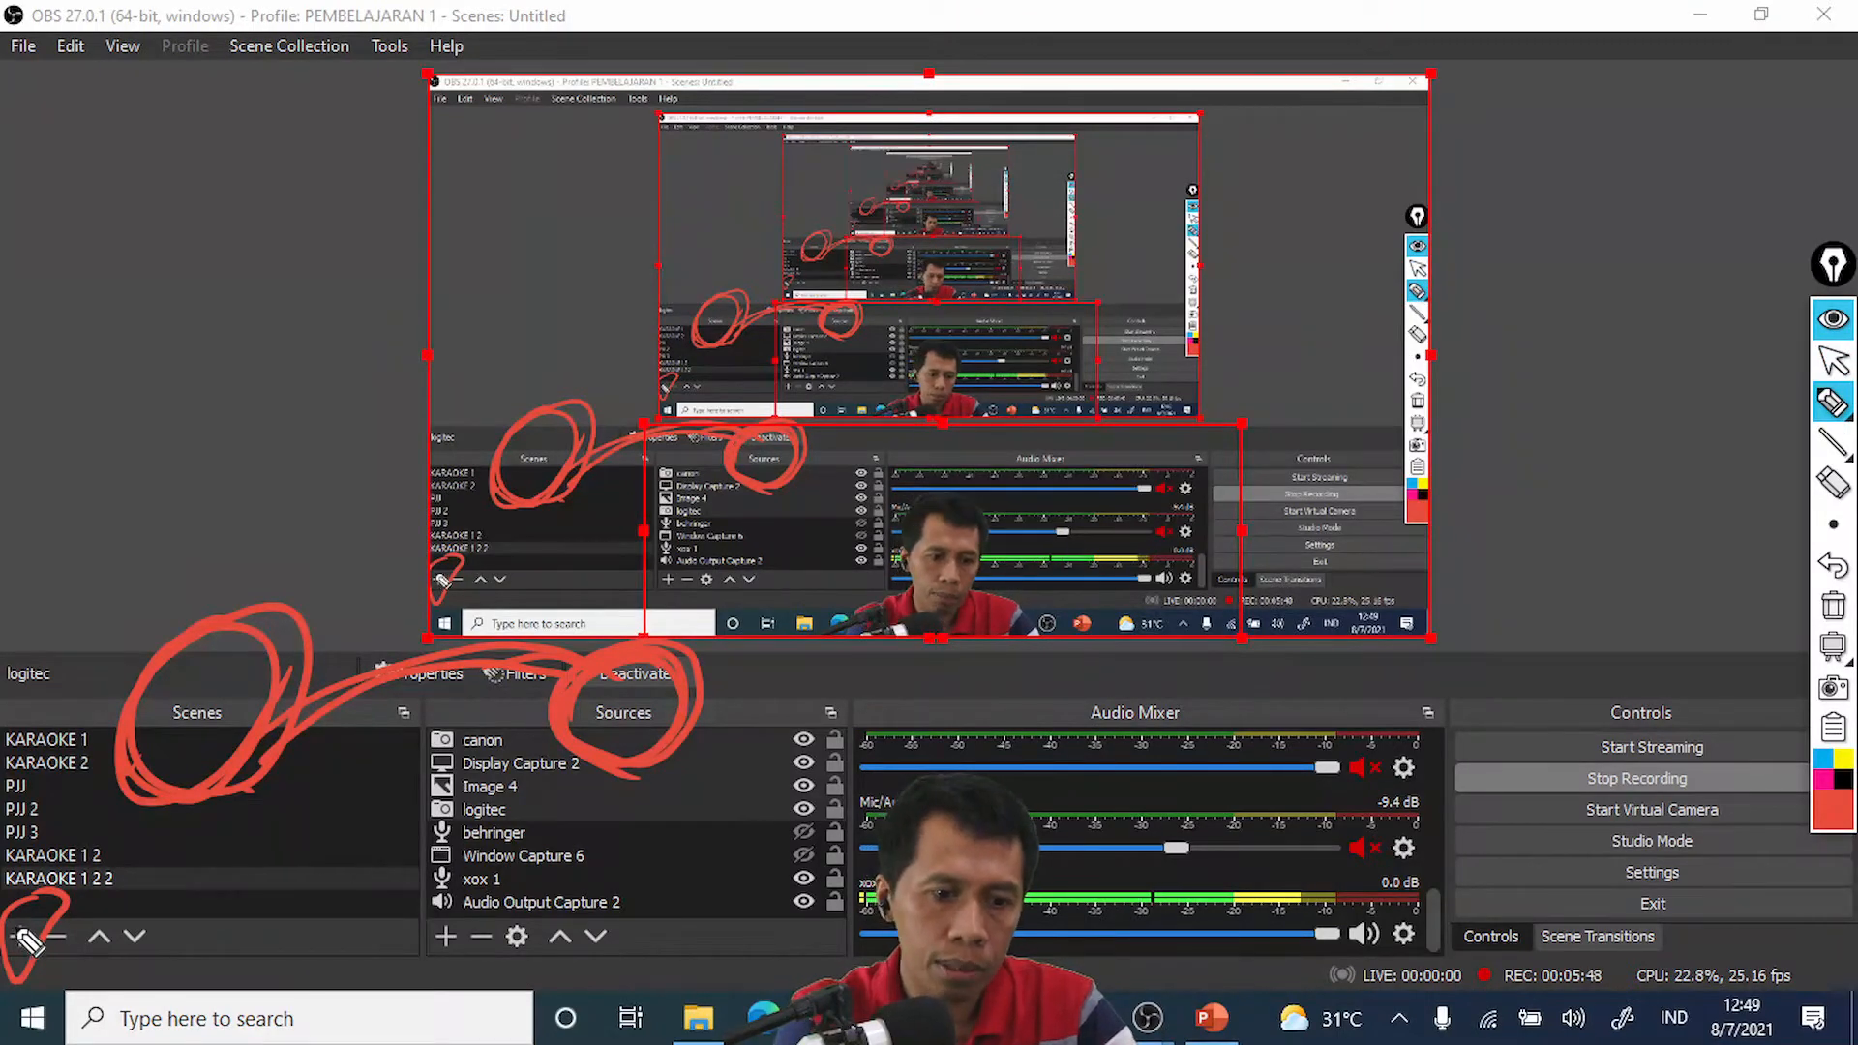
Step: Start adding a new scene and enter belajar as its name, dismissing the handwriting input panel
left_click(1834, 406)
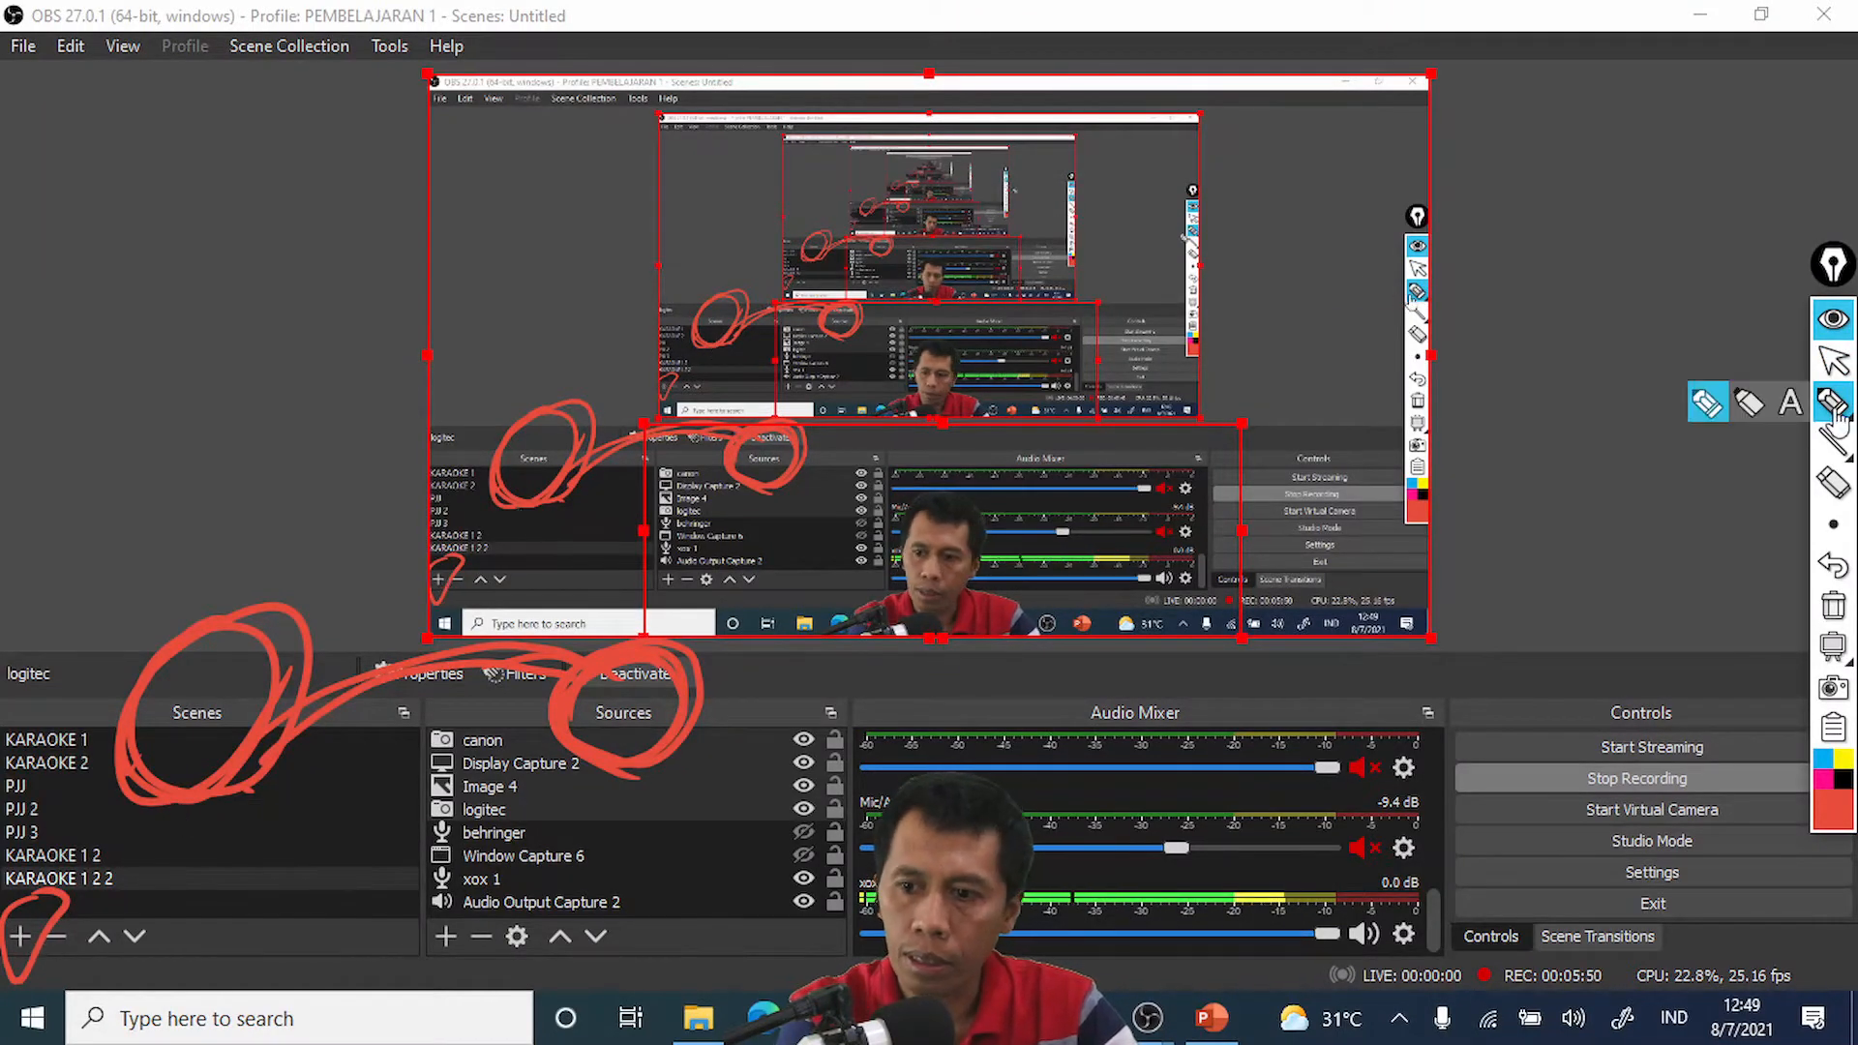
left_click(1834, 360)
left_click(17, 936)
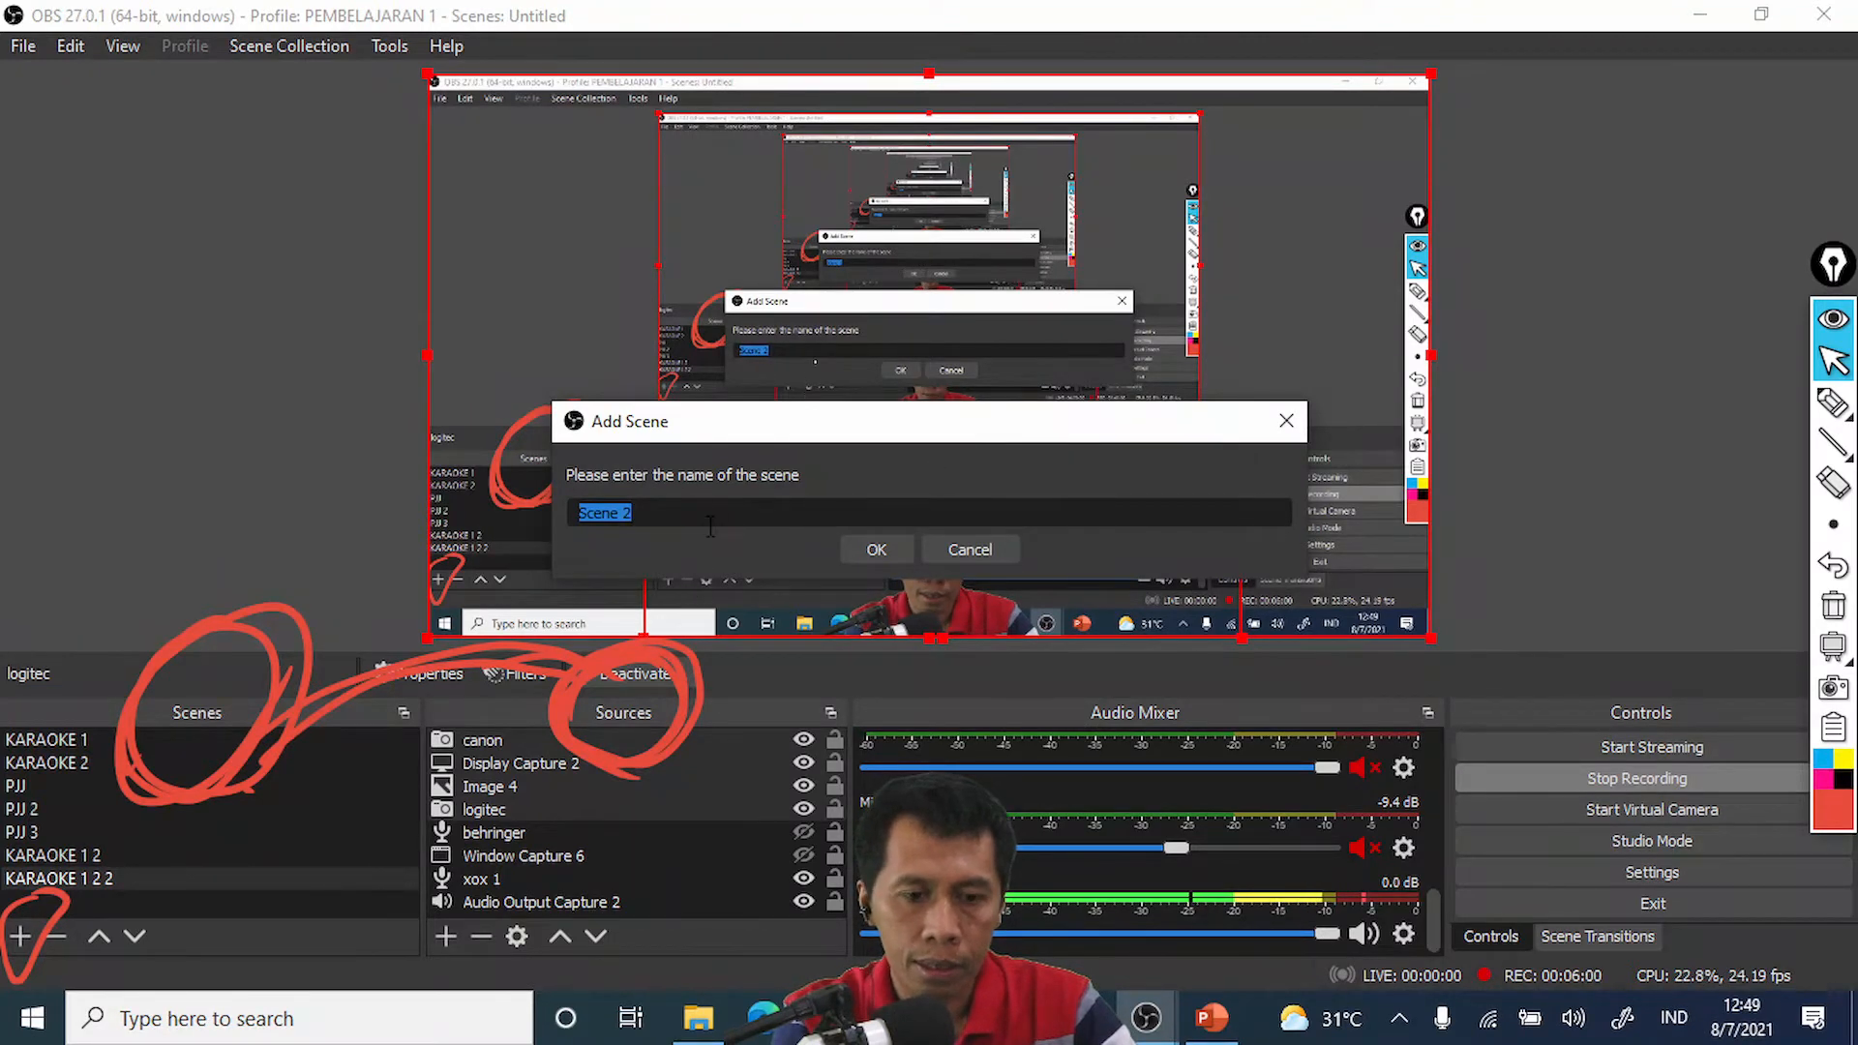
left_click(684, 509)
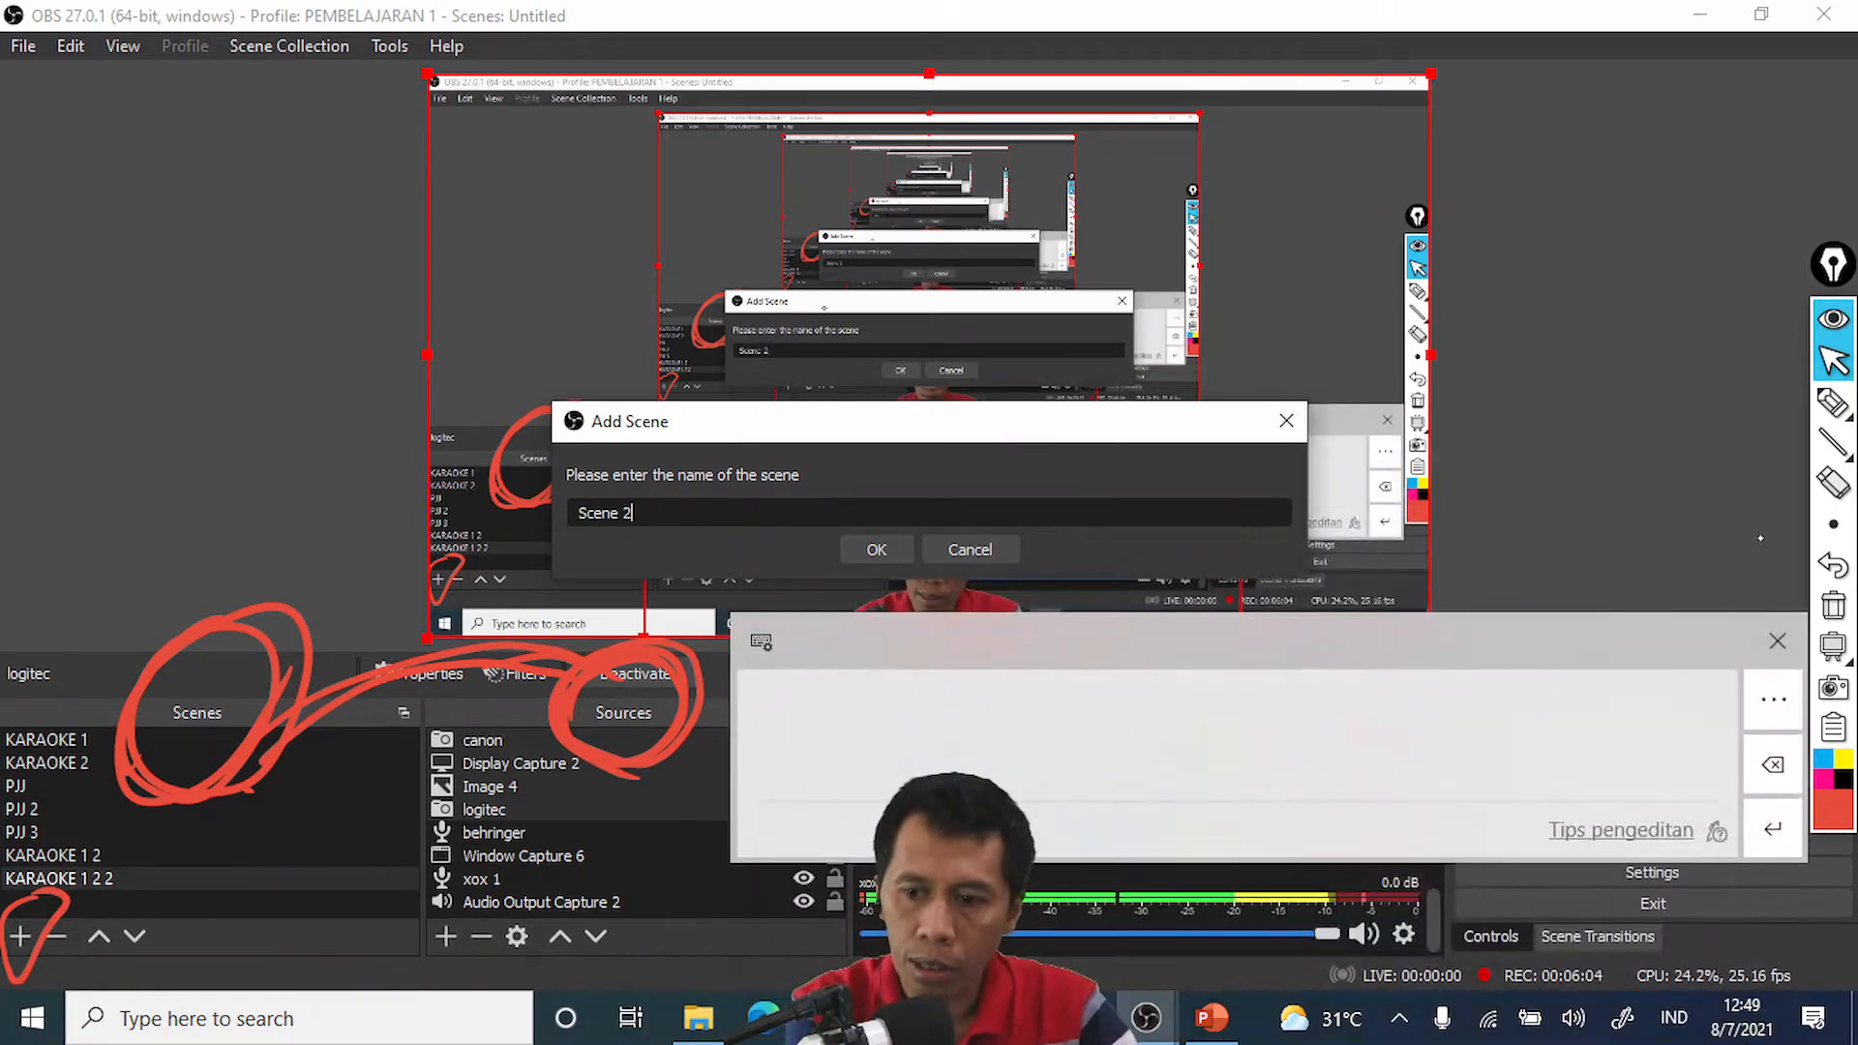
left_click(1777, 641)
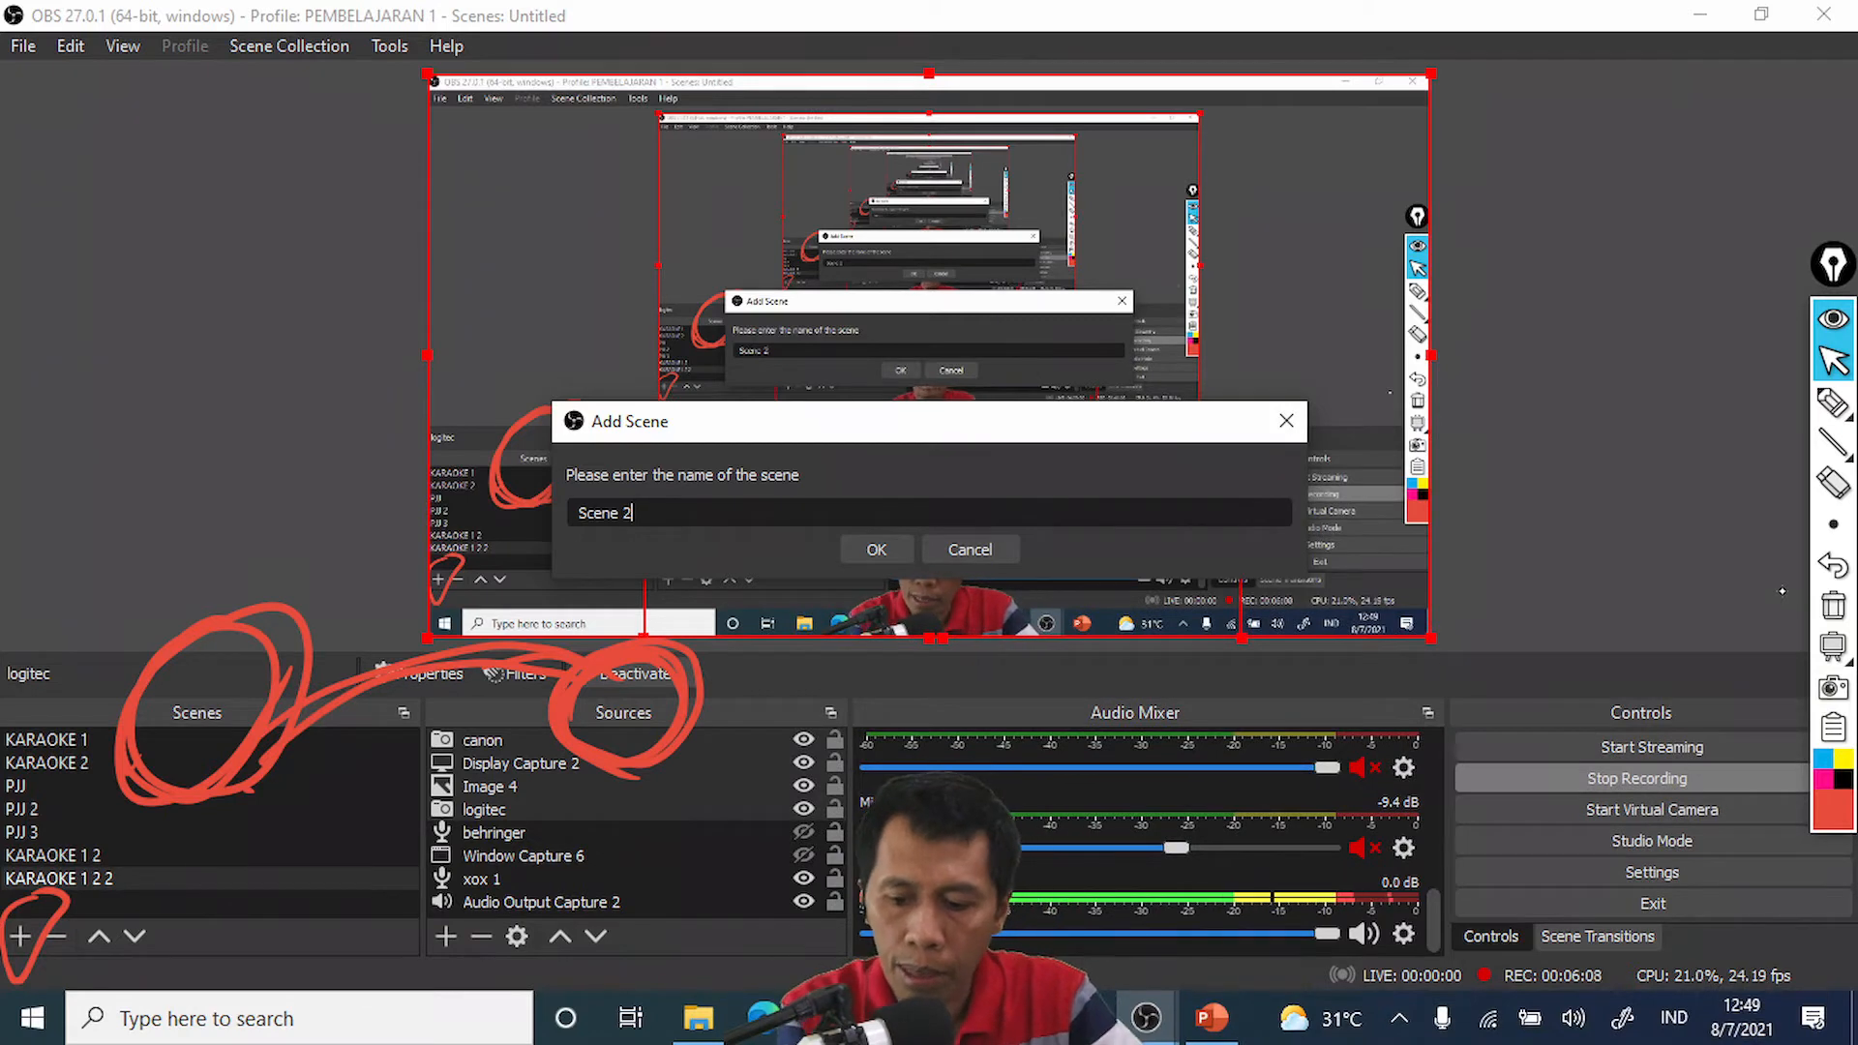
key("BackSpace")
key("BackSpace")
key("BackSpace")
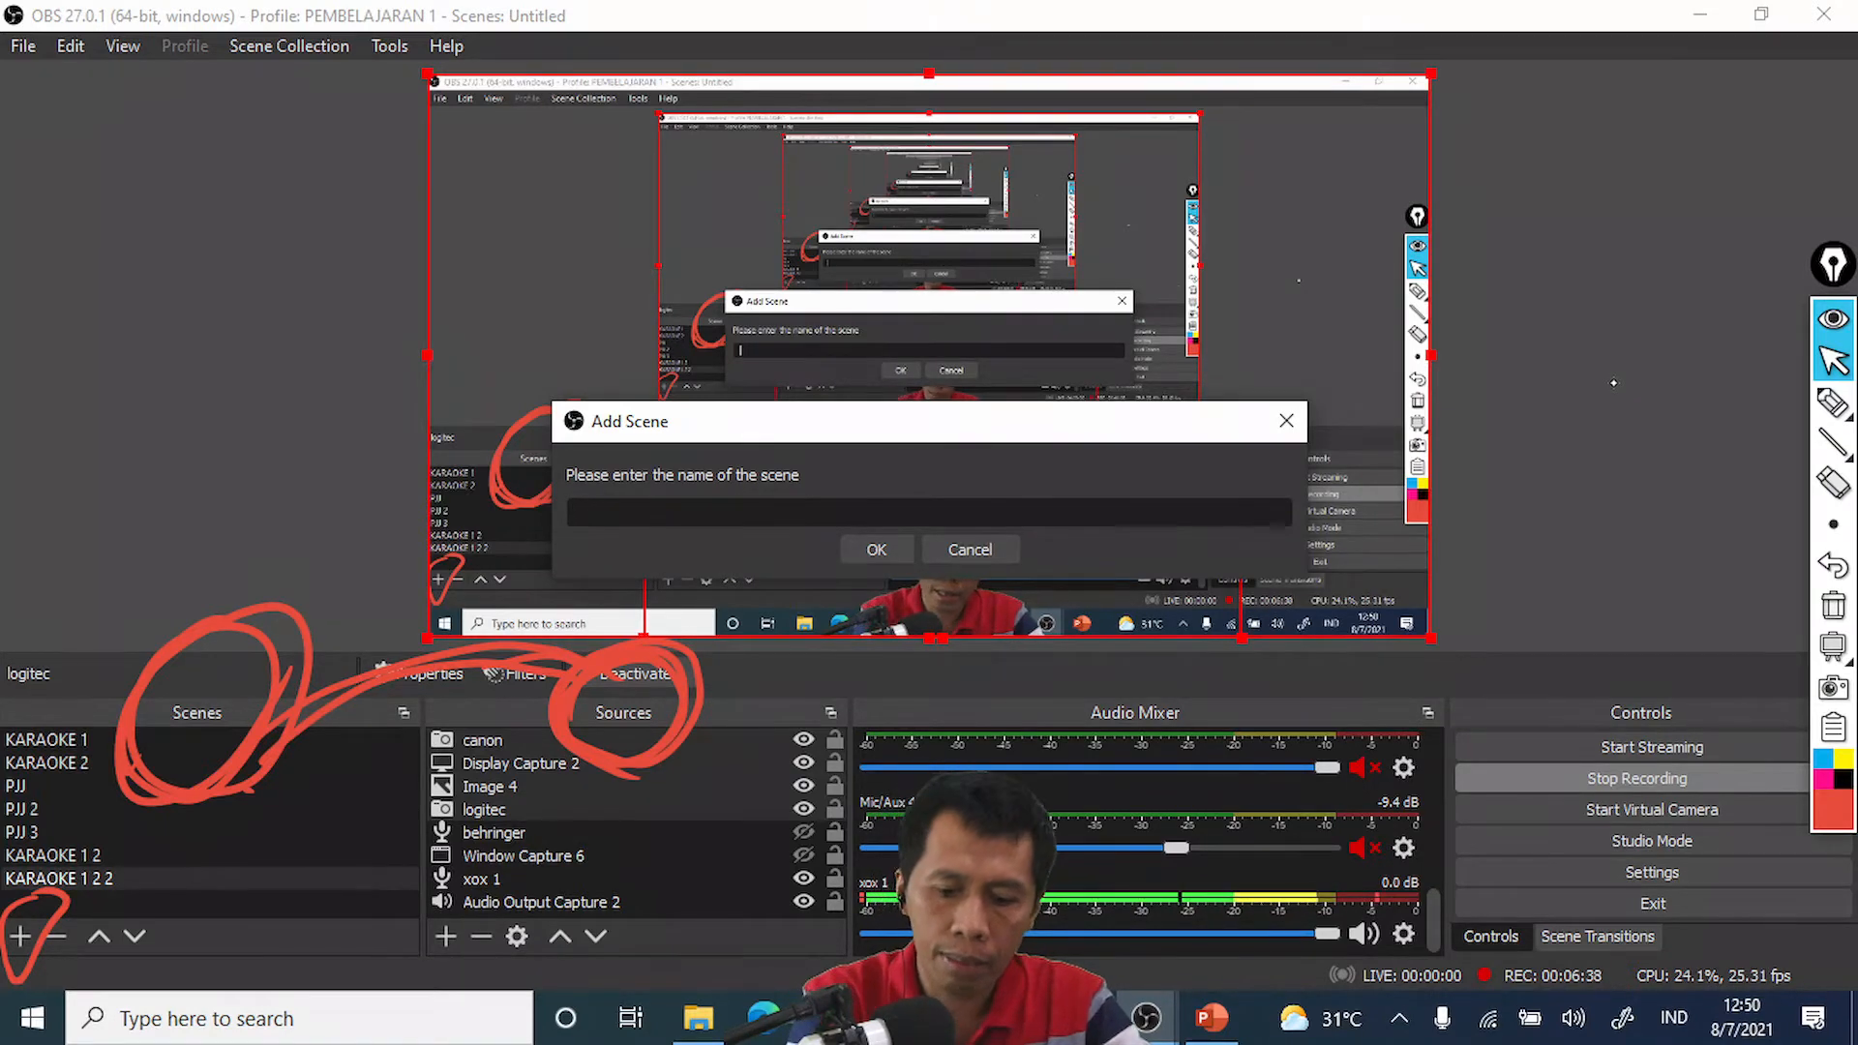
type("la")
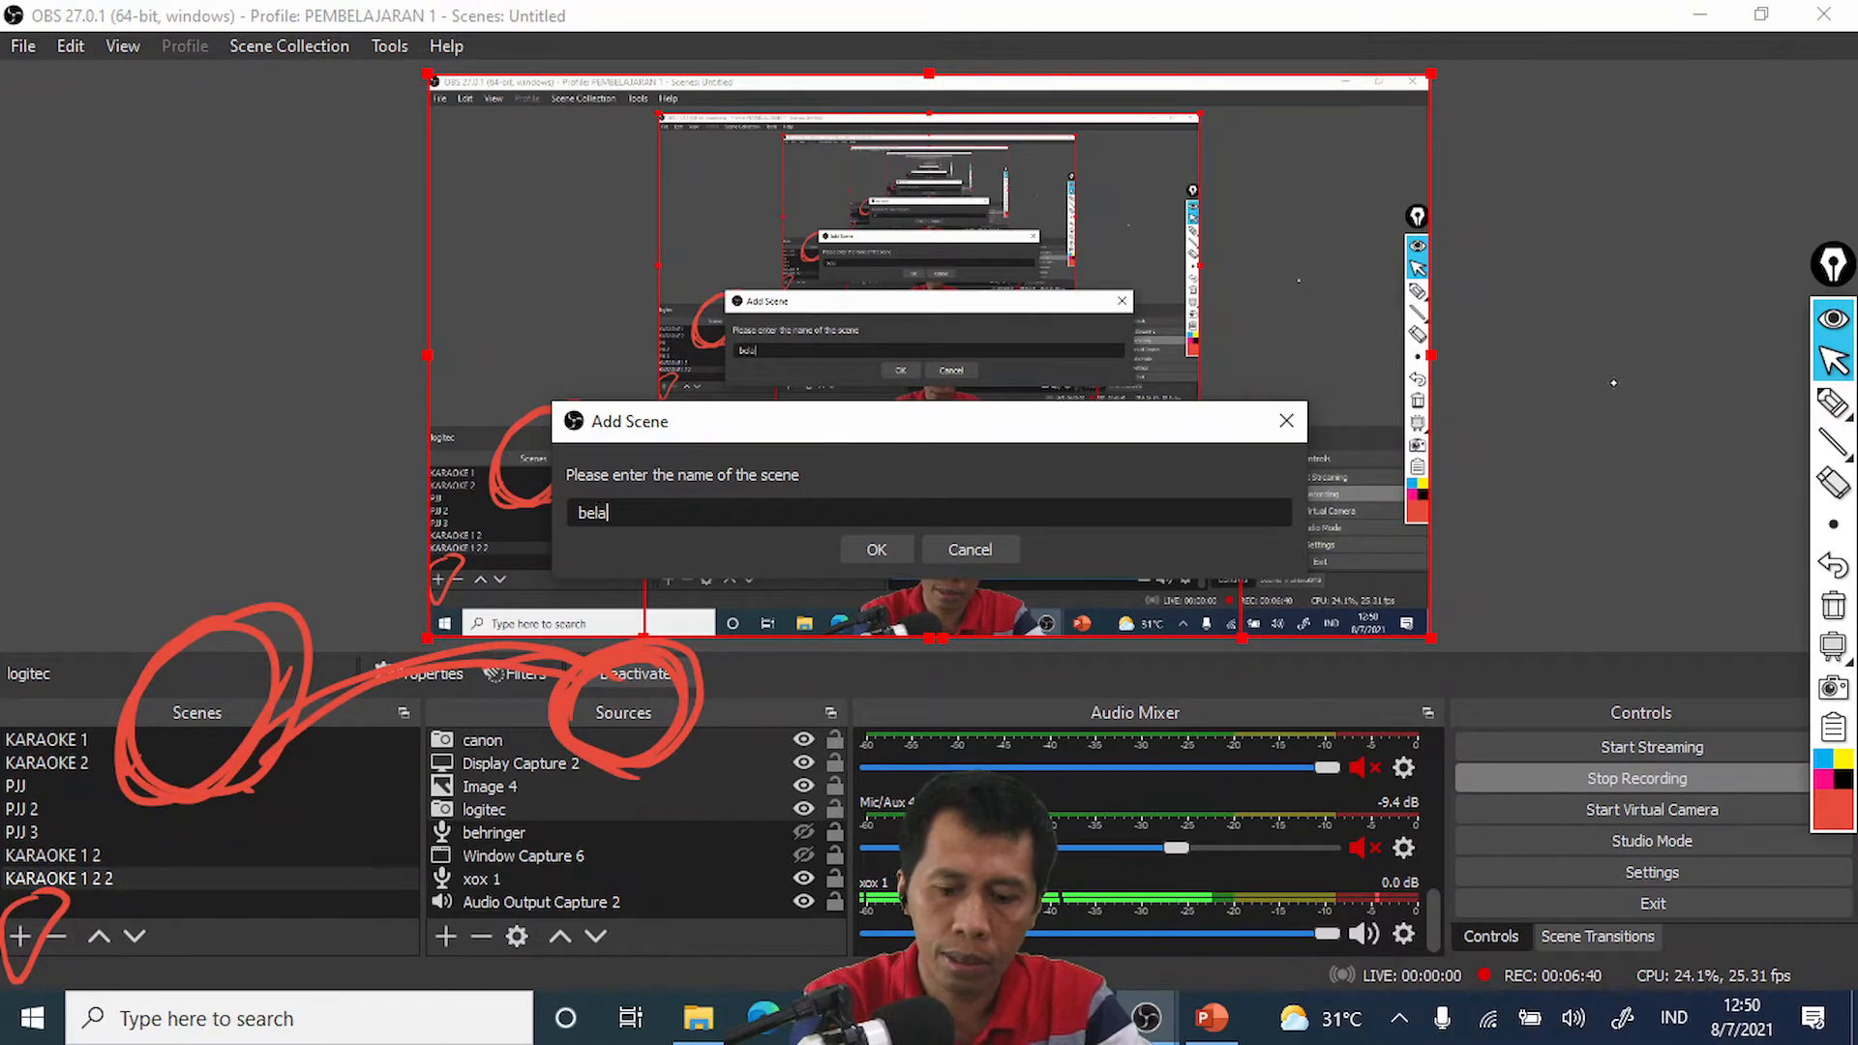
type("jar")
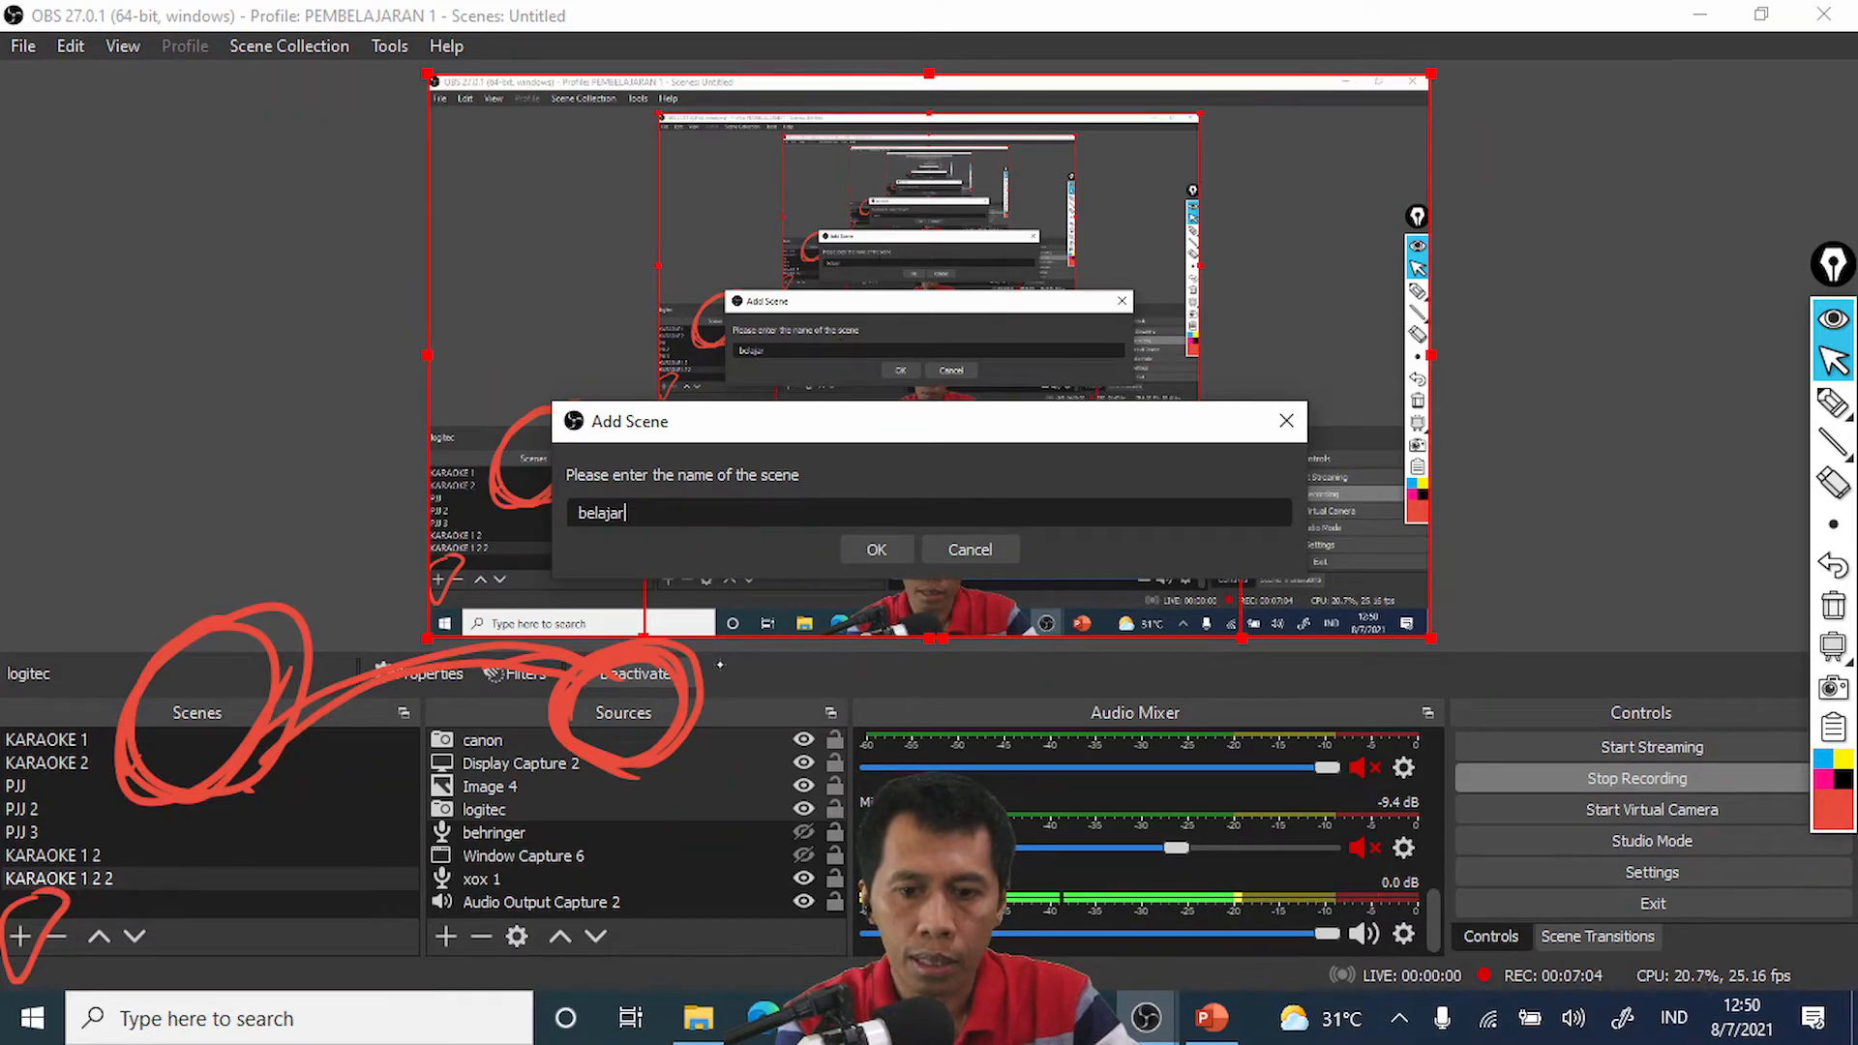
Step: Erase the red marks around Scenes, Sources and the plus sign, and confirm adding the belajar scene
left_click(1835, 484)
mouse_move(692, 700)
left_mouse_down()
mouse_move(578, 682)
mouse_move(291, 702)
mouse_move(286, 624)
mouse_move(239, 657)
left_mouse_up()
mouse_move(193, 724)
left_mouse_down()
mouse_move(170, 783)
mouse_move(182, 824)
mouse_move(273, 781)
left_mouse_up()
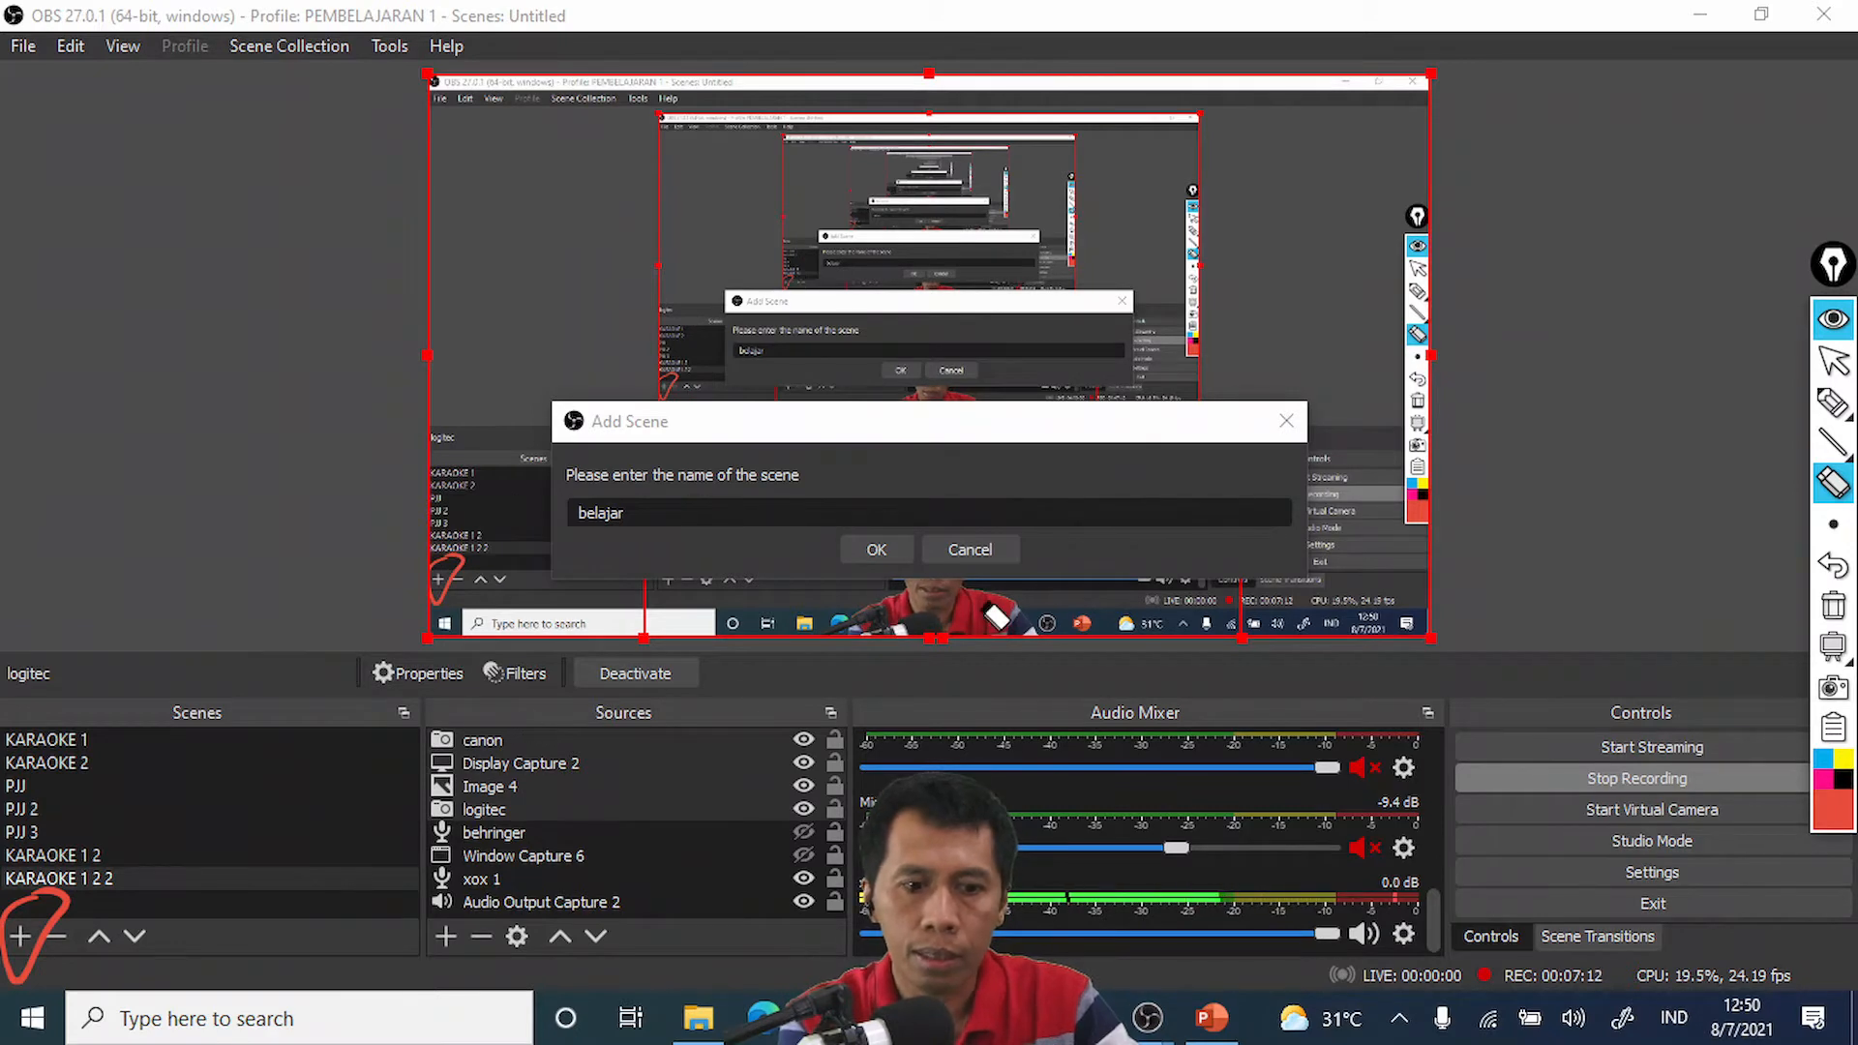
mouse_move(124, 880)
left_mouse_down()
mouse_move(44, 979)
mouse_move(33, 887)
left_mouse_up()
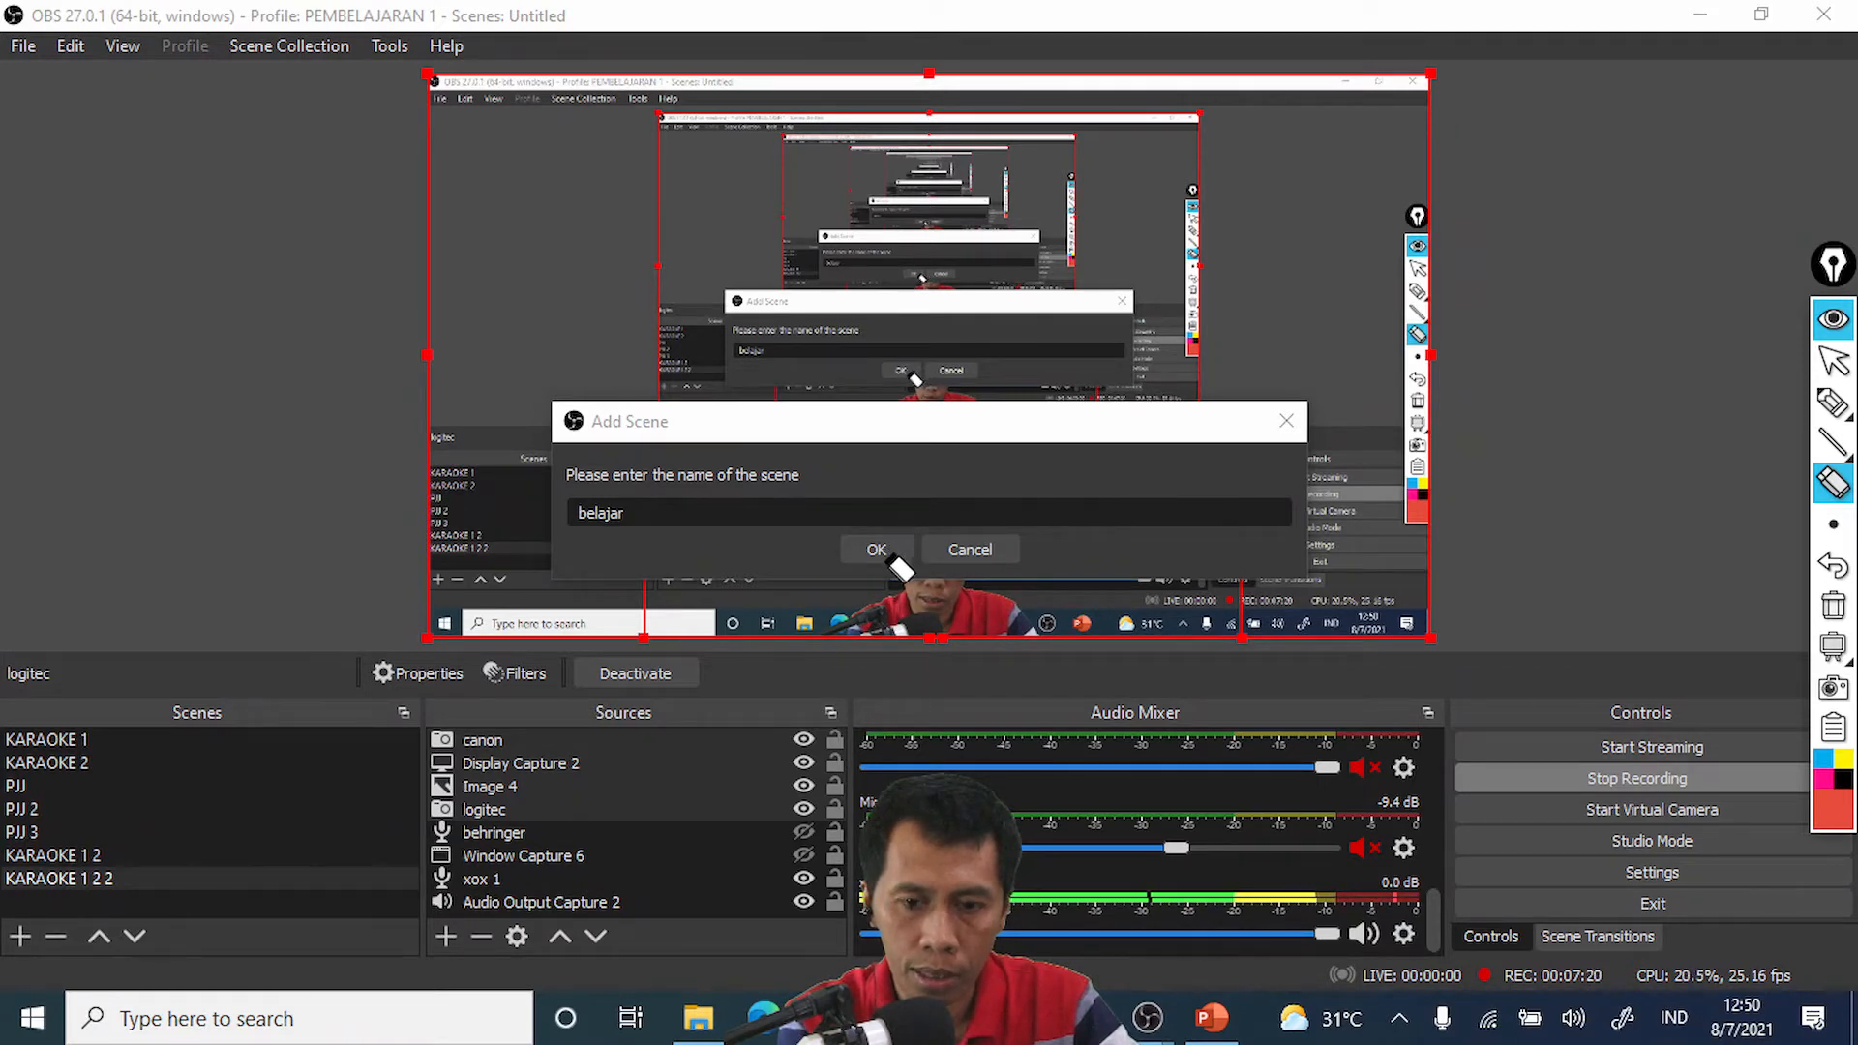
left_click(1833, 361)
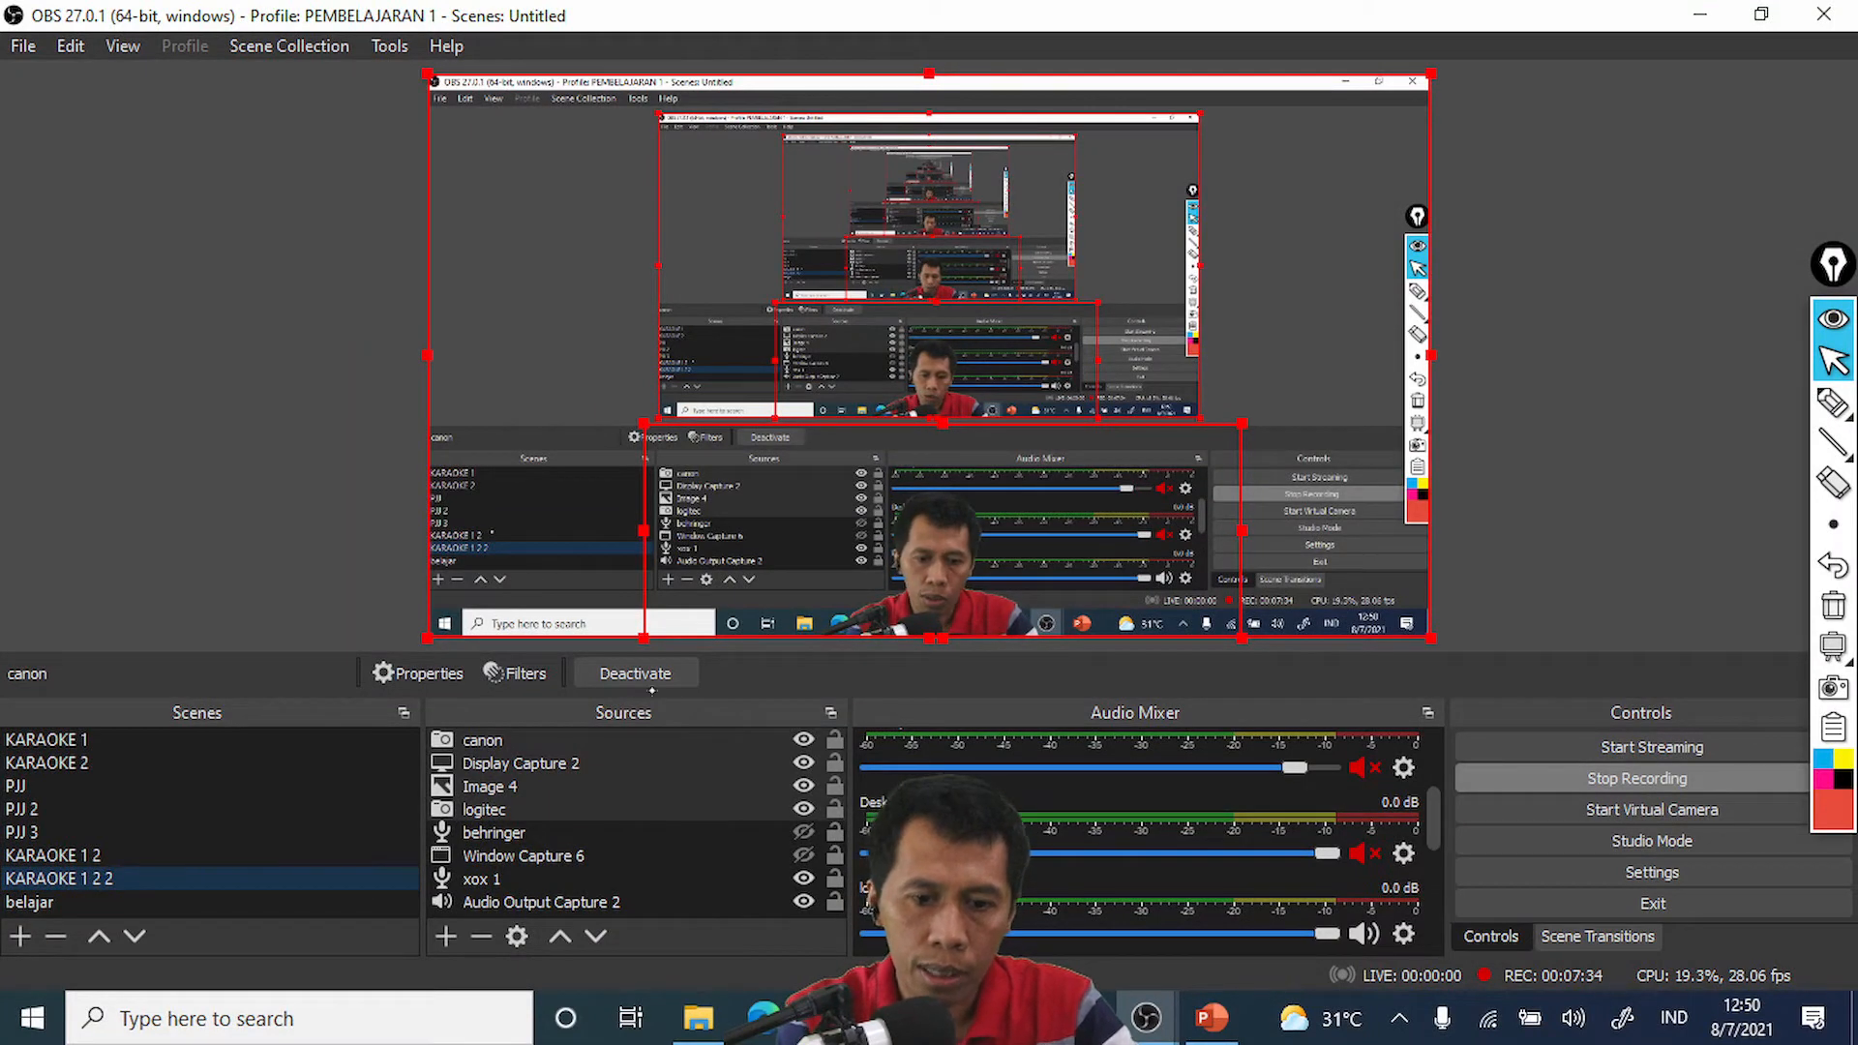
Step: Circle the whole Sources list in red, and erase the circle again
left_click(1833, 401)
mouse_move(685, 644)
left_mouse_down()
mouse_move(427, 781)
mouse_move(762, 651)
mouse_move(455, 963)
mouse_move(775, 692)
mouse_move(503, 982)
mouse_move(779, 736)
left_mouse_up()
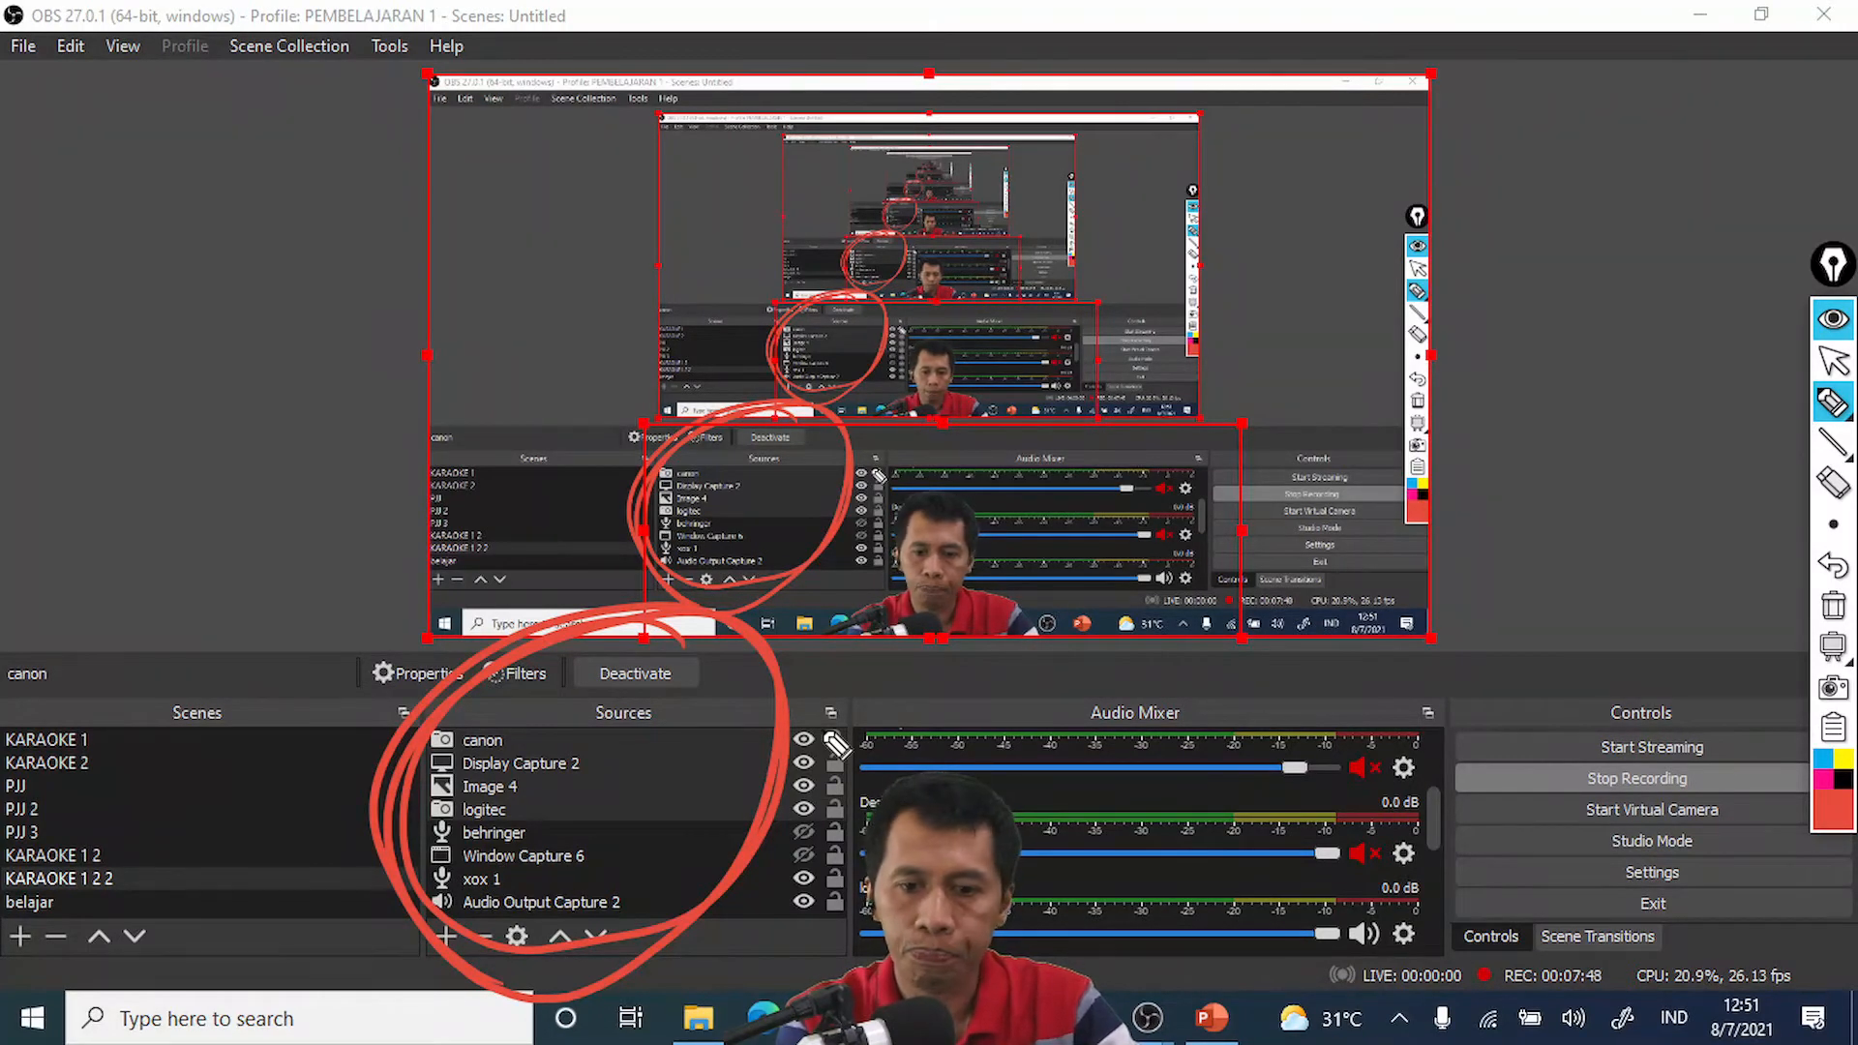
left_click(1833, 481)
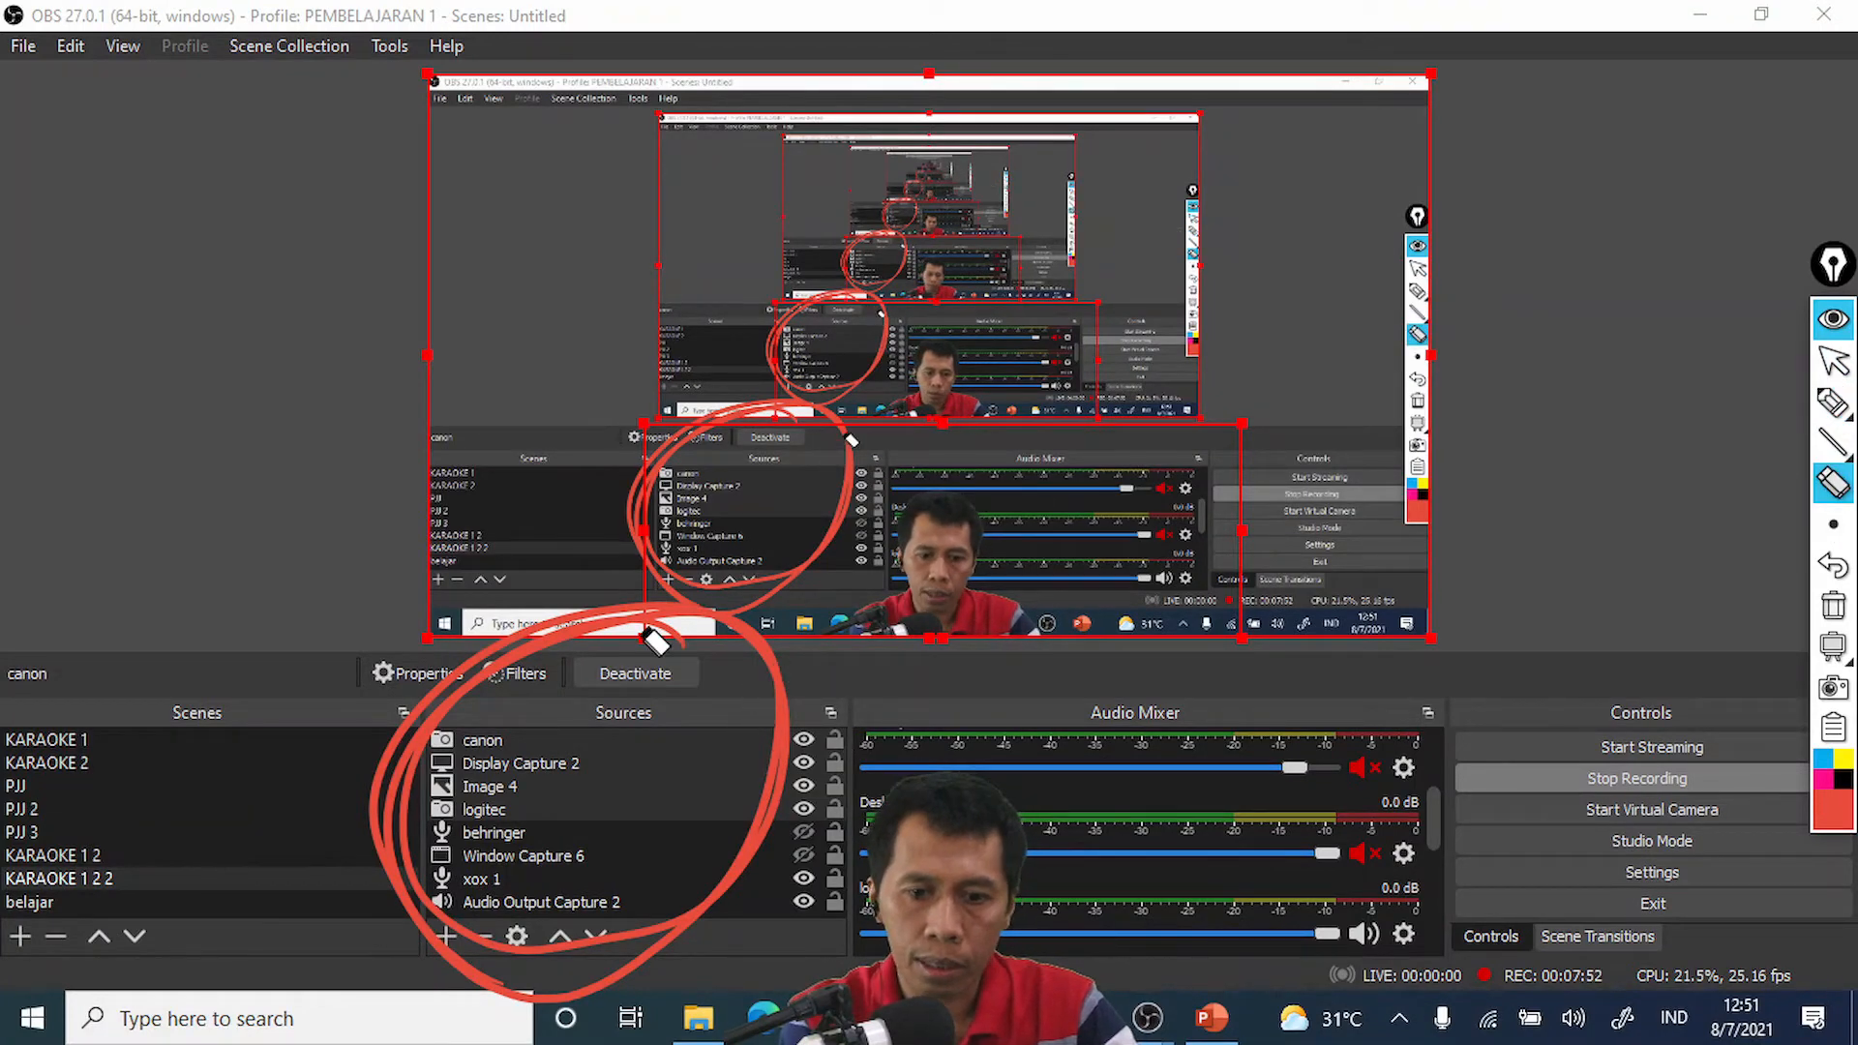
left_click(741, 670)
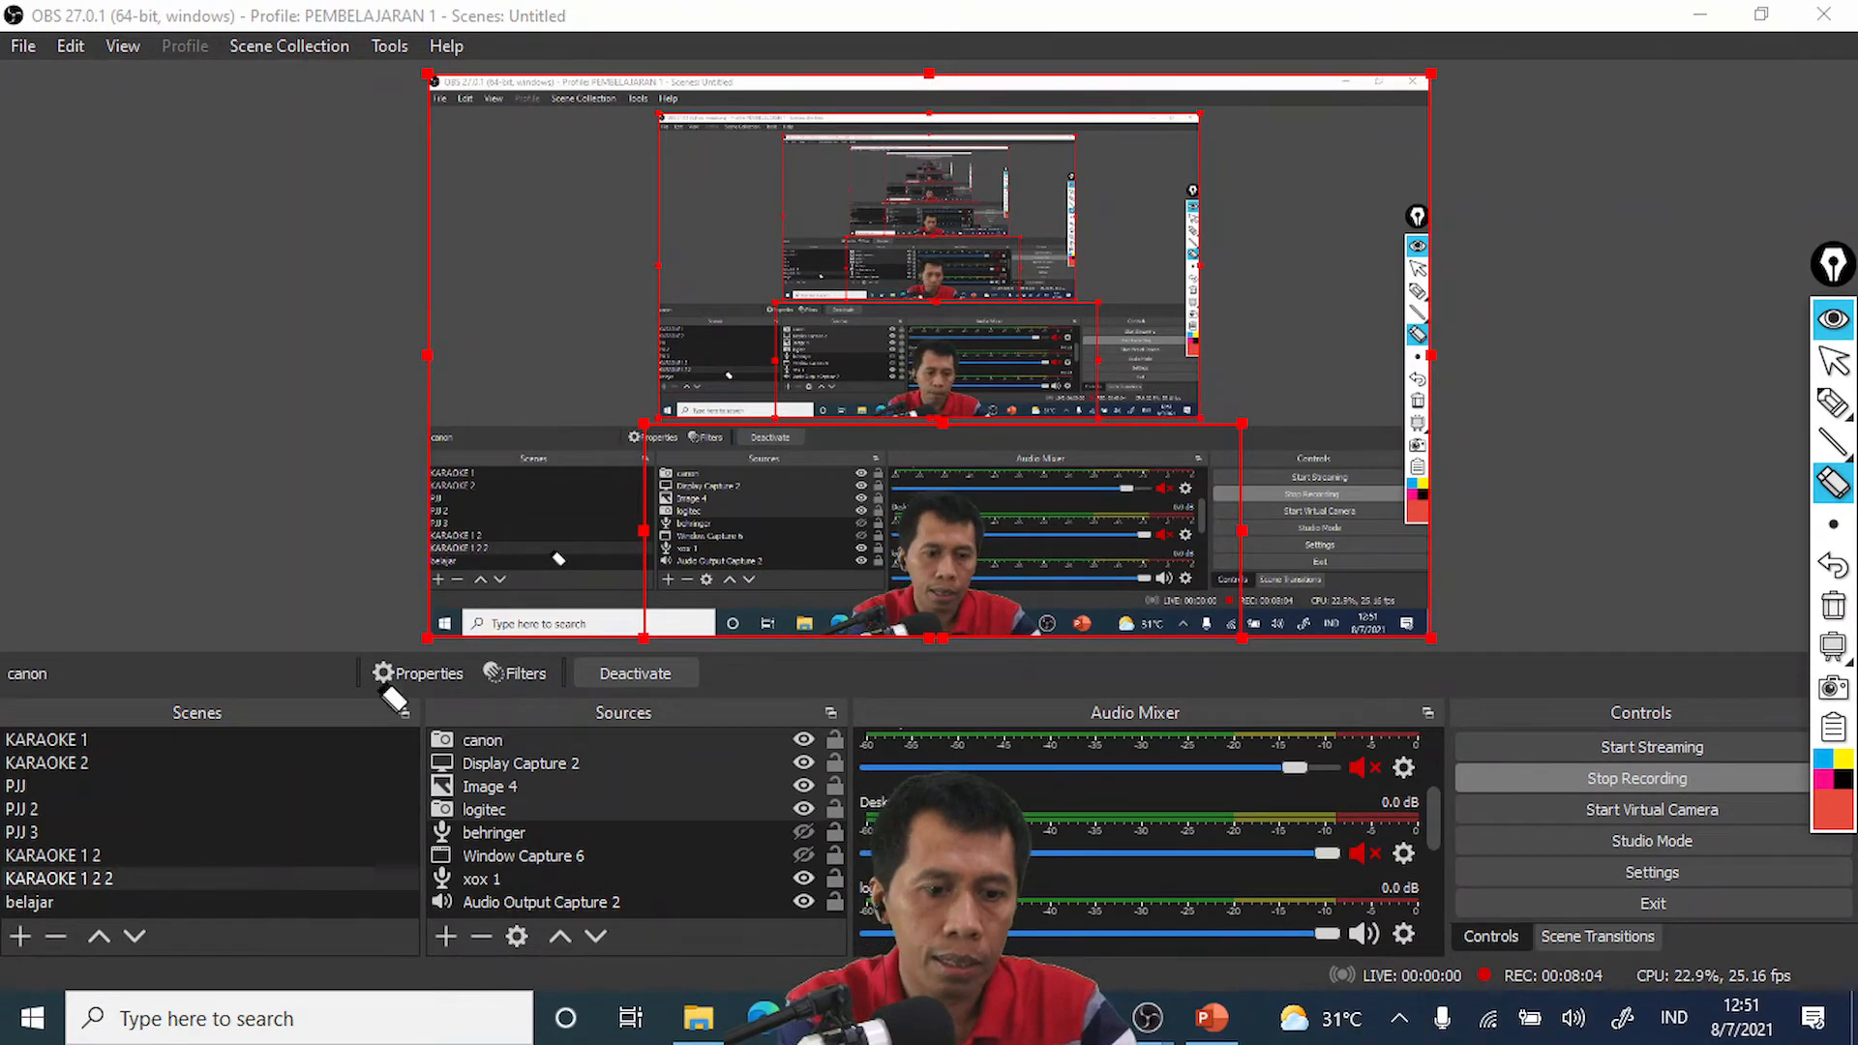
Step: Draw a red arrow pointing to the KARAOKE 1 2 2 scene and tick the canon and Display Capture 2 sources
left_click(1833, 402)
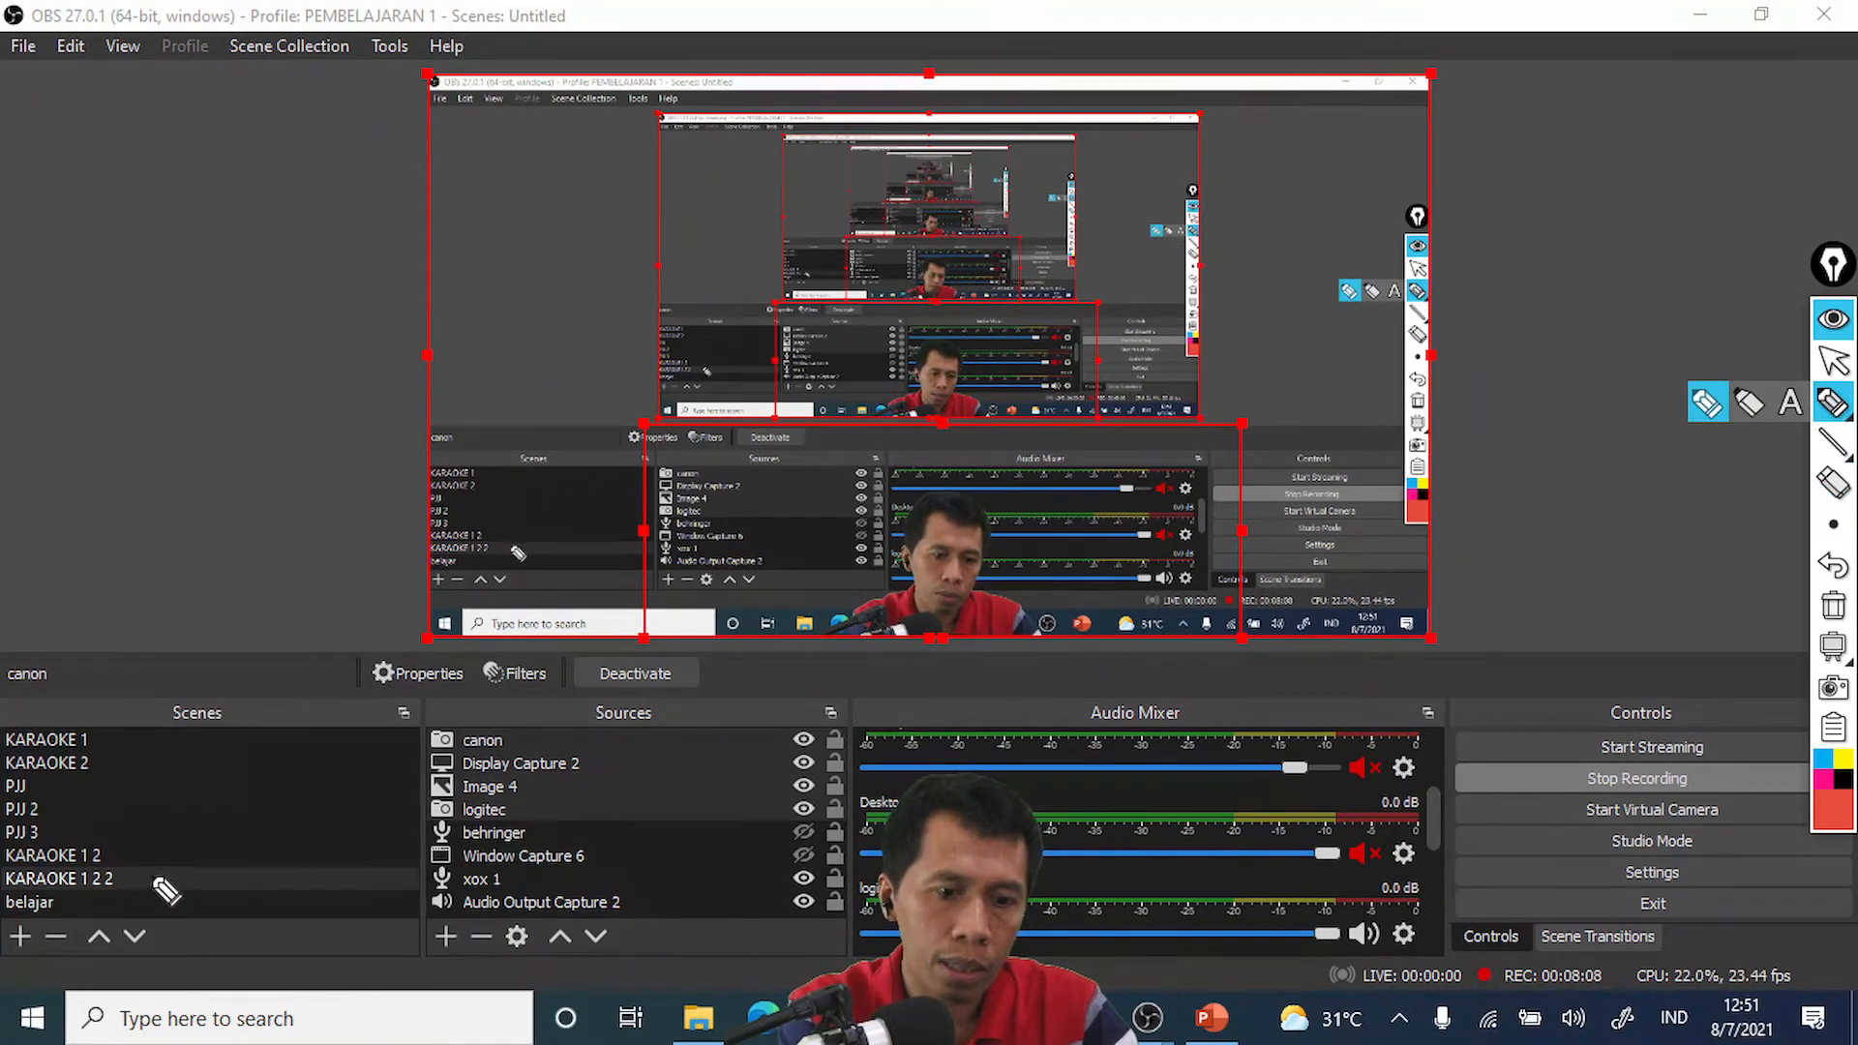
mouse_move(310, 579)
left_mouse_down()
mouse_move(166, 840)
mouse_move(128, 868)
mouse_move(161, 879)
mouse_move(137, 864)
left_mouse_up()
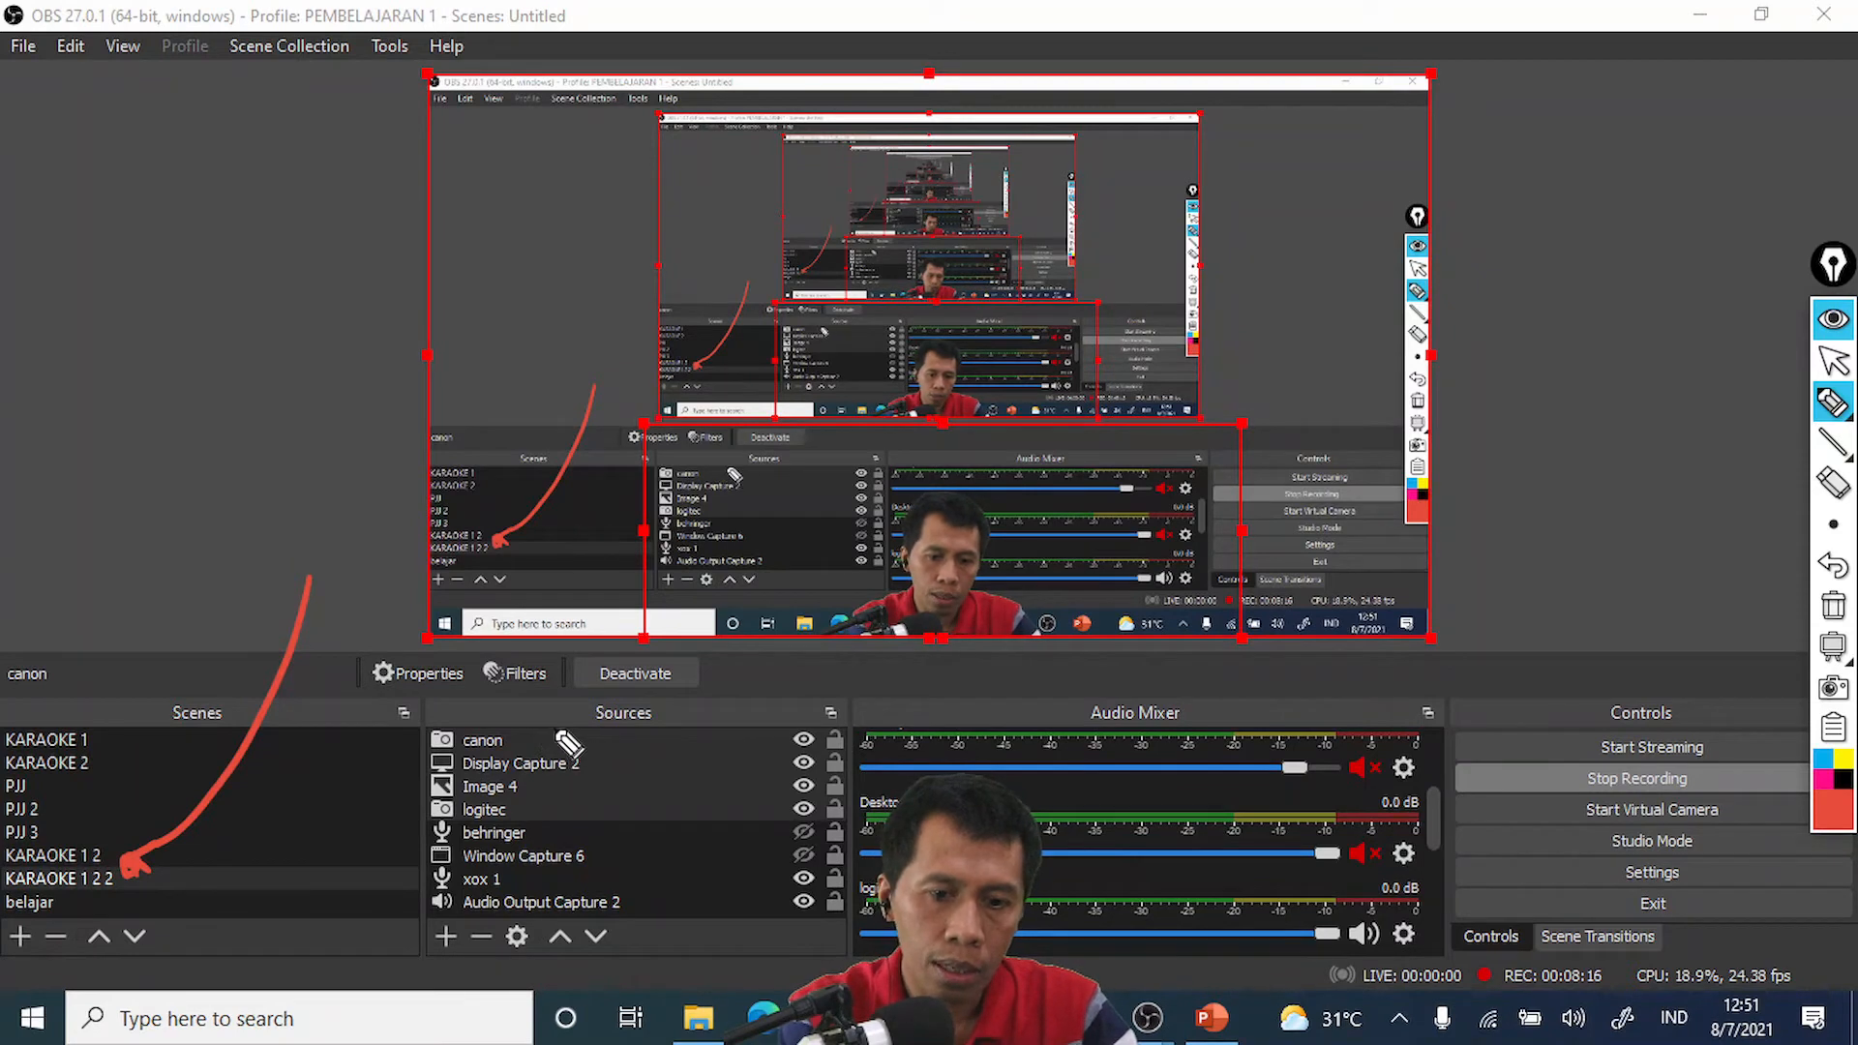
left_click_drag(550, 728, 578, 715)
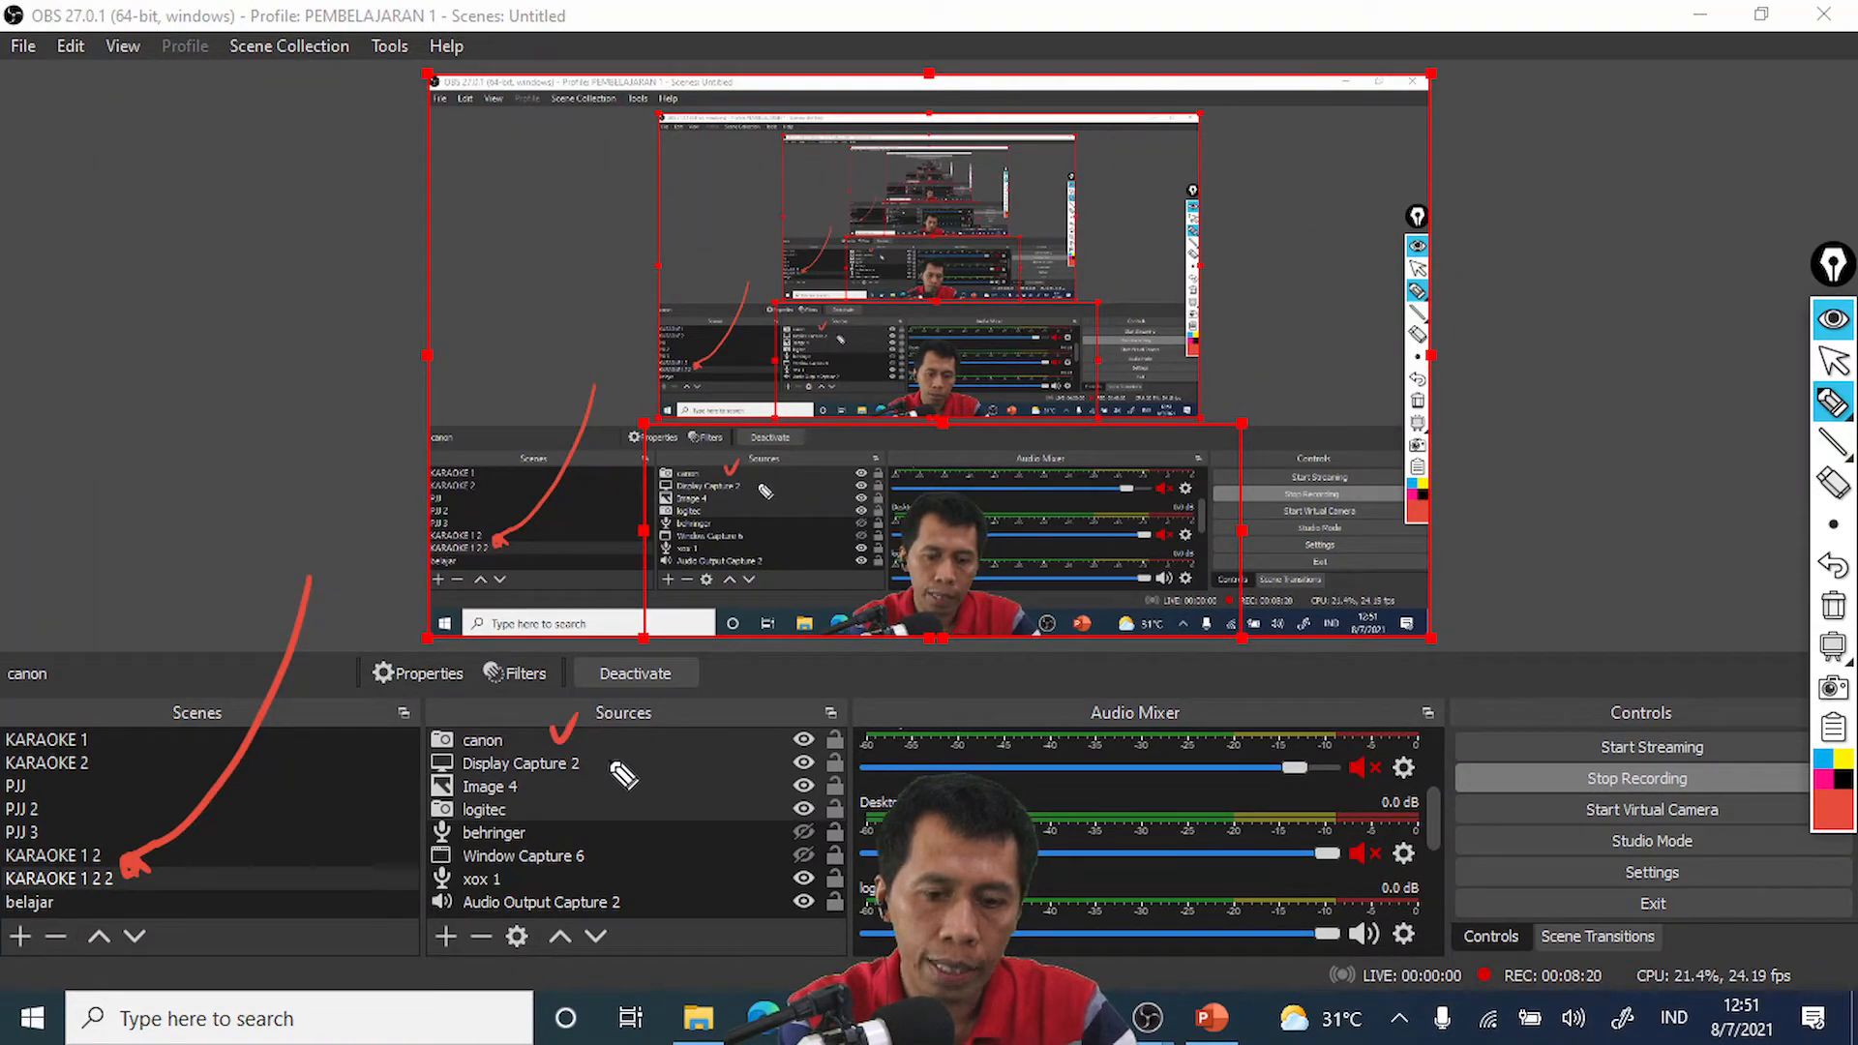
left_click_drag(601, 760, 629, 756)
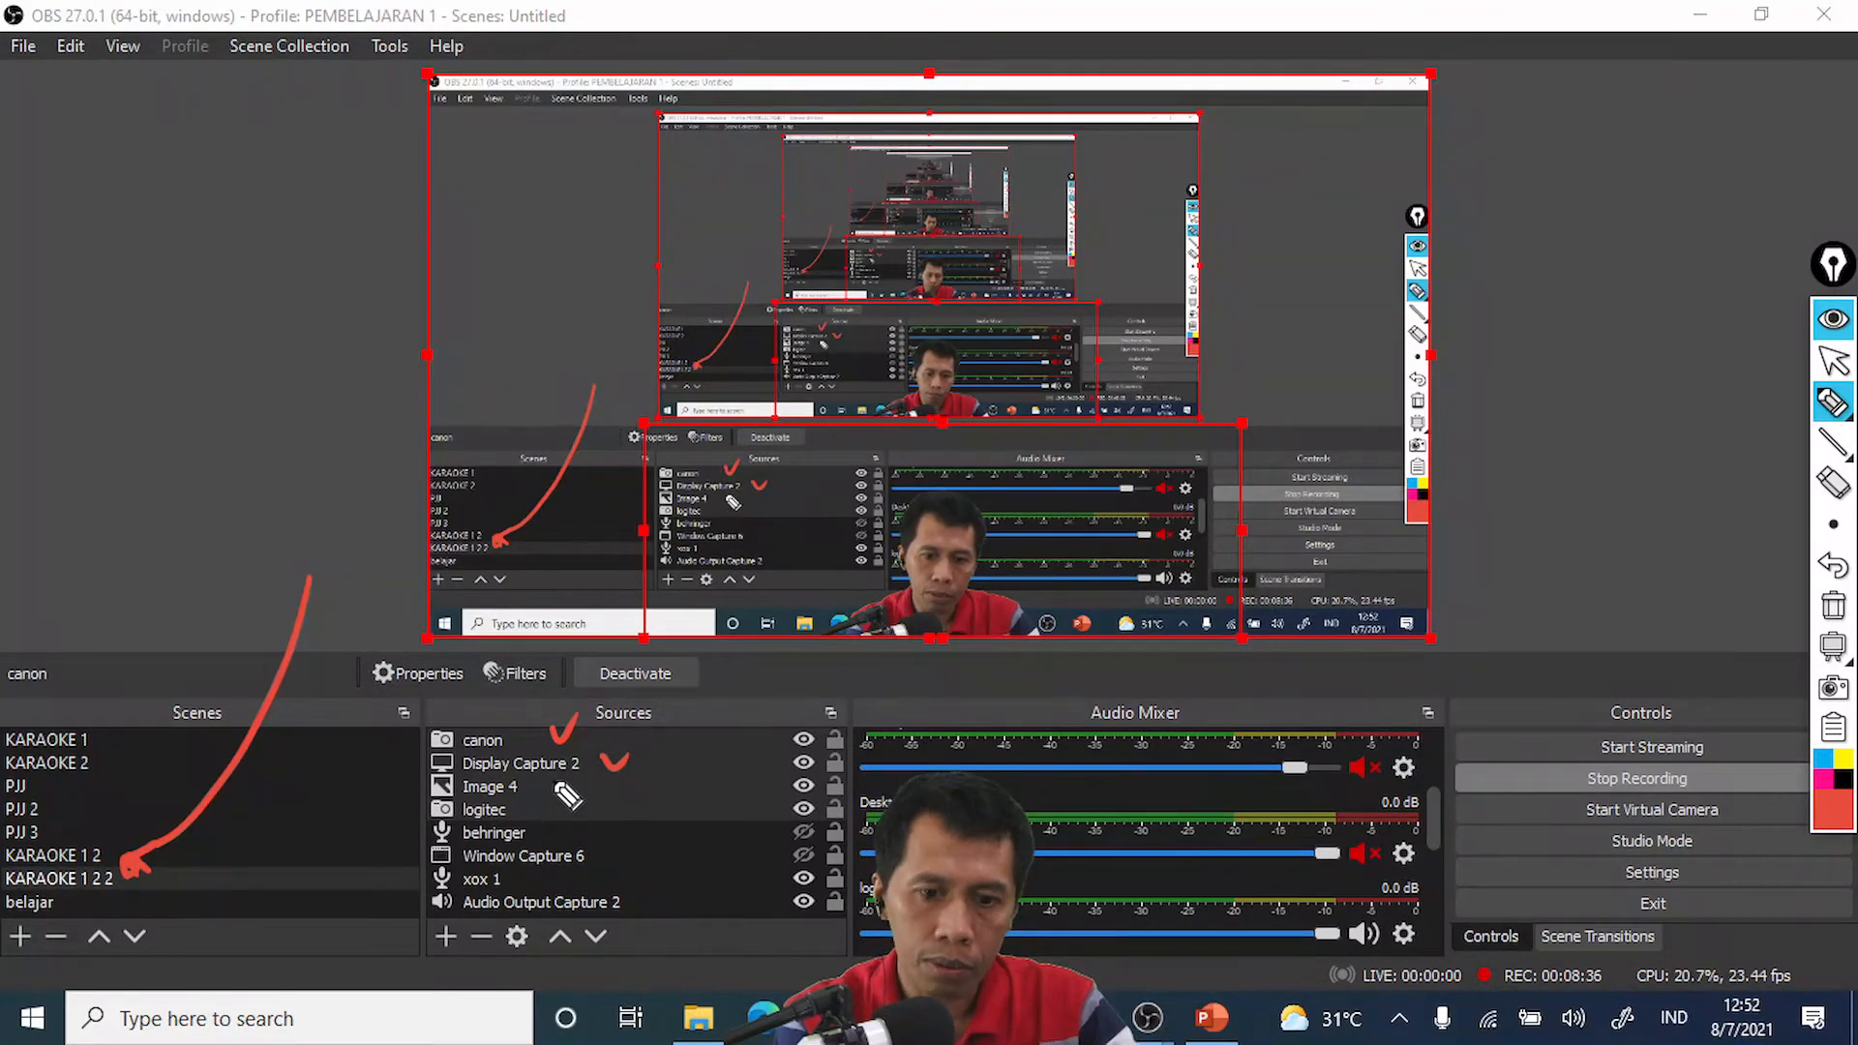
Step: Tick the Image 4 source in red and circle the lowest channels of the Audio Mixer
left_click_drag(552, 779, 579, 773)
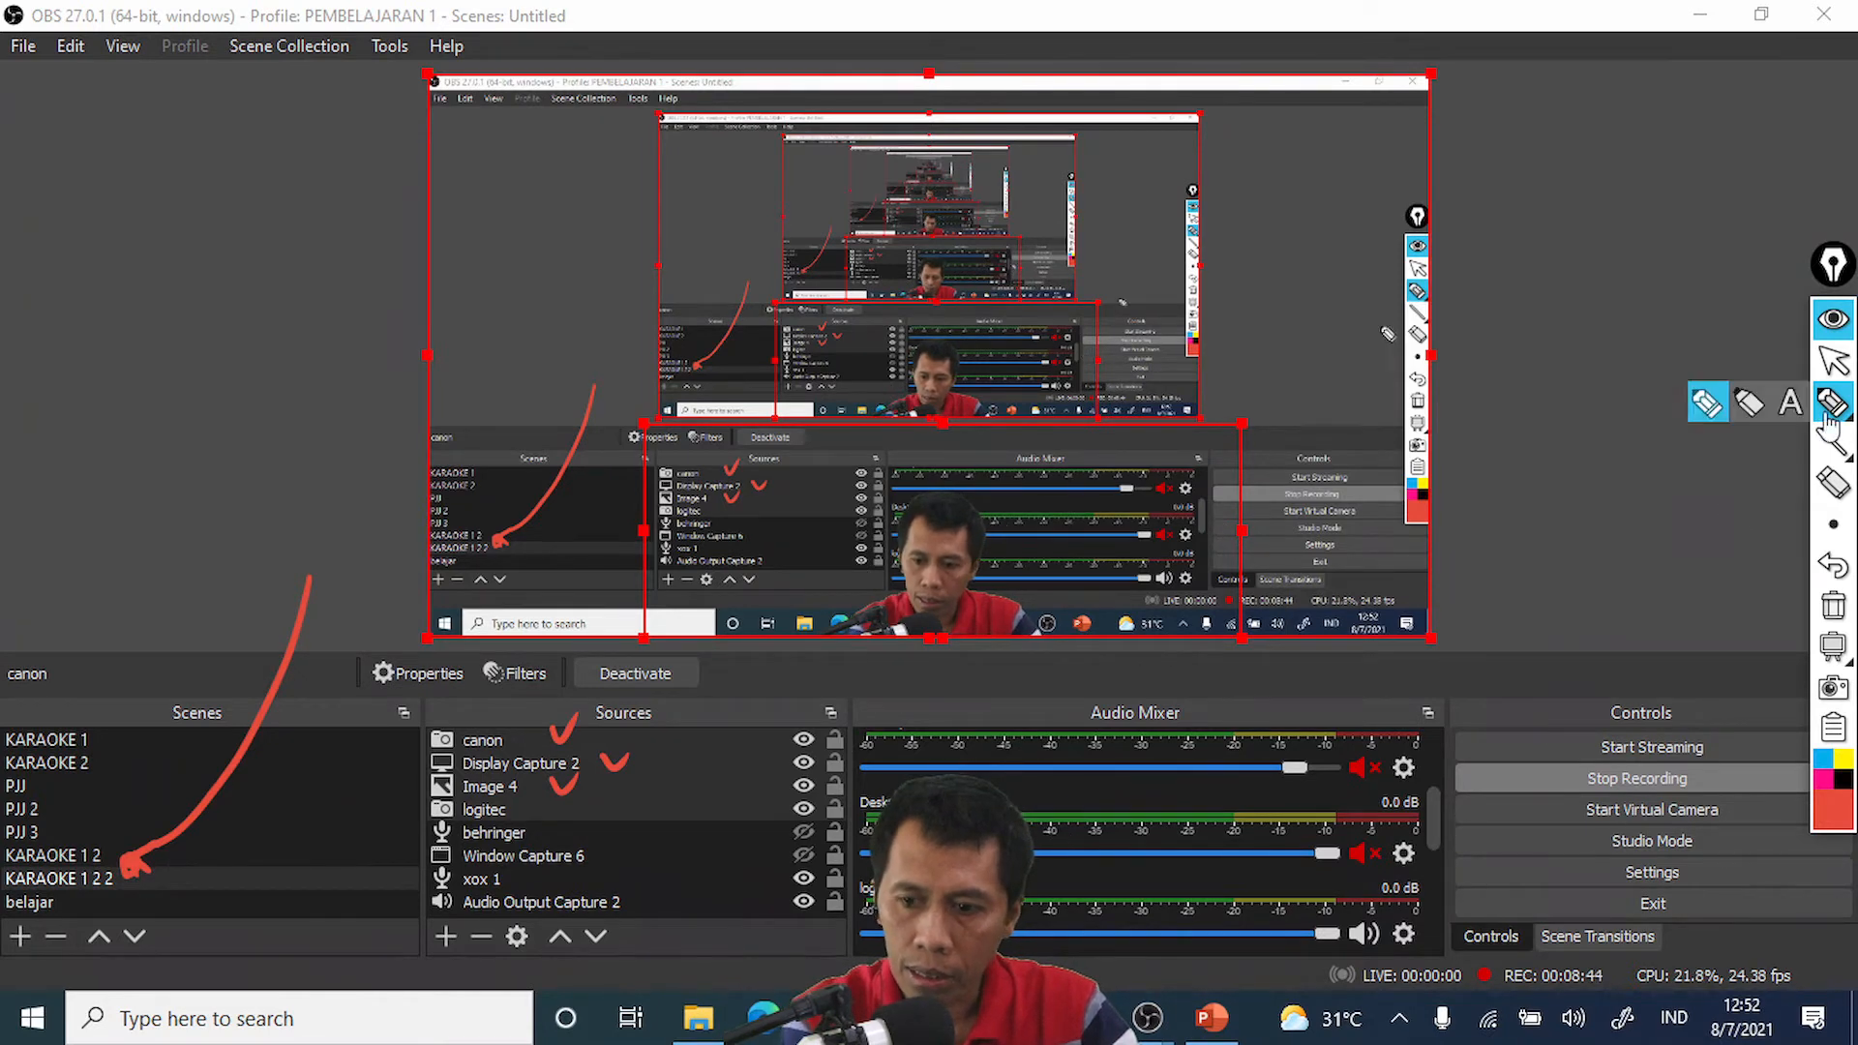
left_click(1836, 376)
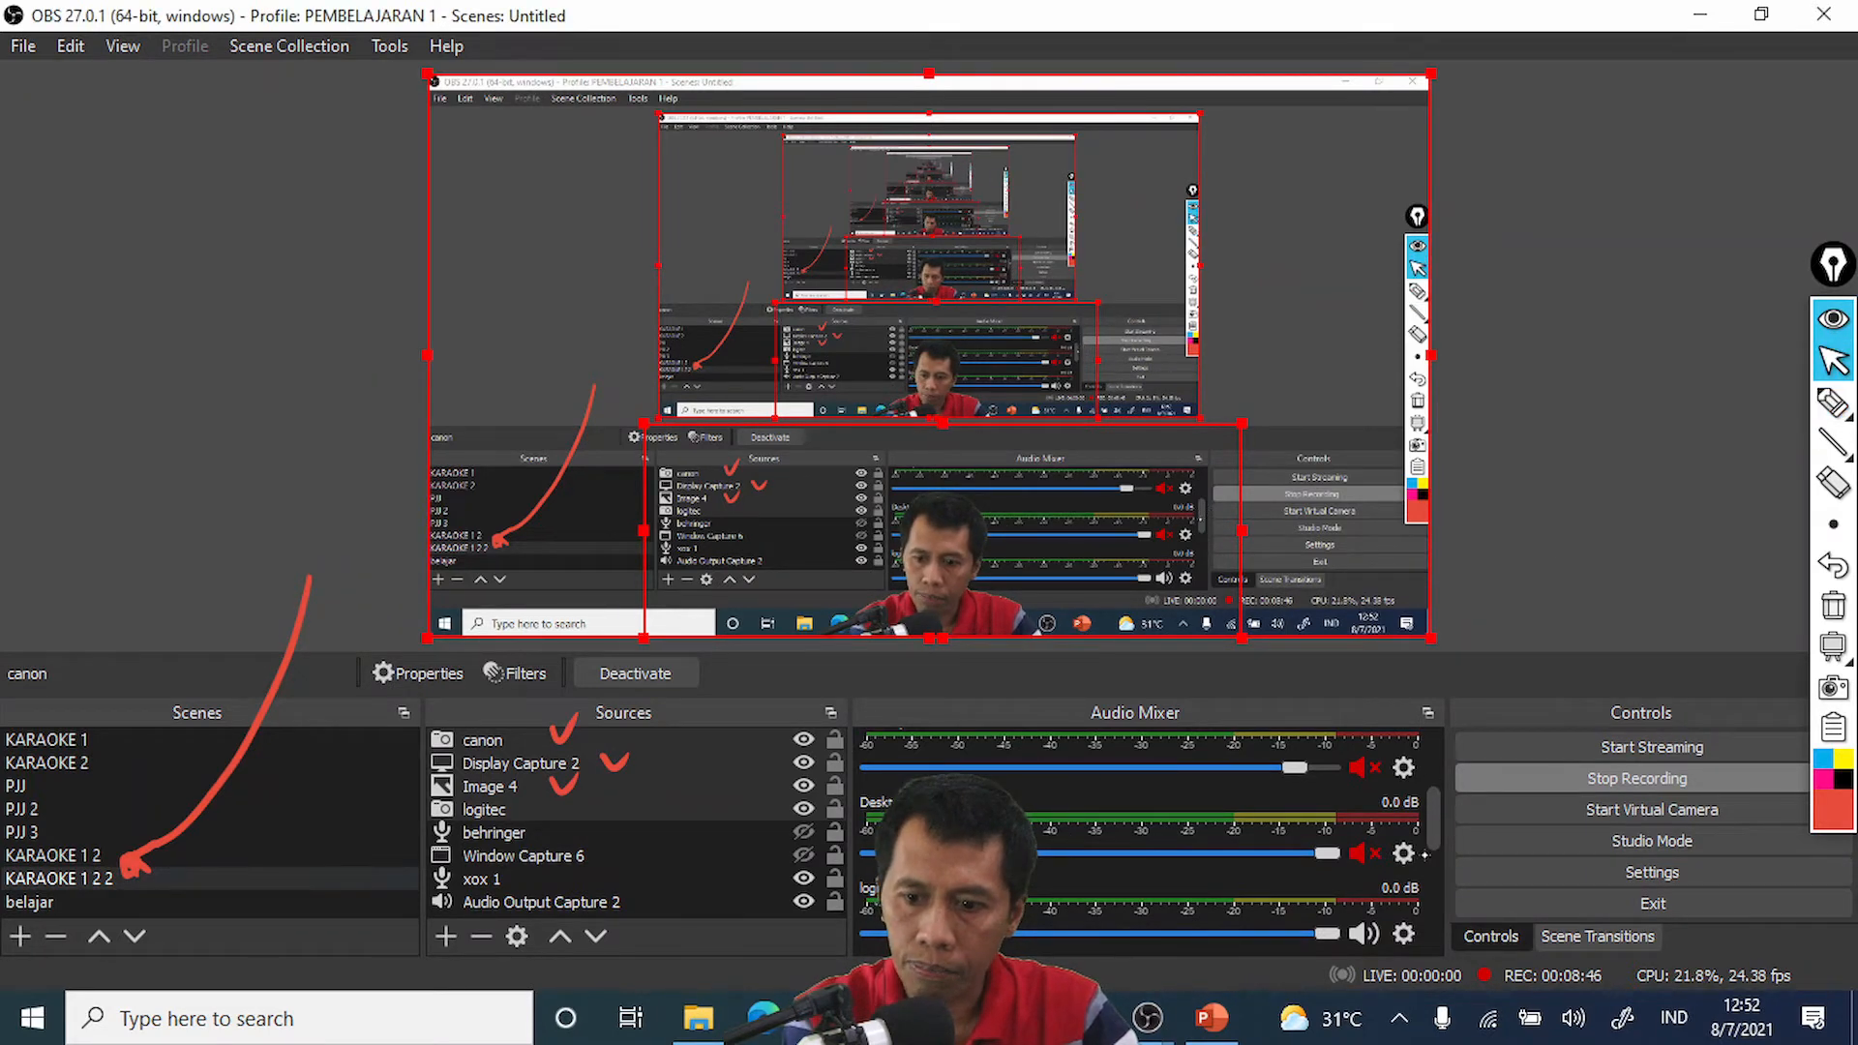
scroll(1413, 899, "down", 2)
scroll(1412, 898, "down", 2)
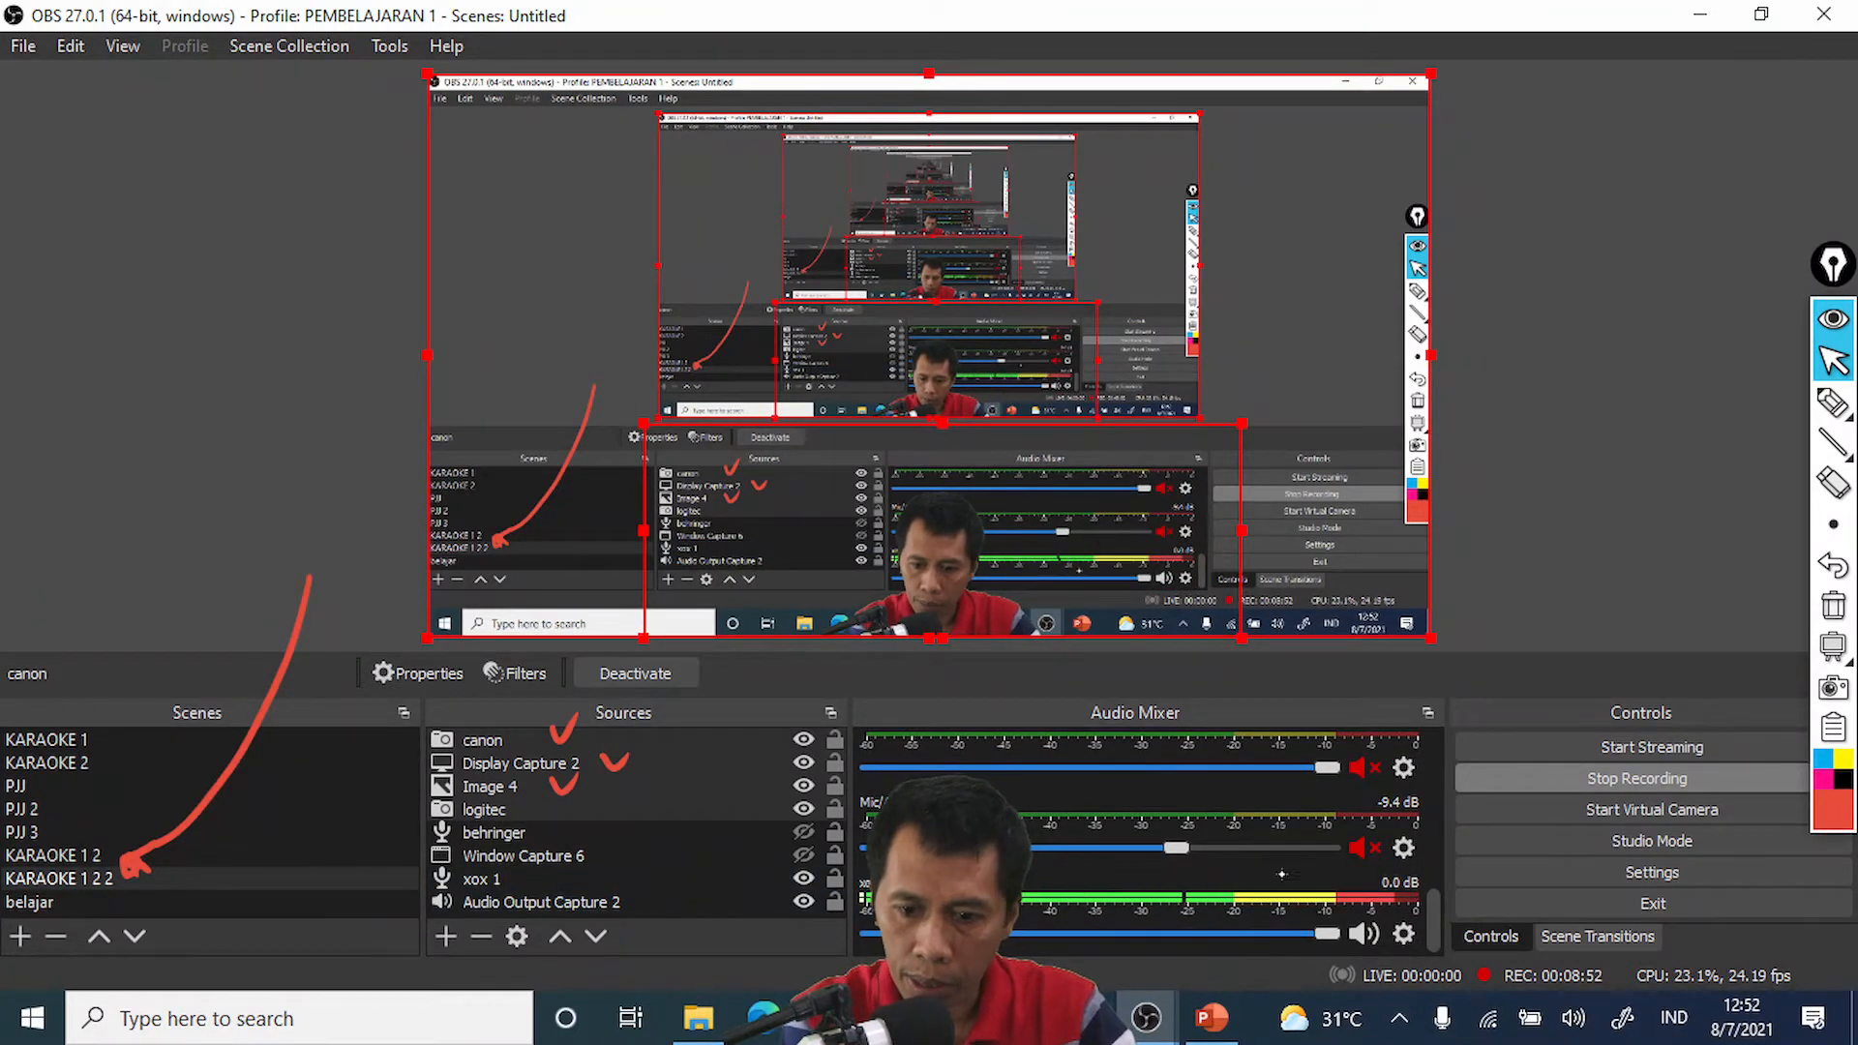
left_click(1832, 401)
mouse_move(1186, 835)
left_mouse_down()
mouse_move(1065, 788)
mouse_move(1355, 968)
mouse_move(1413, 774)
mouse_move(1224, 982)
mouse_move(1375, 765)
left_mouse_up()
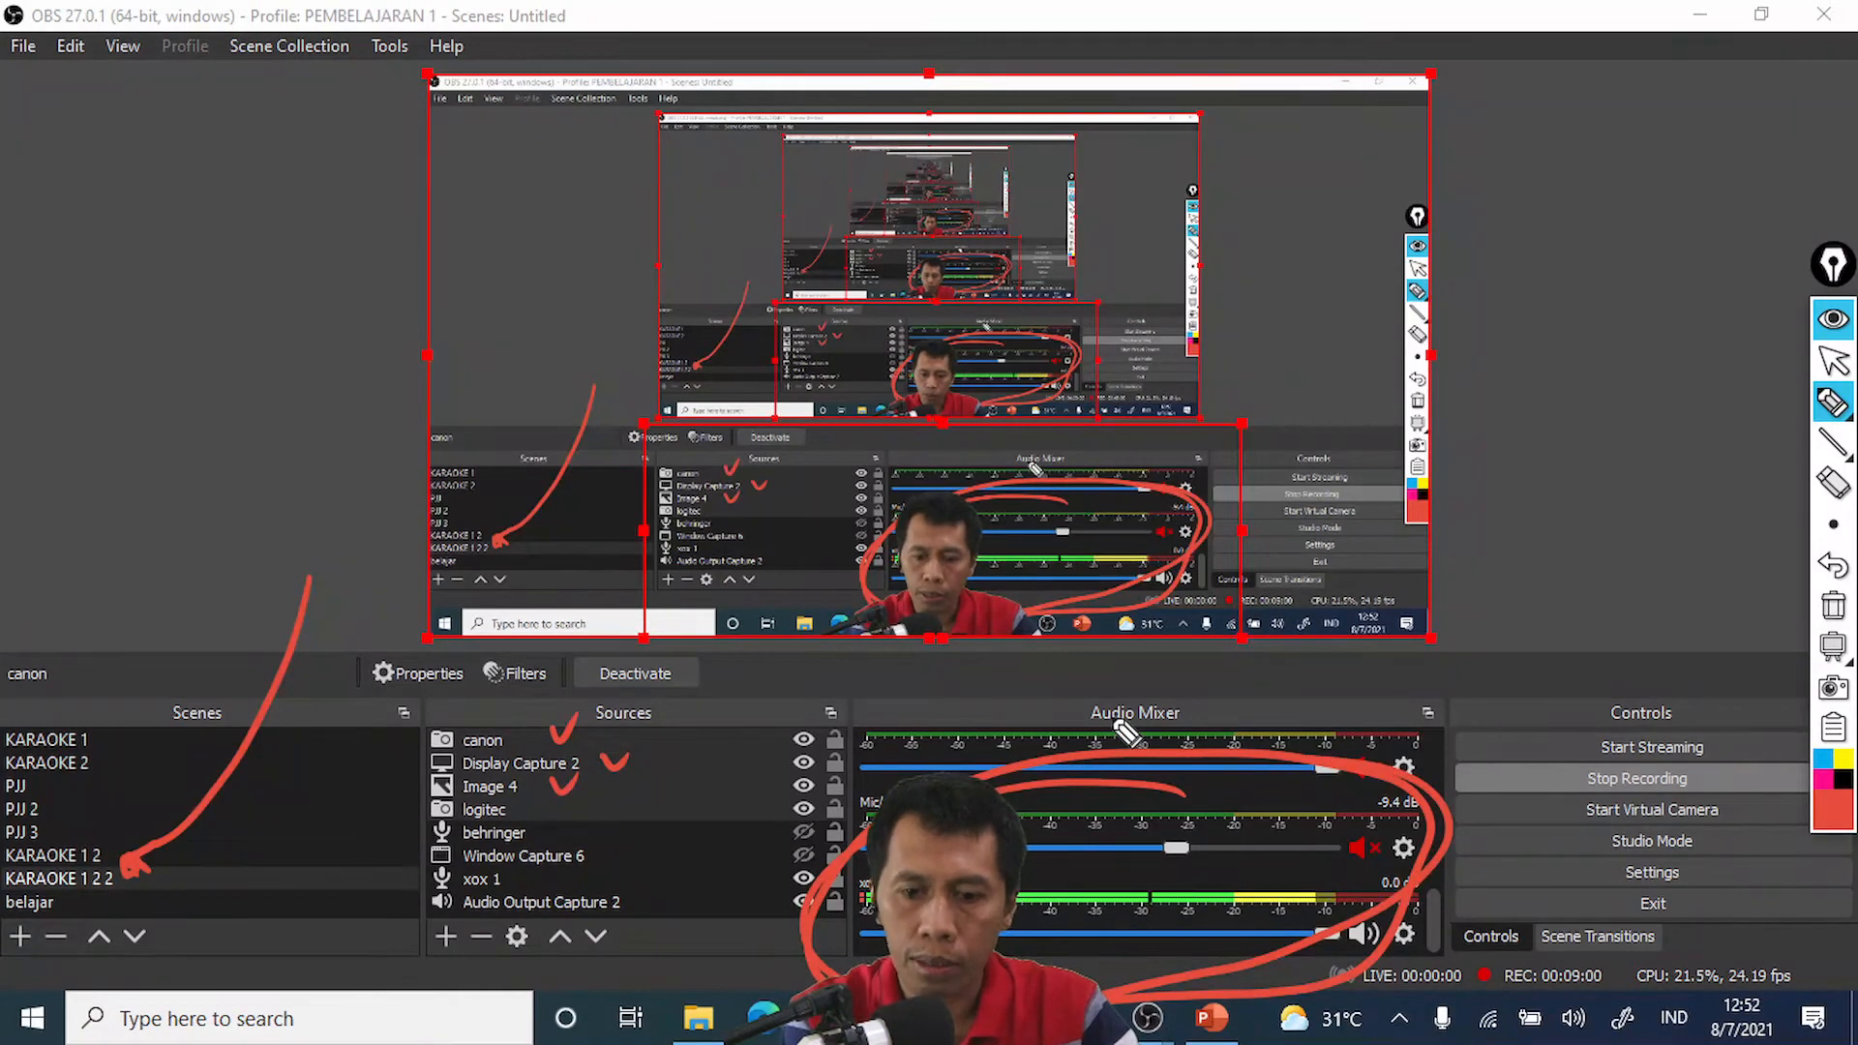
Step: Erase the red circle on the Audio Mixer, the source ticks and the arrow at KARAOKE 1 2 2, and return to the normal cursor
left_click(1832, 484)
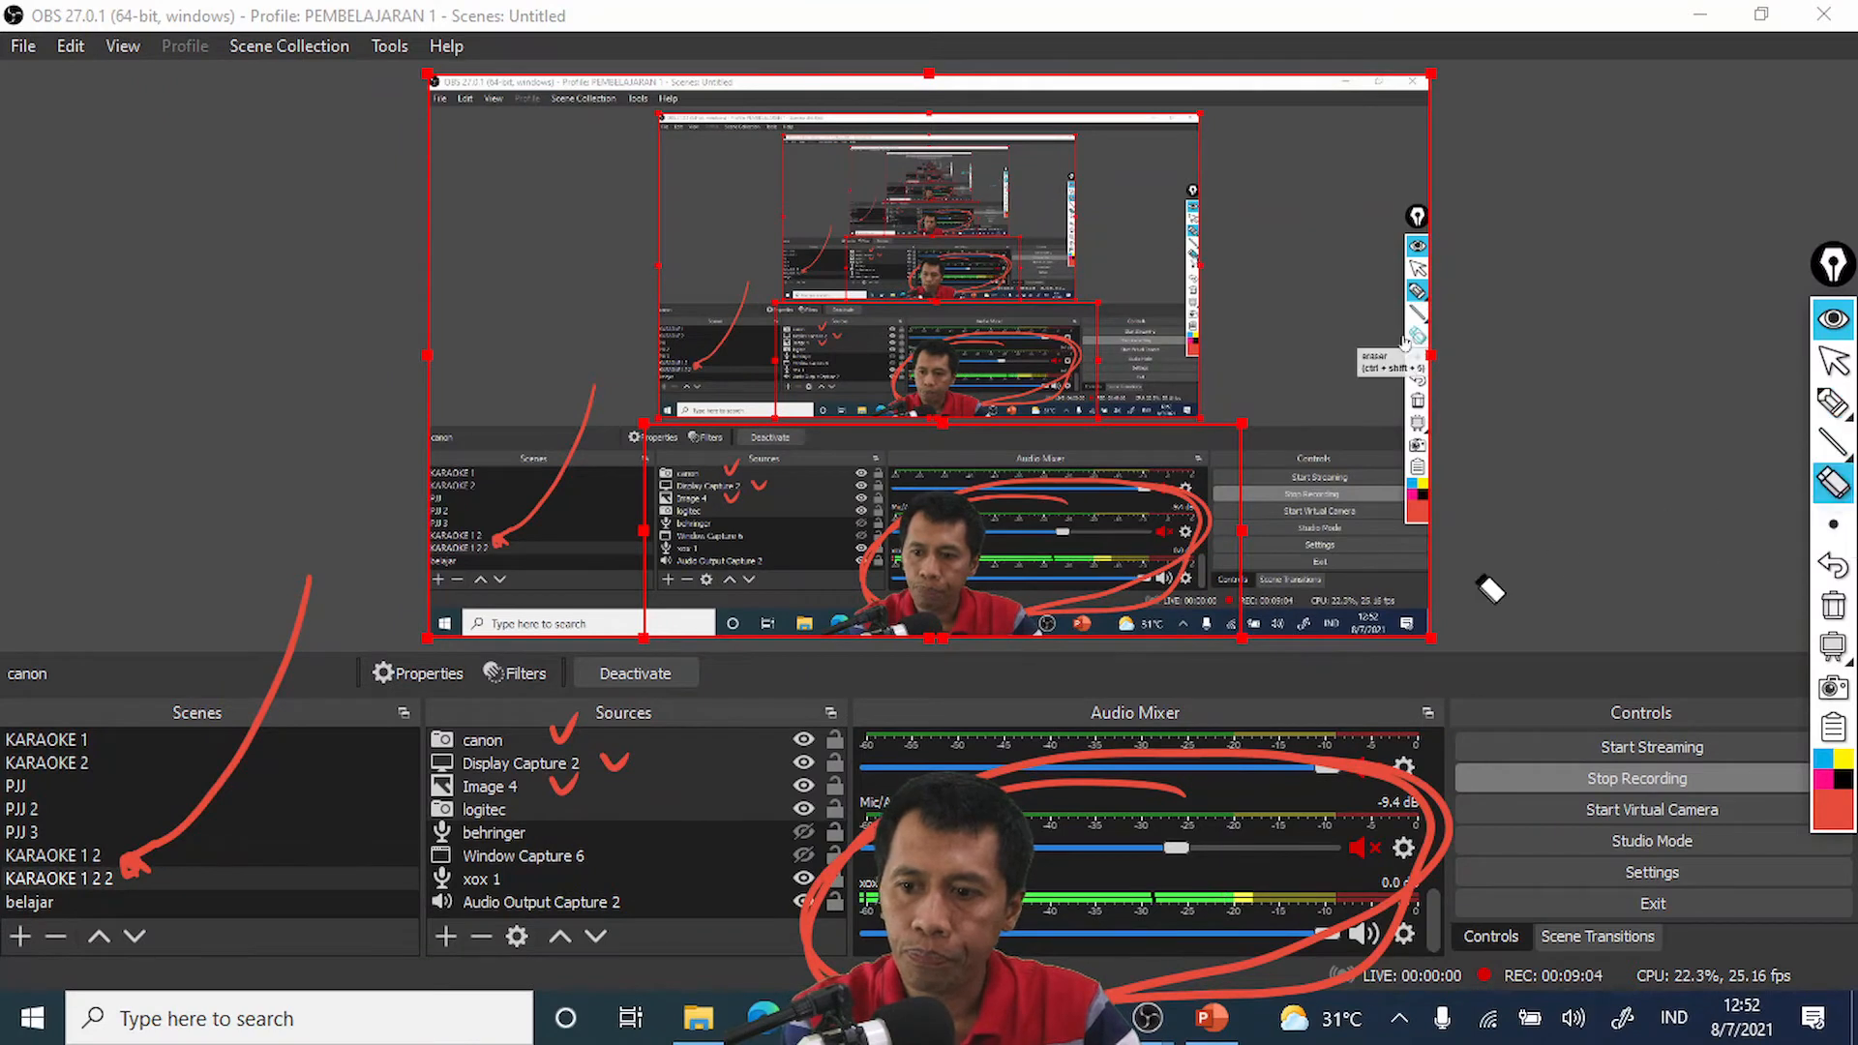
left_click(1355, 762)
left_click_drag(564, 733, 563, 784)
left_click(136, 863)
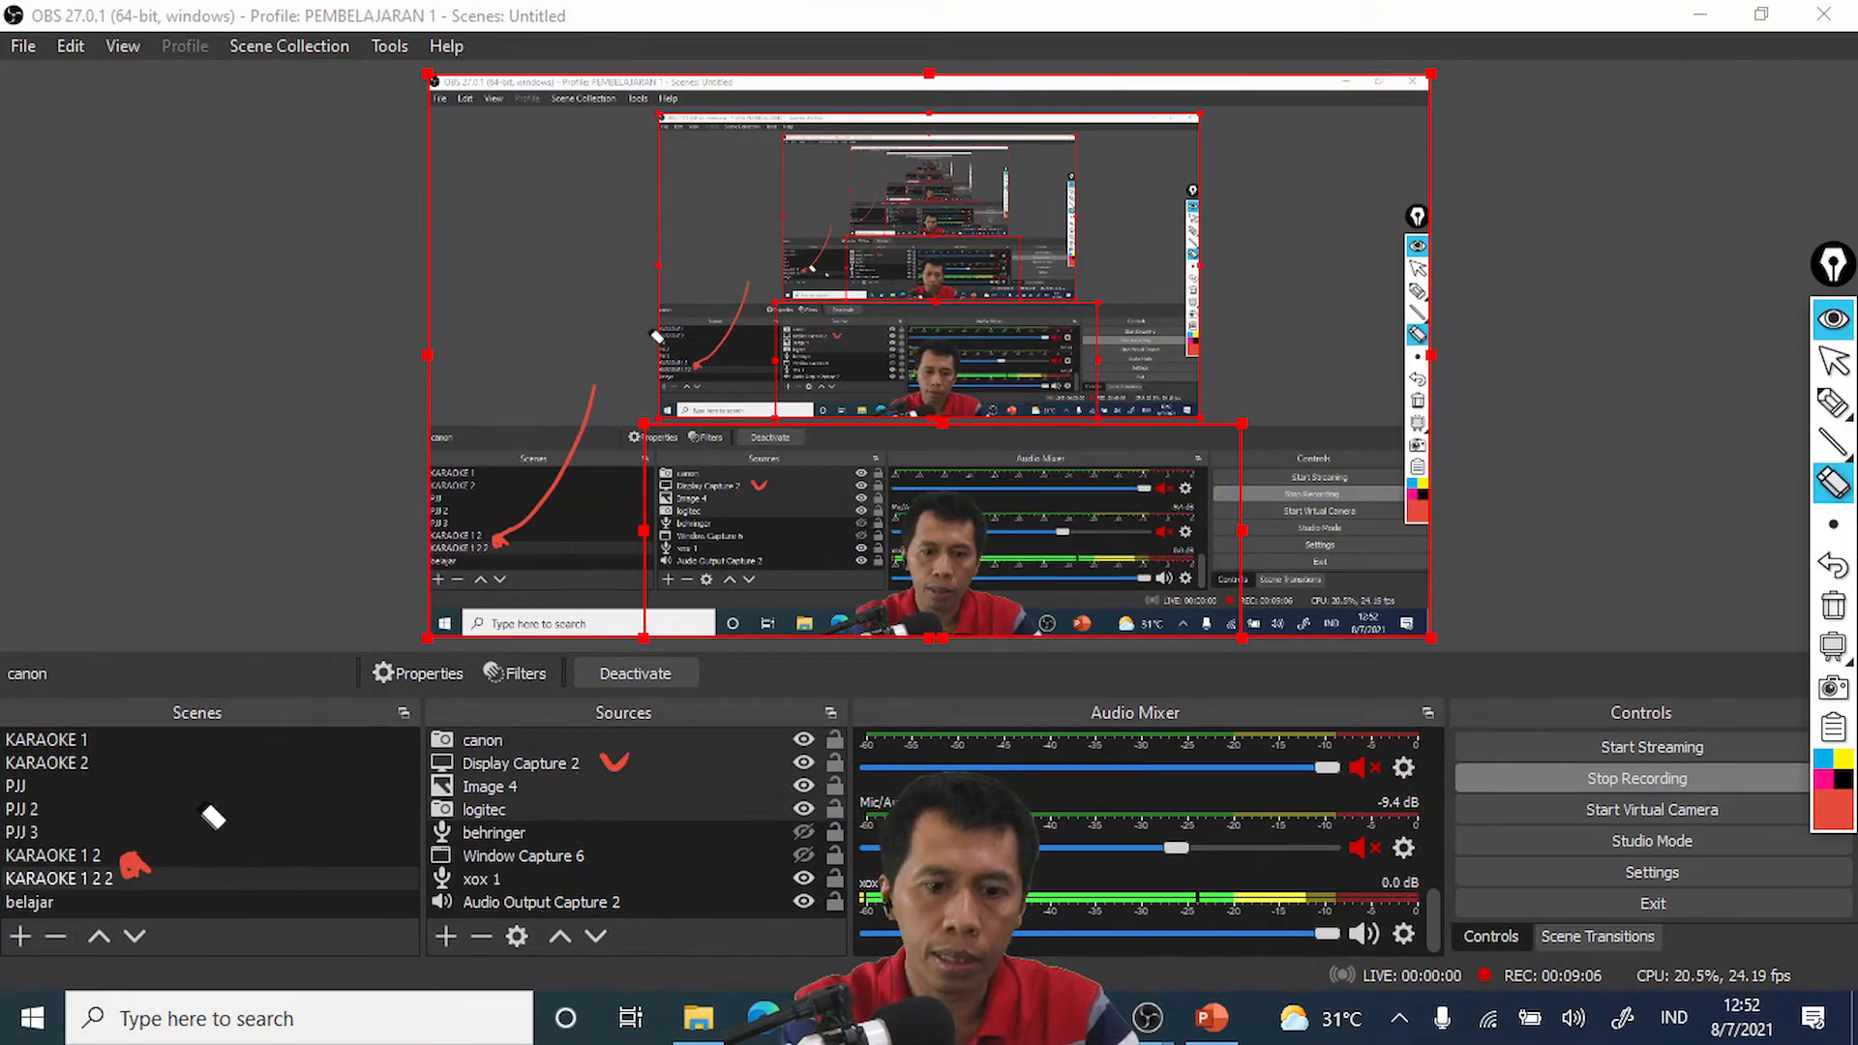
left_click(144, 859)
left_click(631, 750)
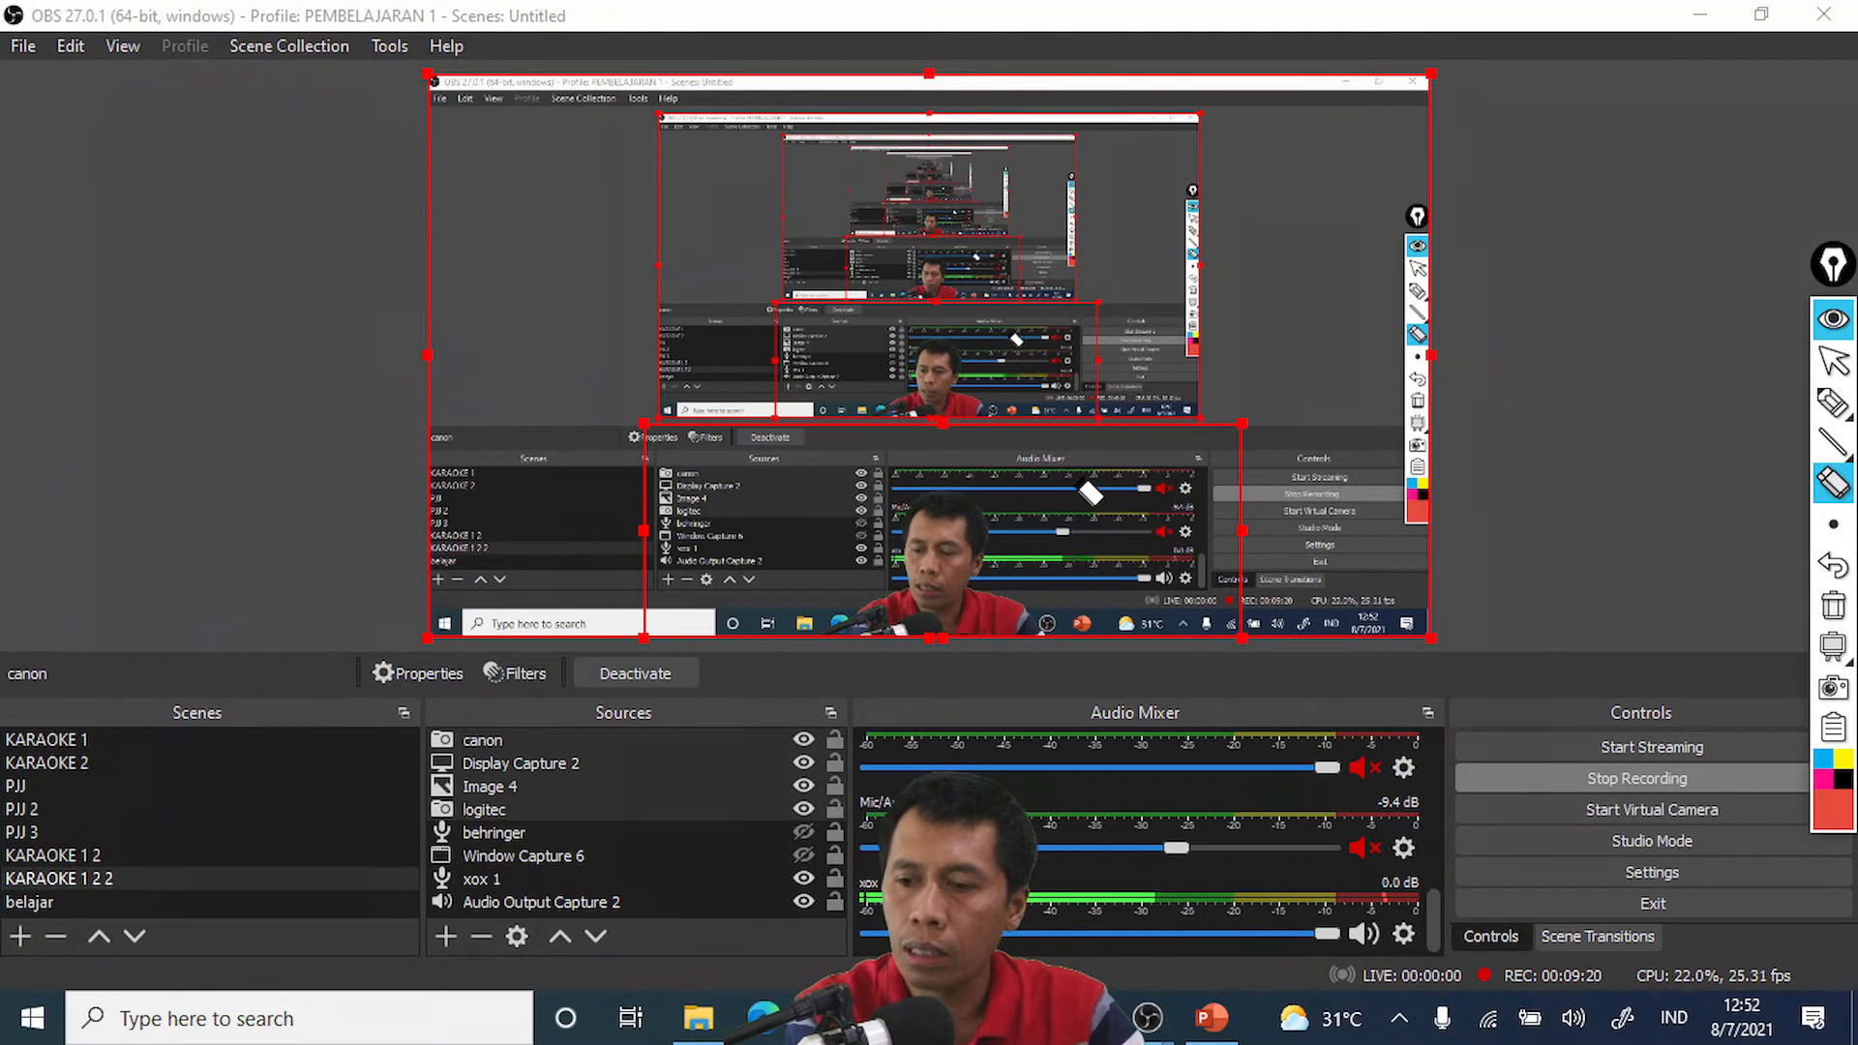
left_click(1834, 360)
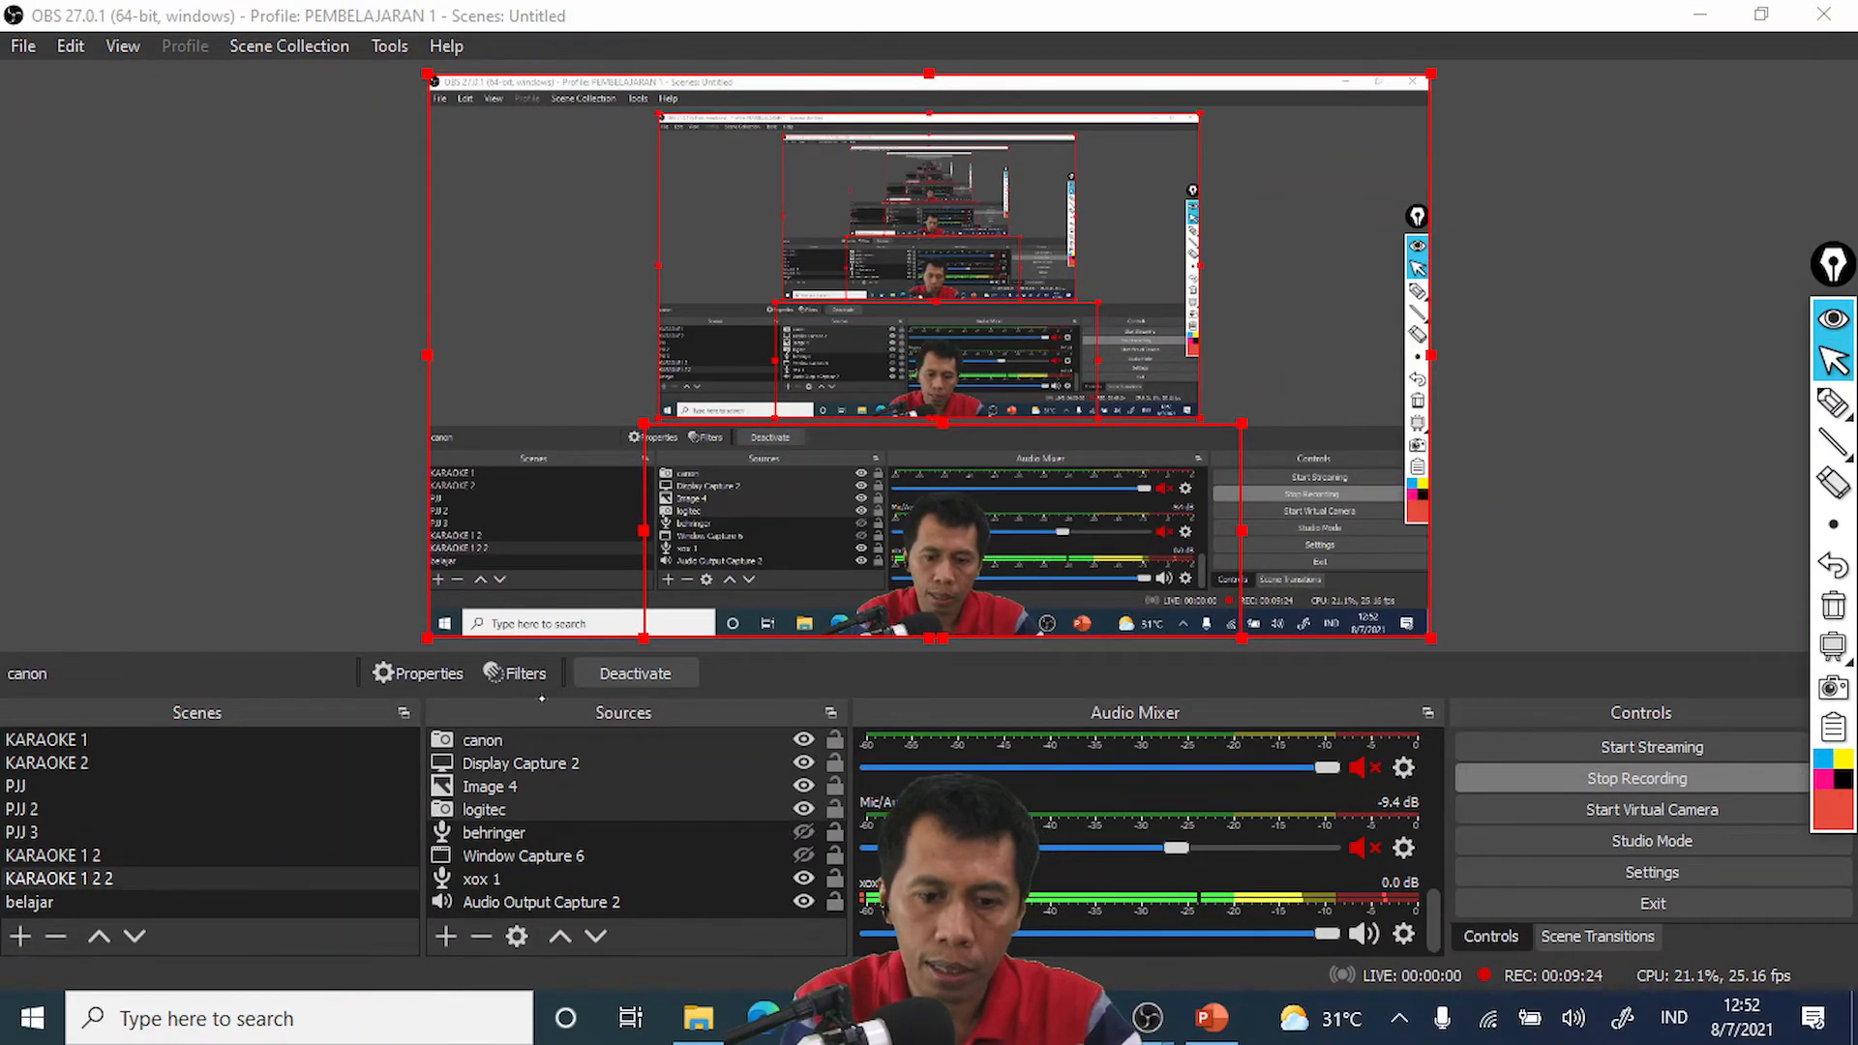
Step: Hide the canon source in the preview and show it again
left_click(503, 744)
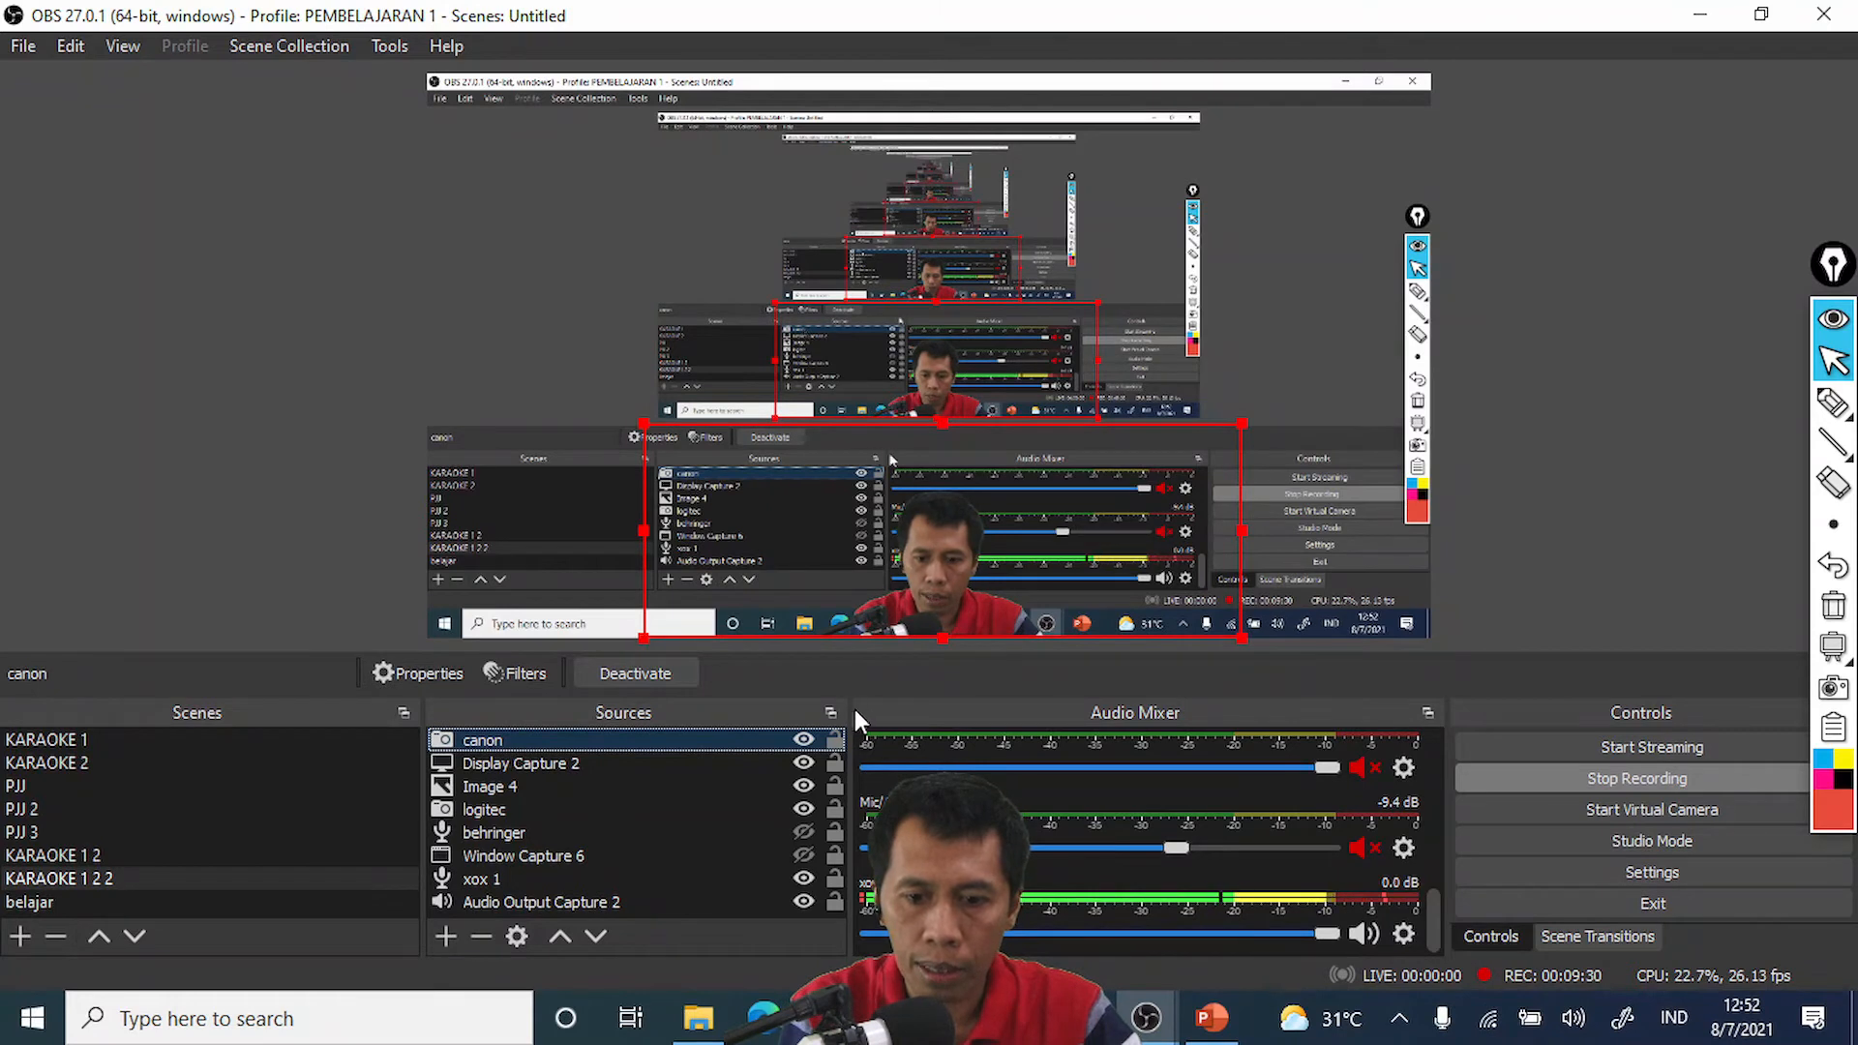
left_click(805, 737)
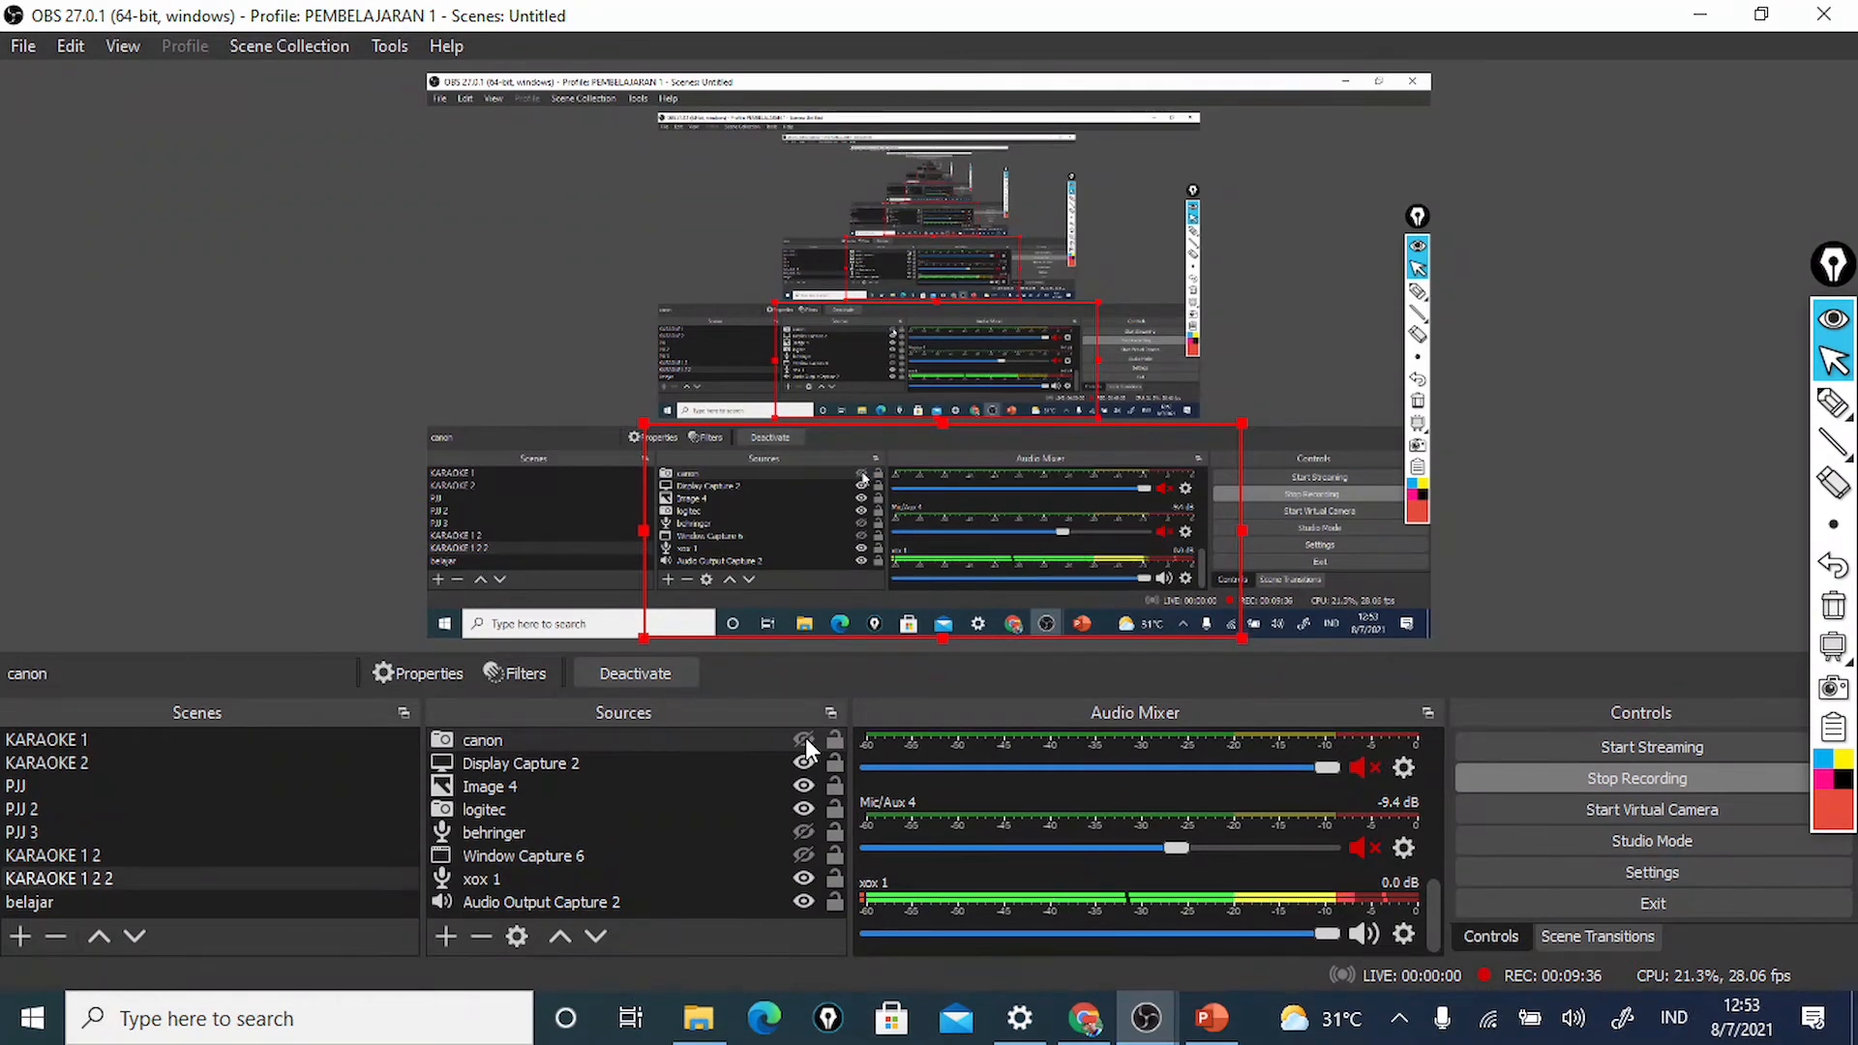
left_click(806, 738)
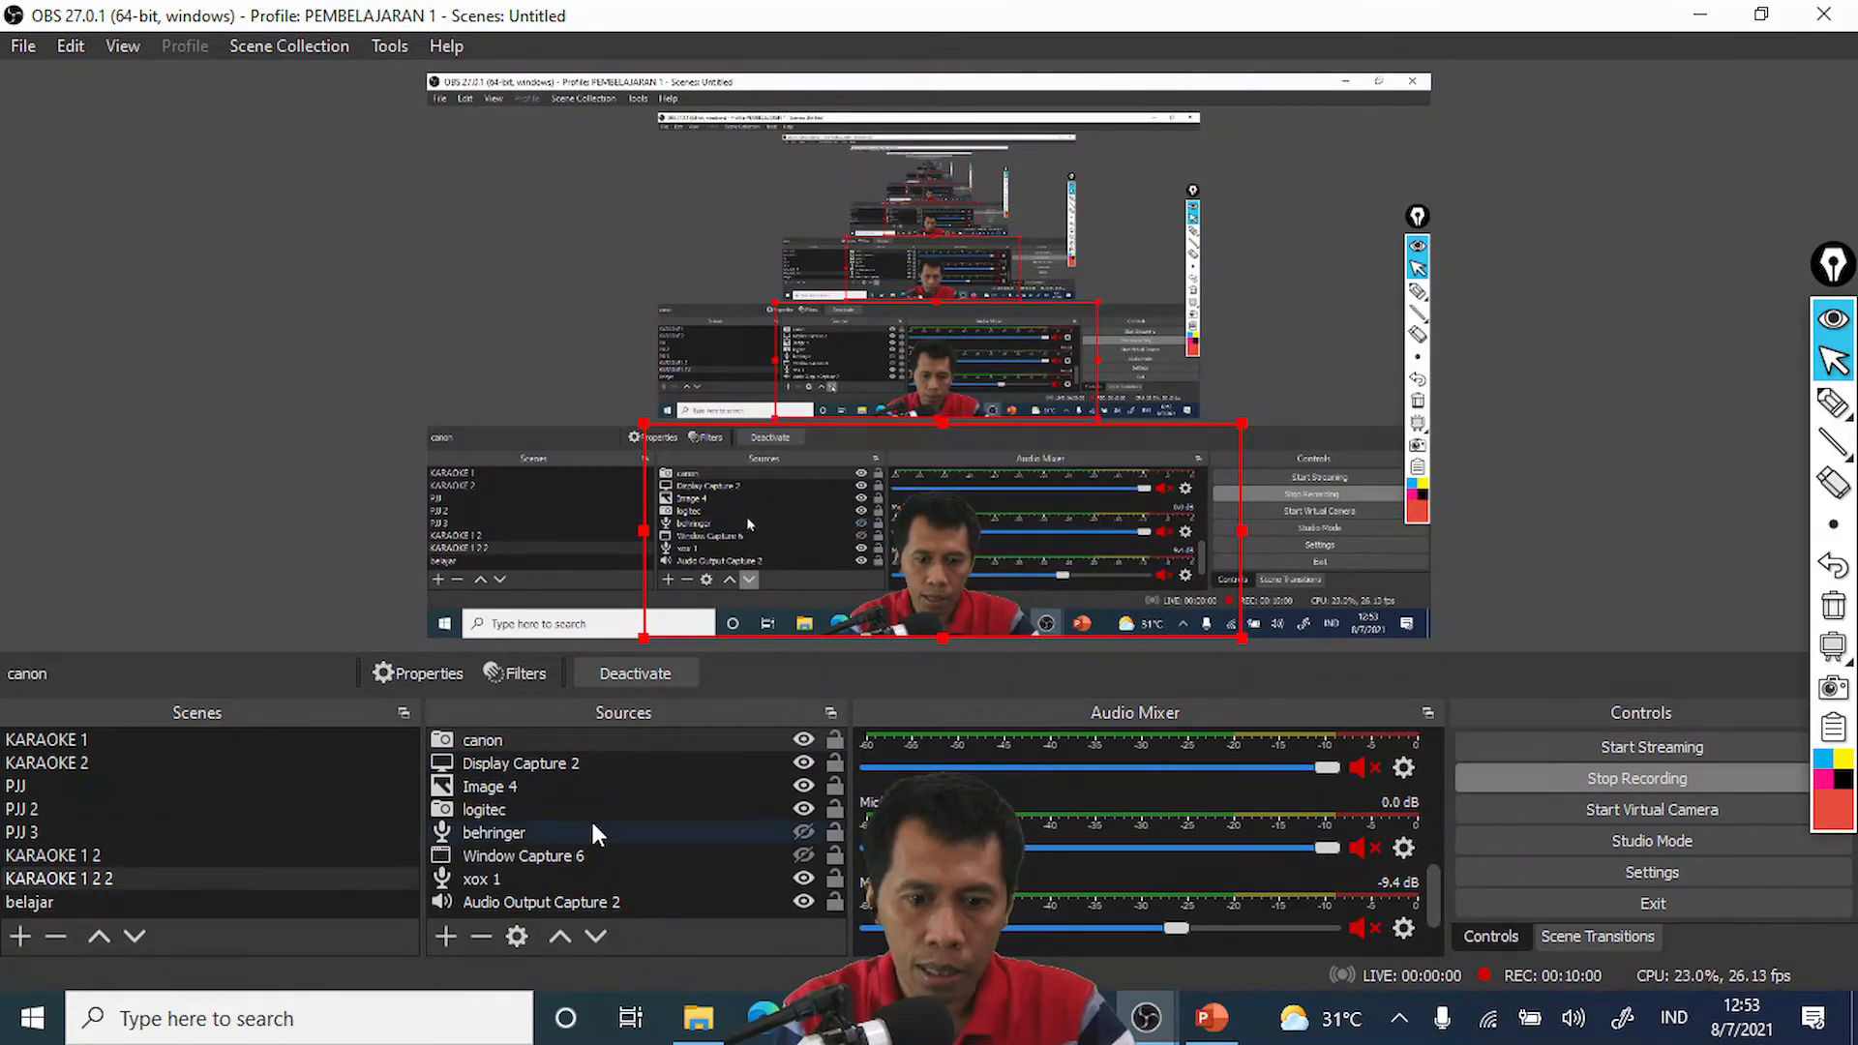
Step: Move the canon source below Display Capture 2 and draw a red arrow pointing to it
left_click(639, 738)
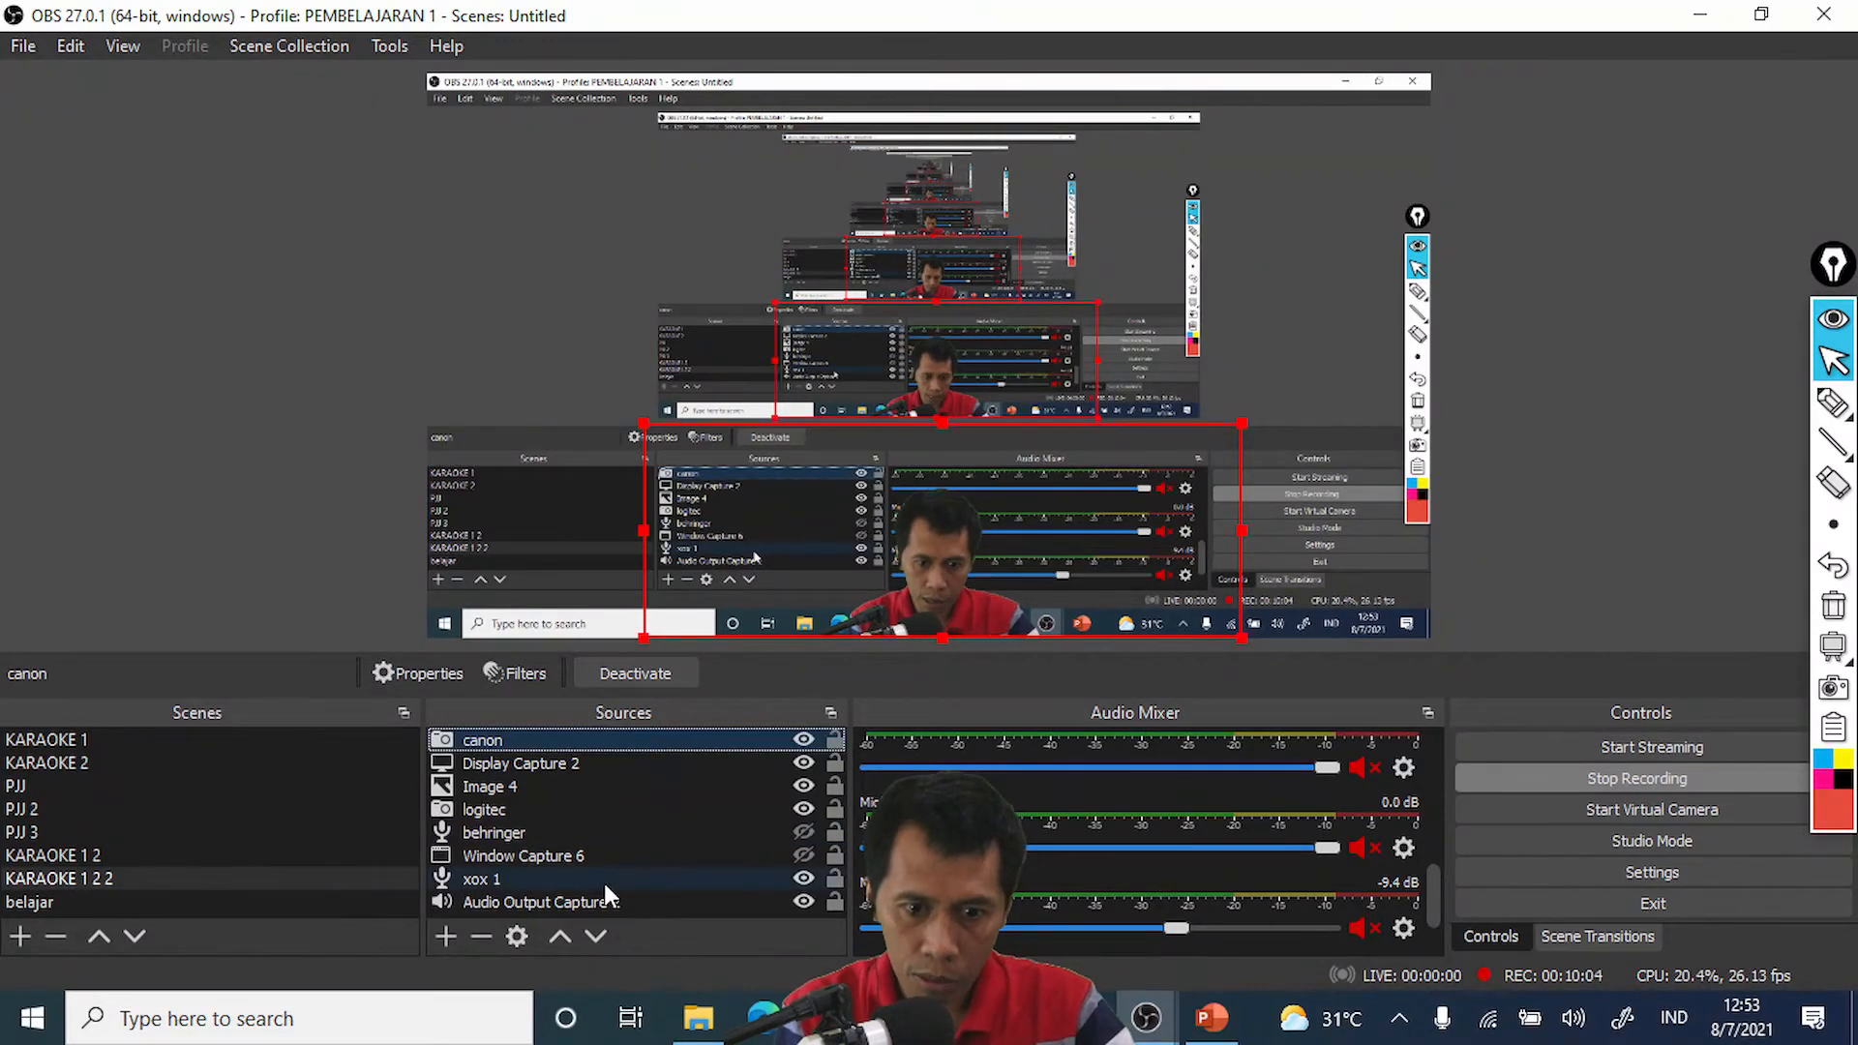
left_click(600, 935)
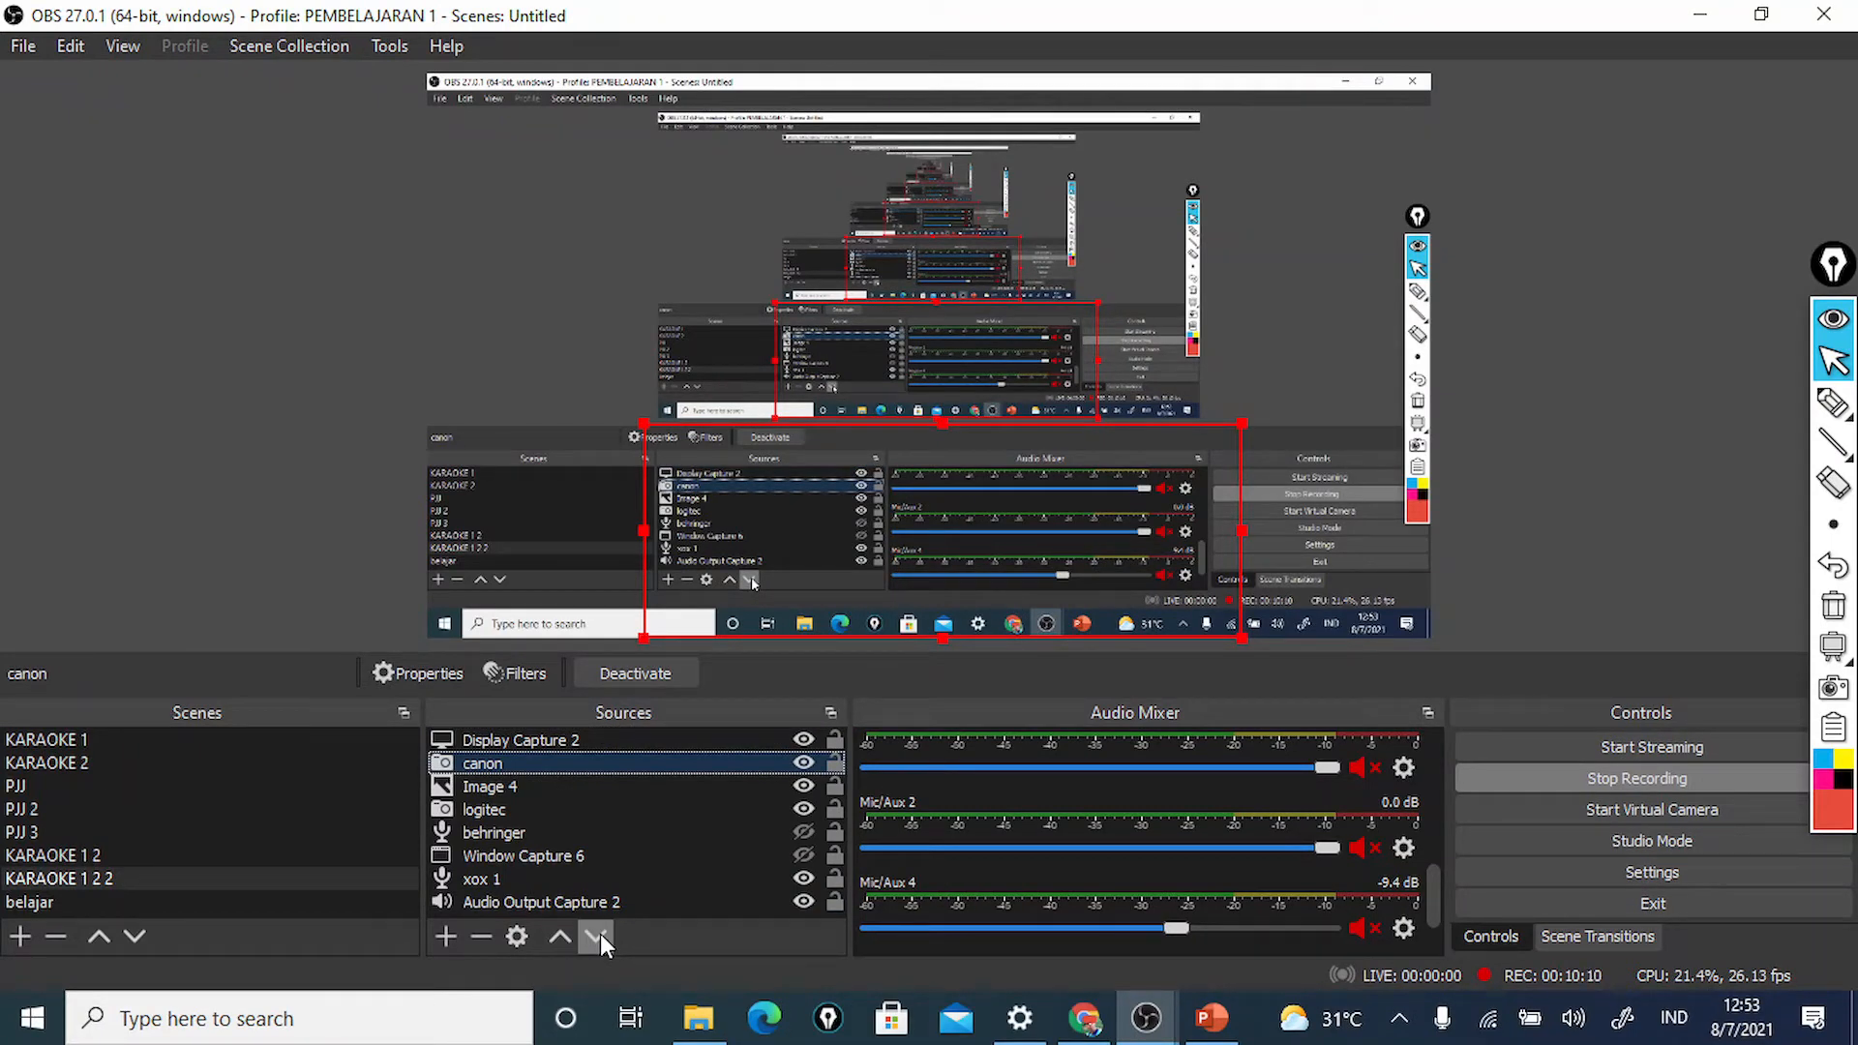
key("ctrl+shift+h")
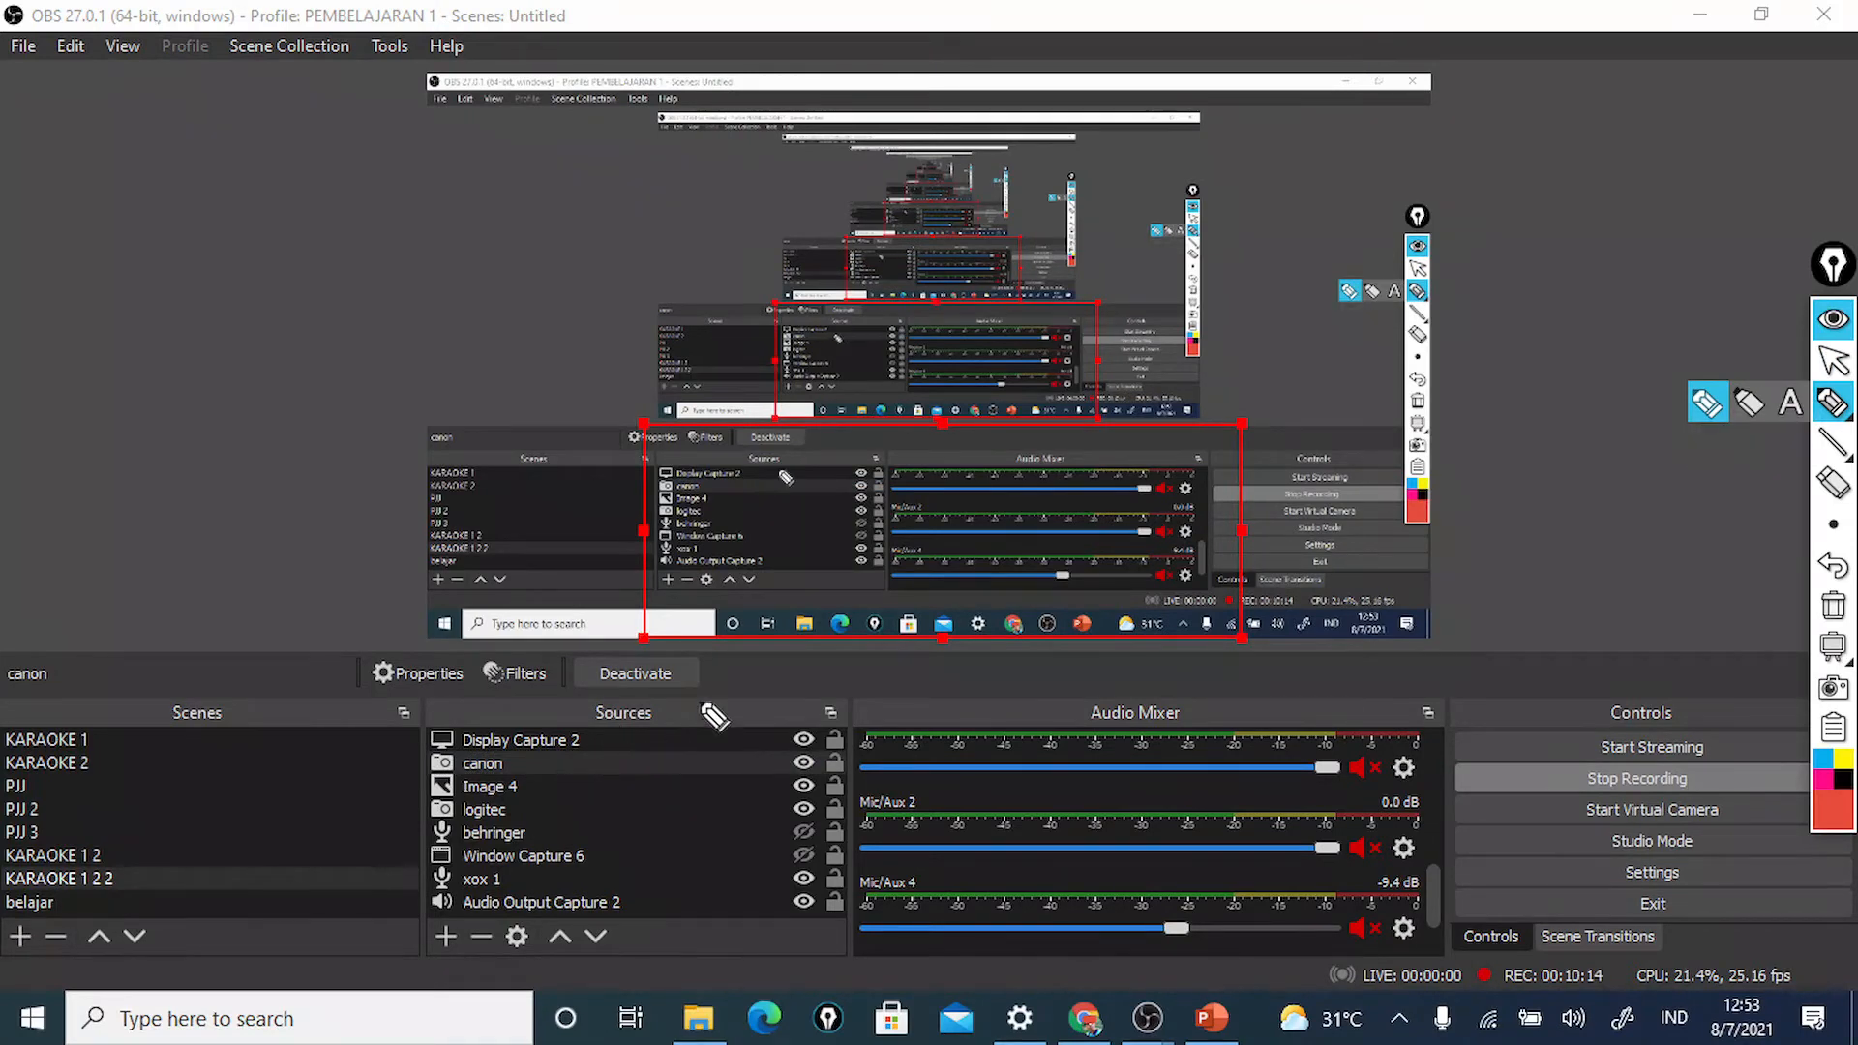
left_click_drag(712, 697, 548, 764)
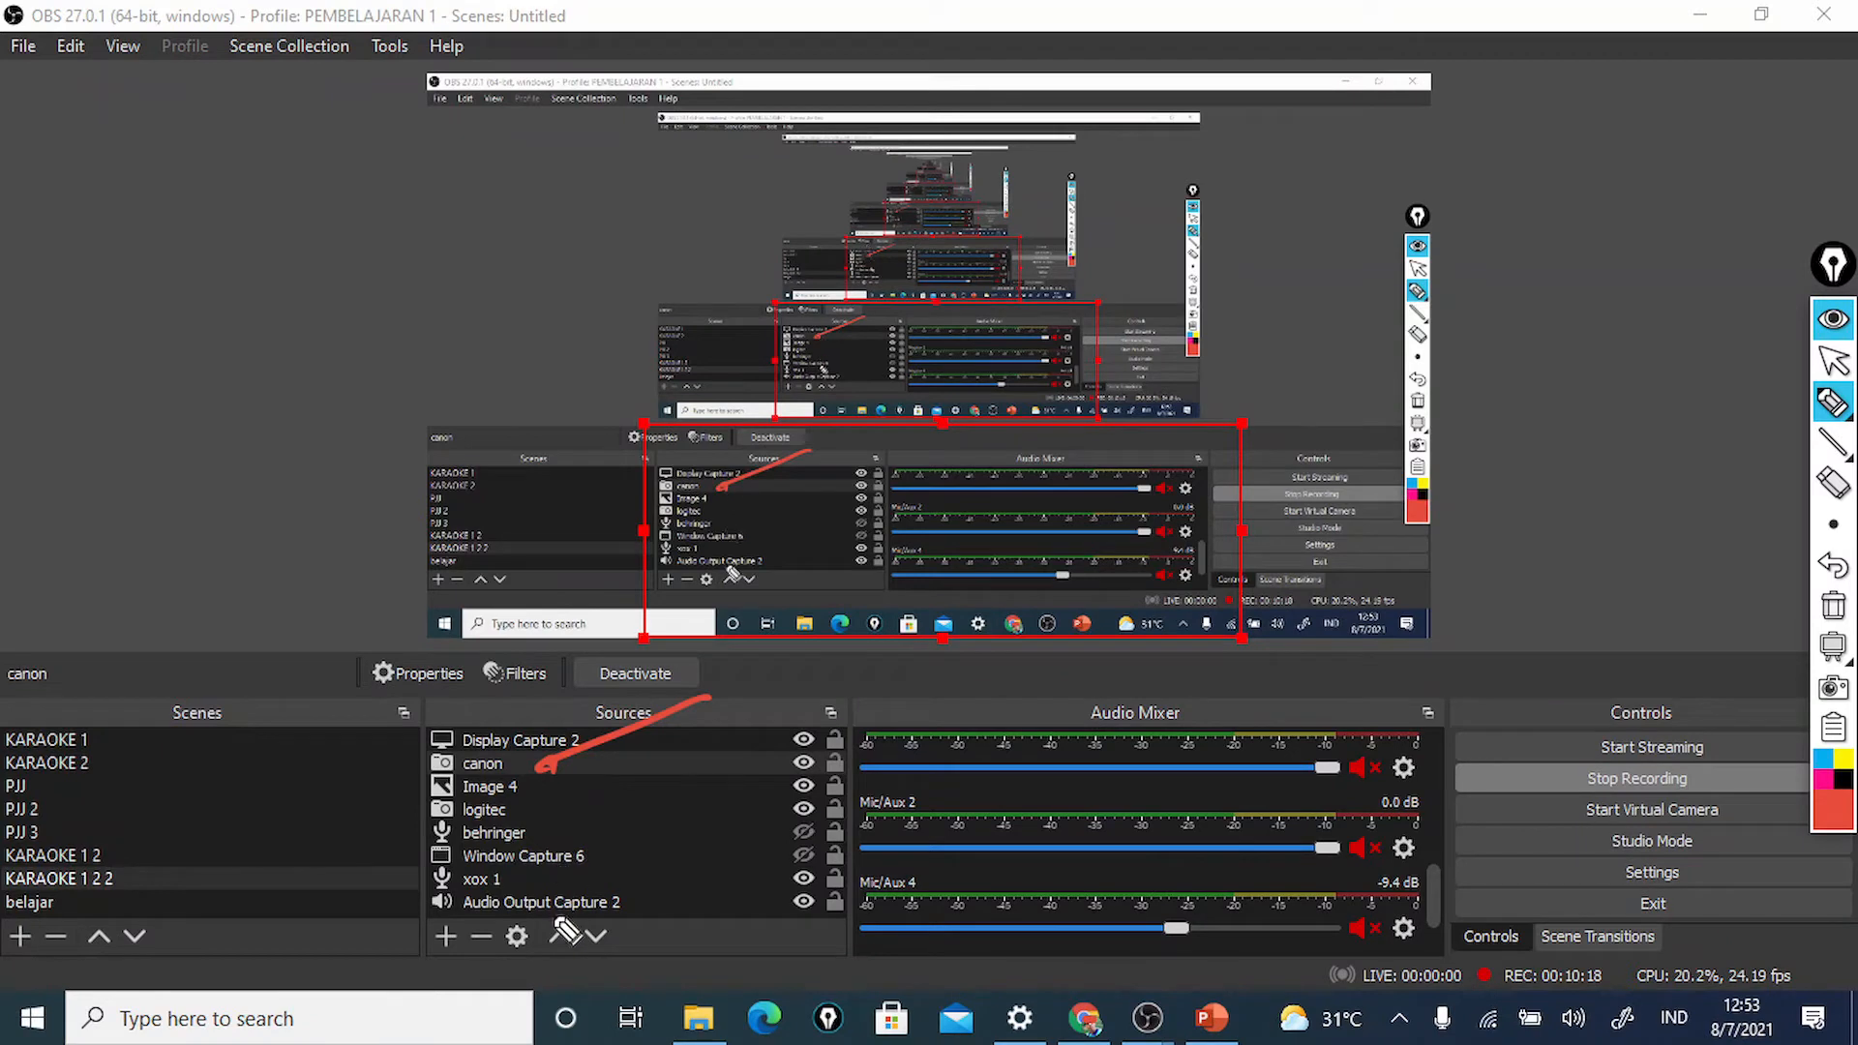
Step: Move the canon source back above Display Capture 2 and erase the red arrow
left_click(1833, 361)
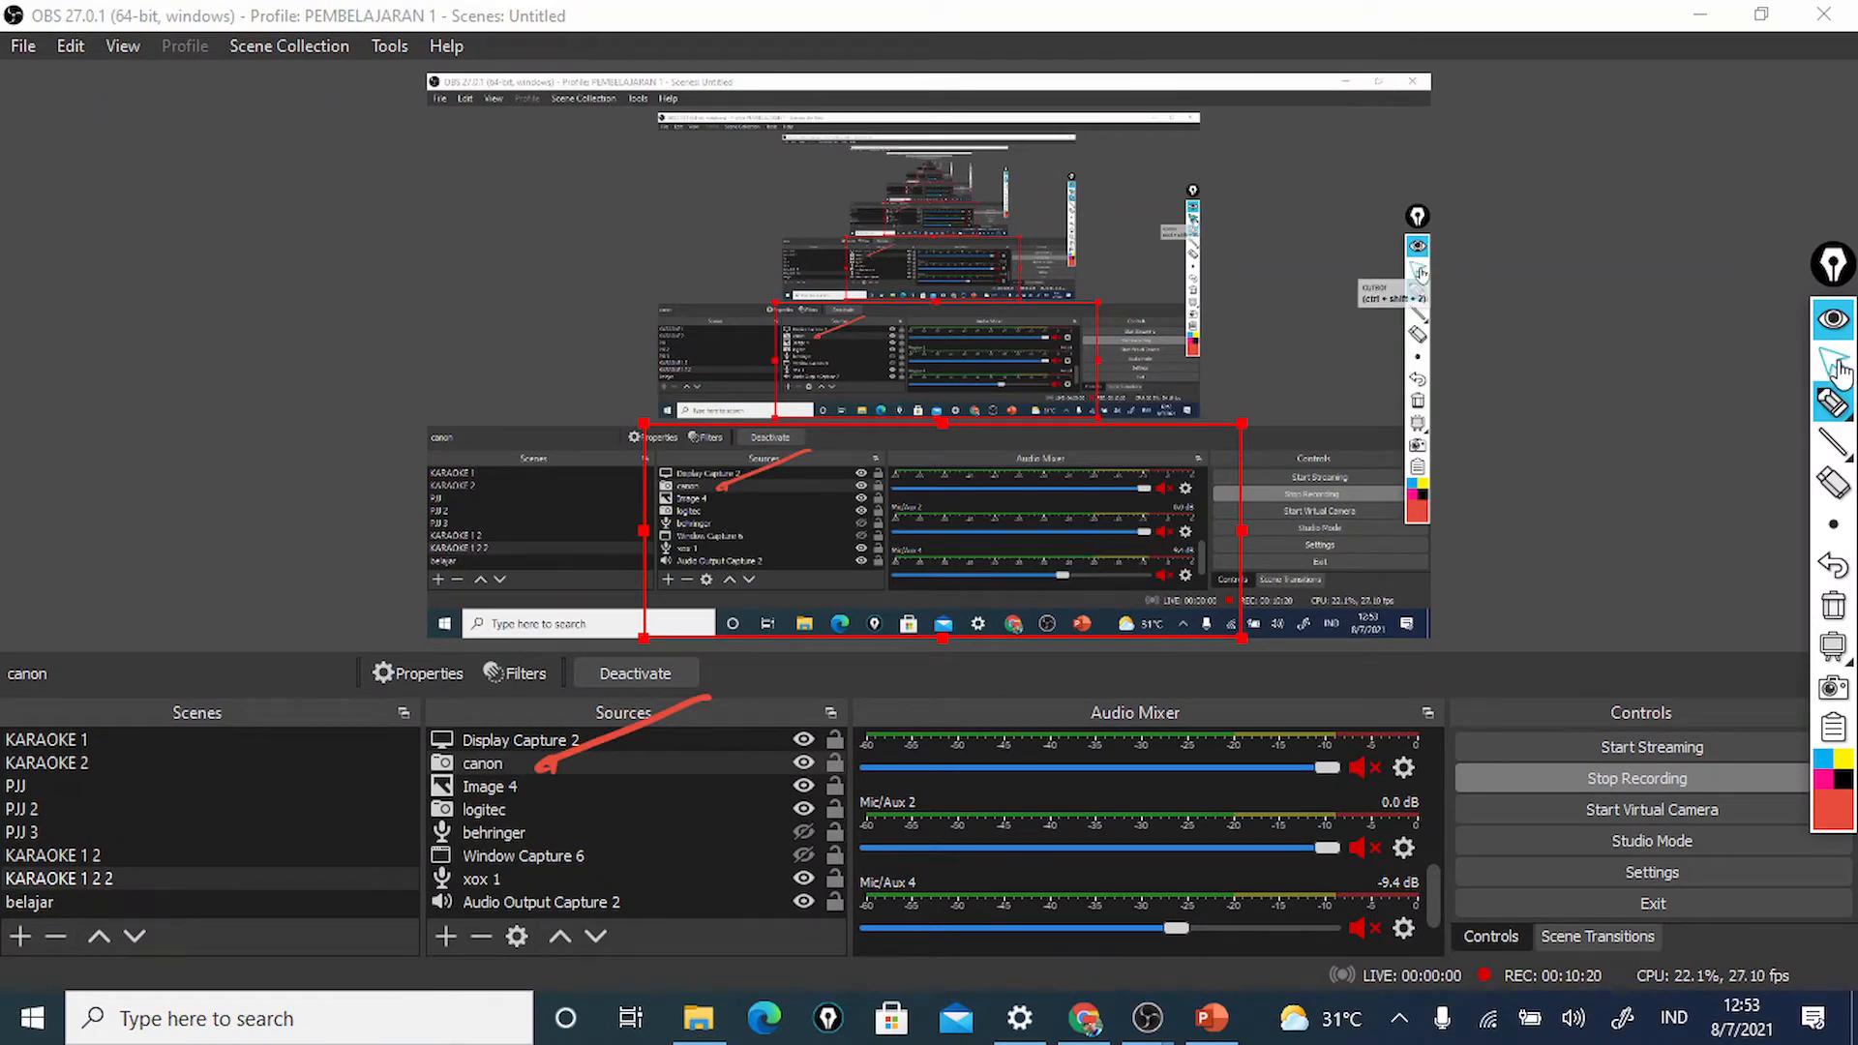
left_click(560, 937)
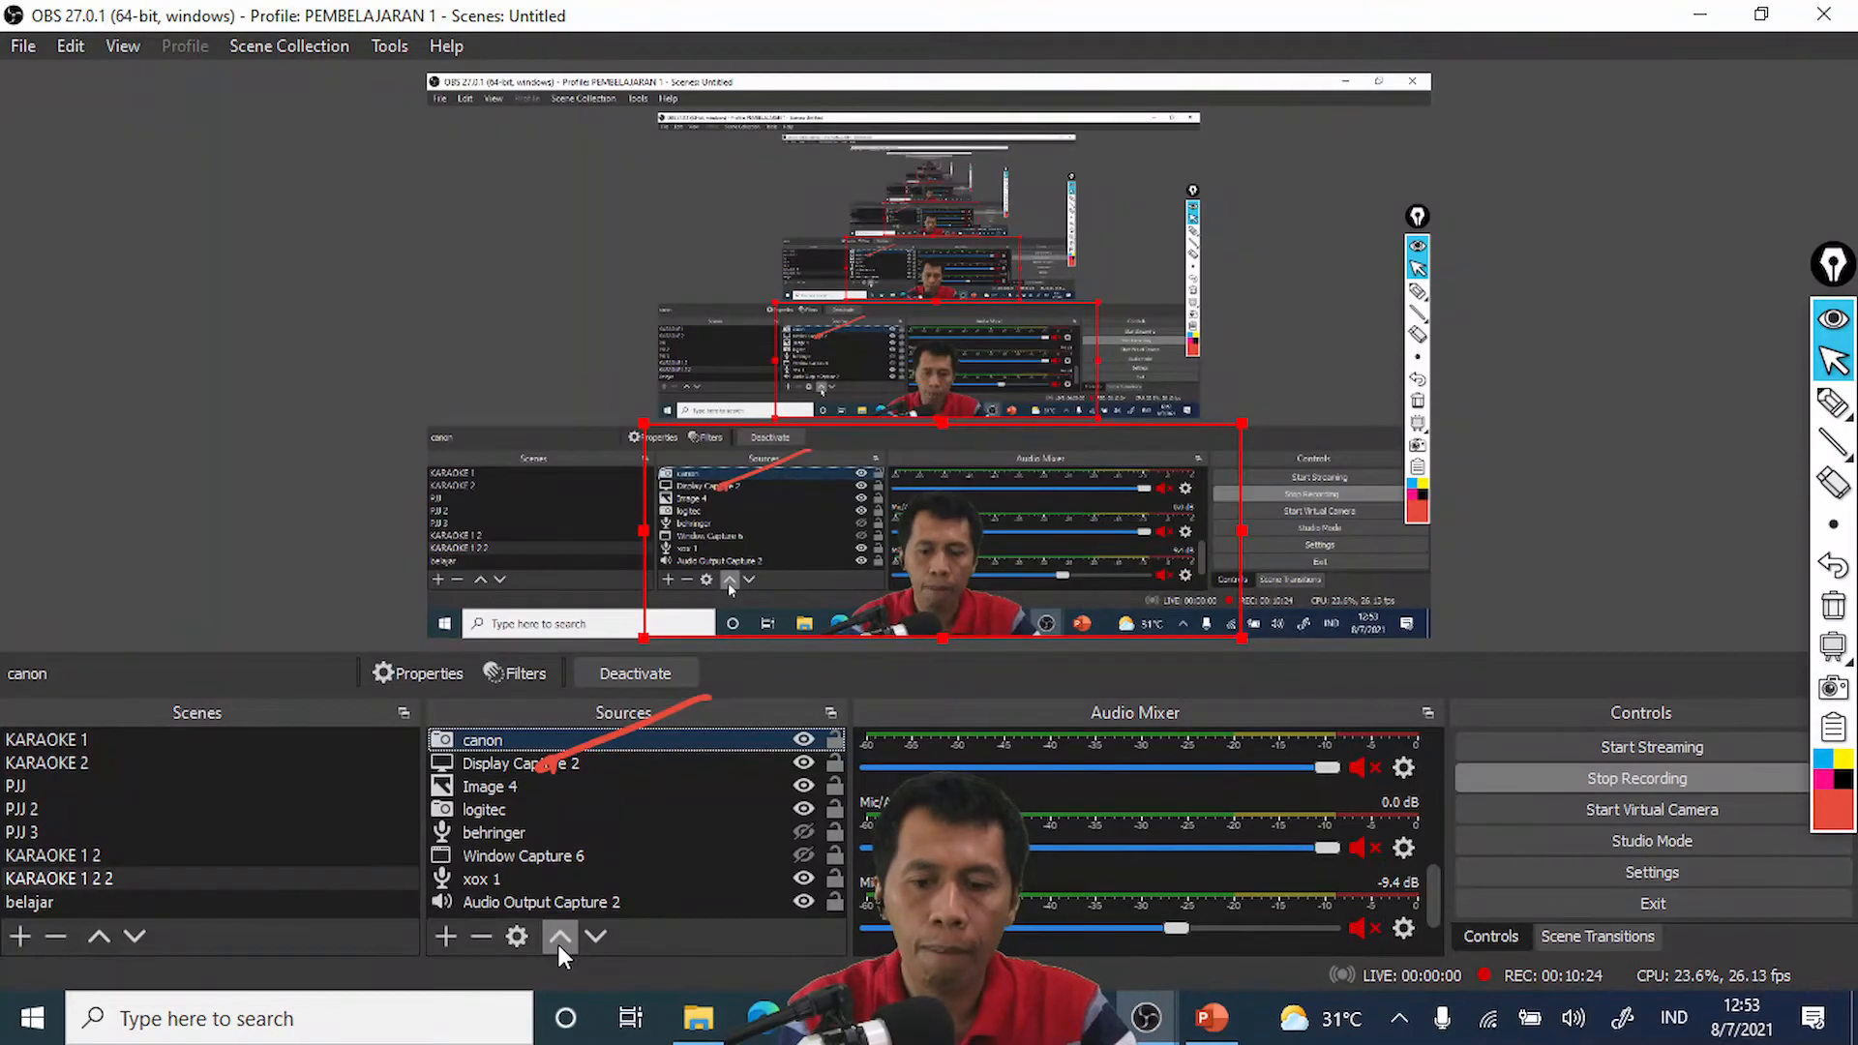
left_click(1833, 482)
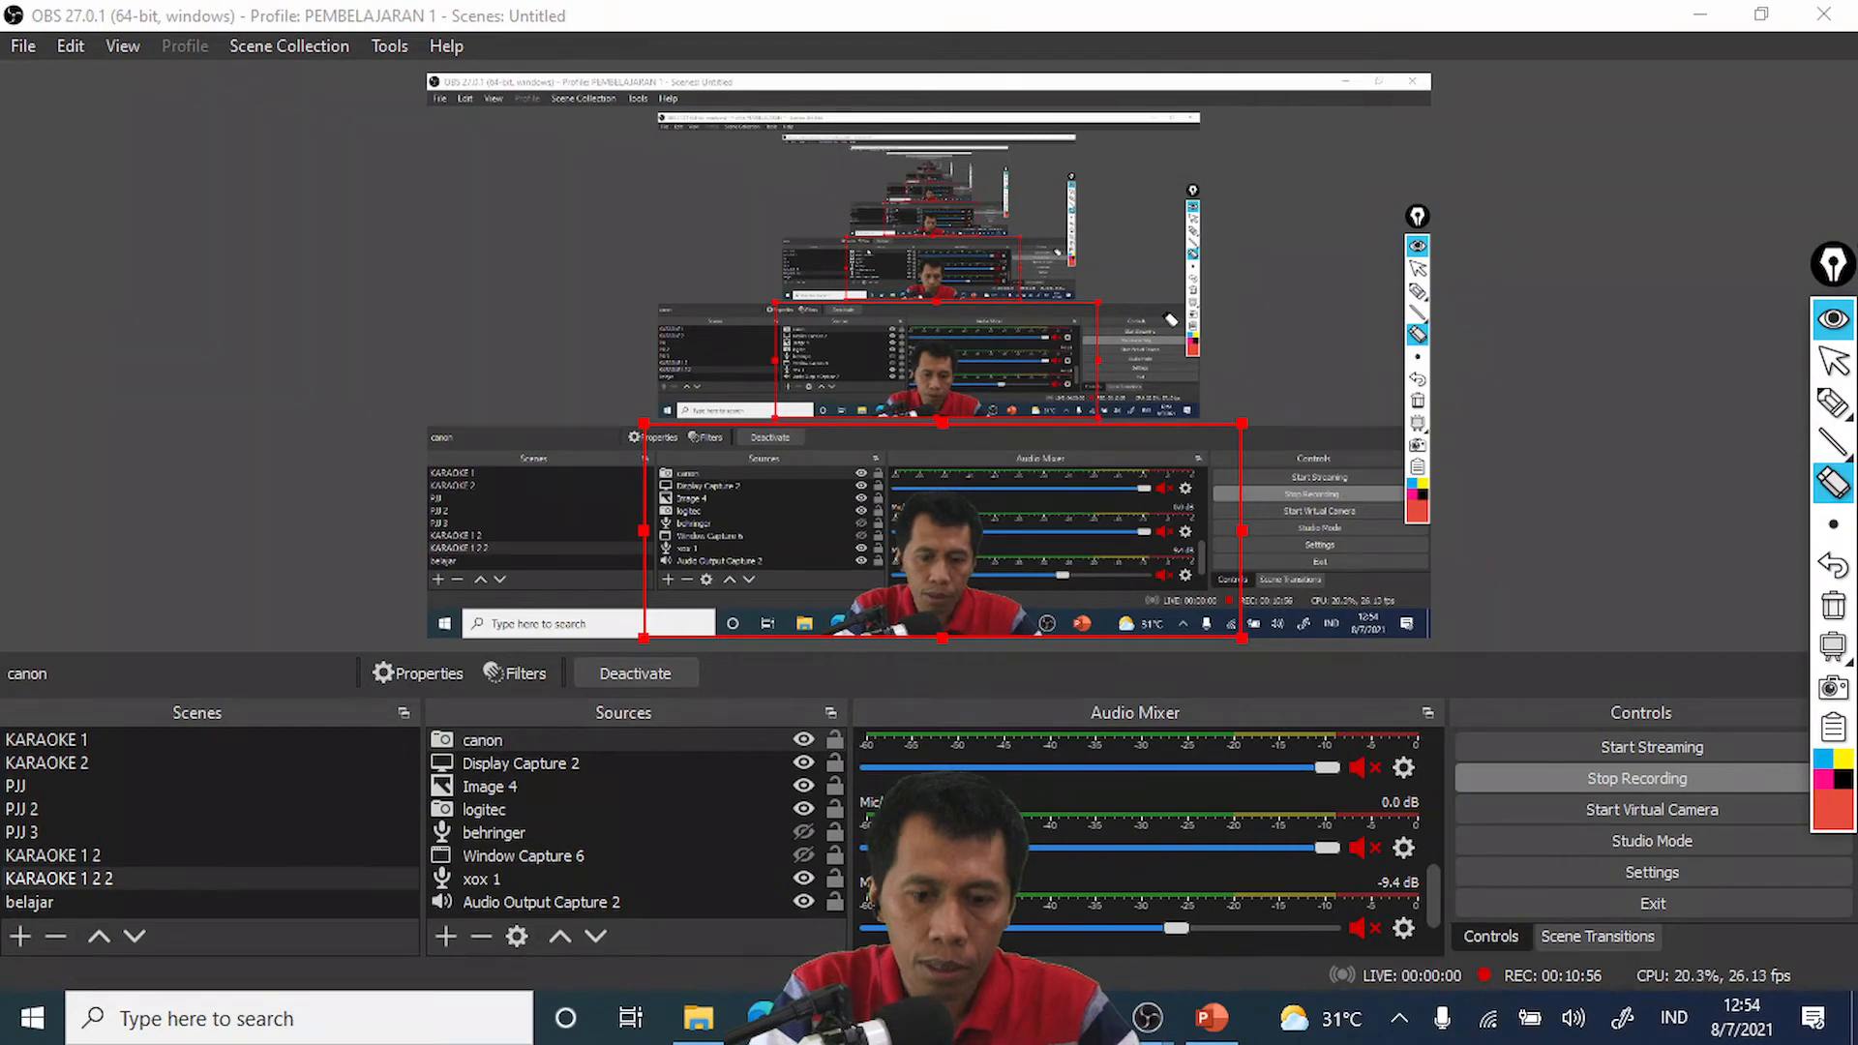
left_click(1834, 364)
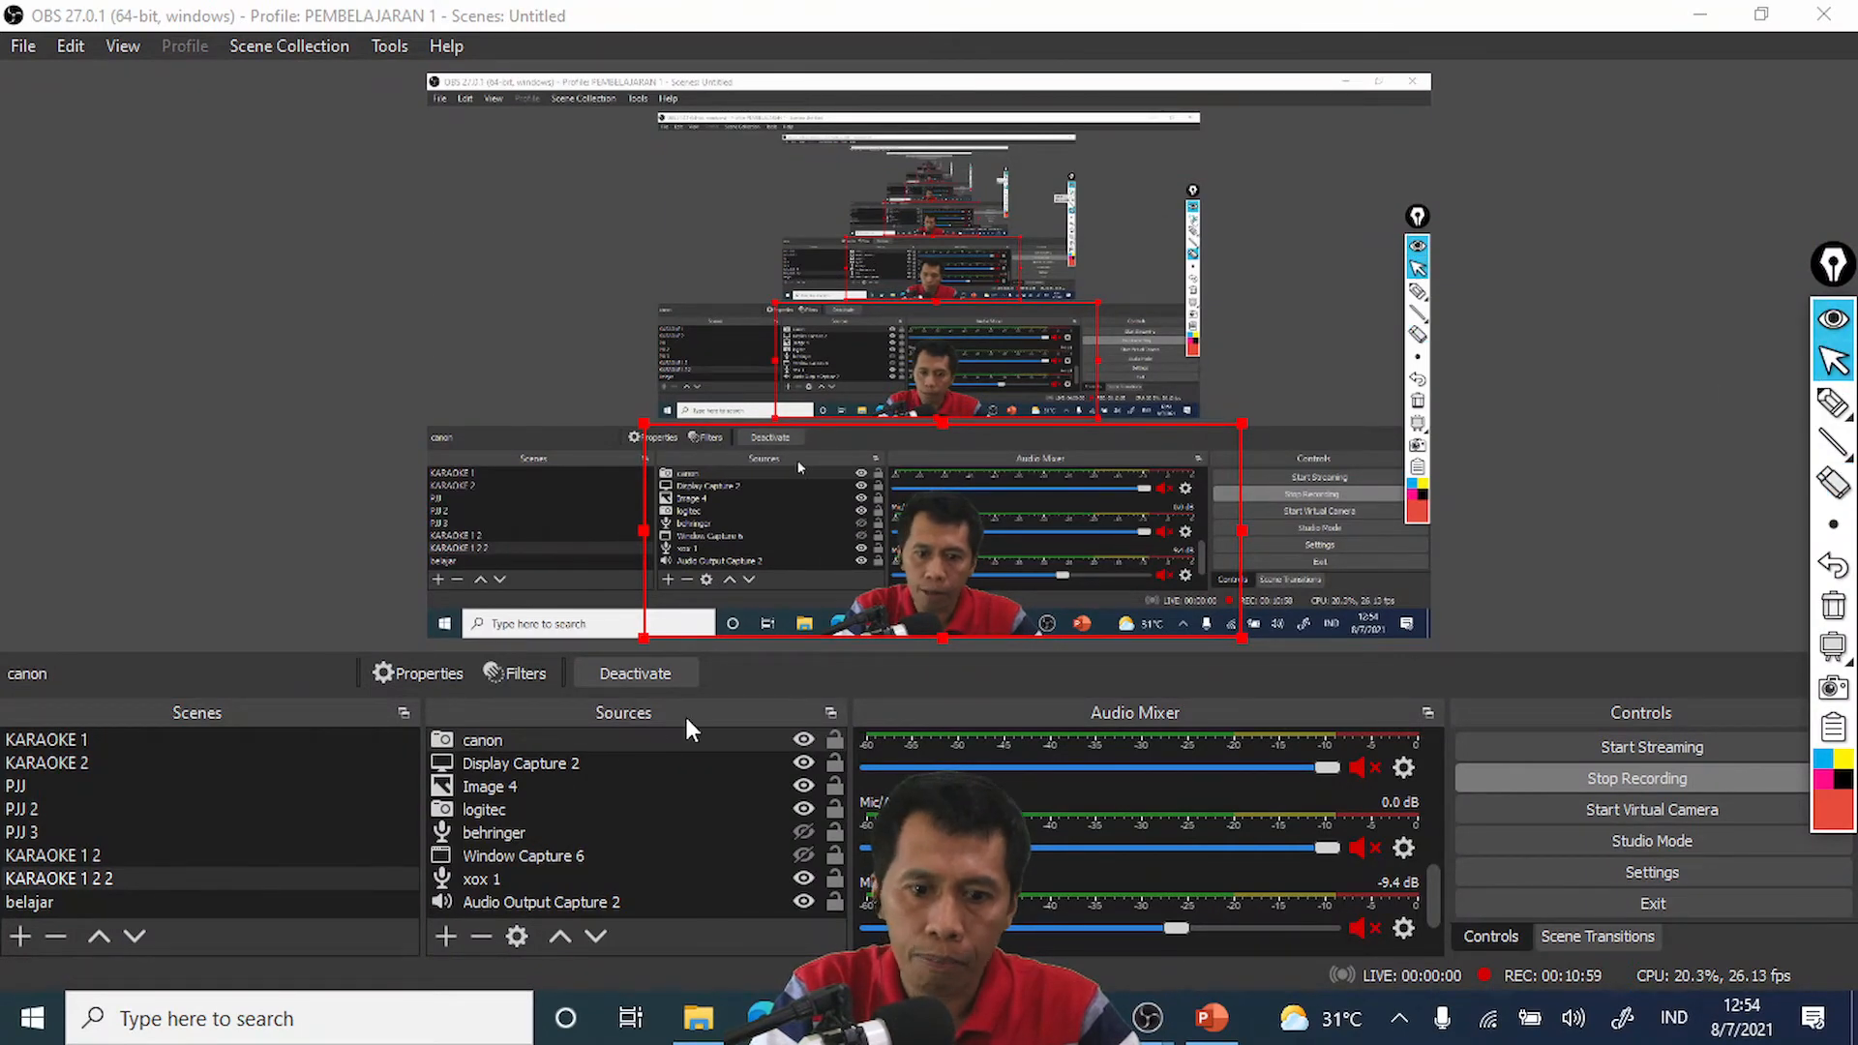
Step: Examine the canon source's properties and its available devices, keep EOS Webcam Utility, and close without saving
left_click(571, 743)
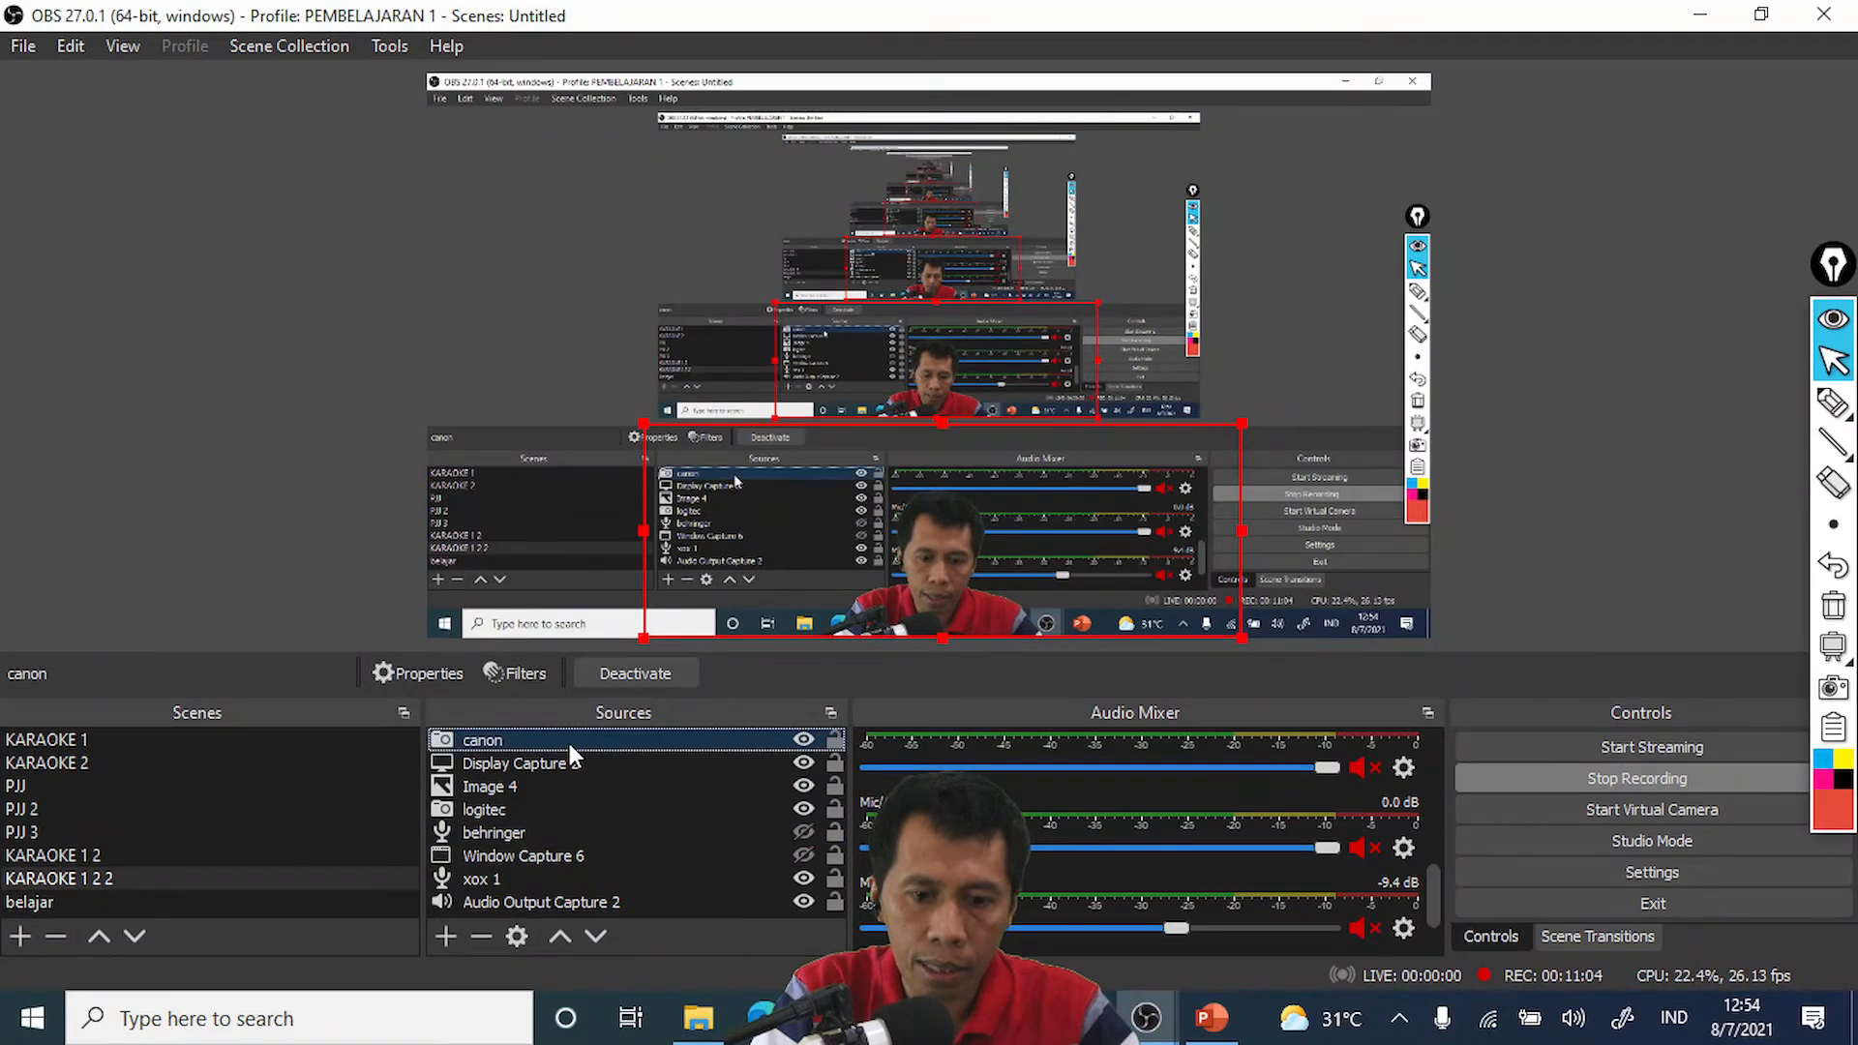
right_click(570, 743)
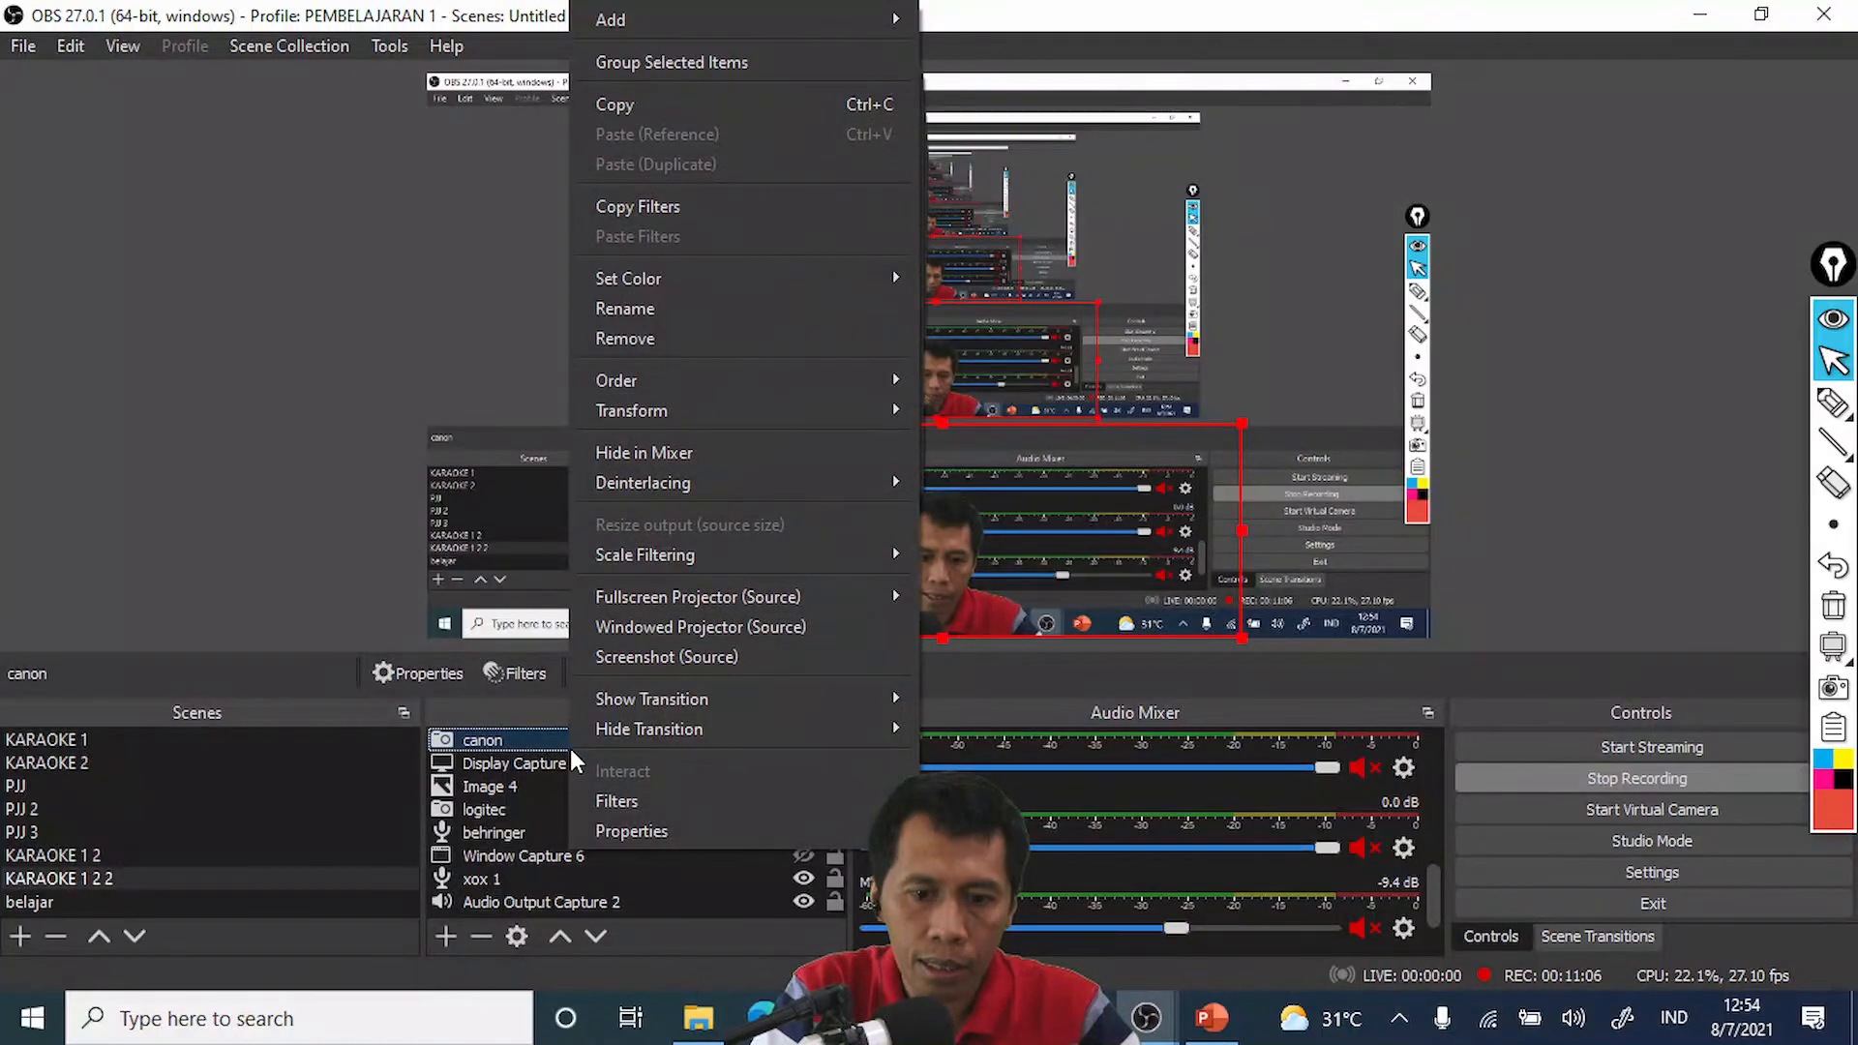
left_click(610, 830)
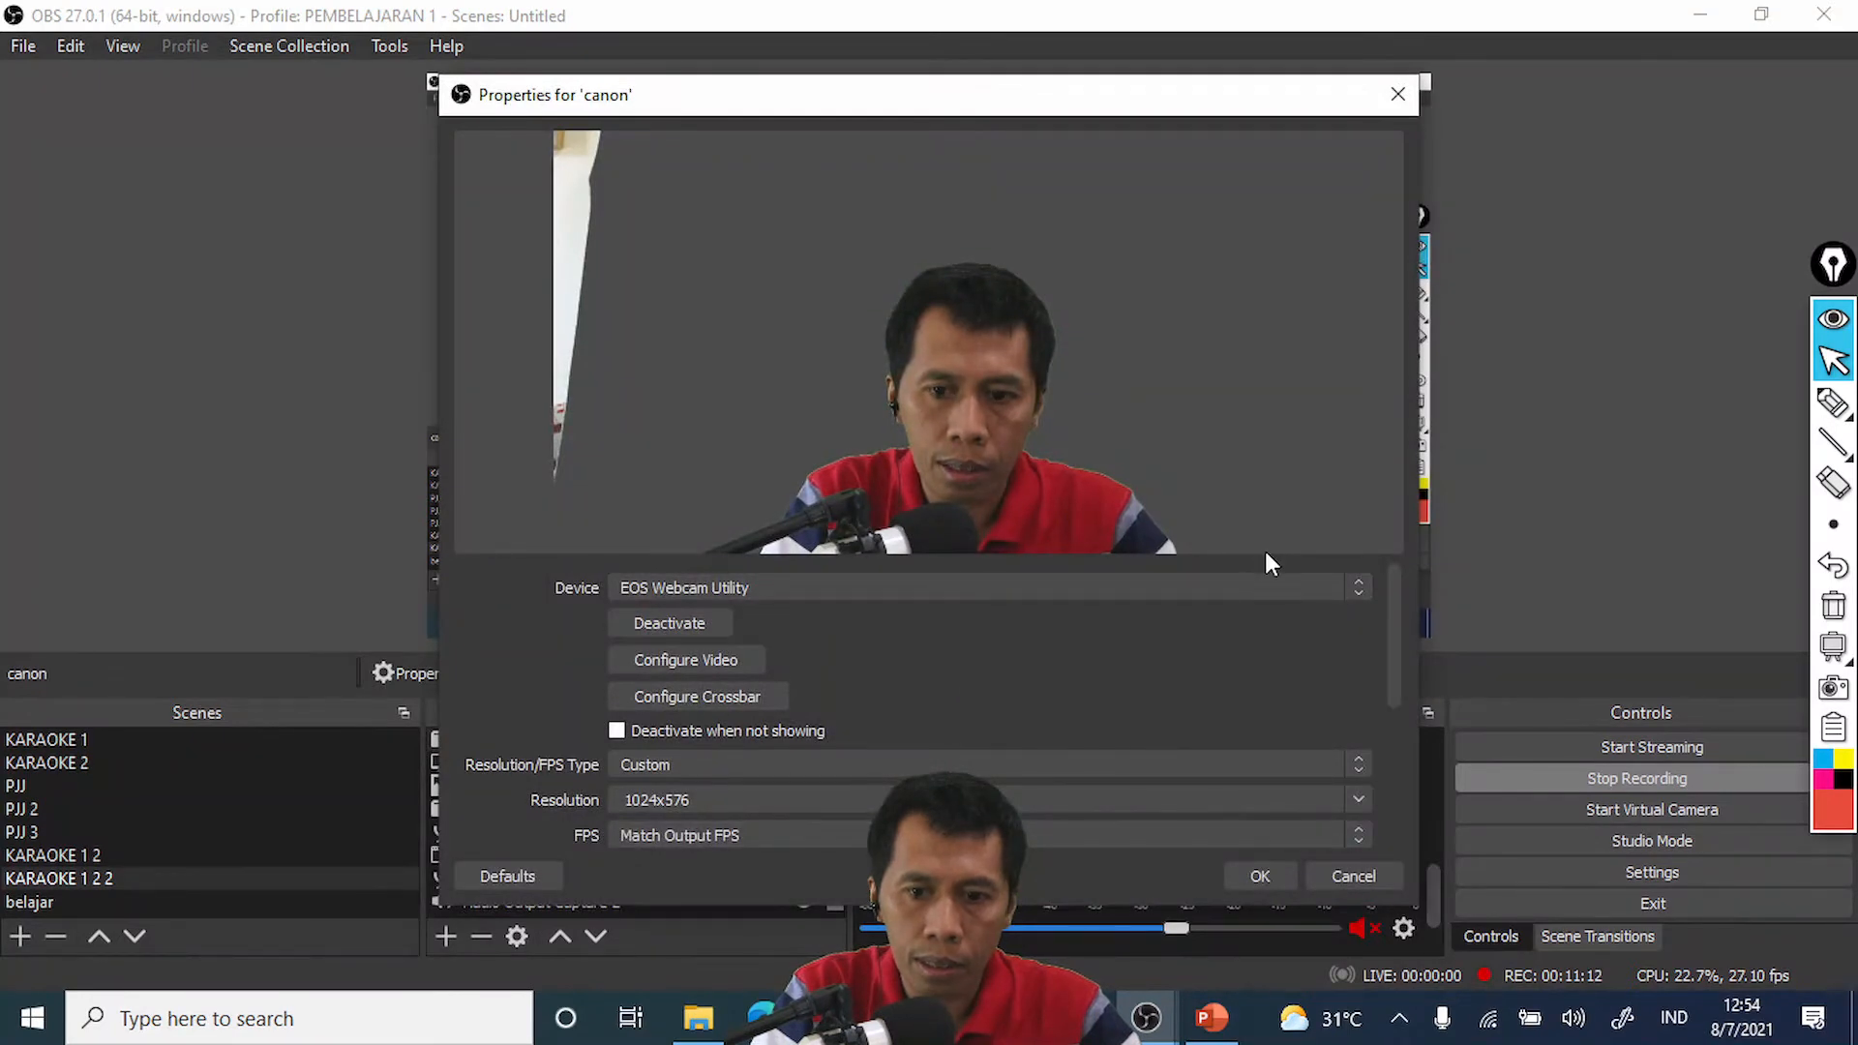
left_click(1362, 593)
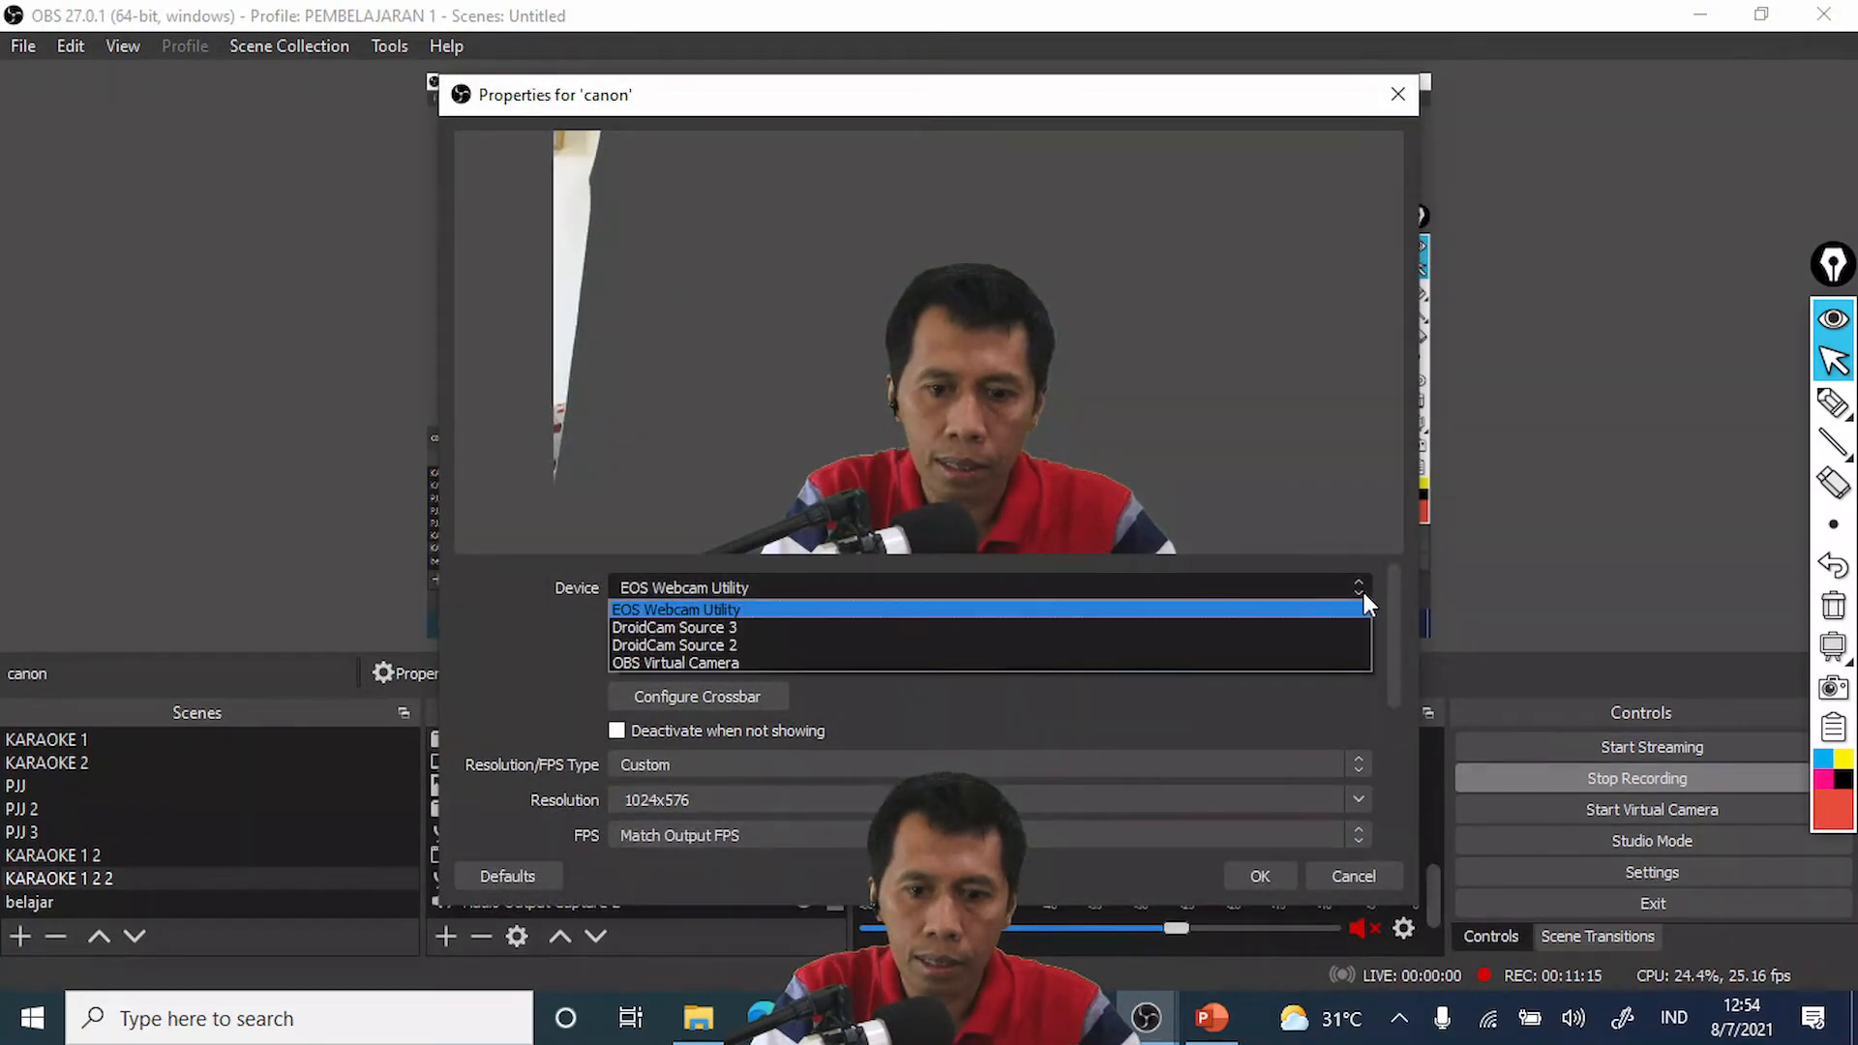
left_click(980, 610)
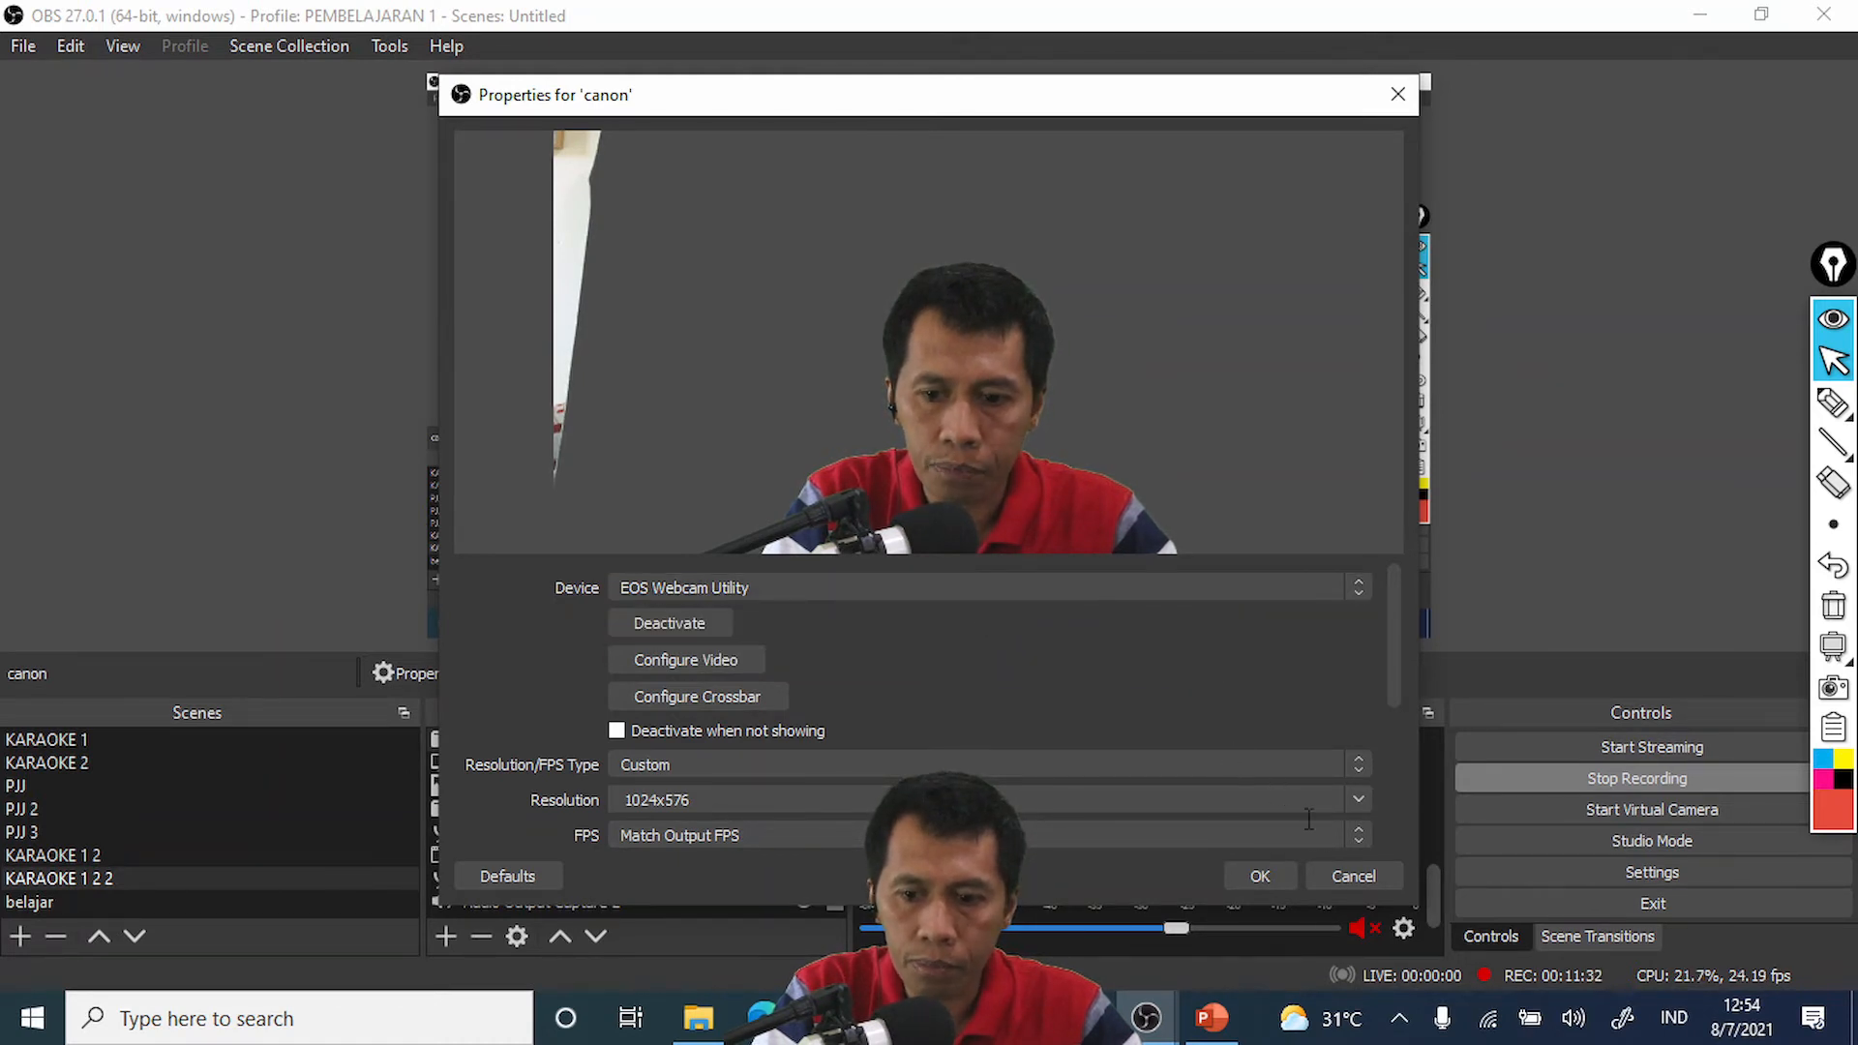
left_click(1369, 874)
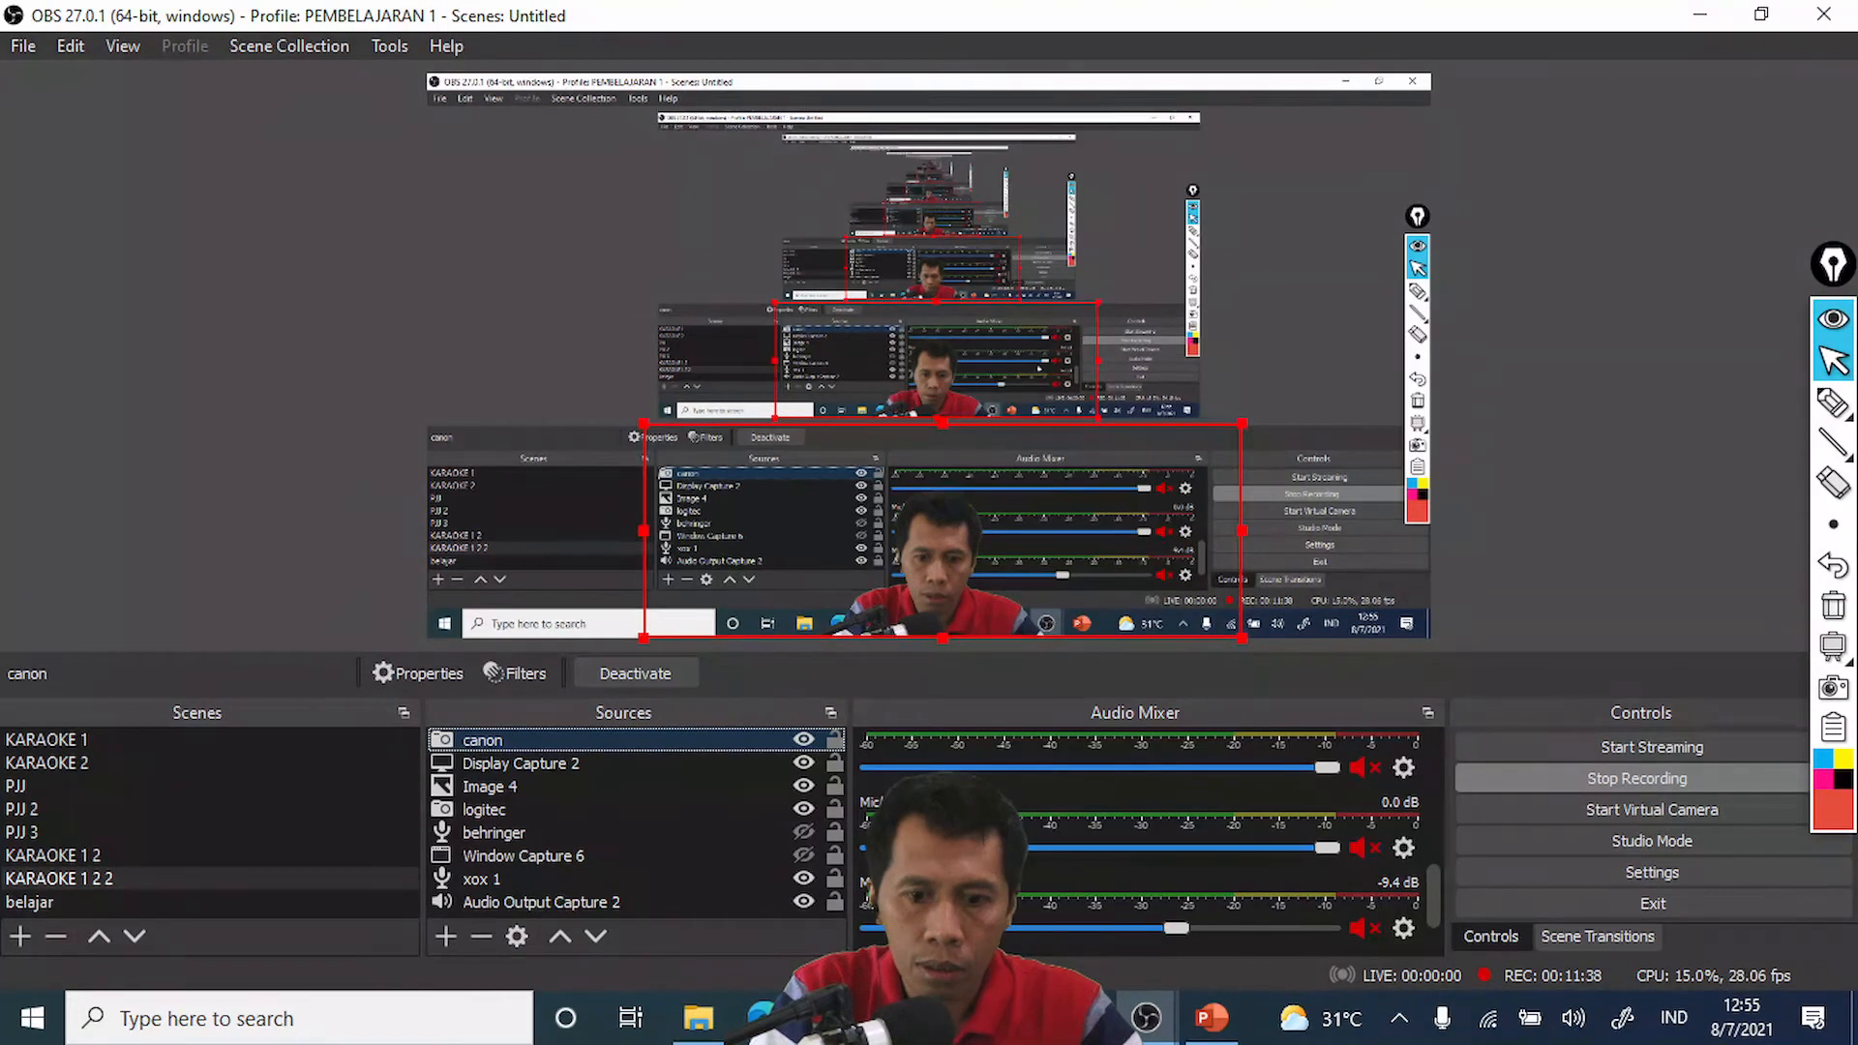
Step: Select the Display Capture 2 and Image 4 sources in turn to view what each one uses
left_click(600, 762)
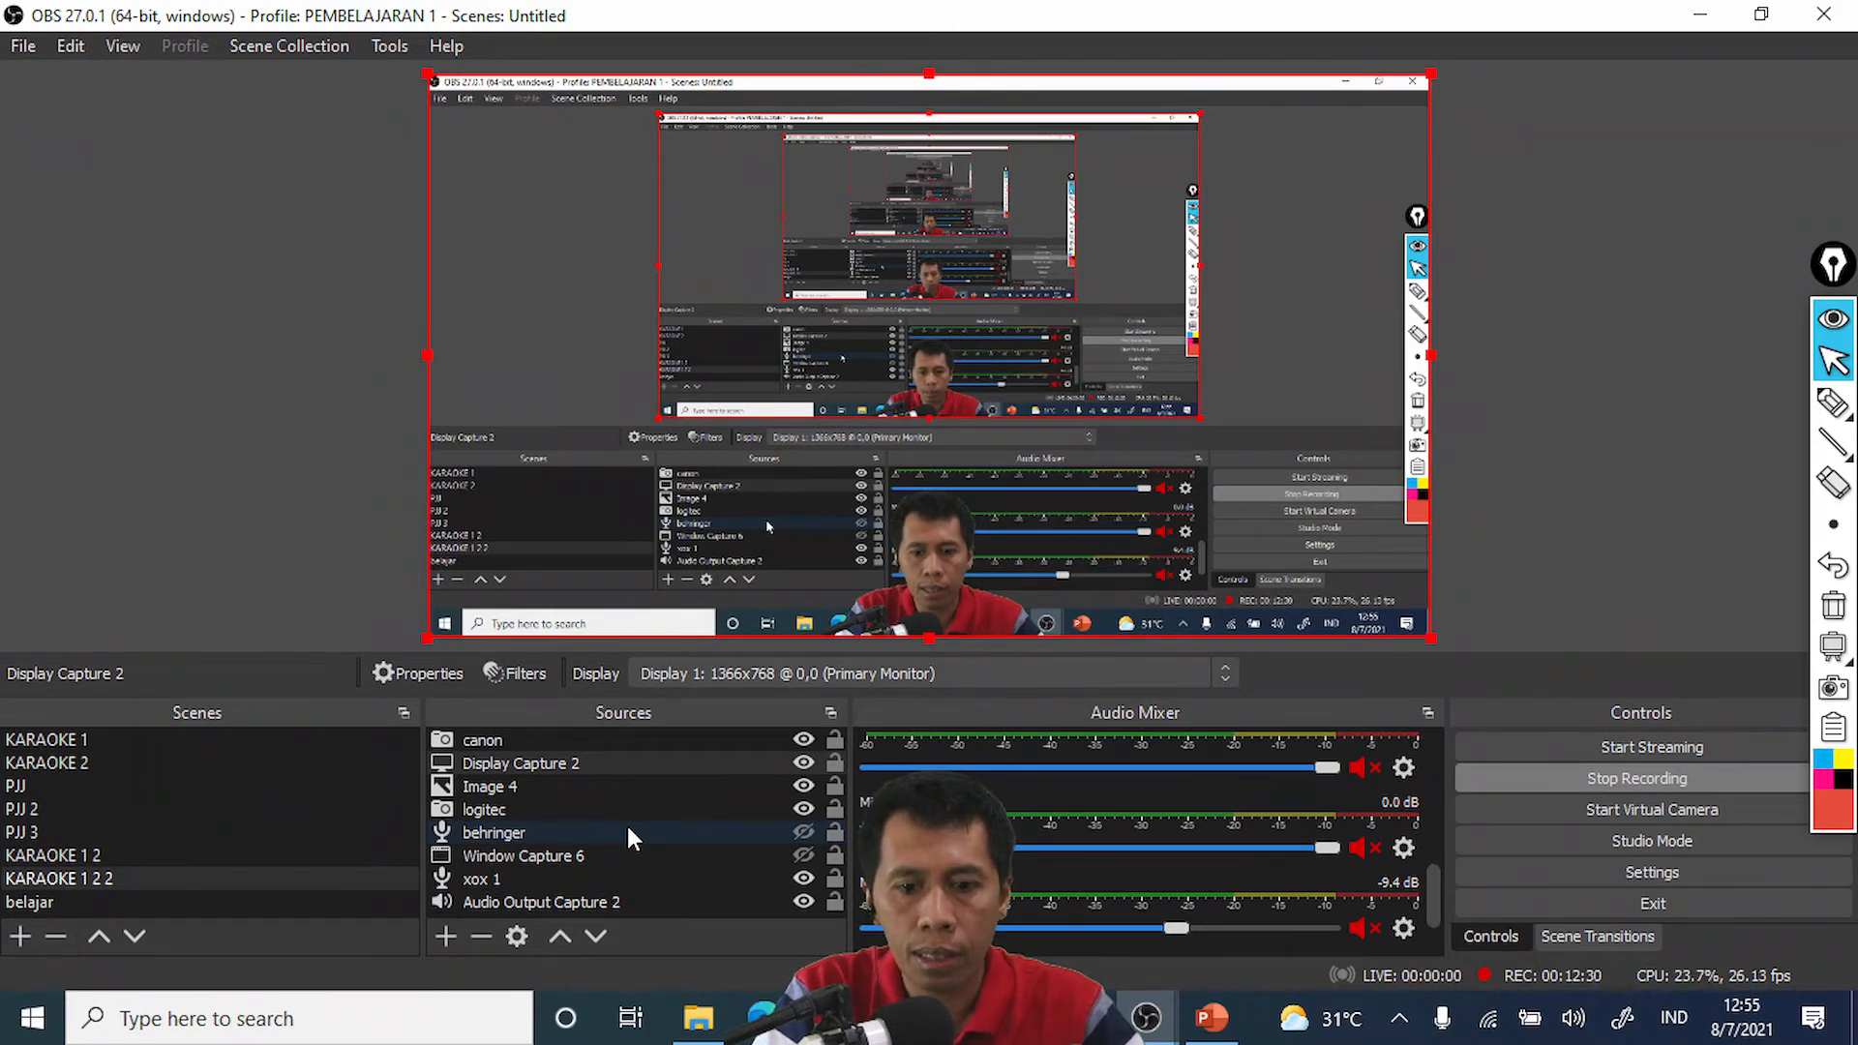
left_click(579, 789)
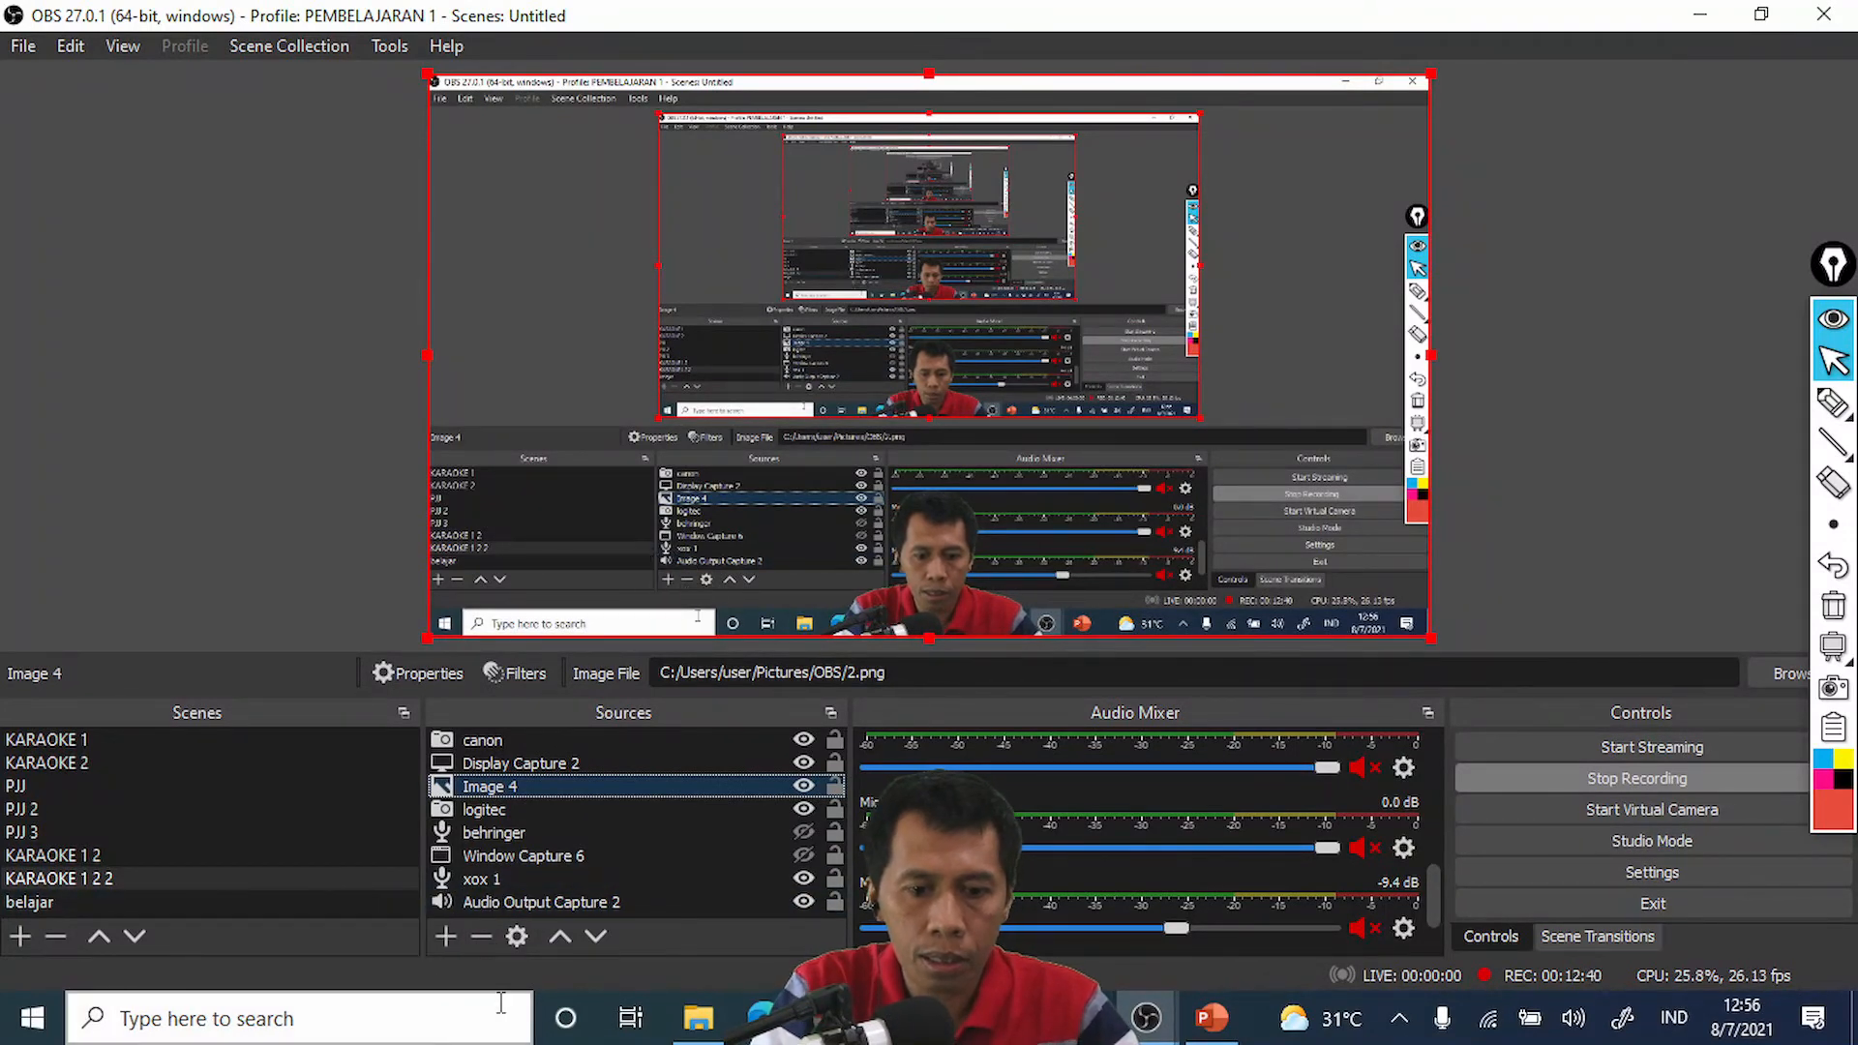
Step: Add a new image source with the default name to the KARAOKE 1 2 2 scene
left_click(445, 937)
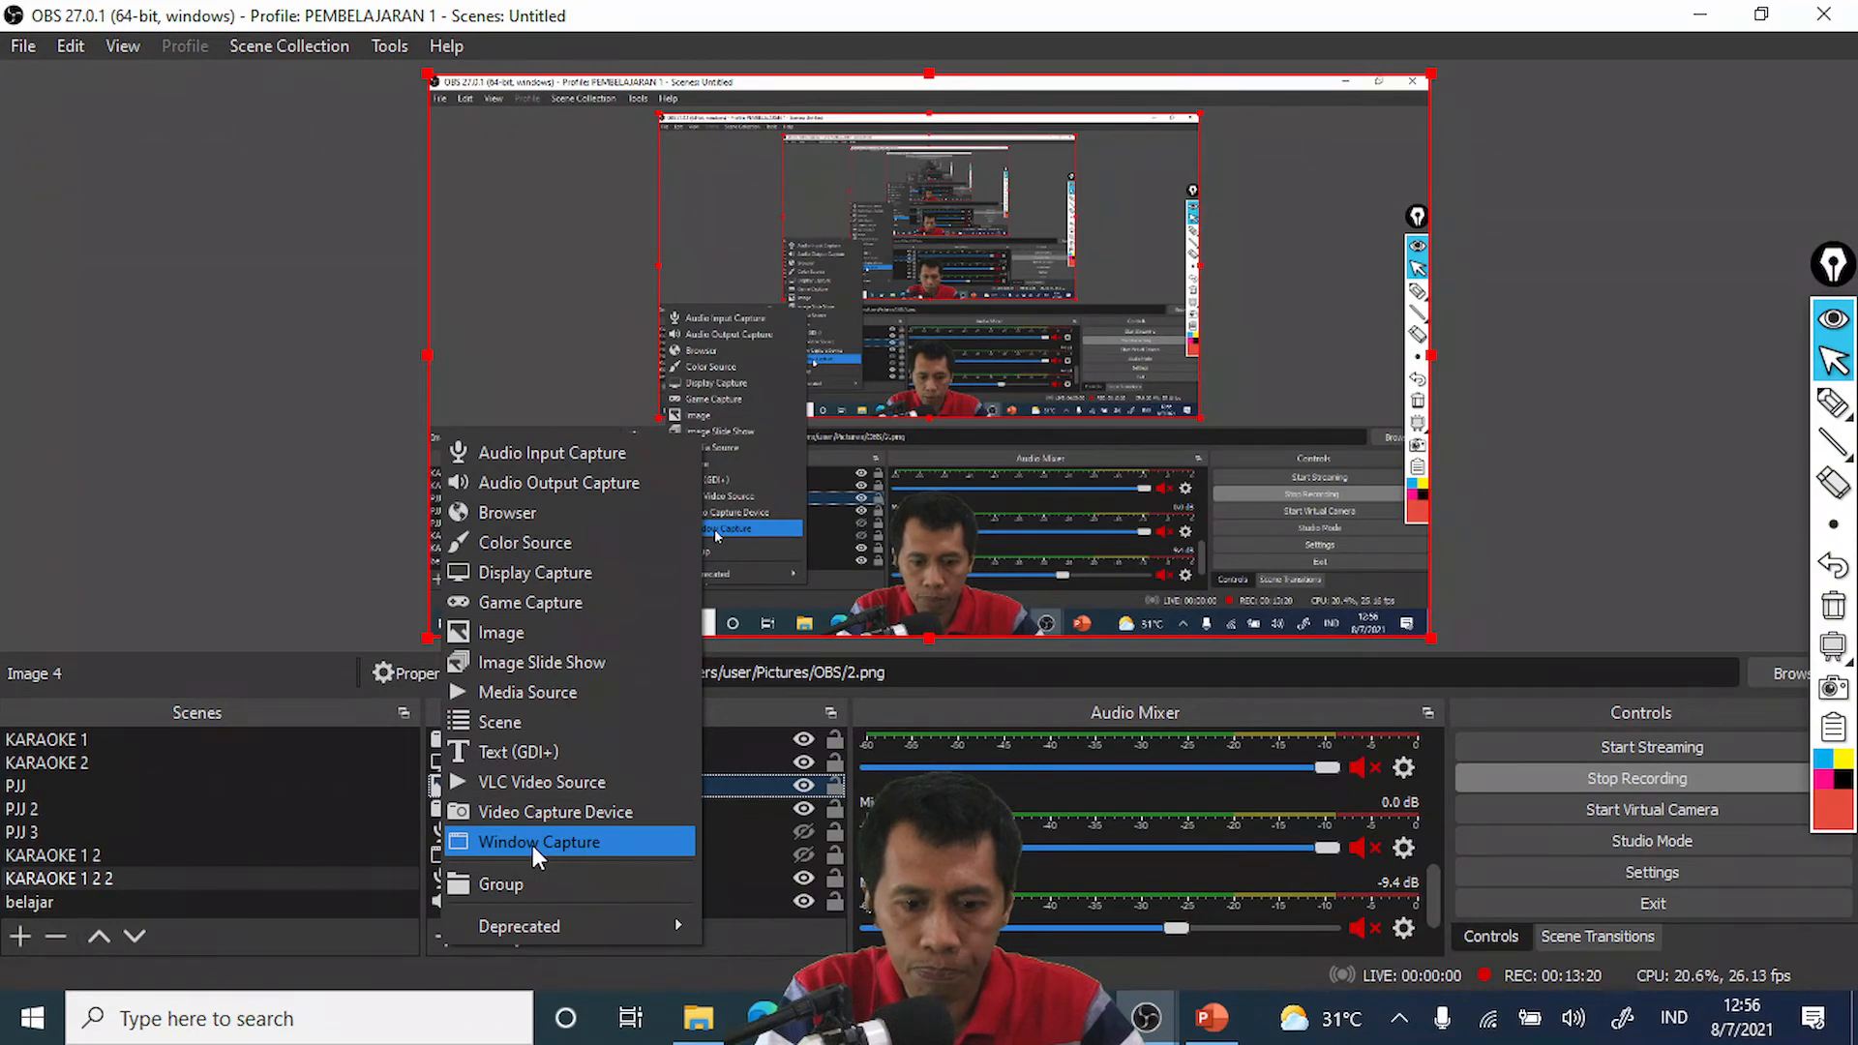
left_click(514, 635)
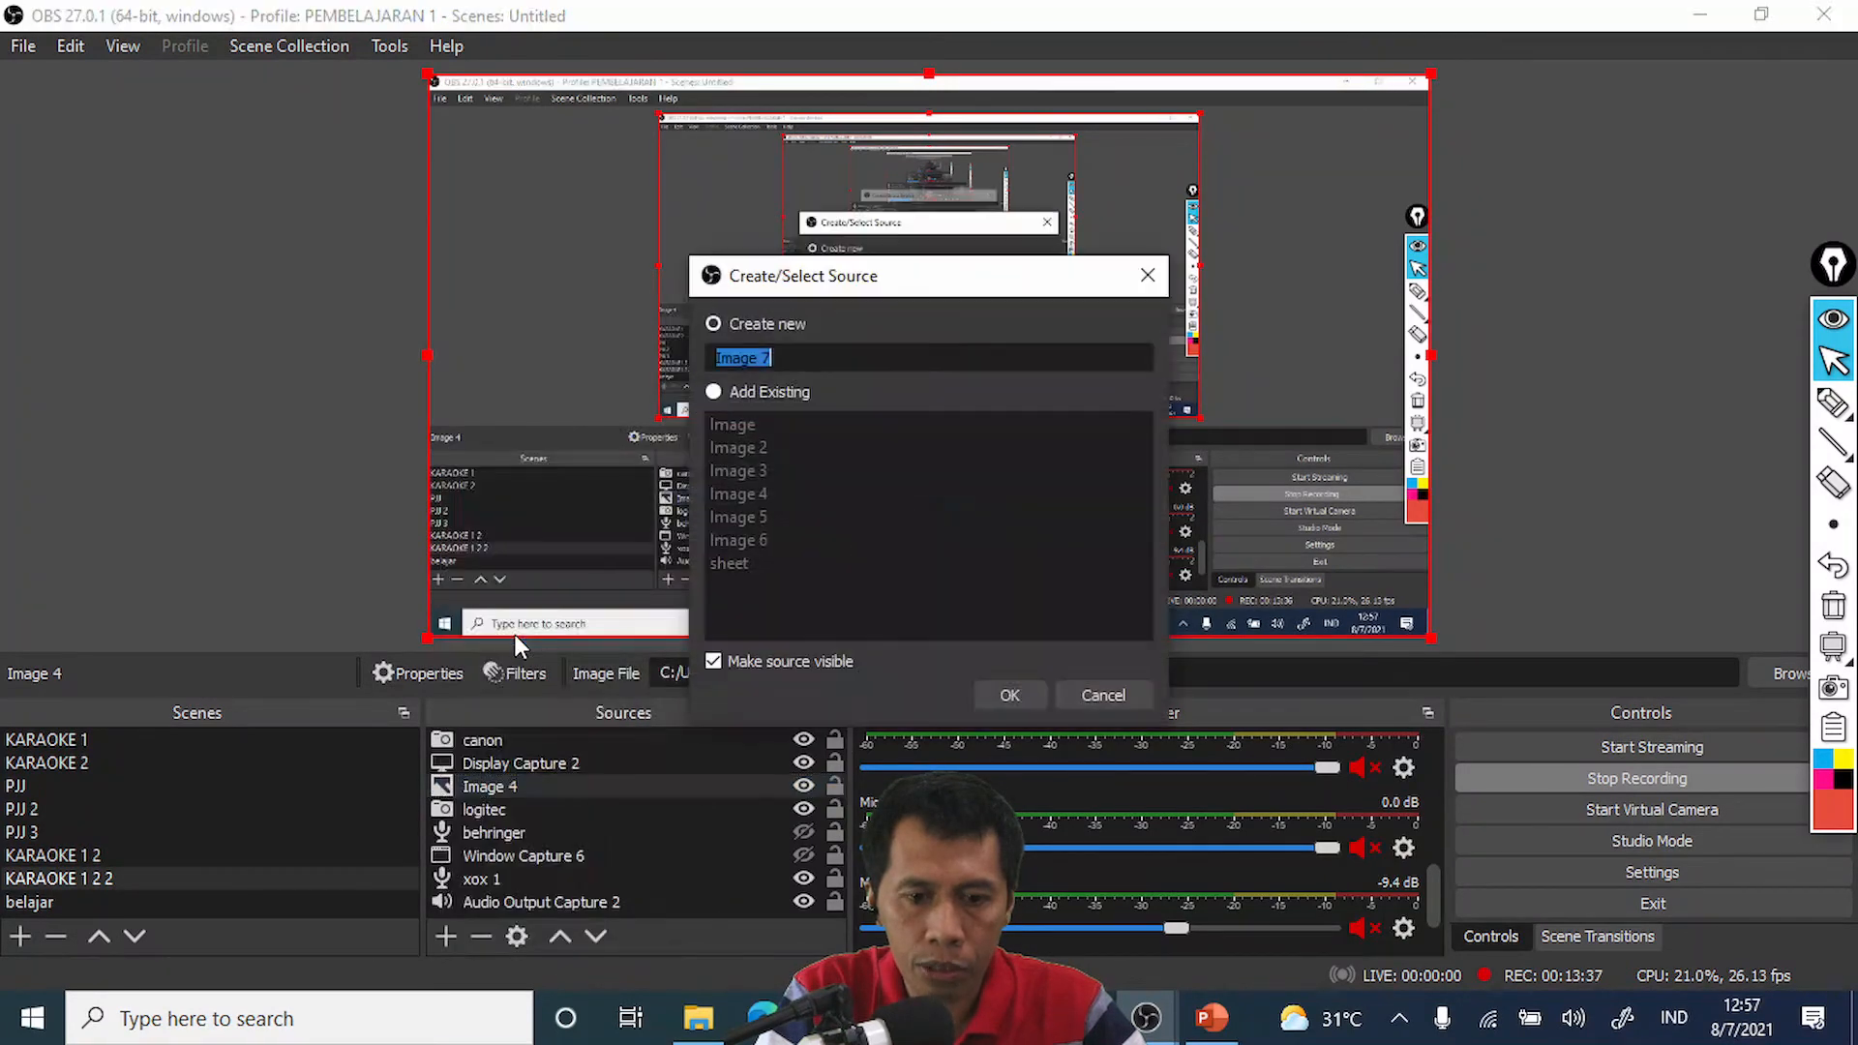
left_click(1020, 700)
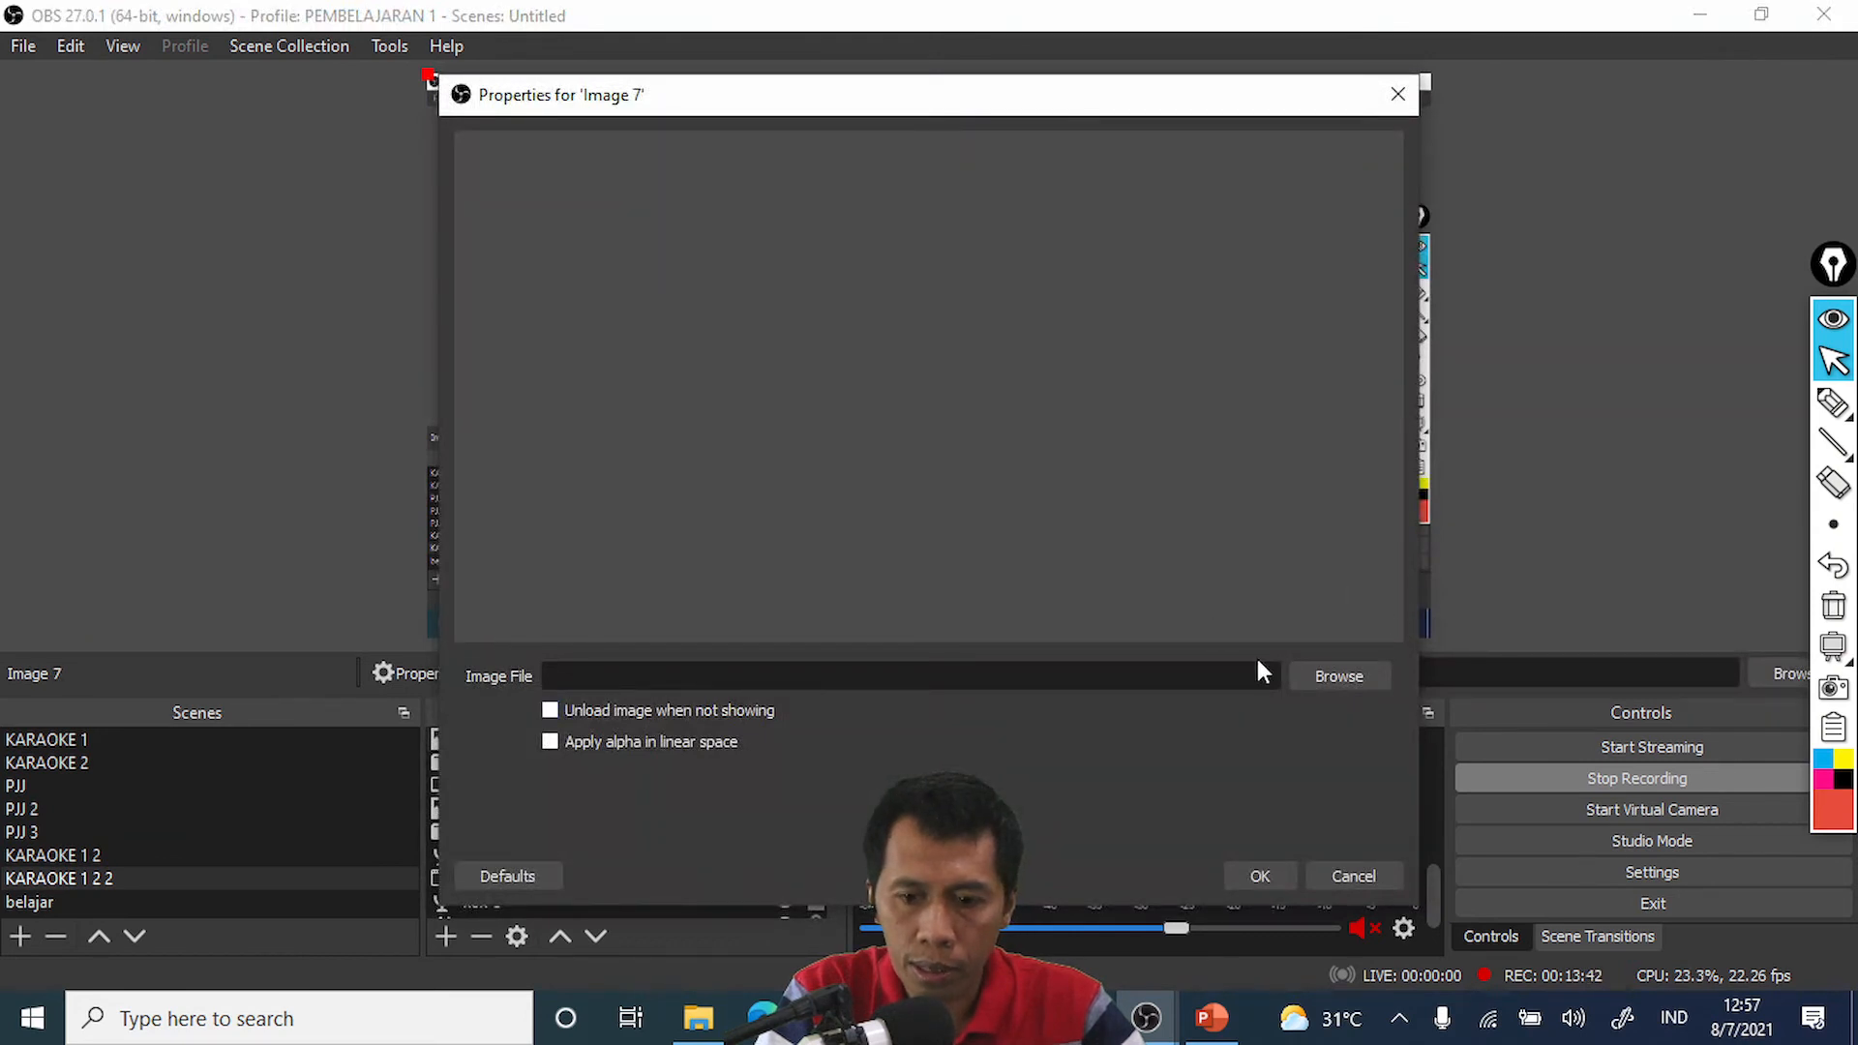
Step: Load the obs image from the Pictures/OBS folder into the new source and shrink it to a small logo in the canvas's upper-left corner
left_click(1326, 682)
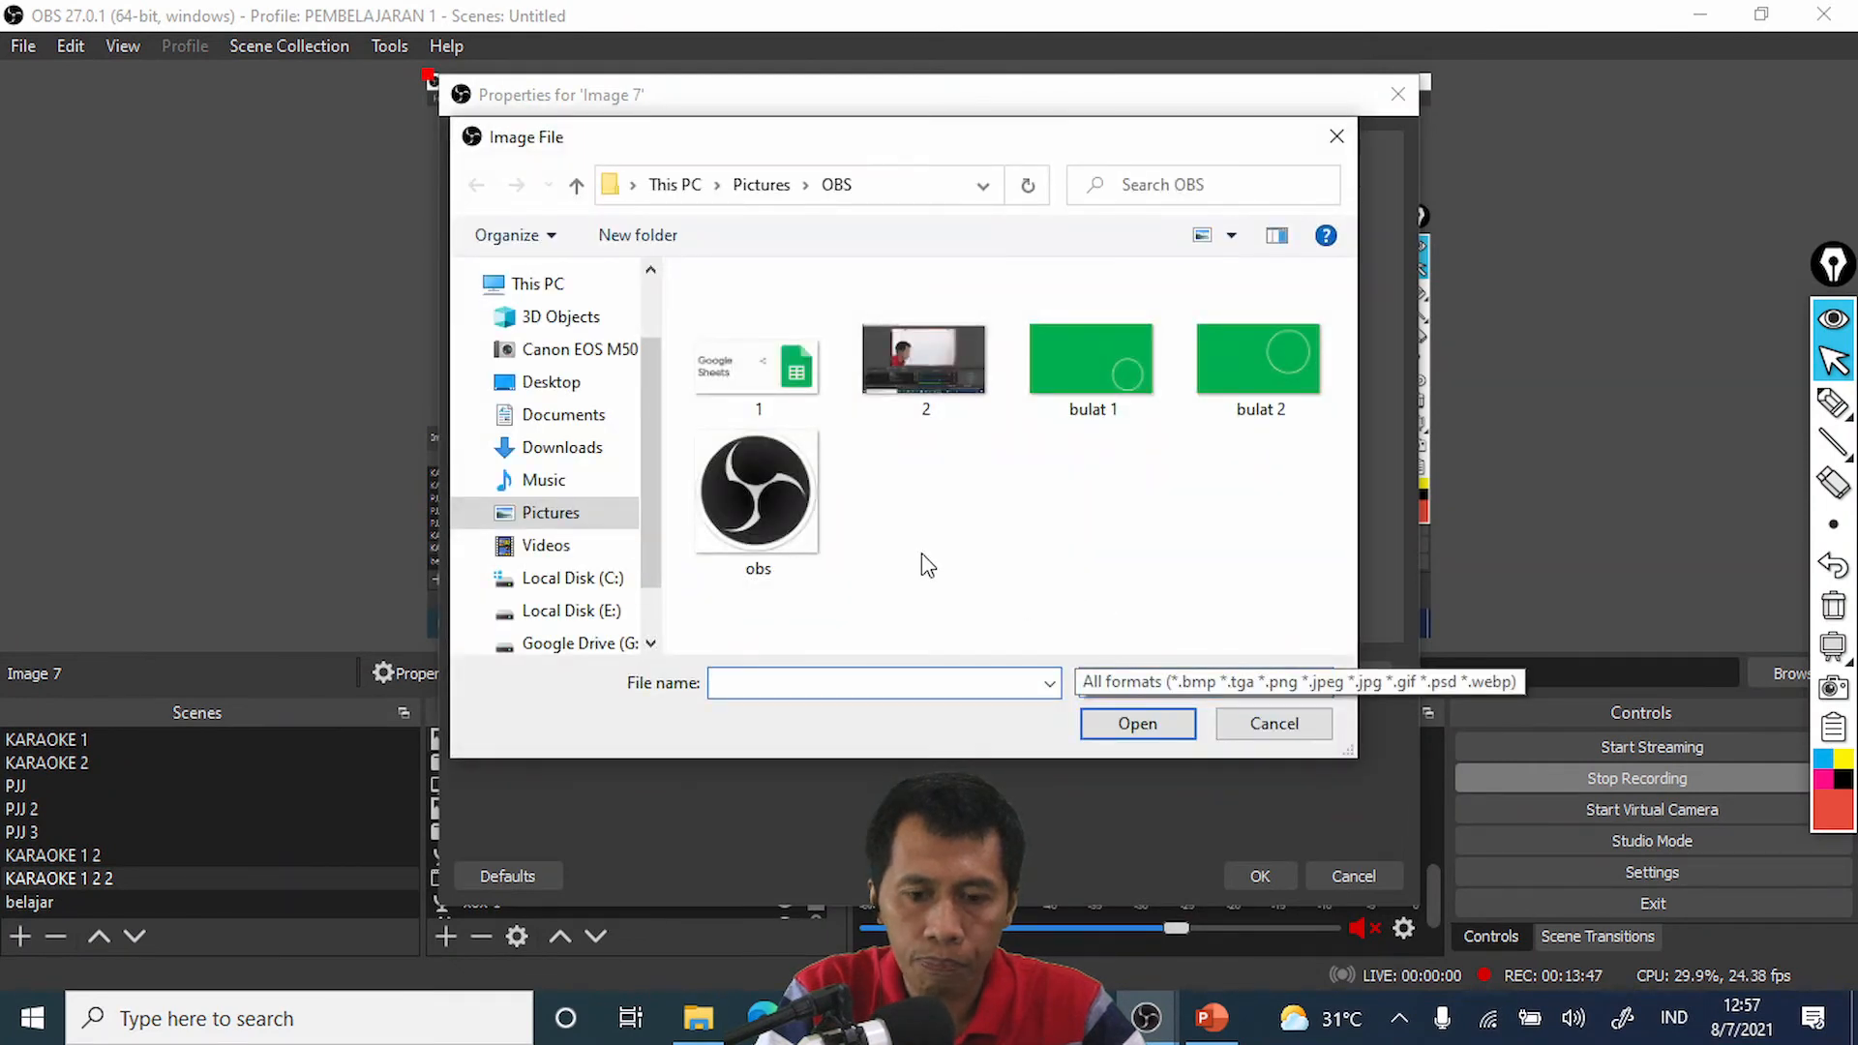
left_click(777, 487)
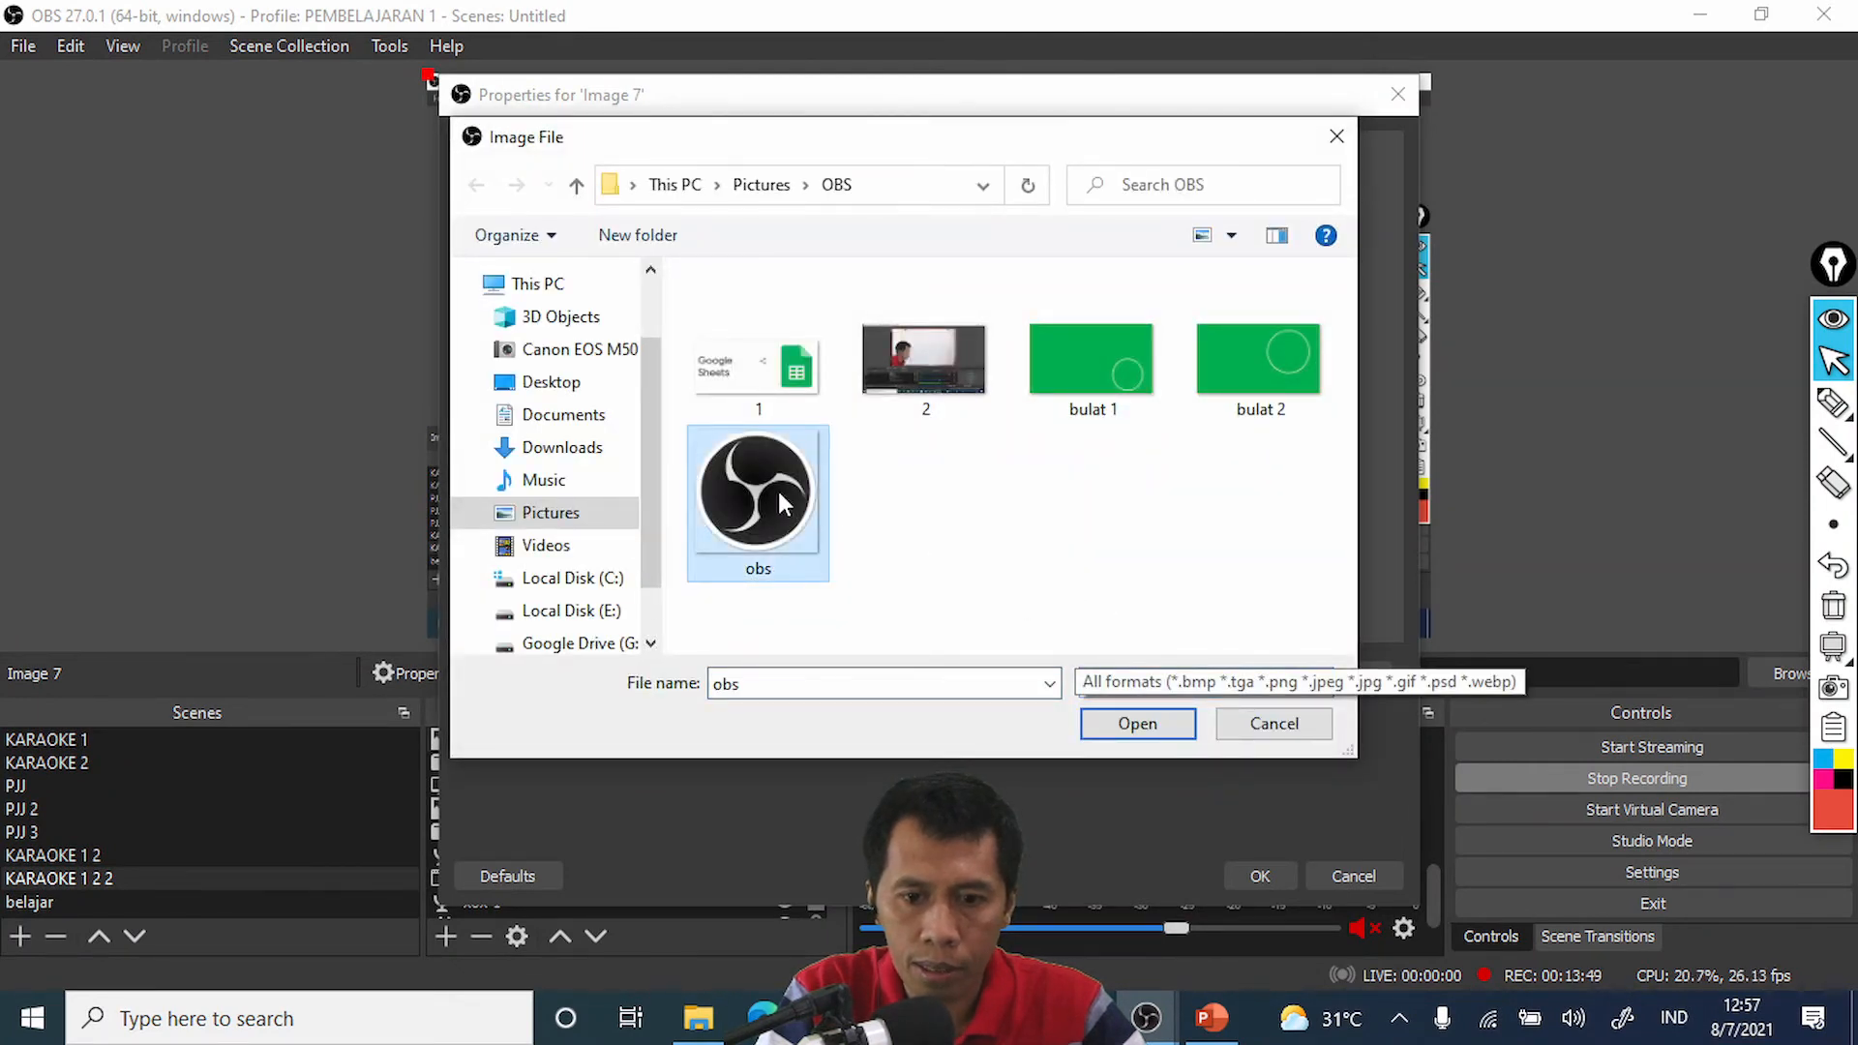
left_click(1129, 724)
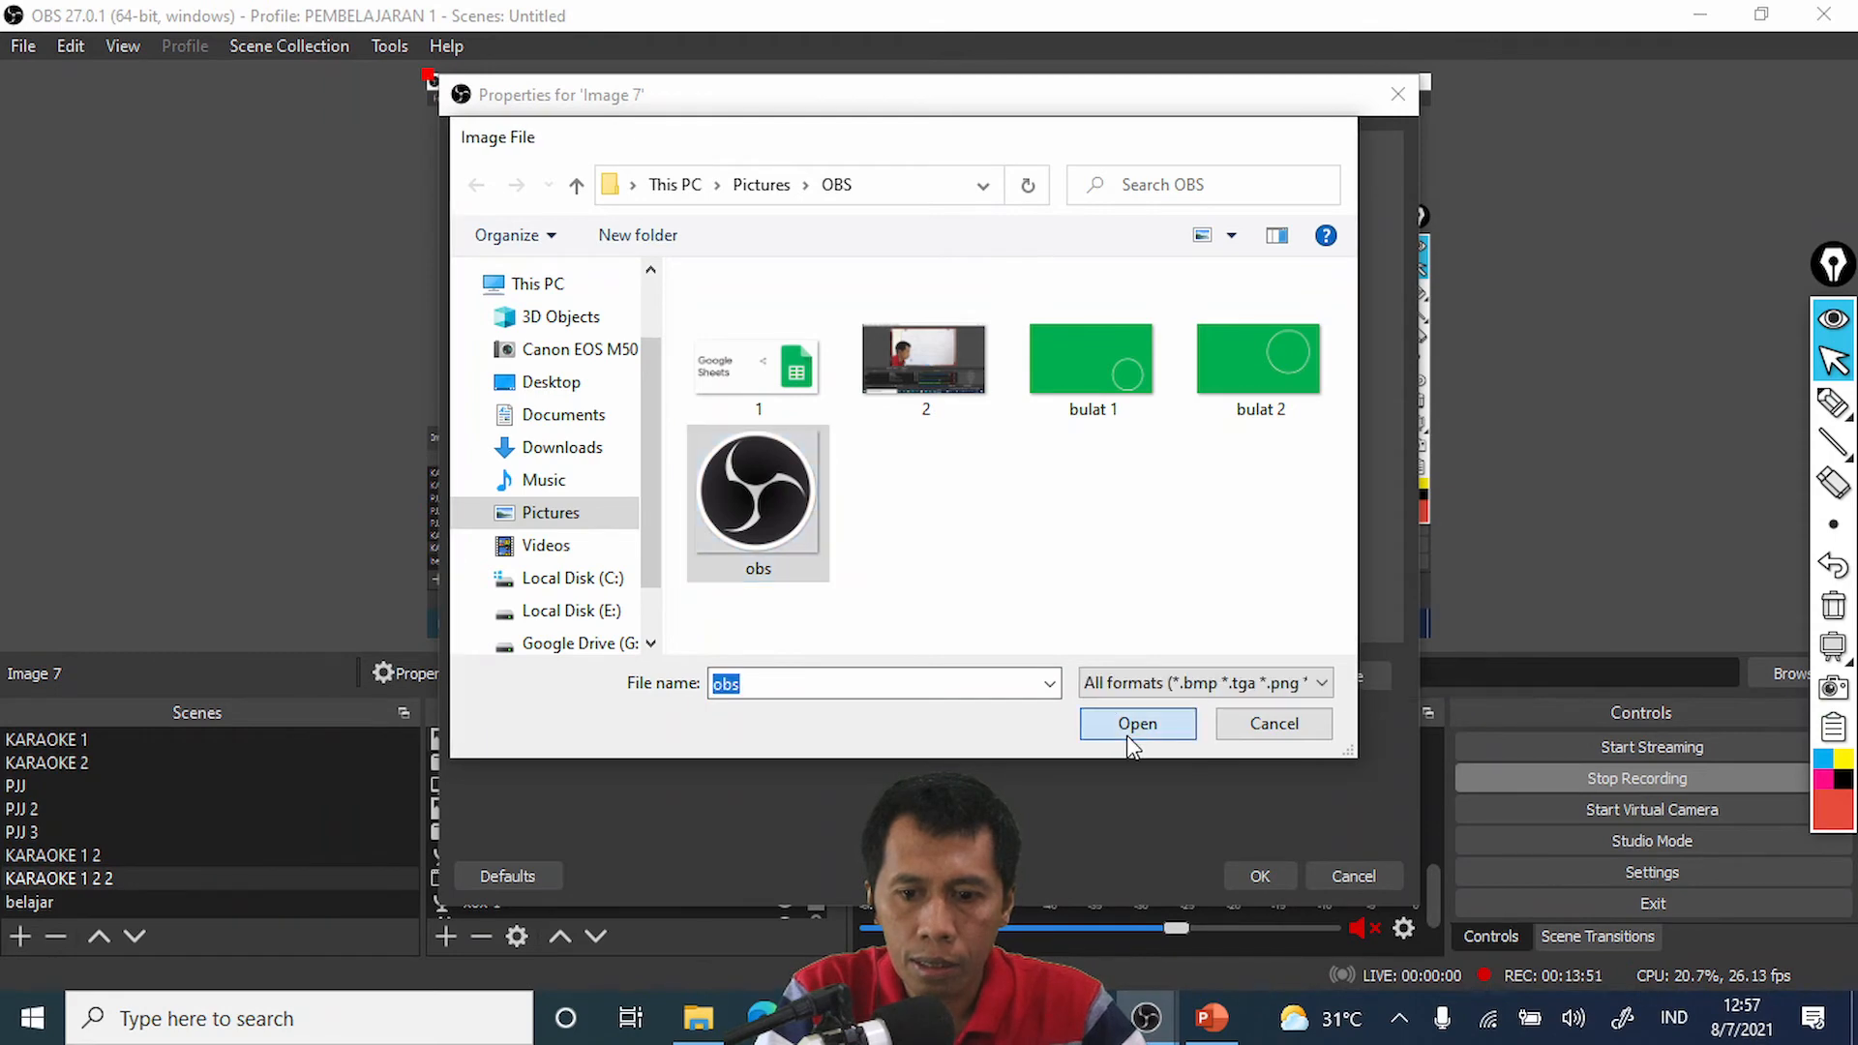
left_click(1262, 877)
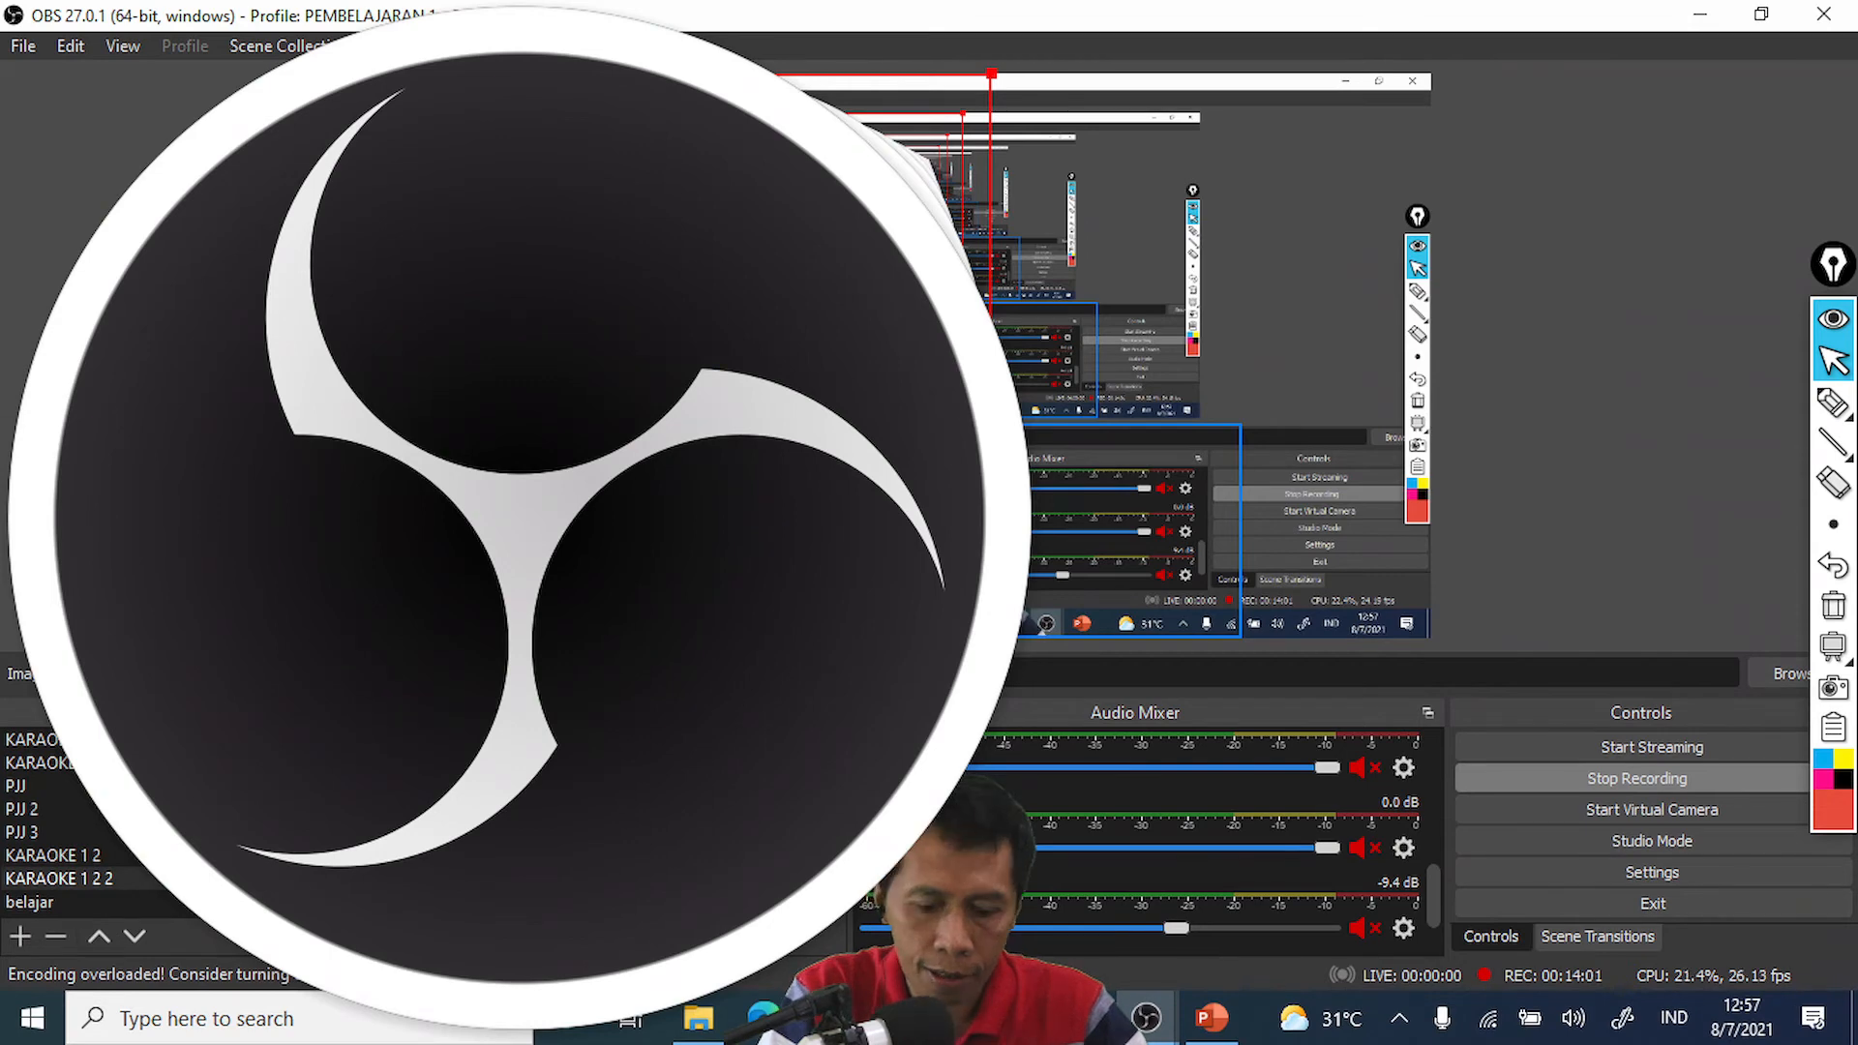
left_click_drag(990, 635, 548, 194)
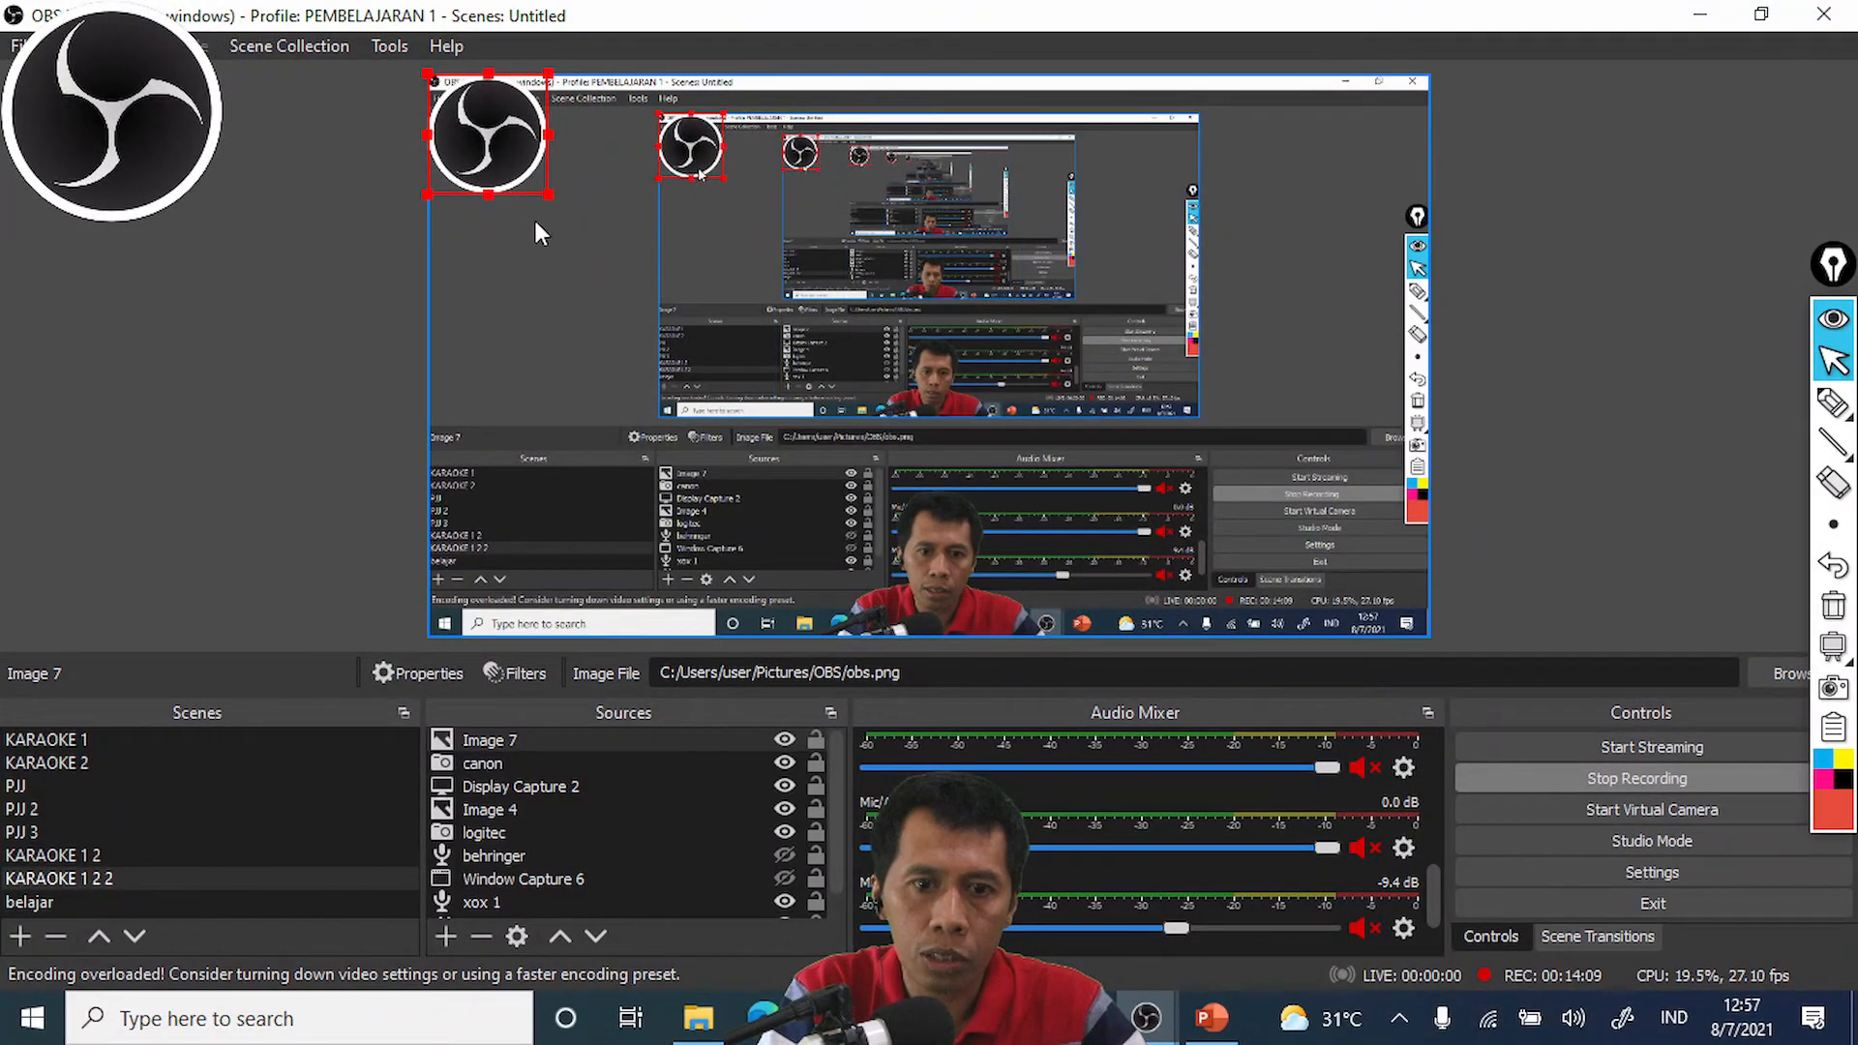
Step: Move the logo image to the canvas's upper-right corner and shrink it further
left_click_drag(548, 195, 1388, 269)
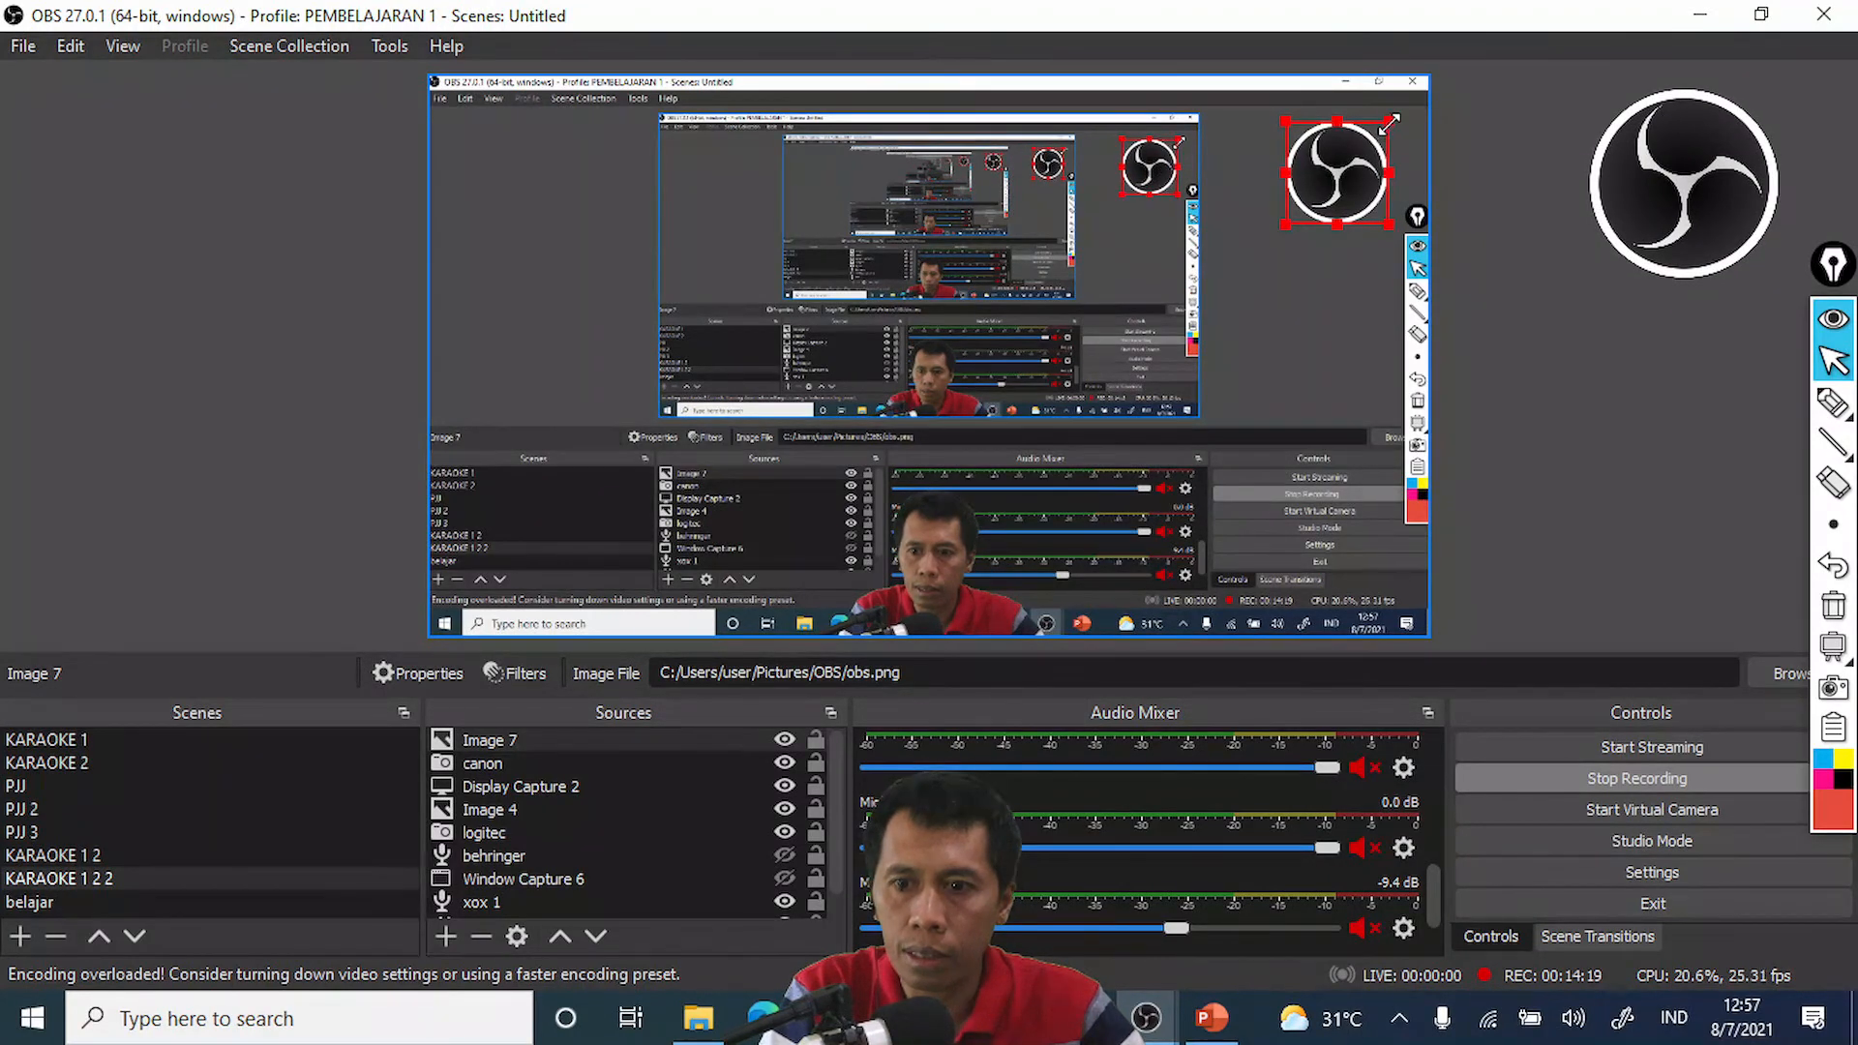
left_click_drag(1390, 120, 1338, 154)
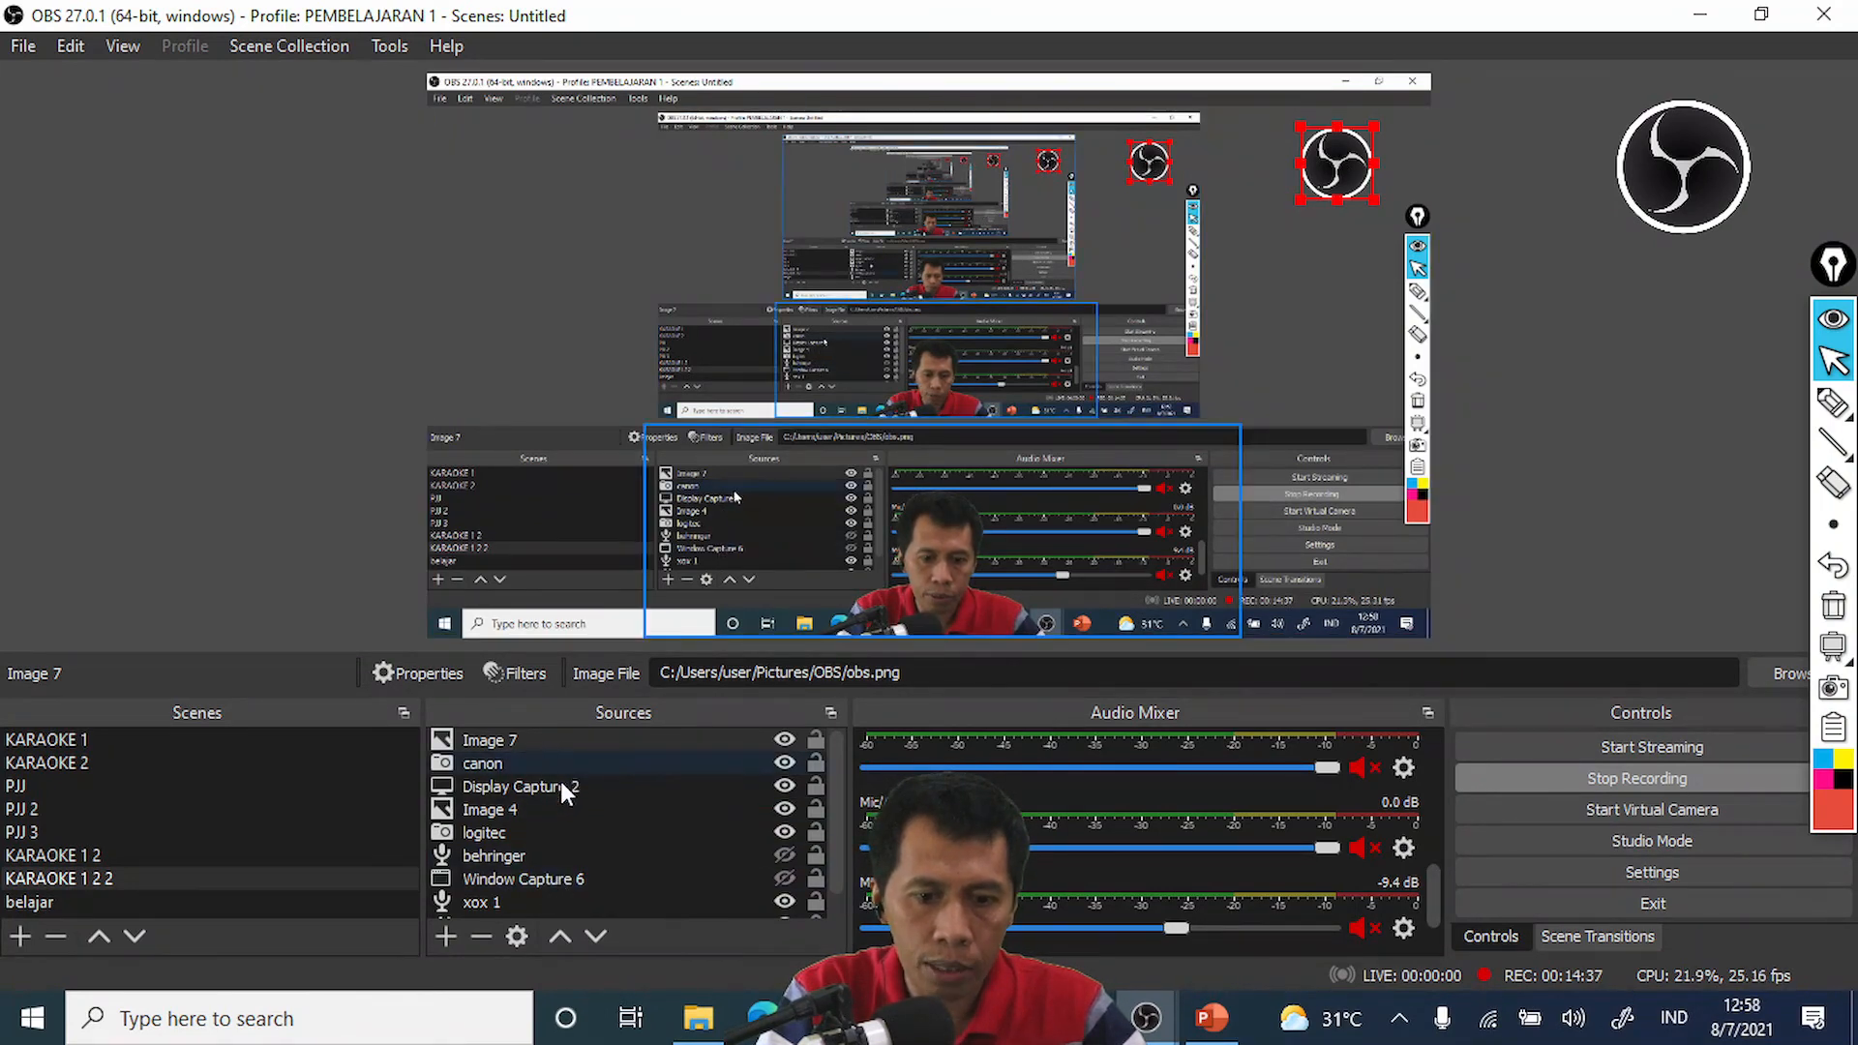
Step: Switch to the PowerPoint presentation "rangkuman sem 2 kls x" and start its slide show from the title slide
left_click(550, 807)
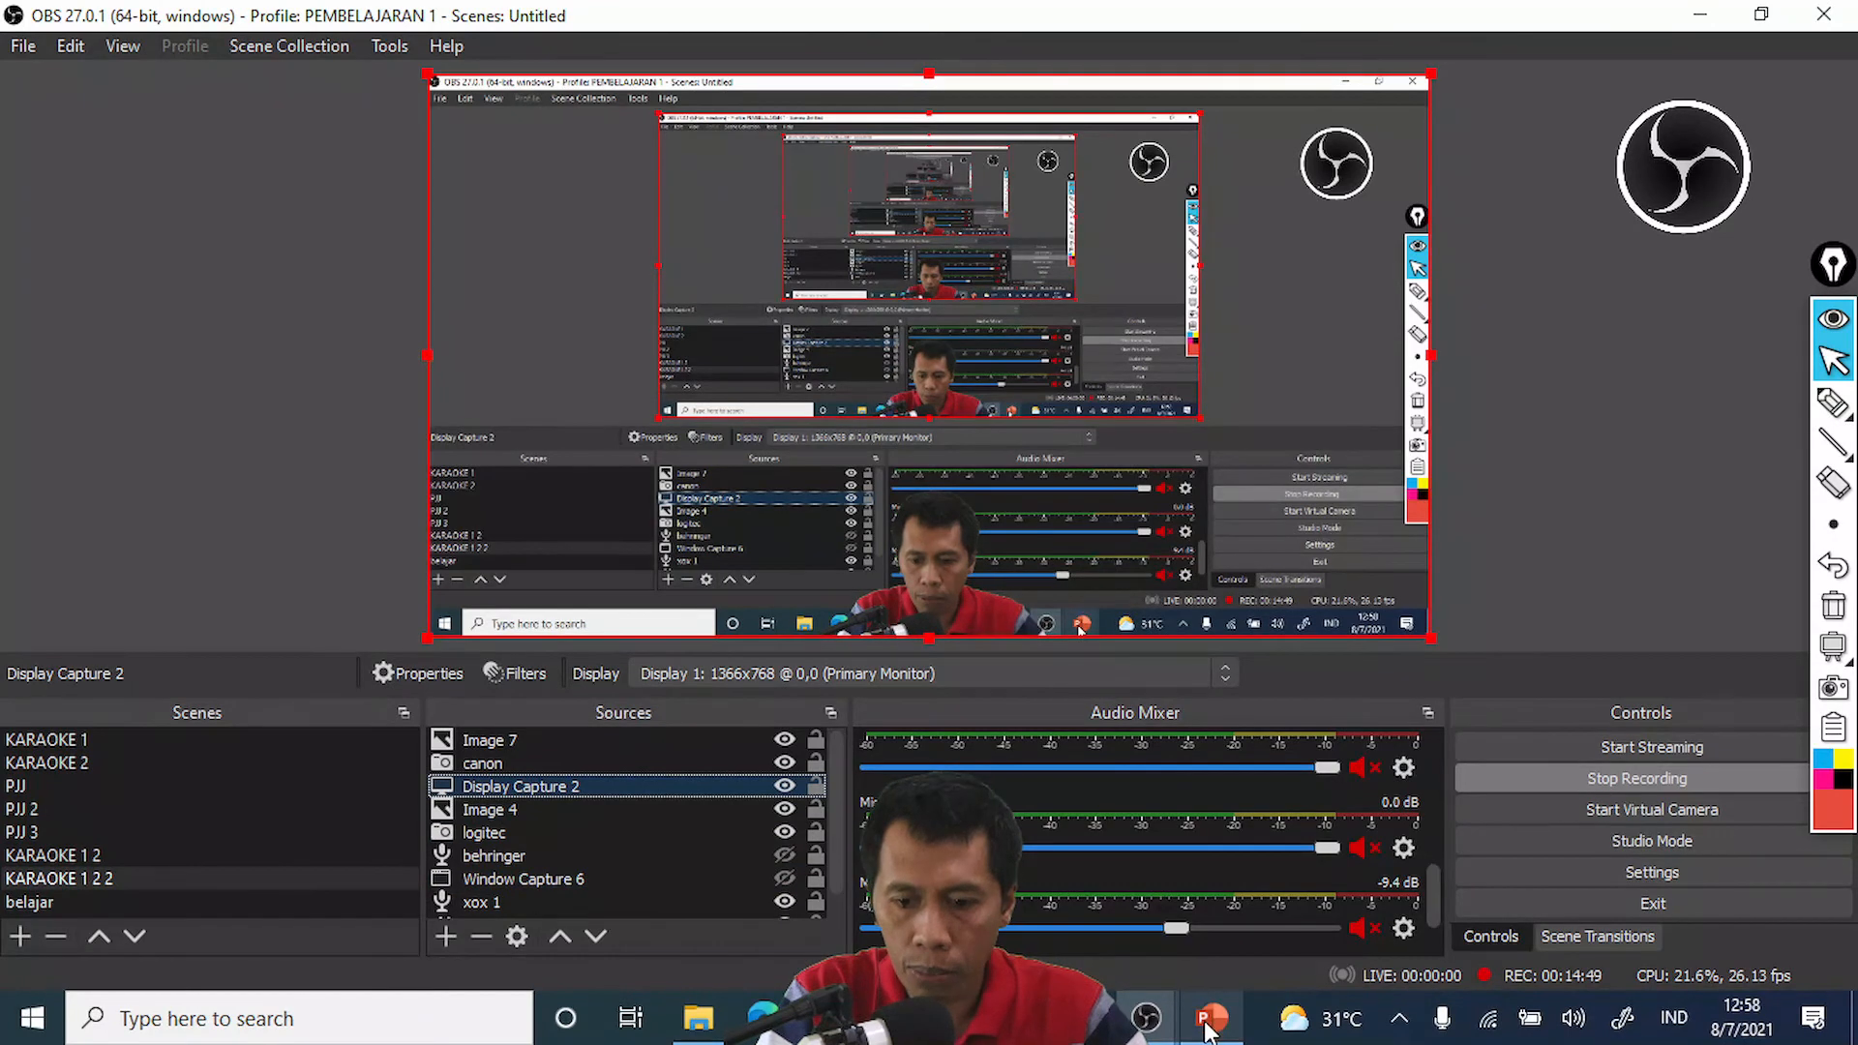
mouse_move(1208, 1029)
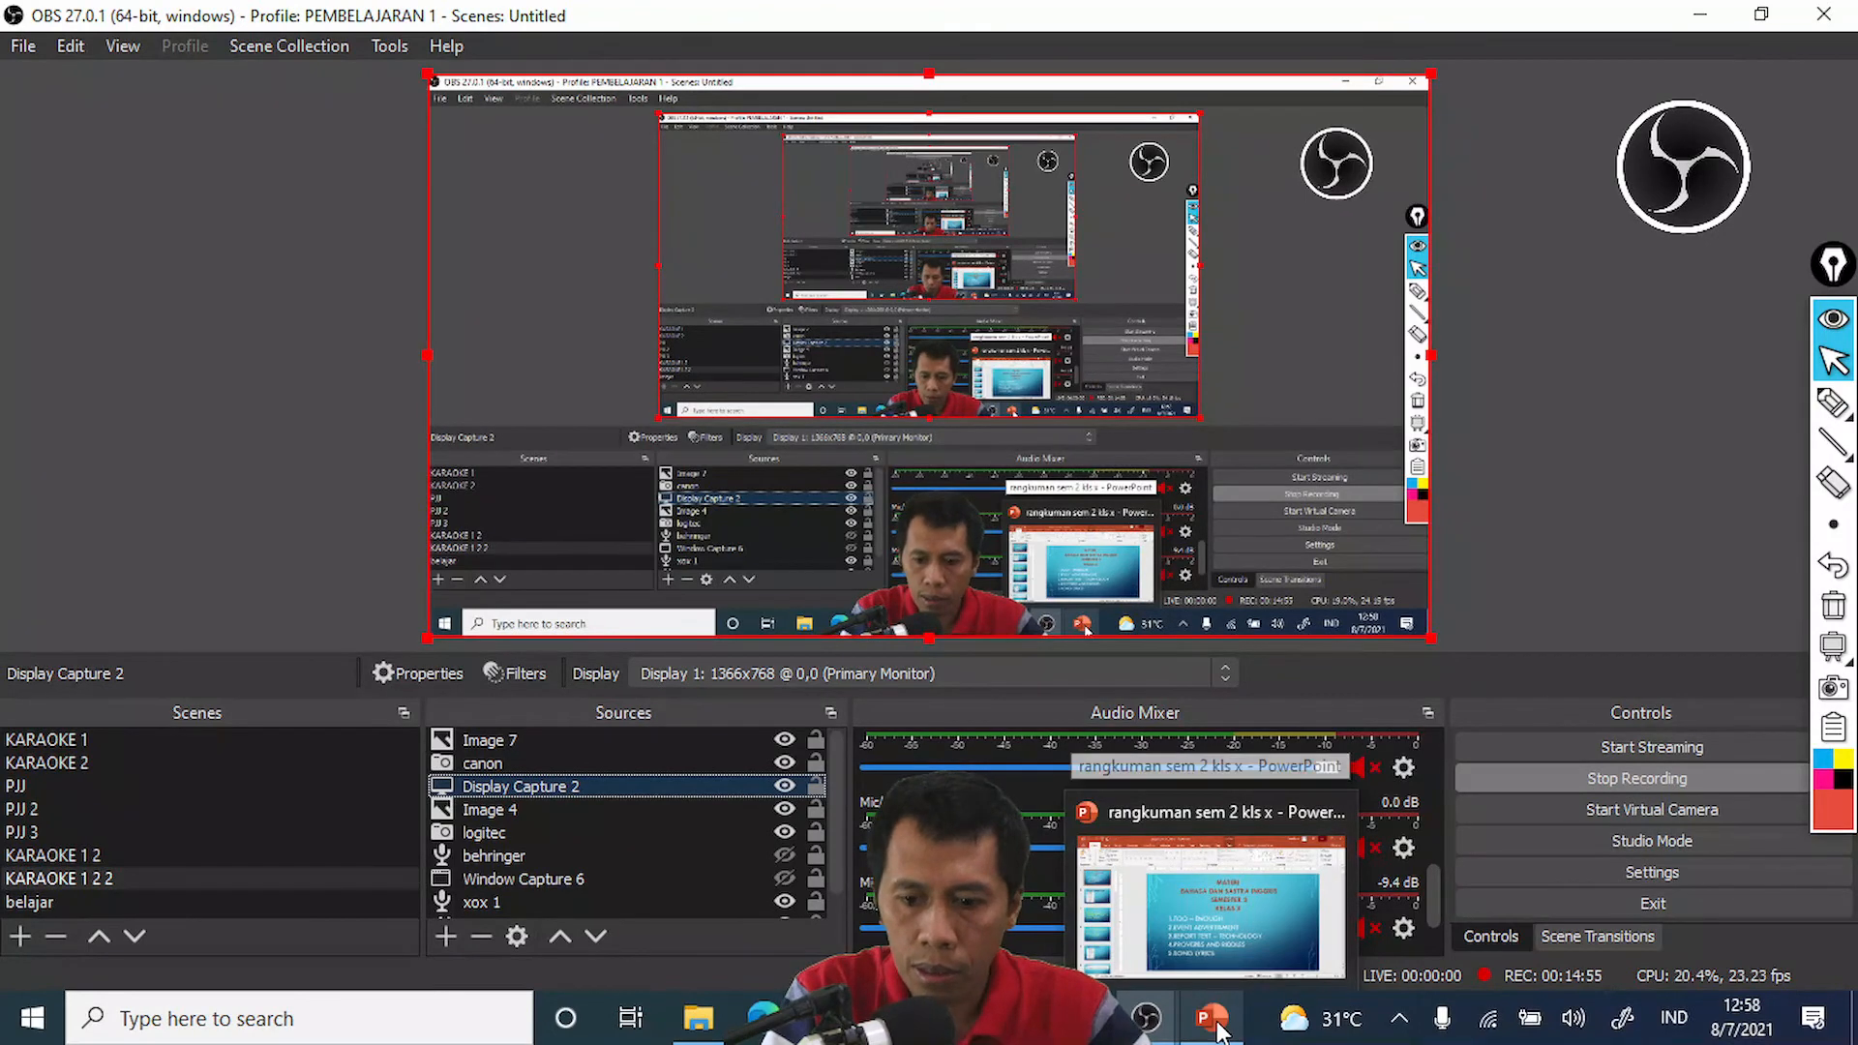
left_click(1211, 1019)
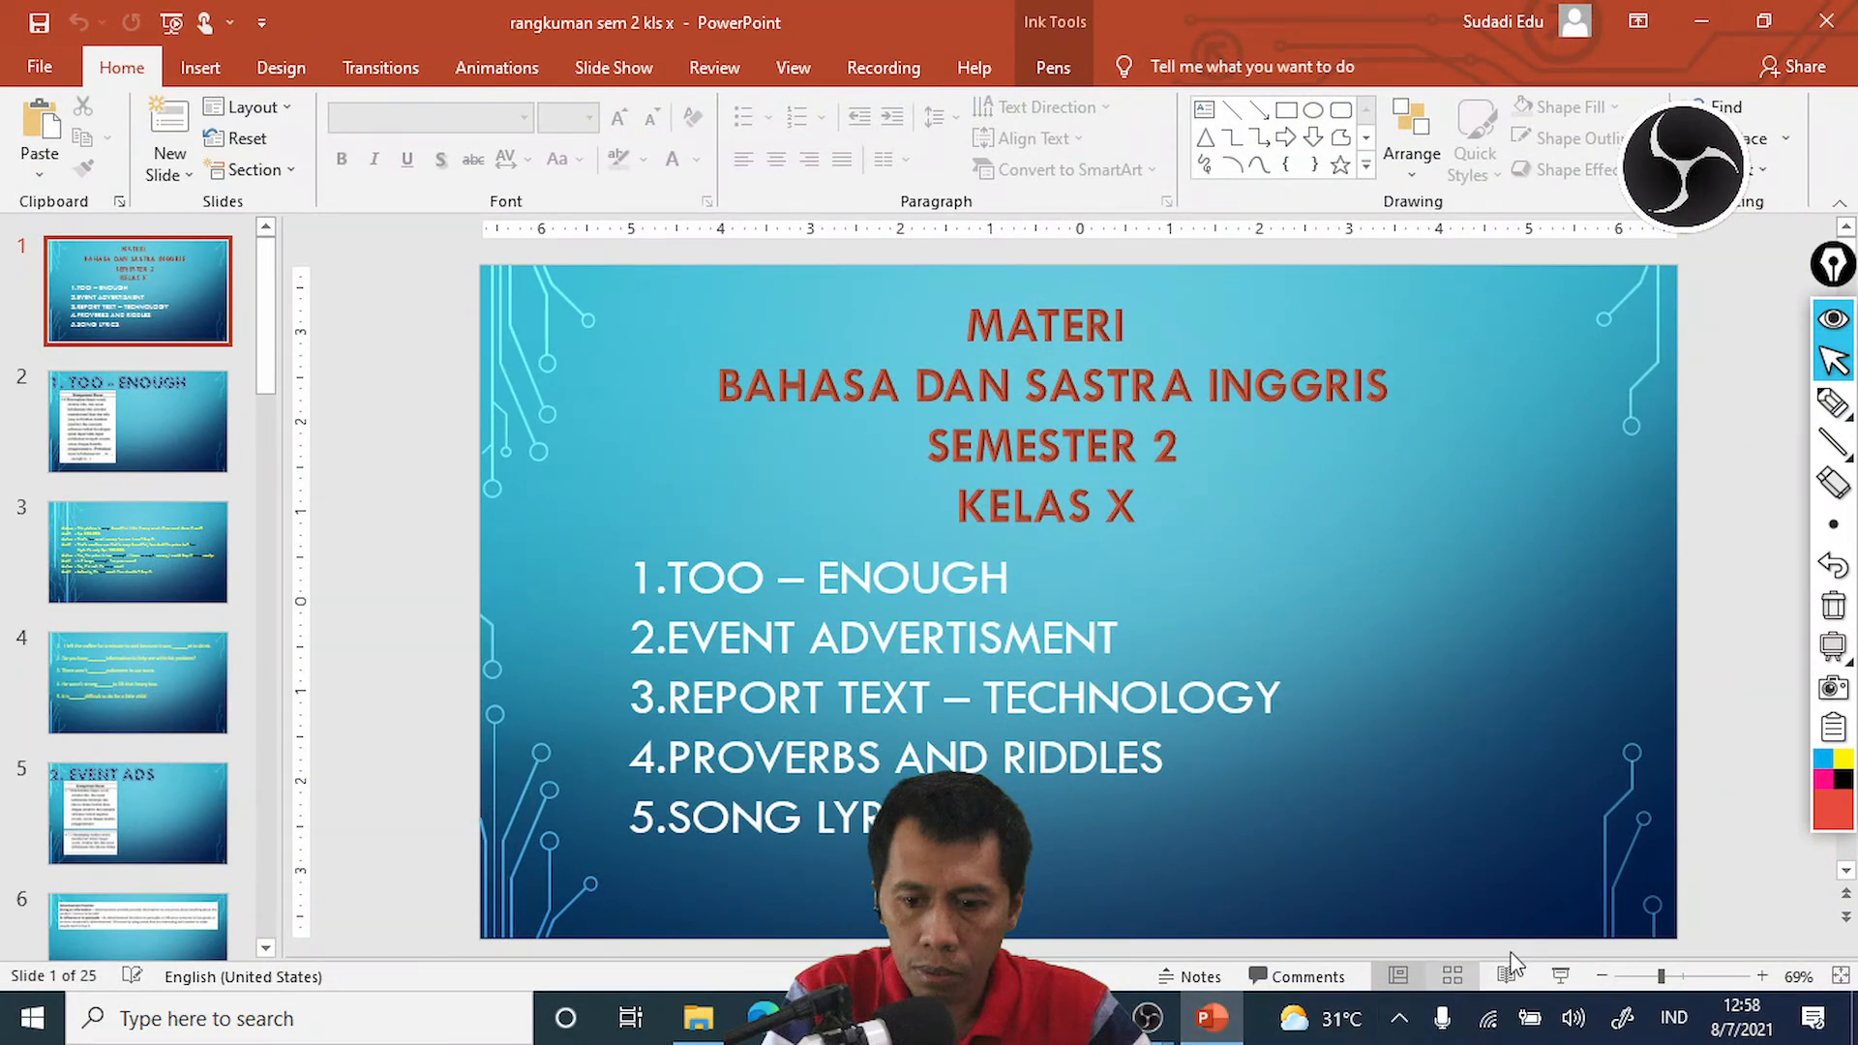
left_click(1562, 978)
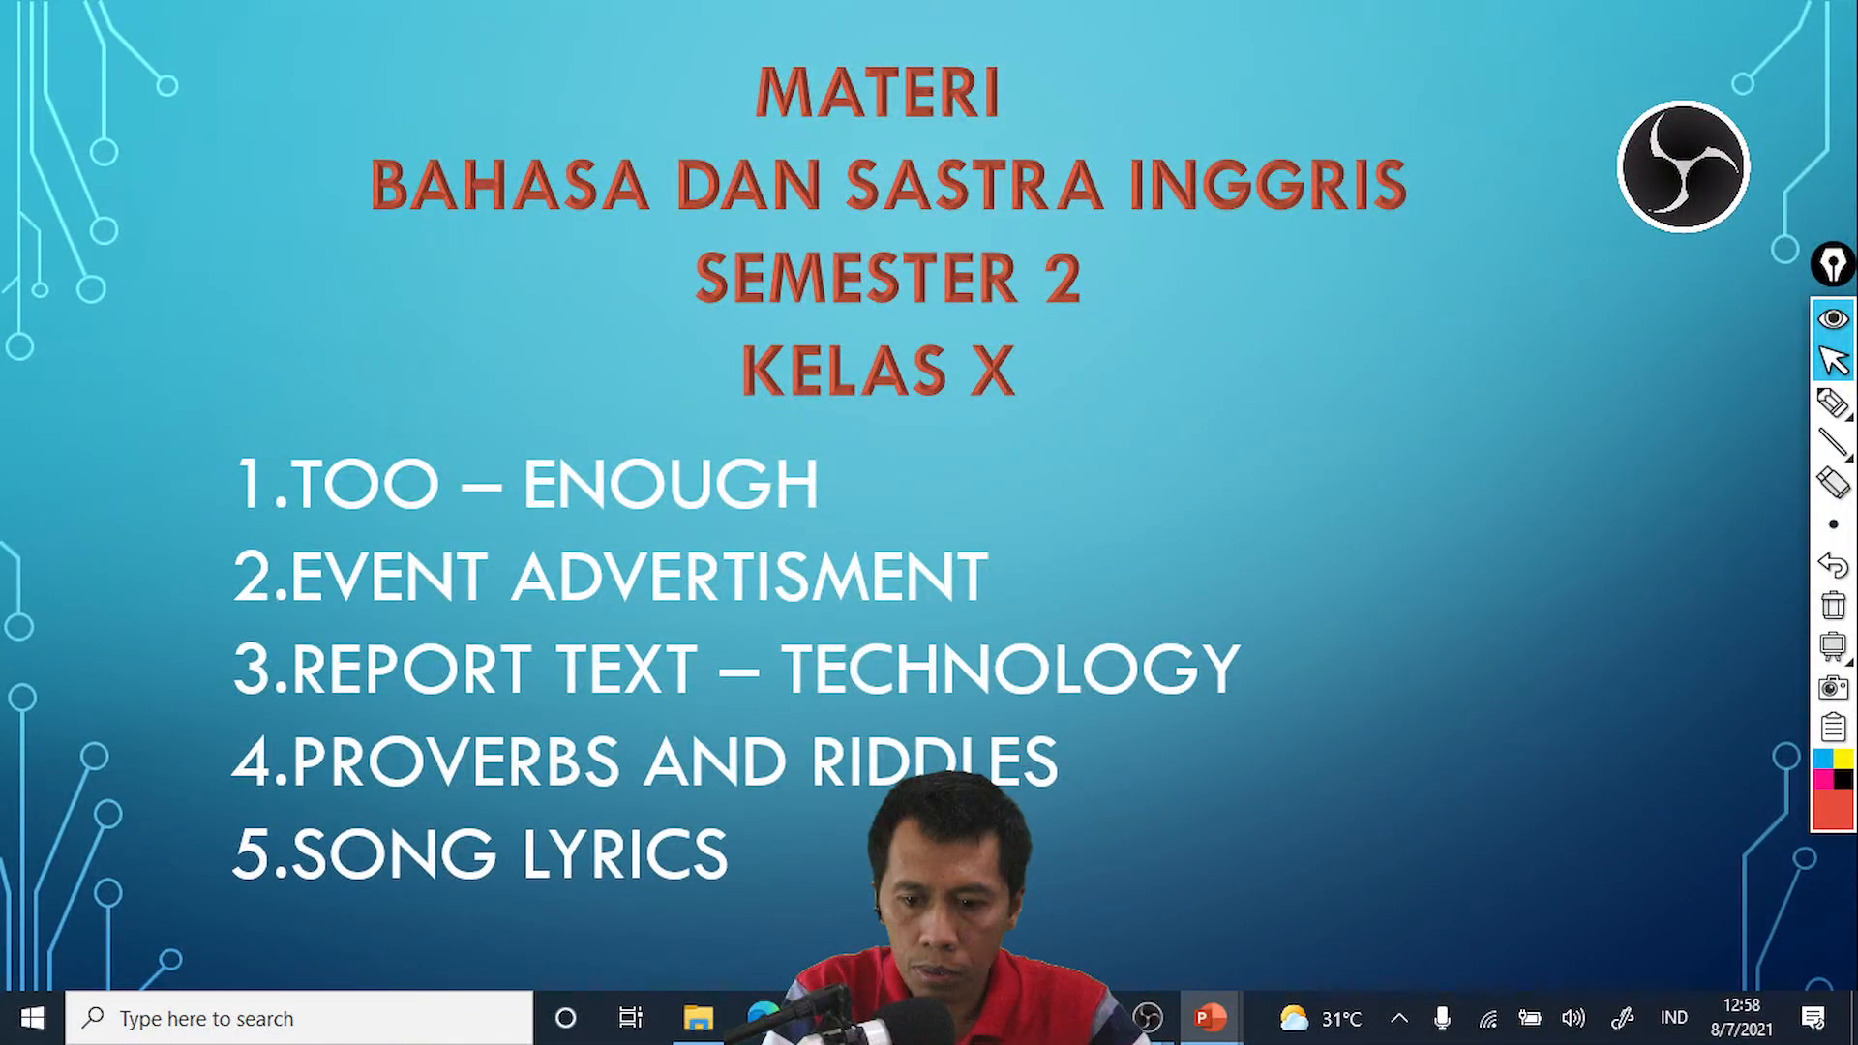
Step: Draw three red check marks with the annotation pen beside the topic list on the title slide
left_click(1833, 402)
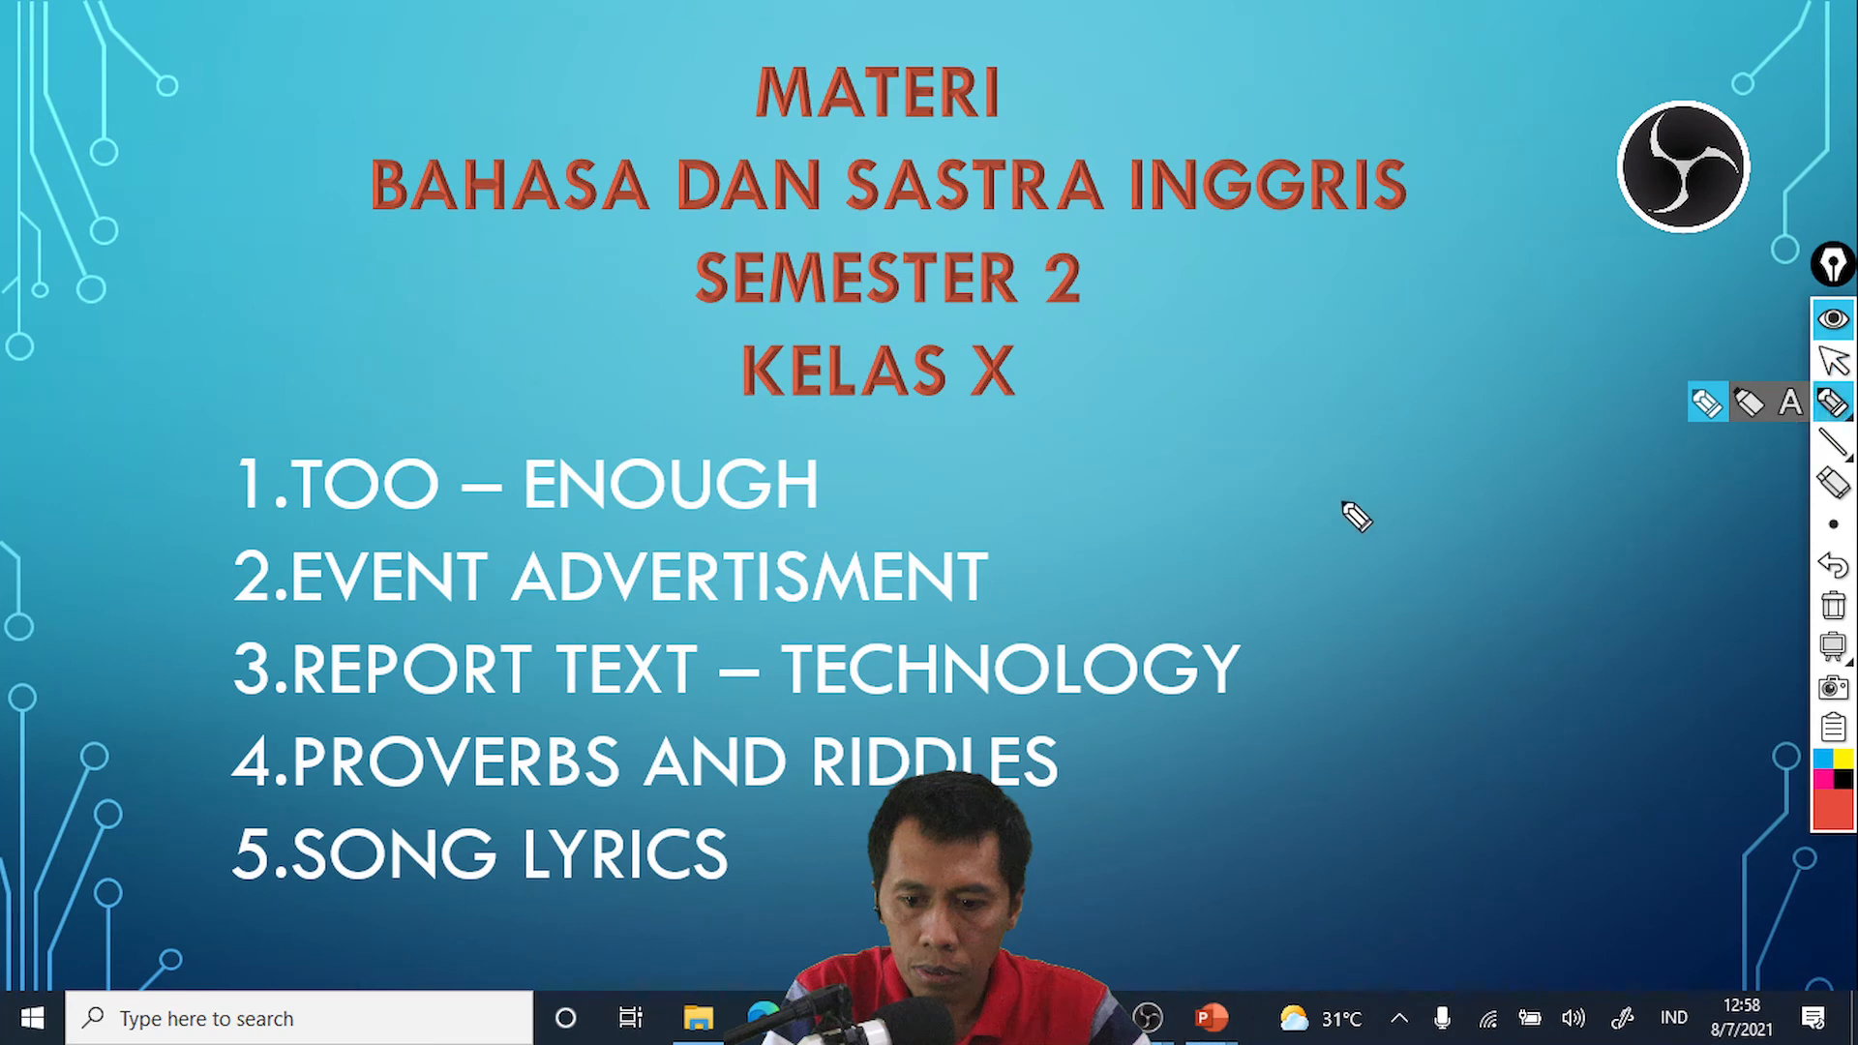
mouse_move(1333, 489)
left_mouse_down()
mouse_move(1328, 527)
mouse_move(1408, 466)
left_mouse_up()
mouse_move(1282, 677)
left_mouse_down()
mouse_move(1284, 705)
mouse_move(1374, 617)
left_mouse_up()
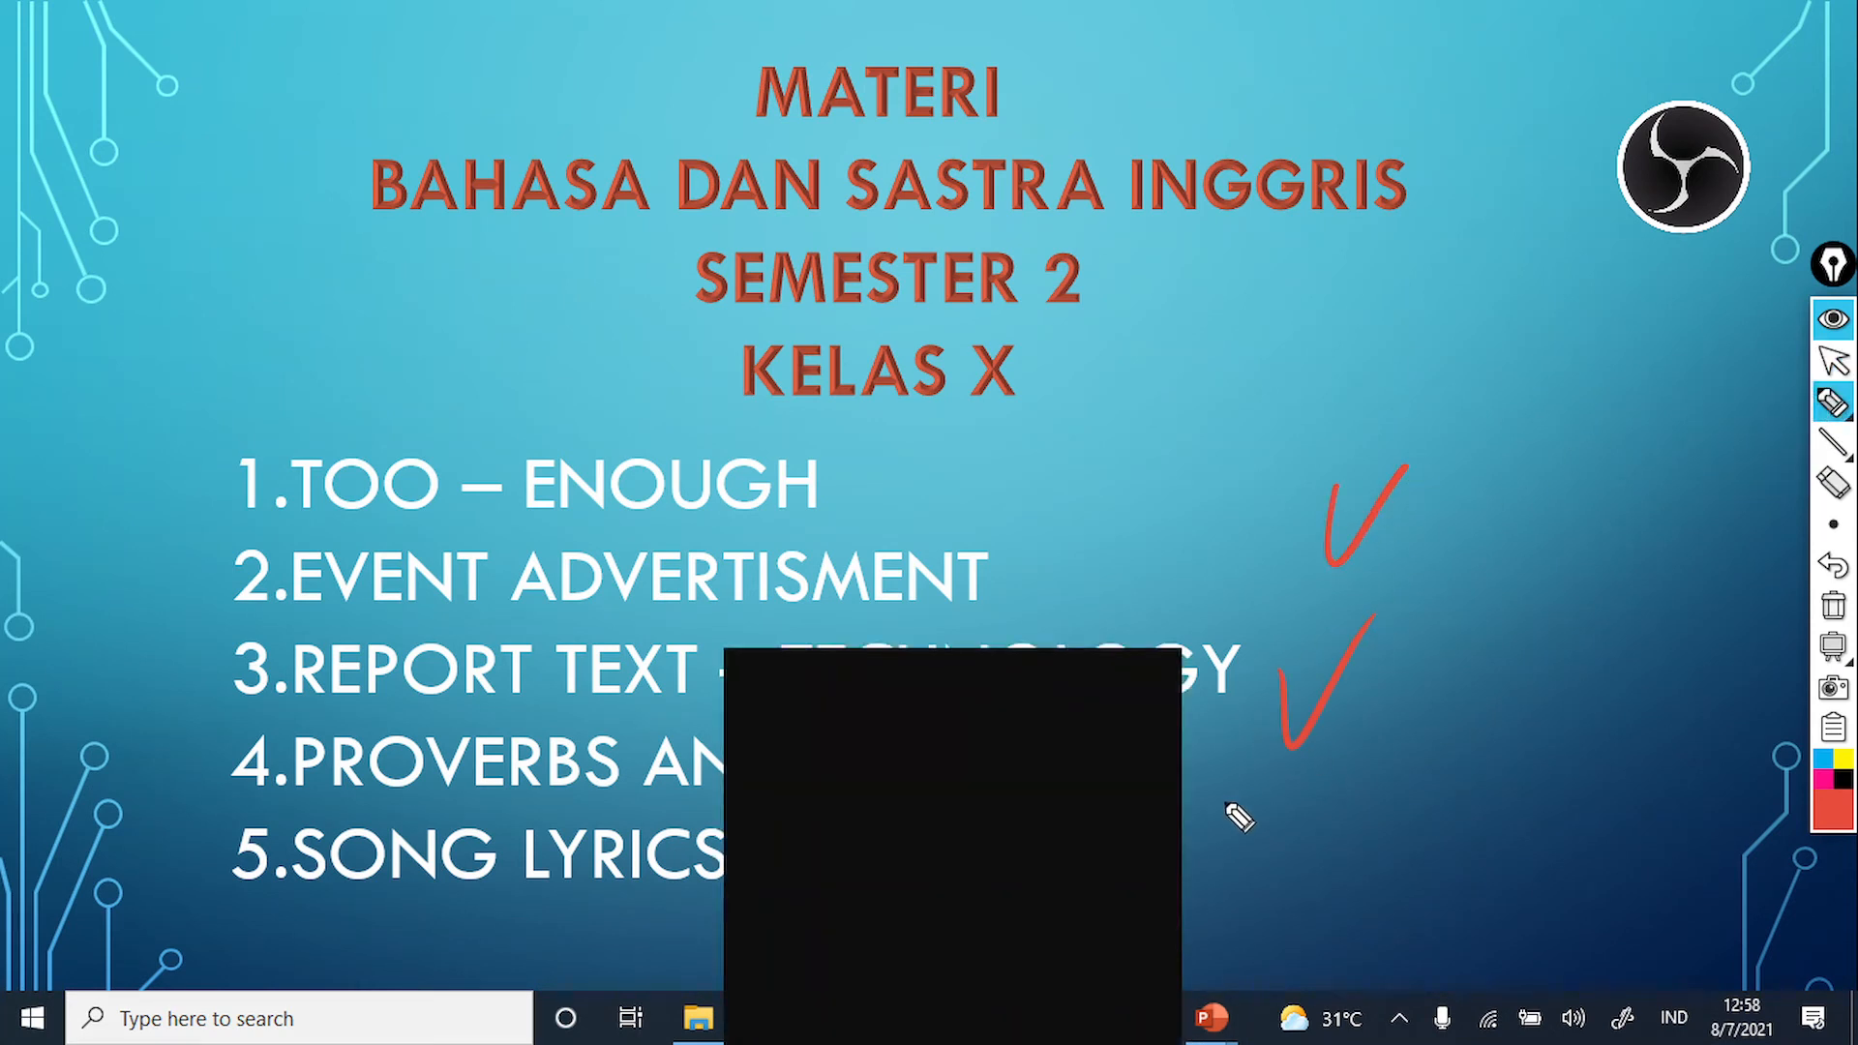
left_click_drag(1227, 805, 1312, 777)
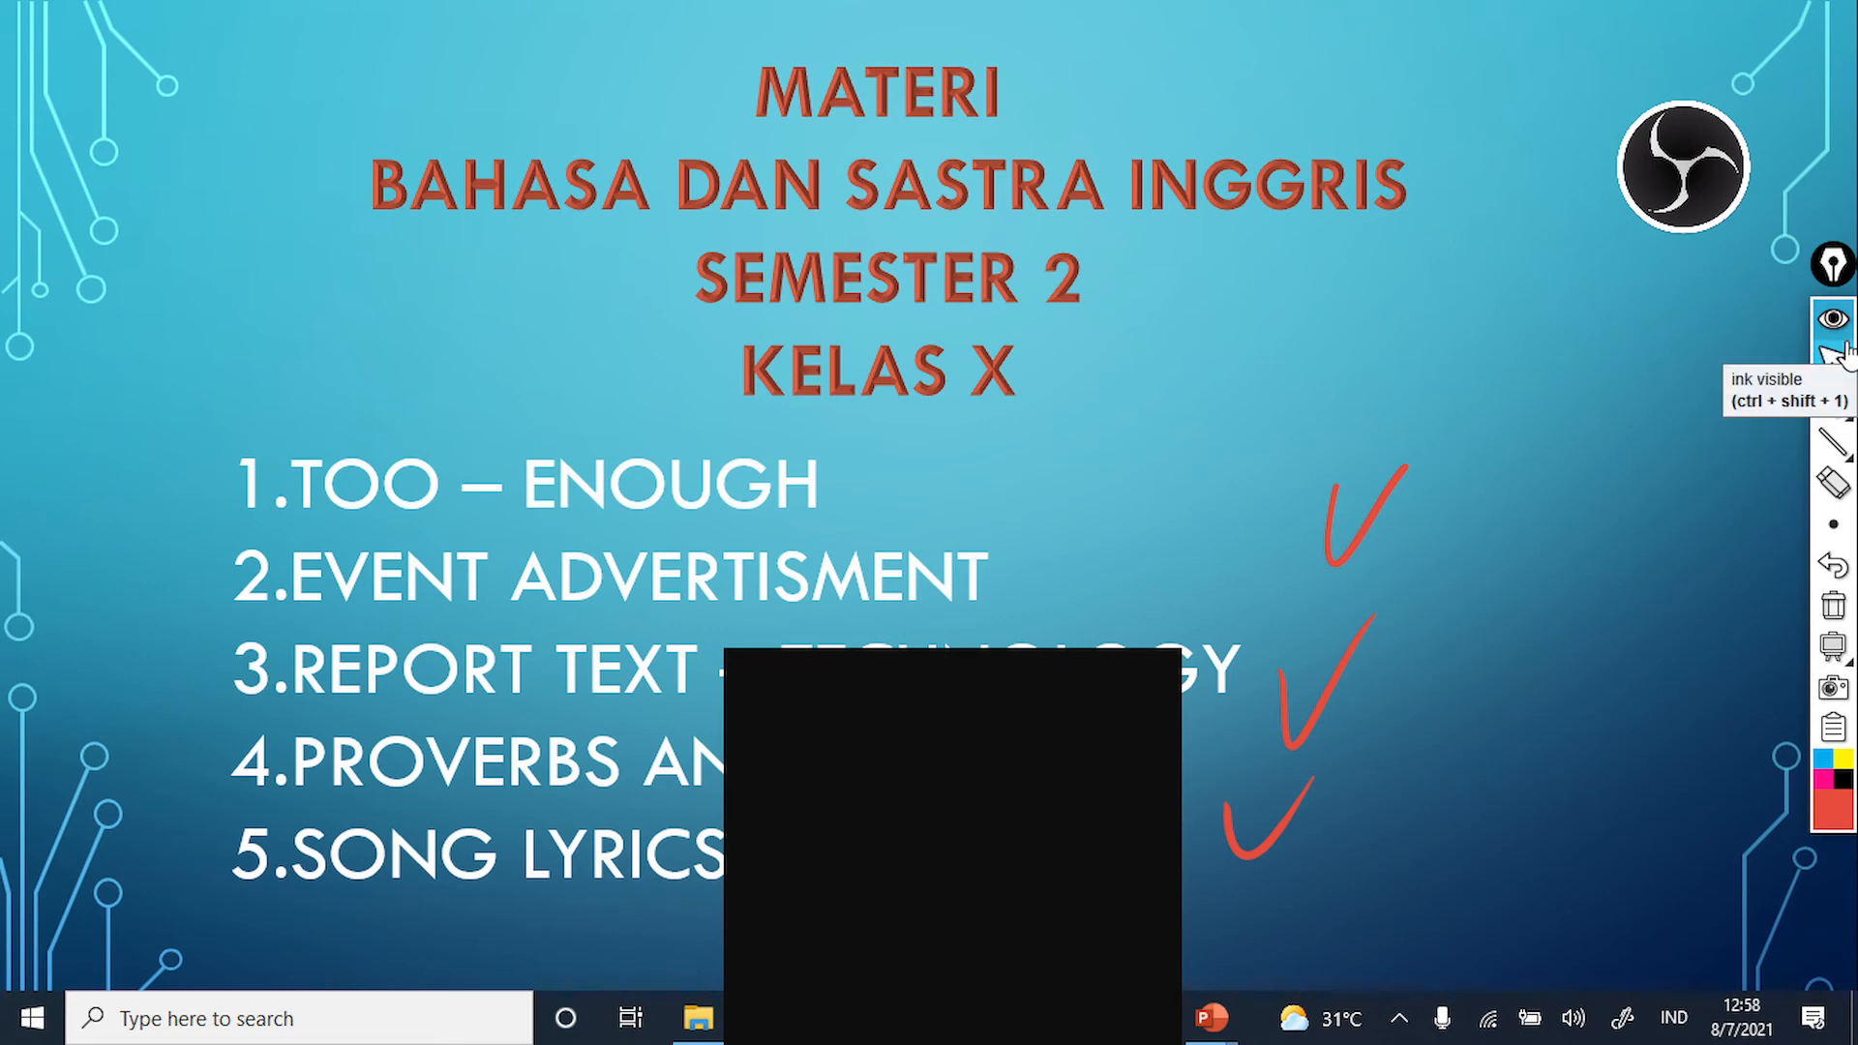
Step: Advance the slide show seven slides to the Bay Club hotel advertisement
key("Right")
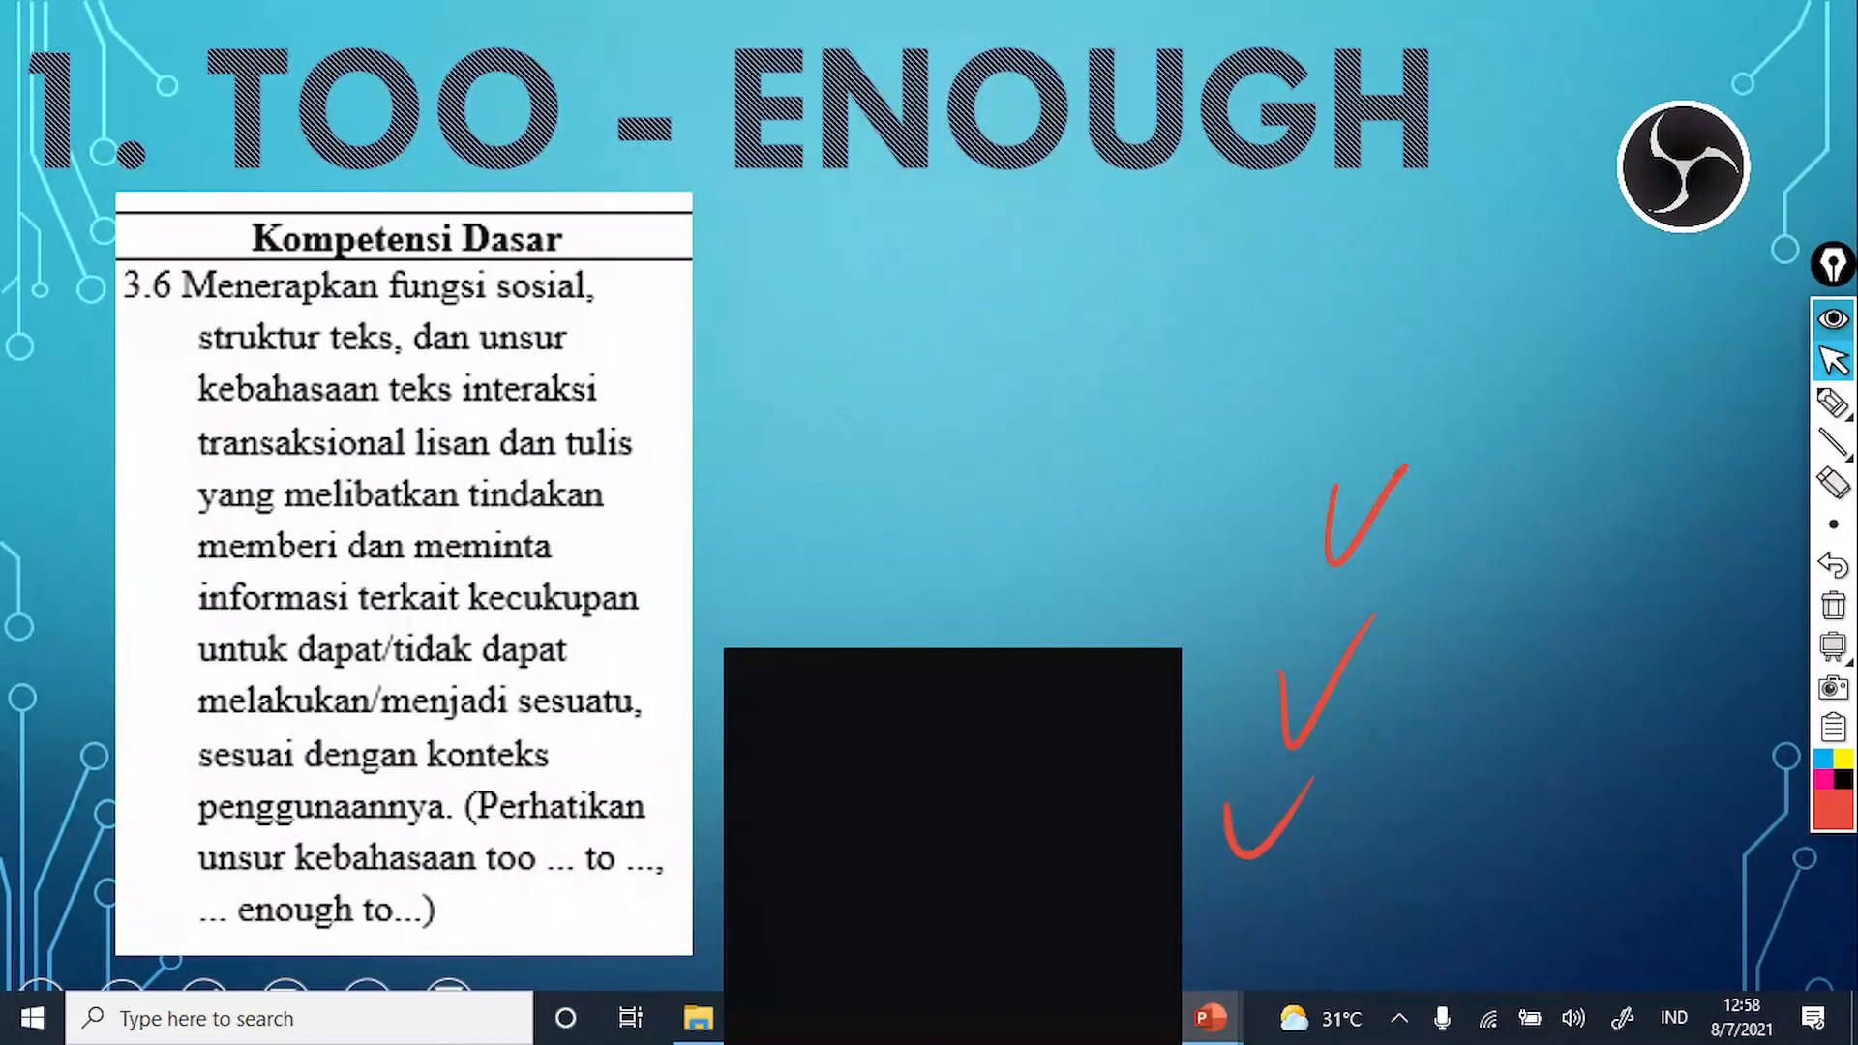
key("Right")
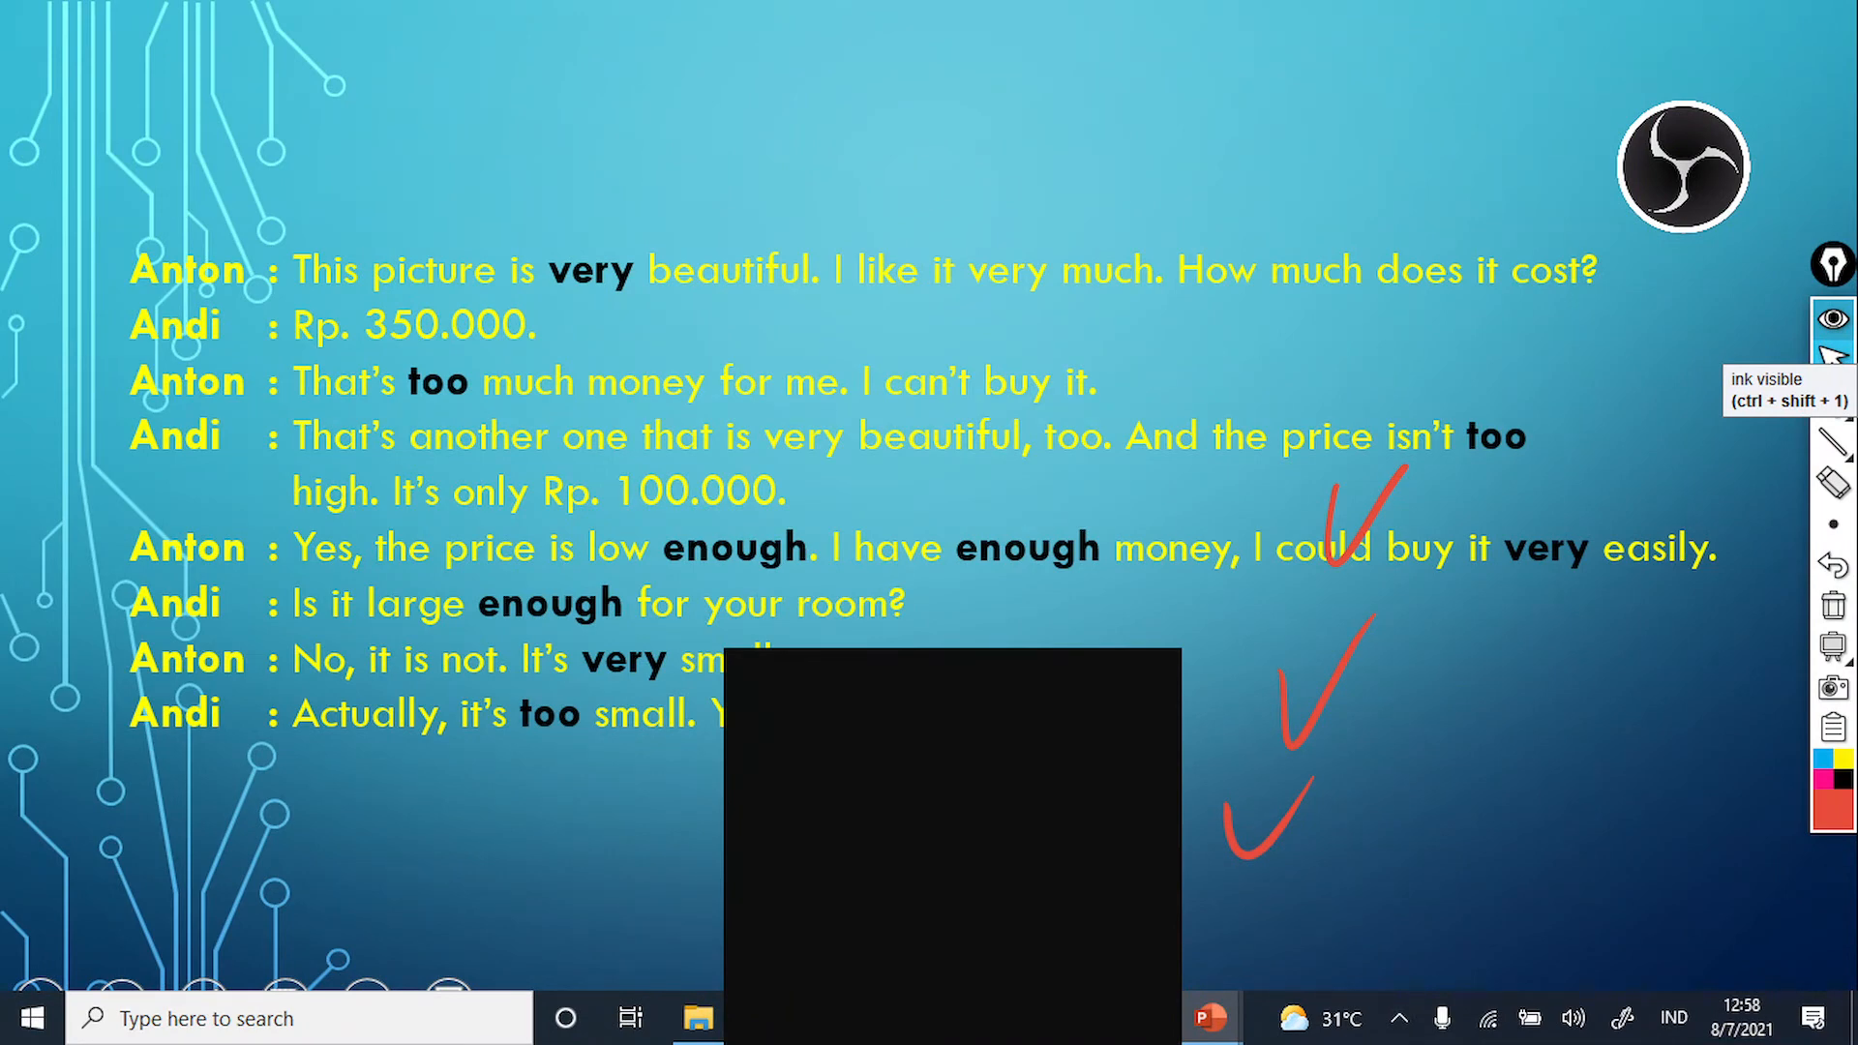
key("Right")
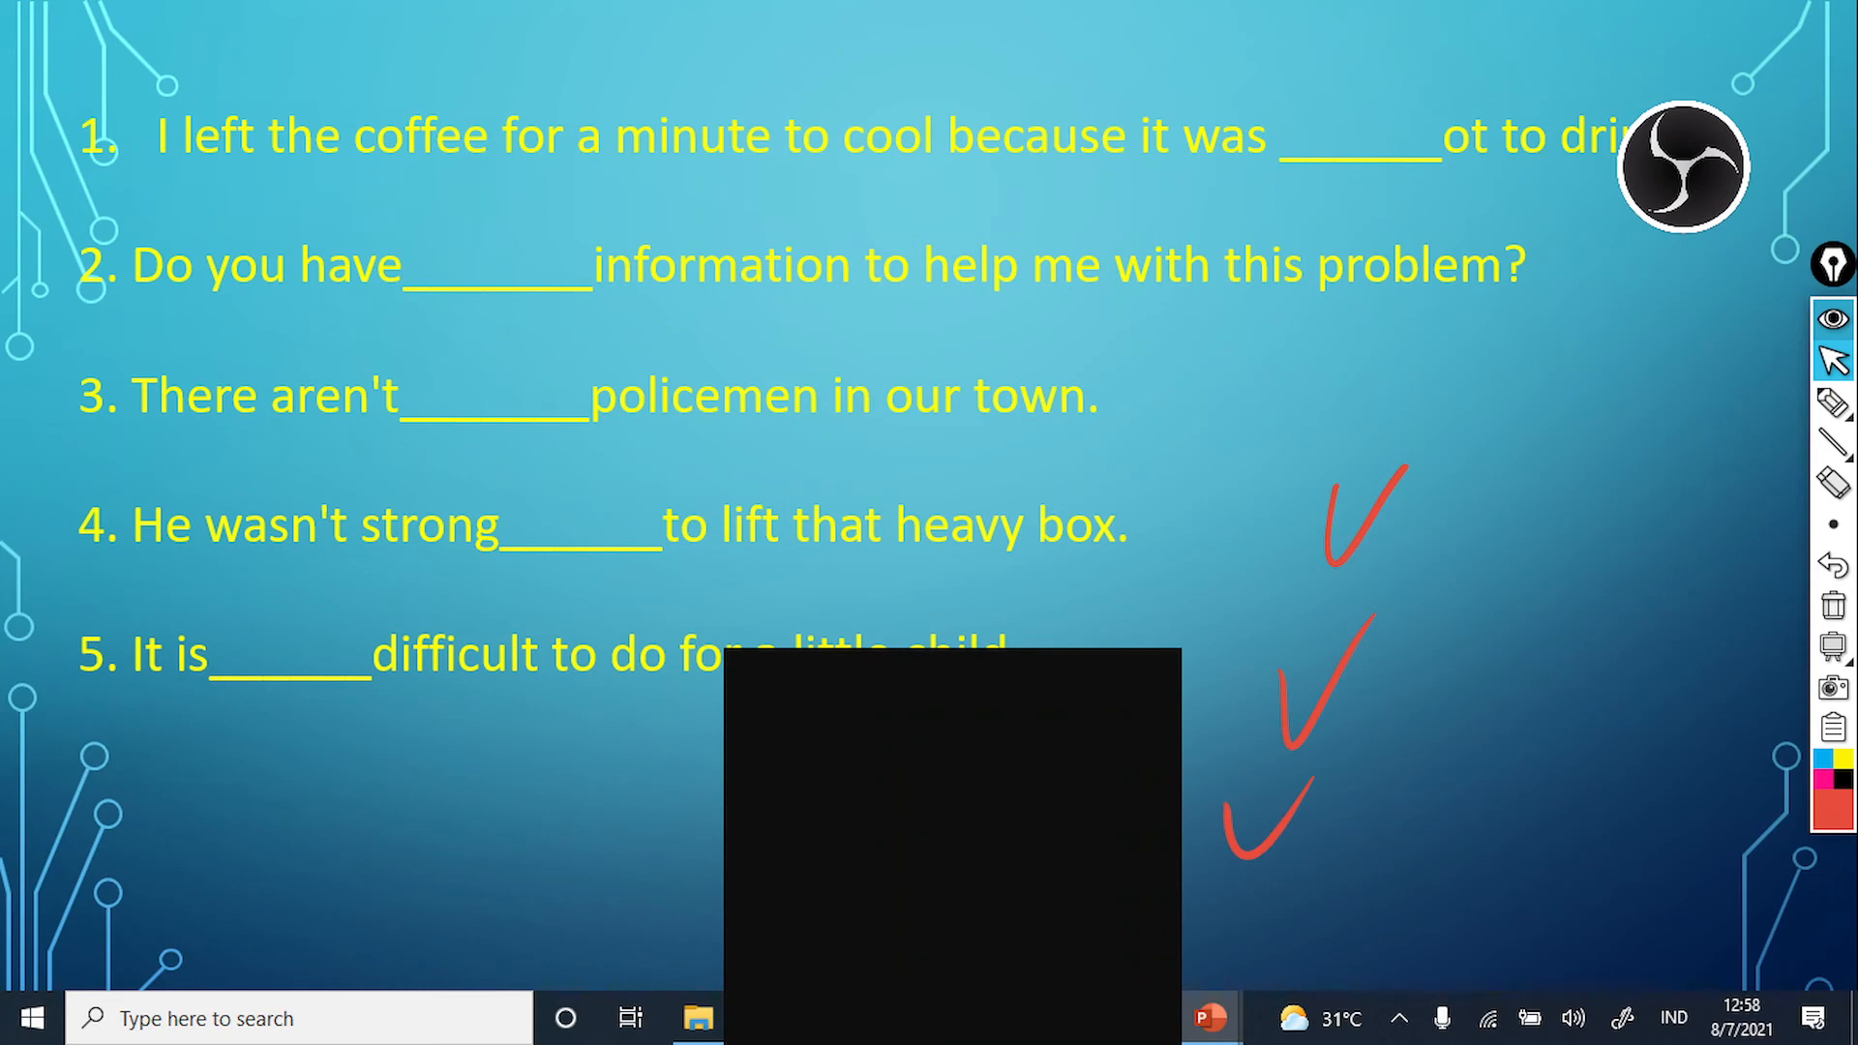
key("Right")
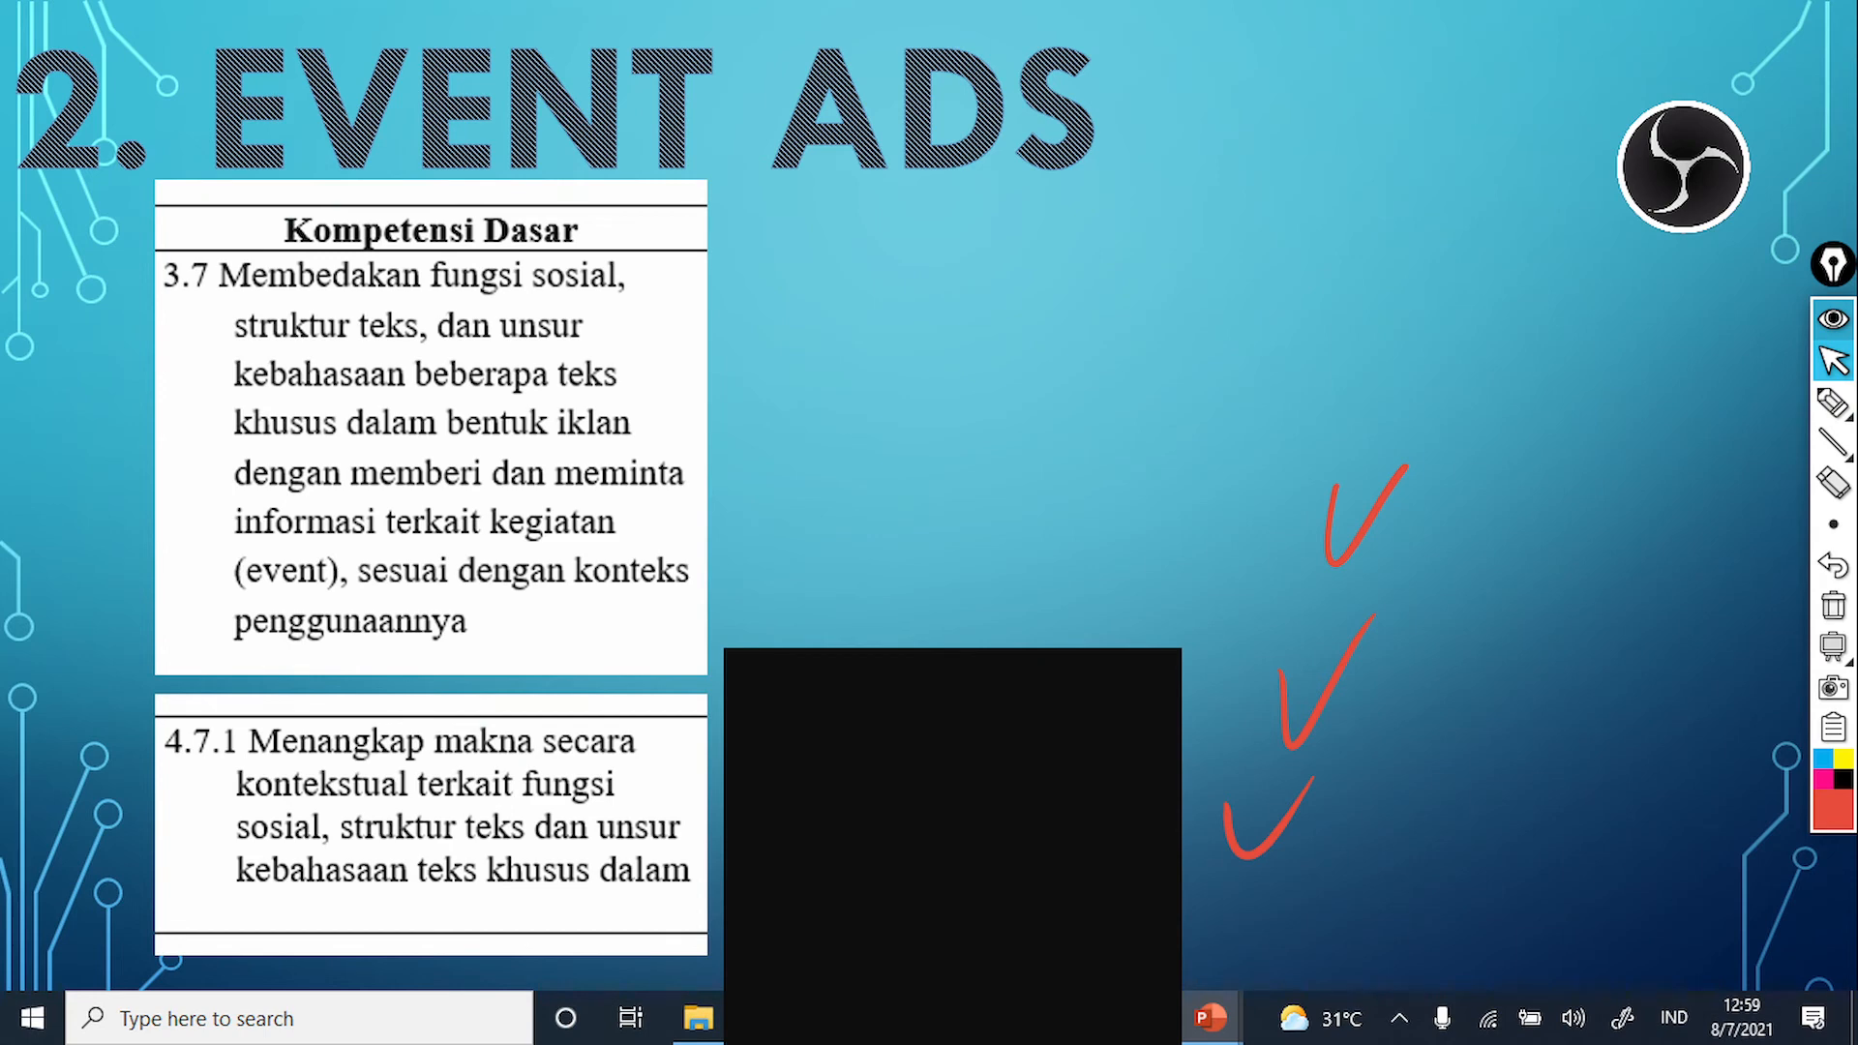
key("Right")
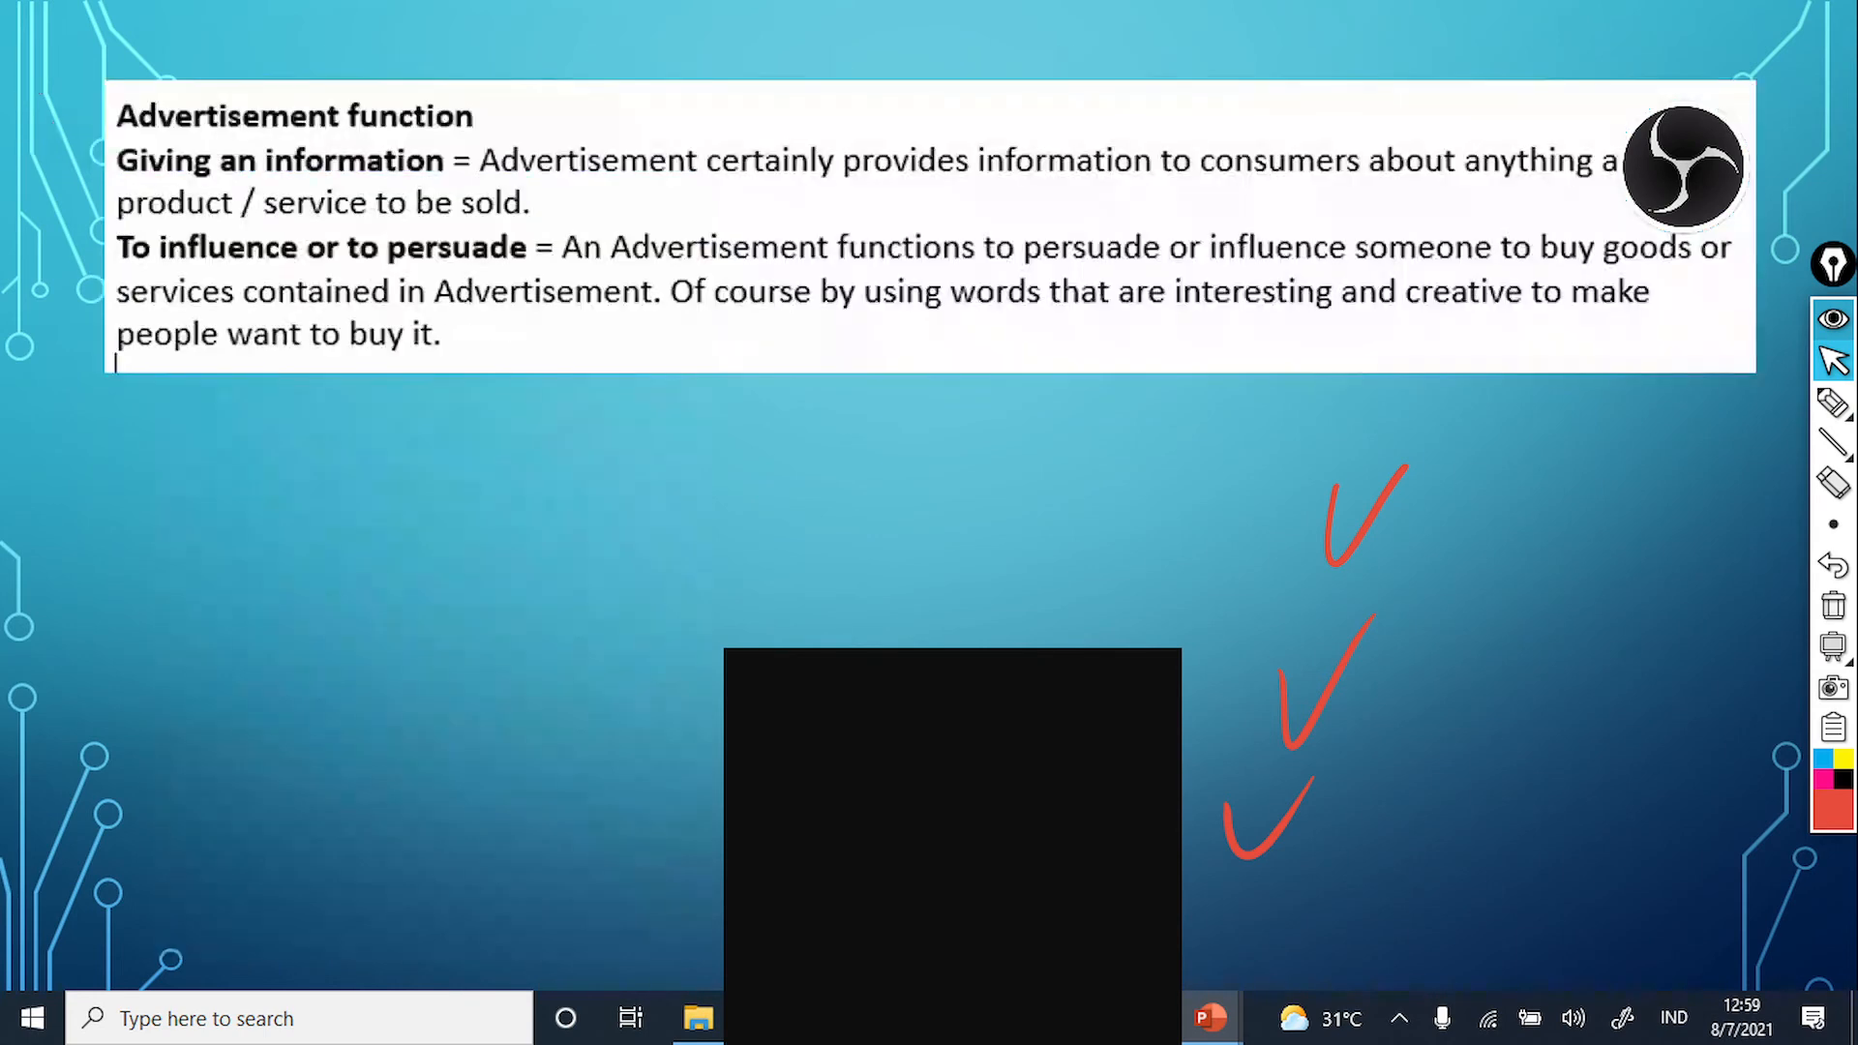
key("Right")
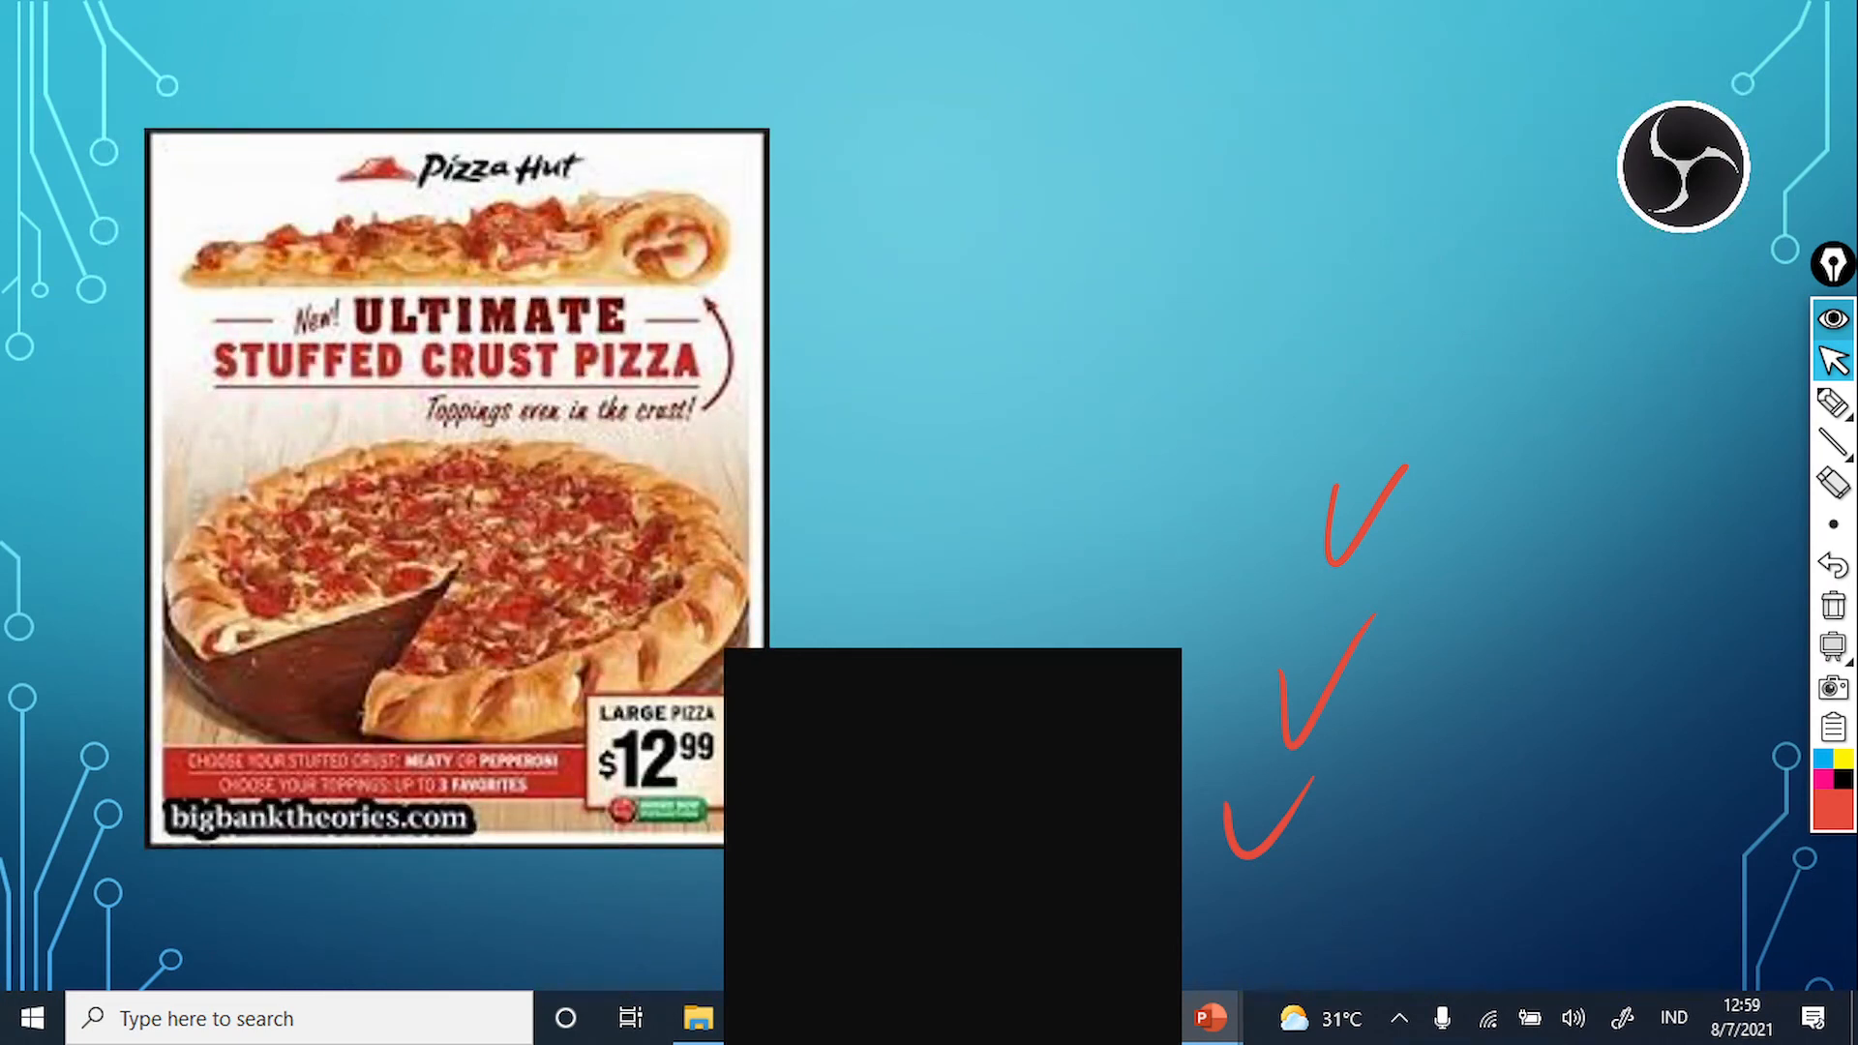
key("Right")
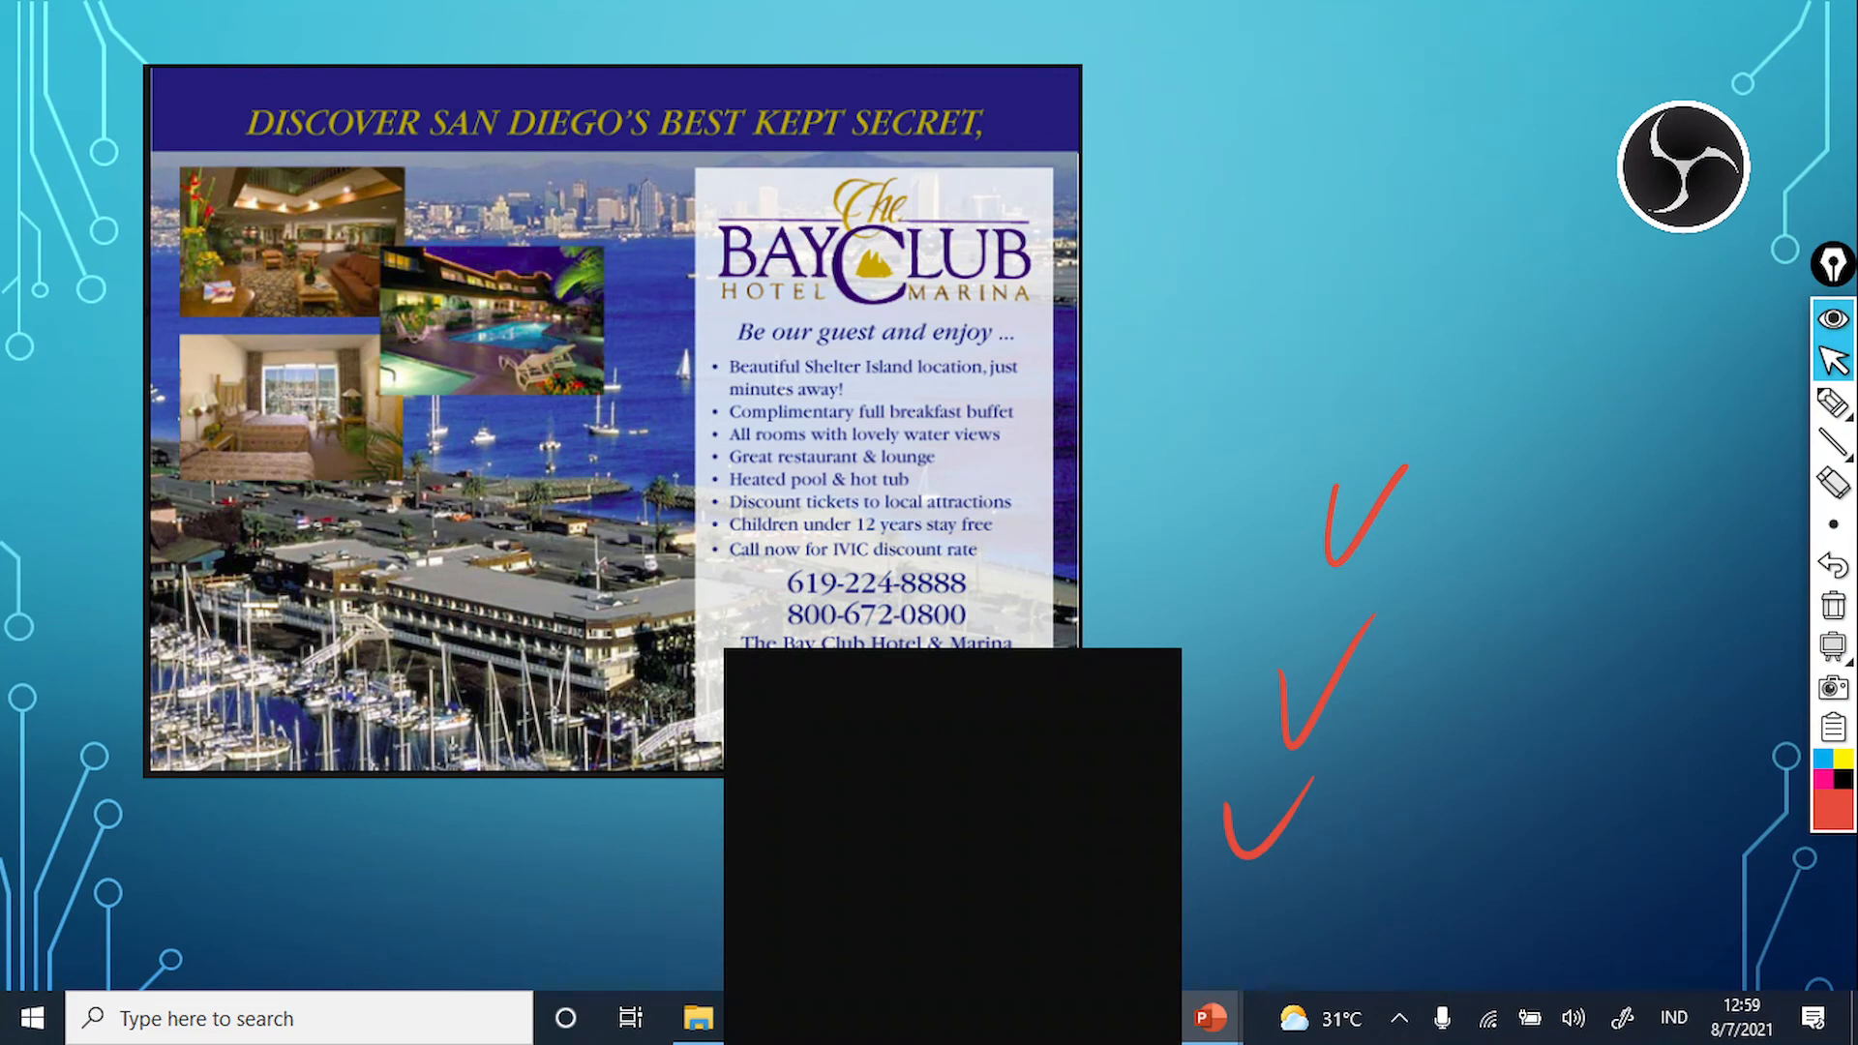
Step: Switch back to OBS Studio, erase the three red check marks from the screen and restore the normal pointer
mouse_move(1156, 1019)
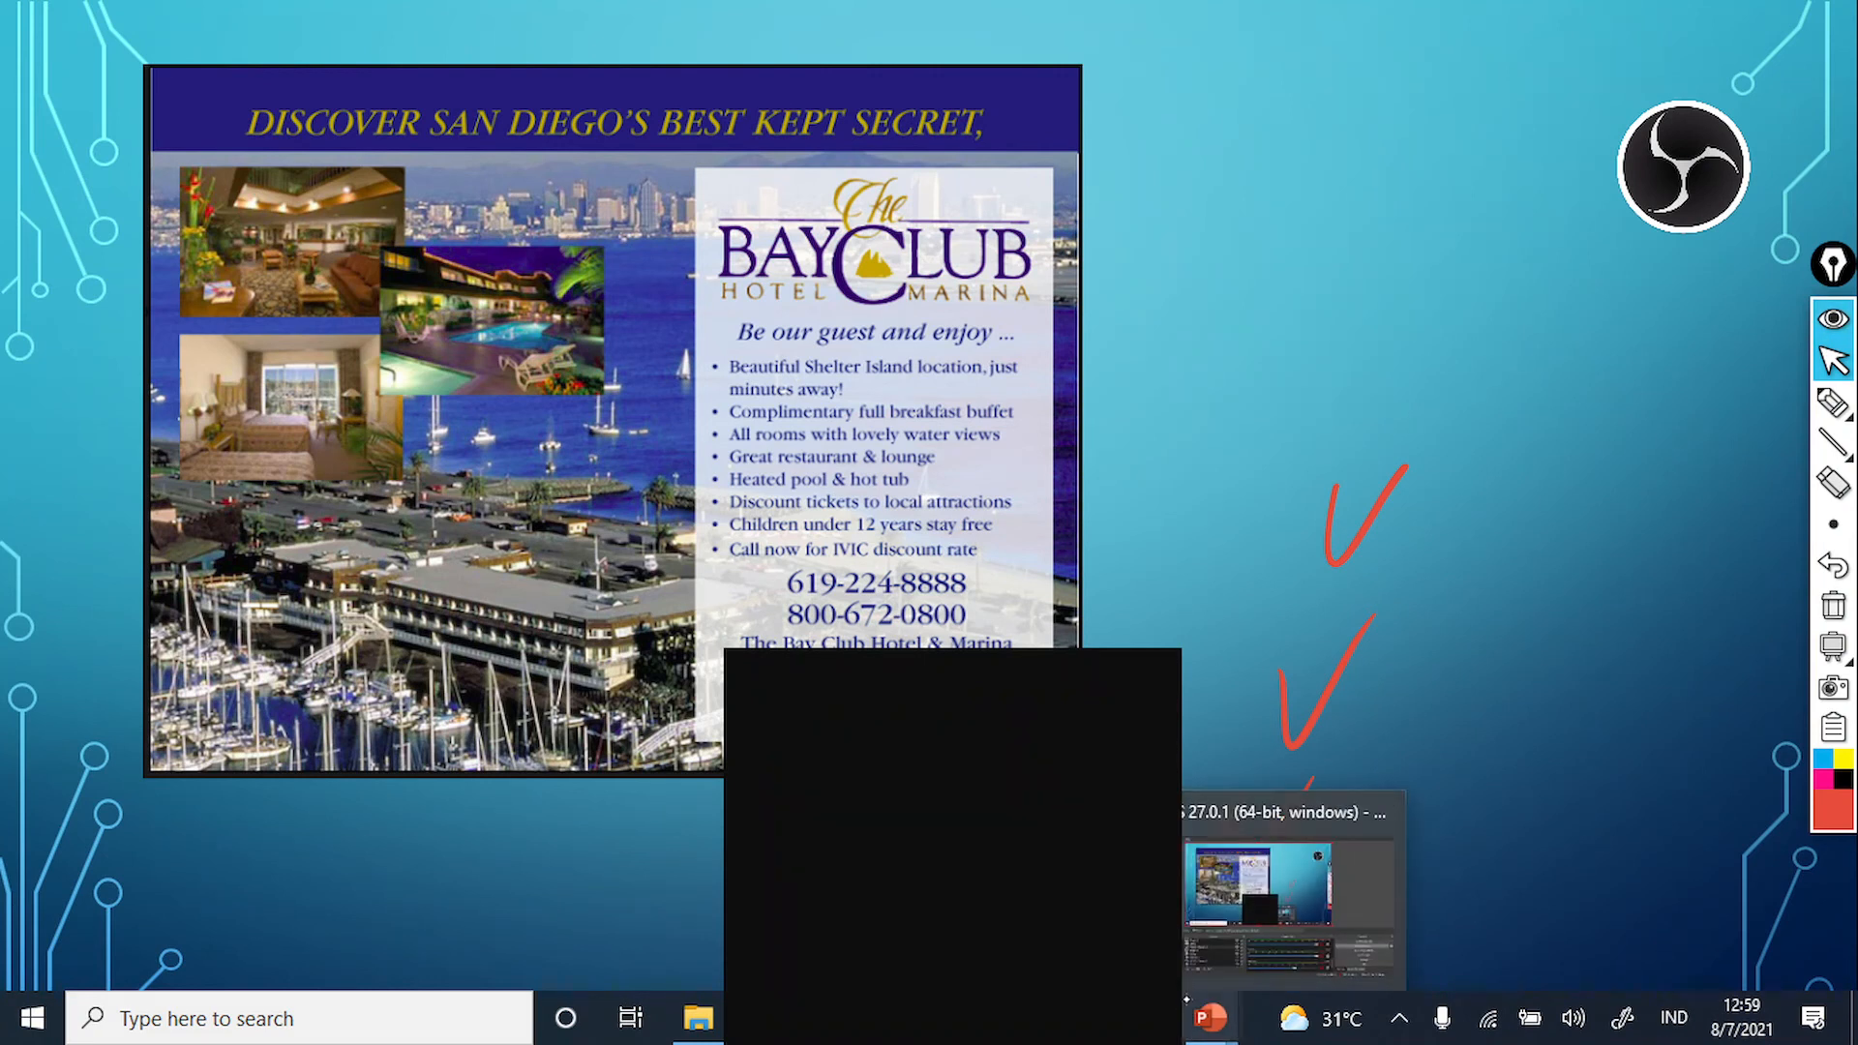
left_click(1254, 886)
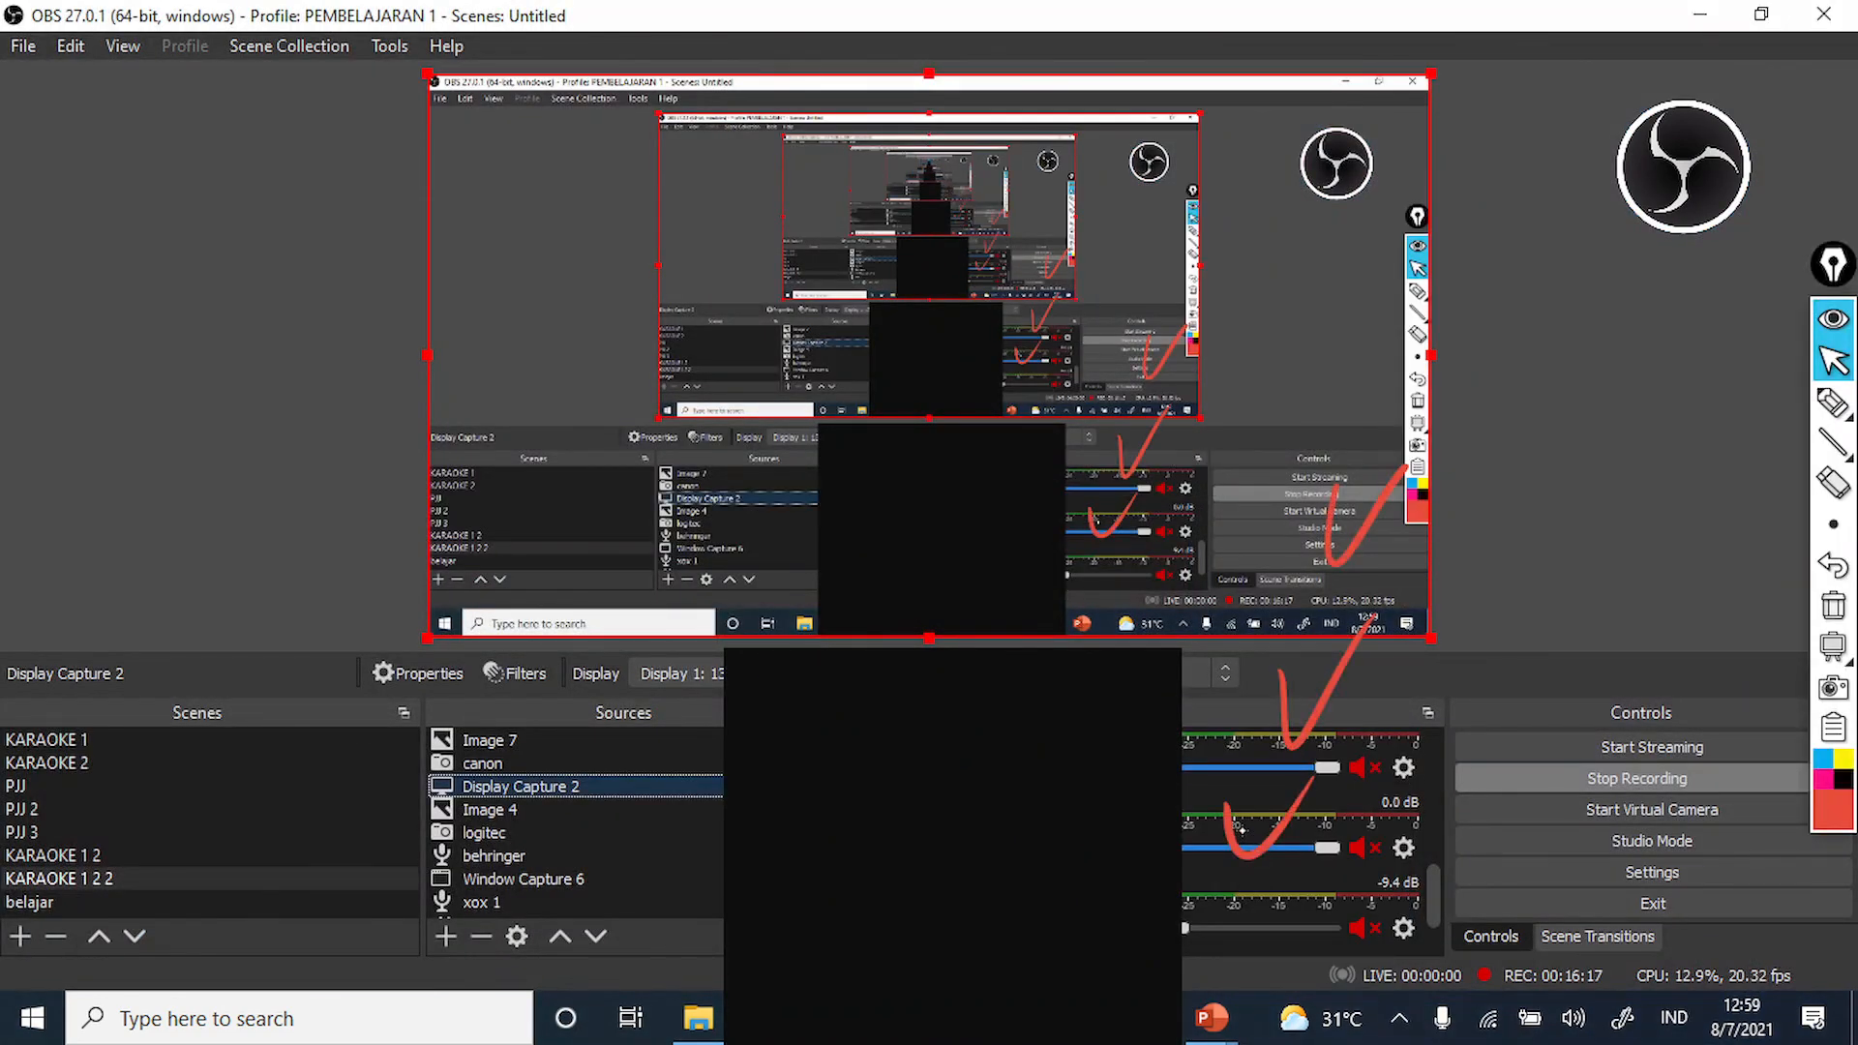
left_click(1834, 481)
mouse_move(1326, 755)
left_mouse_down()
mouse_move(1389, 590)
mouse_move(1351, 737)
mouse_move(1130, 545)
left_mouse_up()
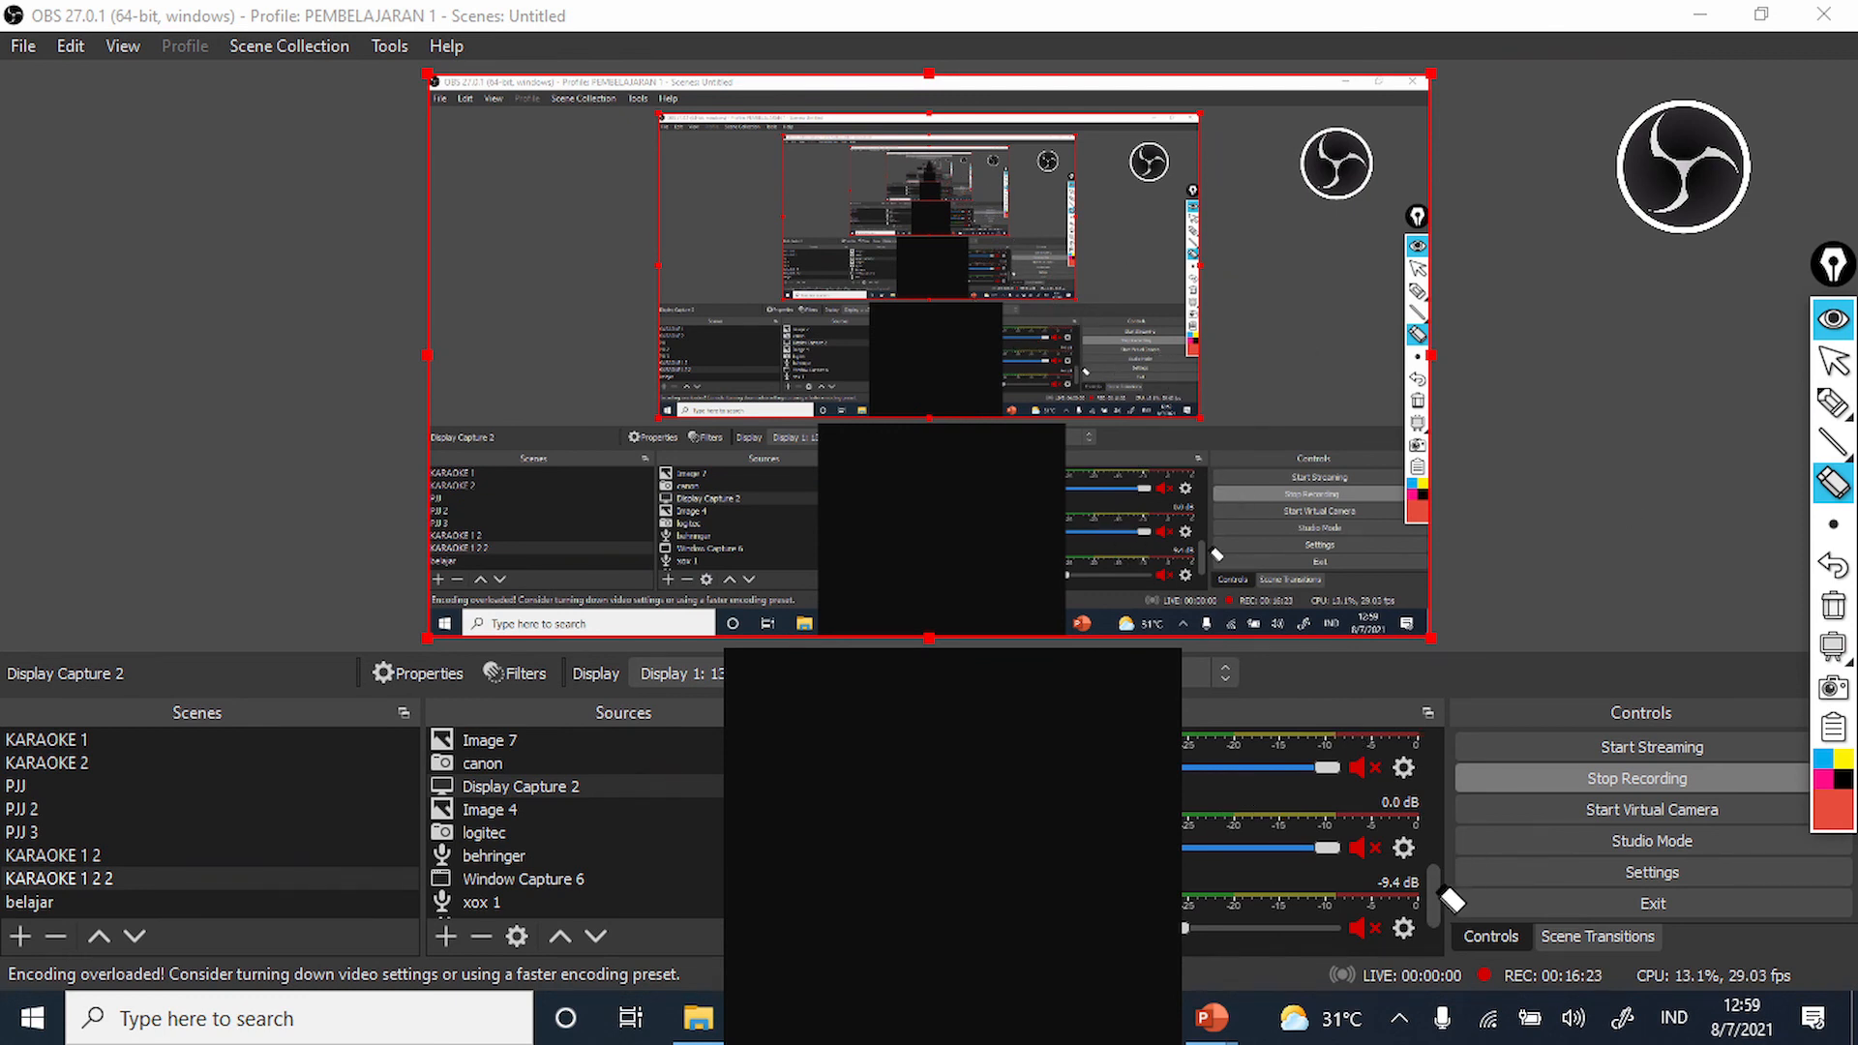
left_click(1834, 361)
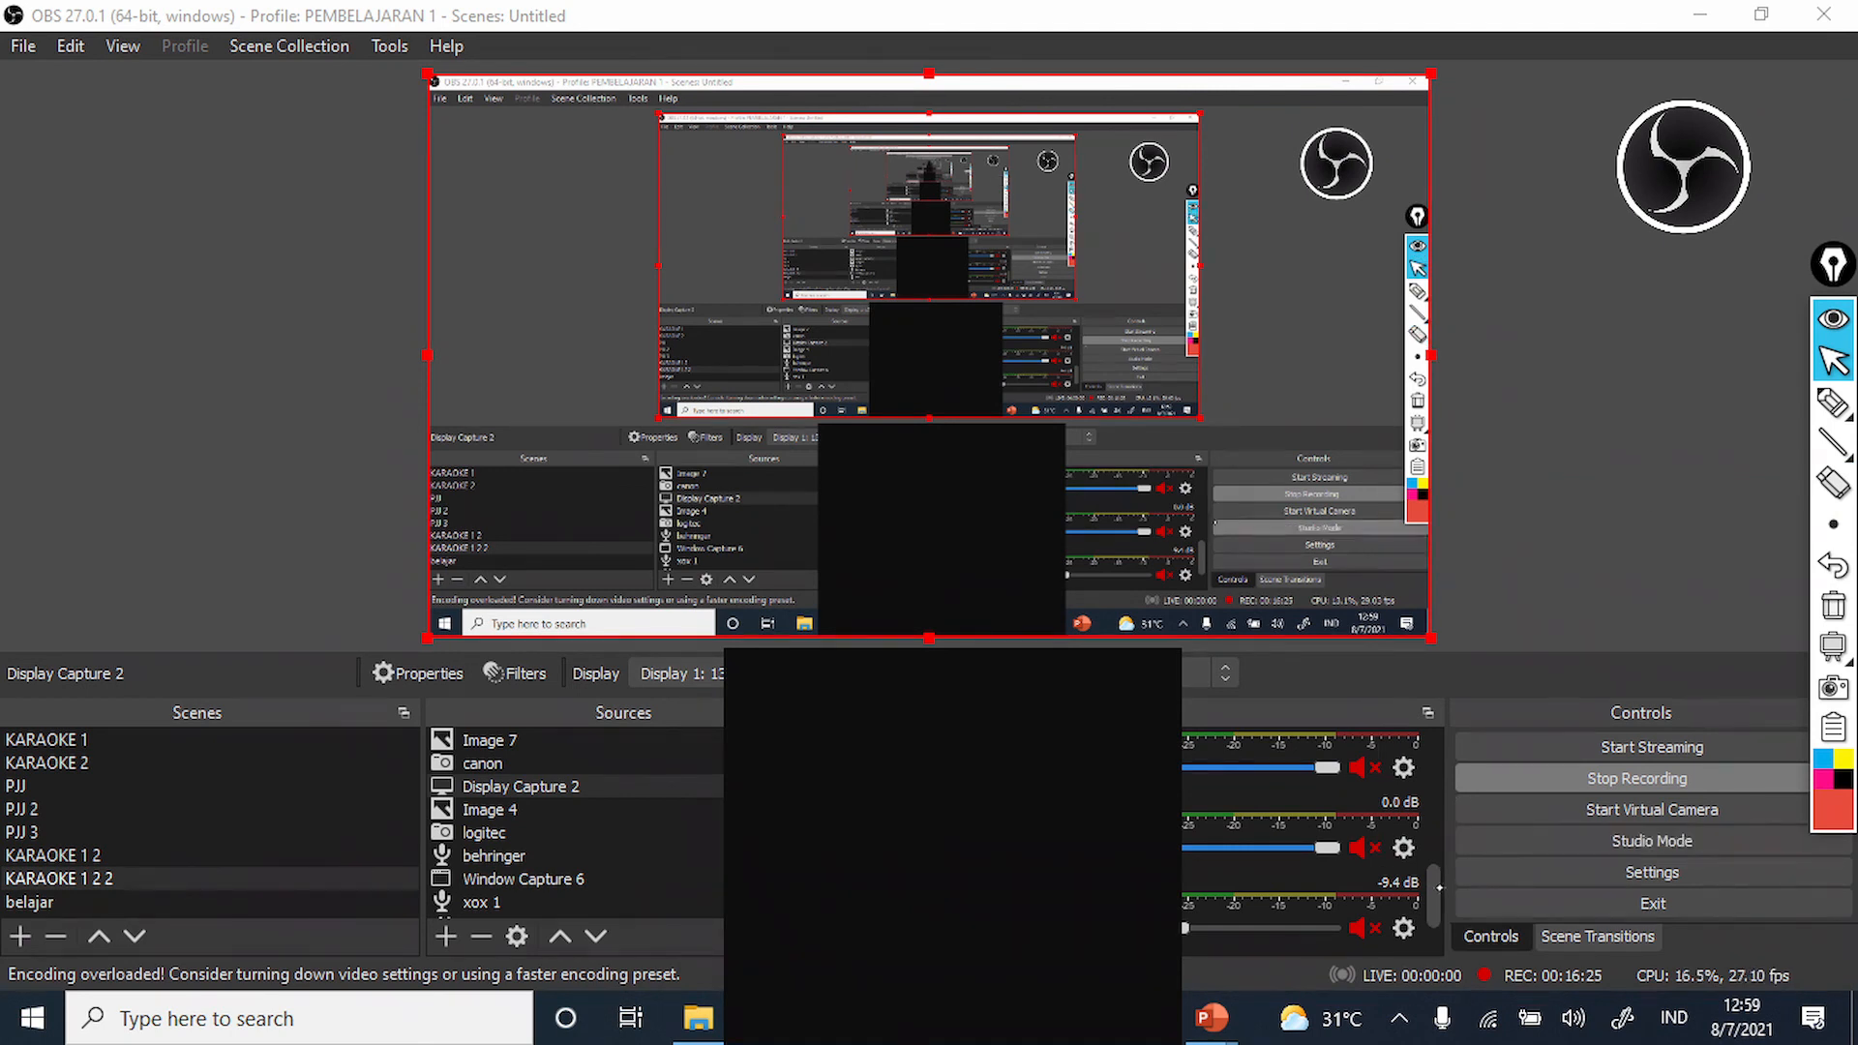
scroll(1437, 897, "down", 2)
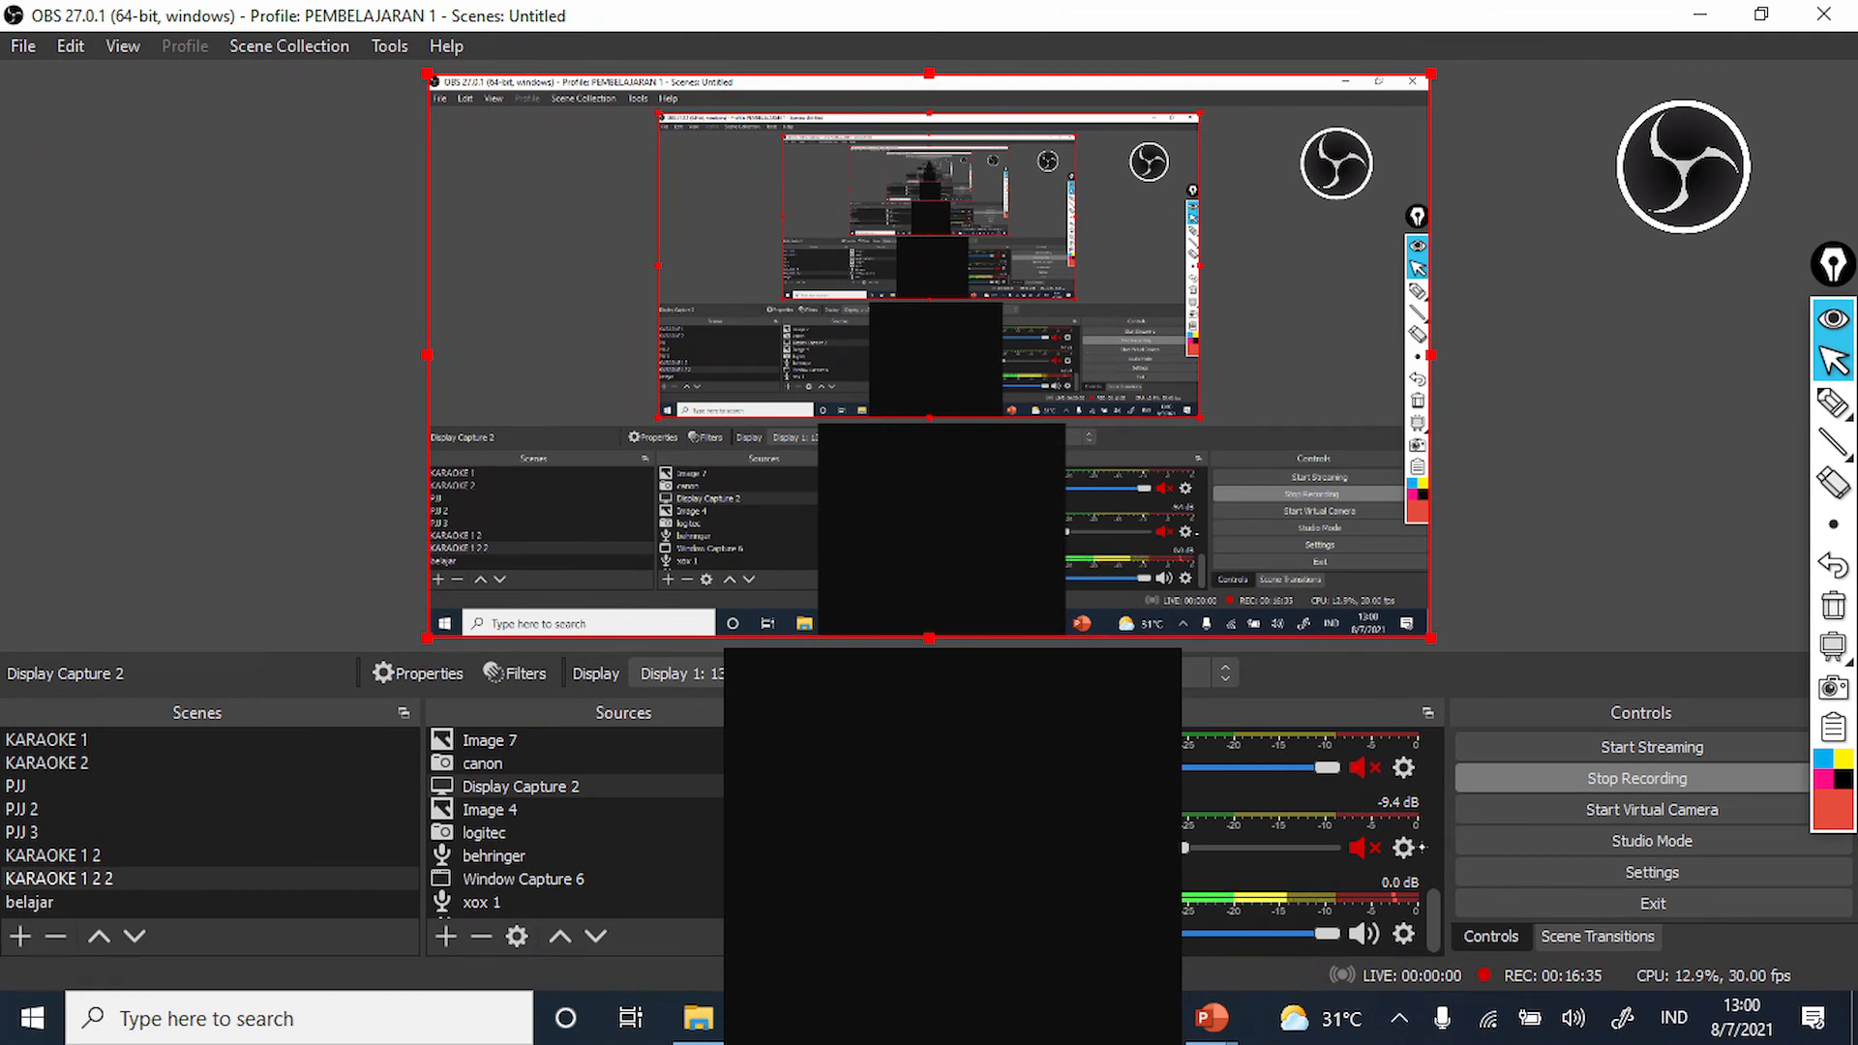
left_click(490, 740)
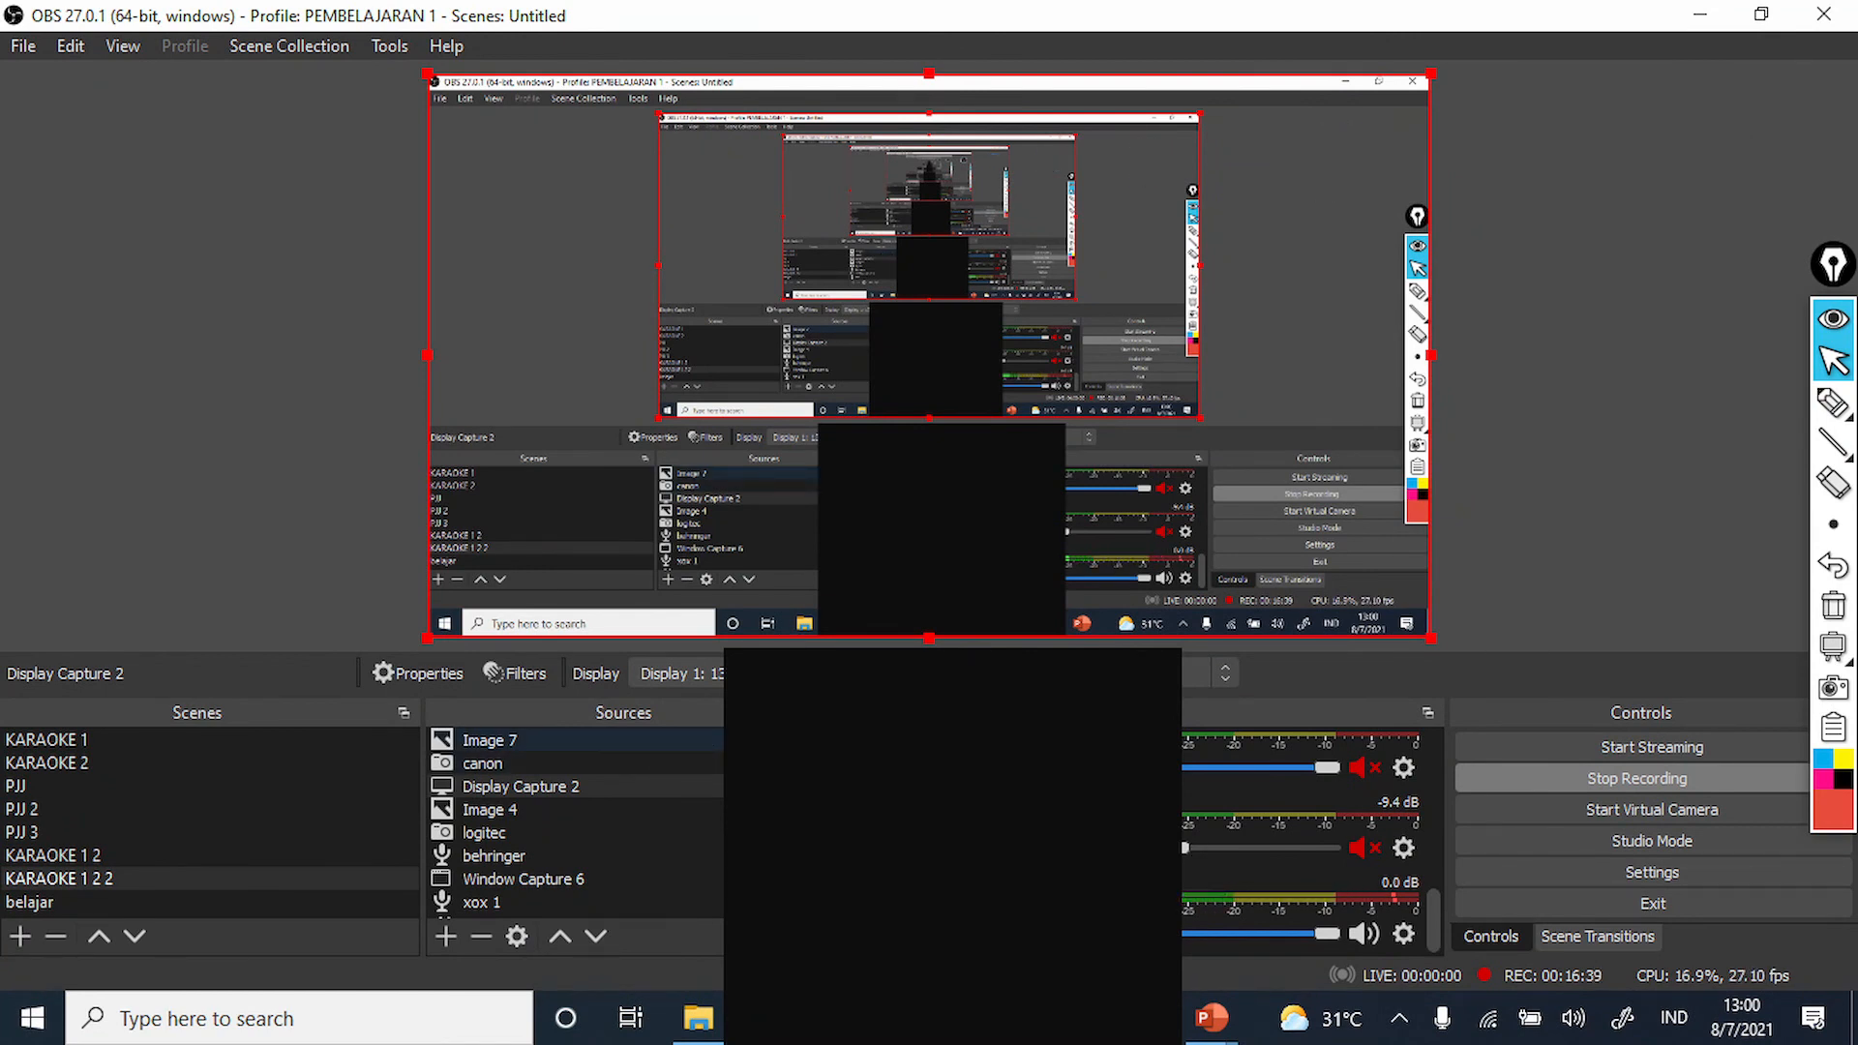
left_click(720, 774)
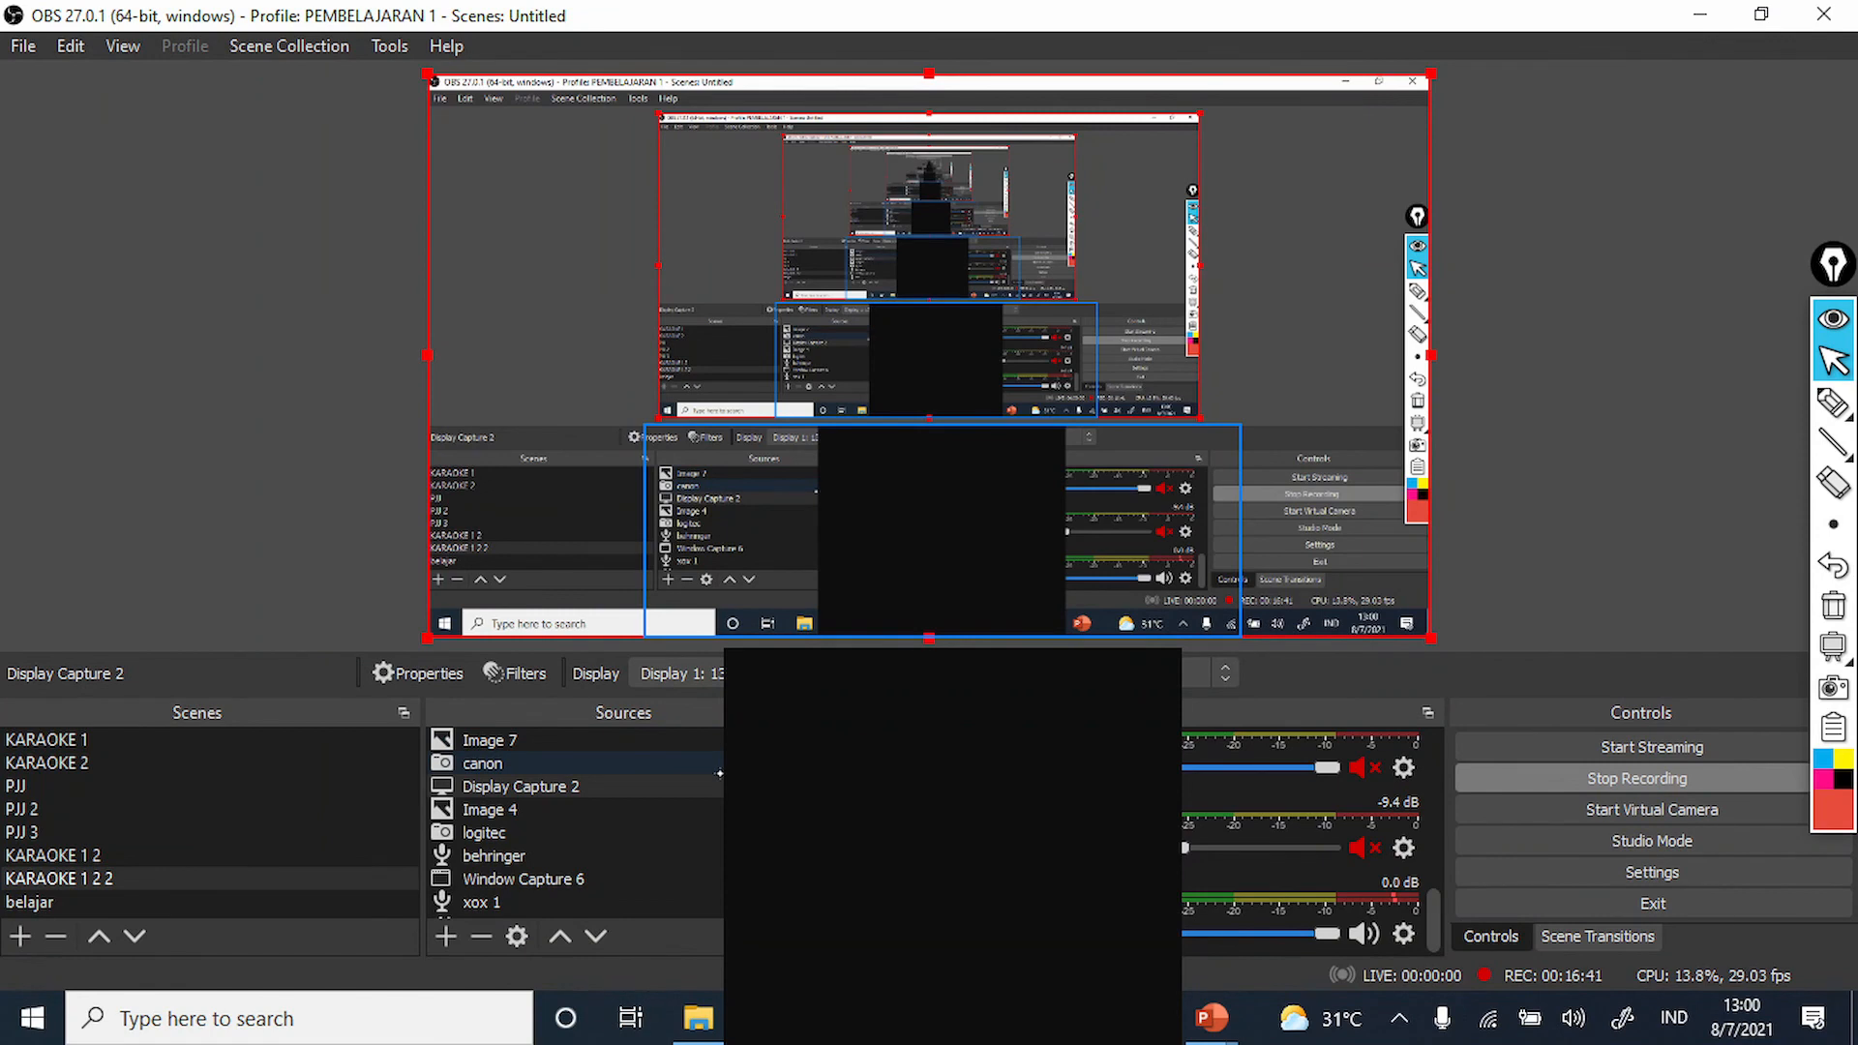